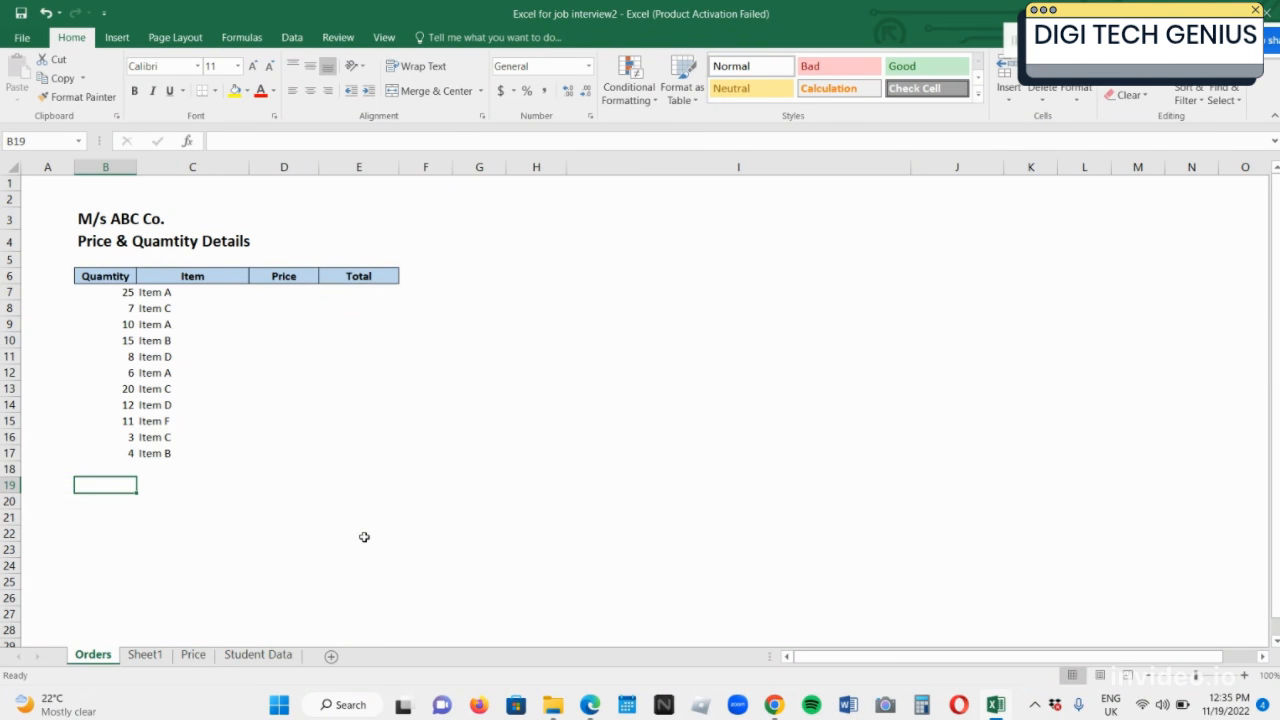
{"action": "type", "text": "=s"}
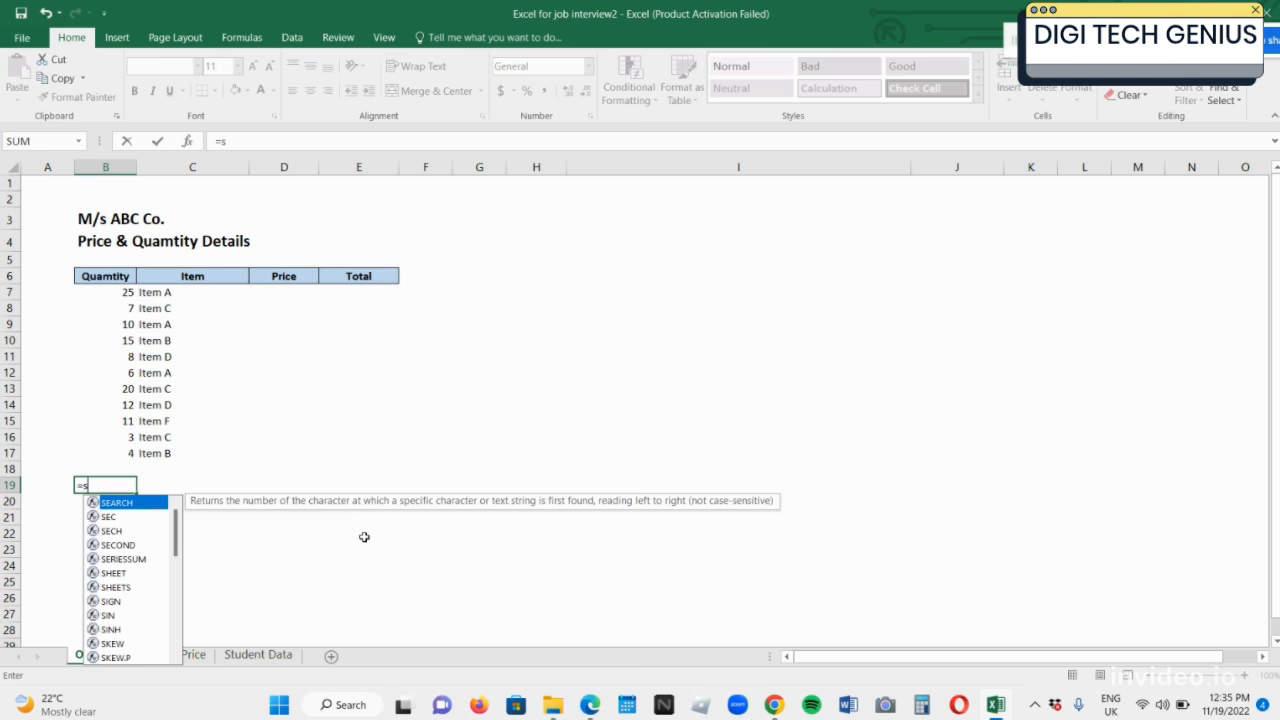
{"action": "type", "text": "um"}
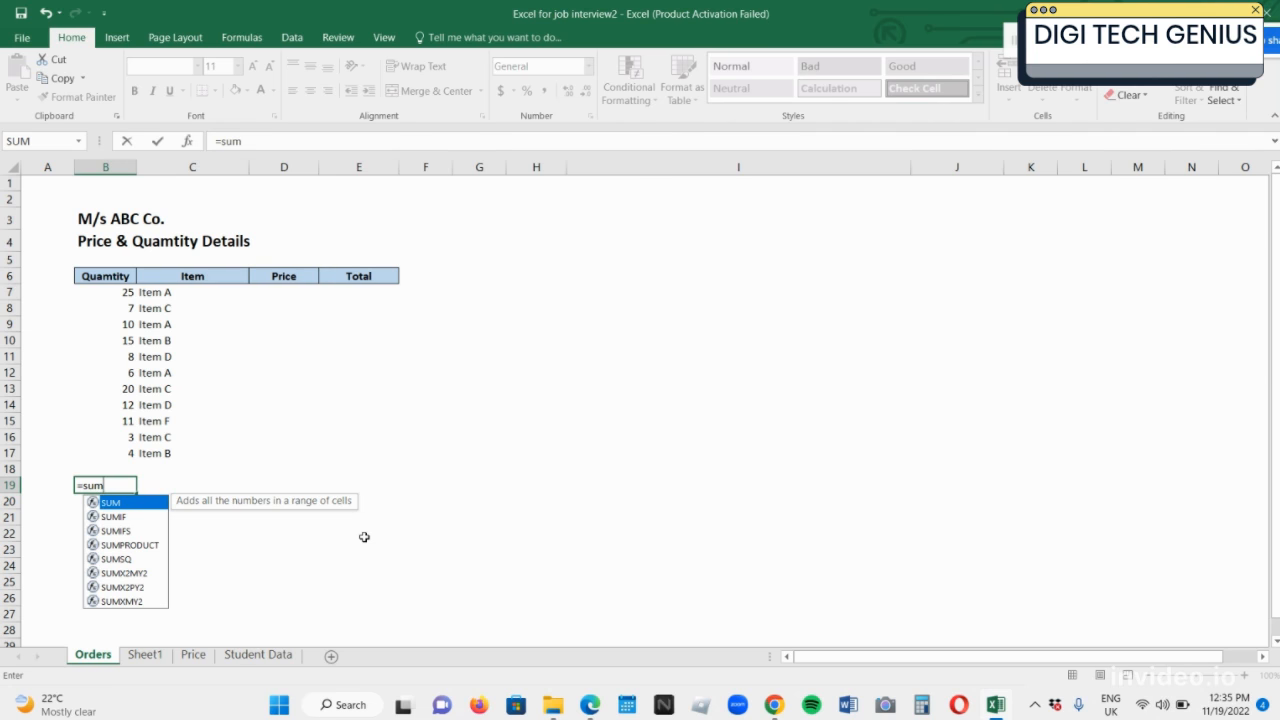
{"action": "key", "text": "Escape"}
{"action": "key", "text": "Escape"}
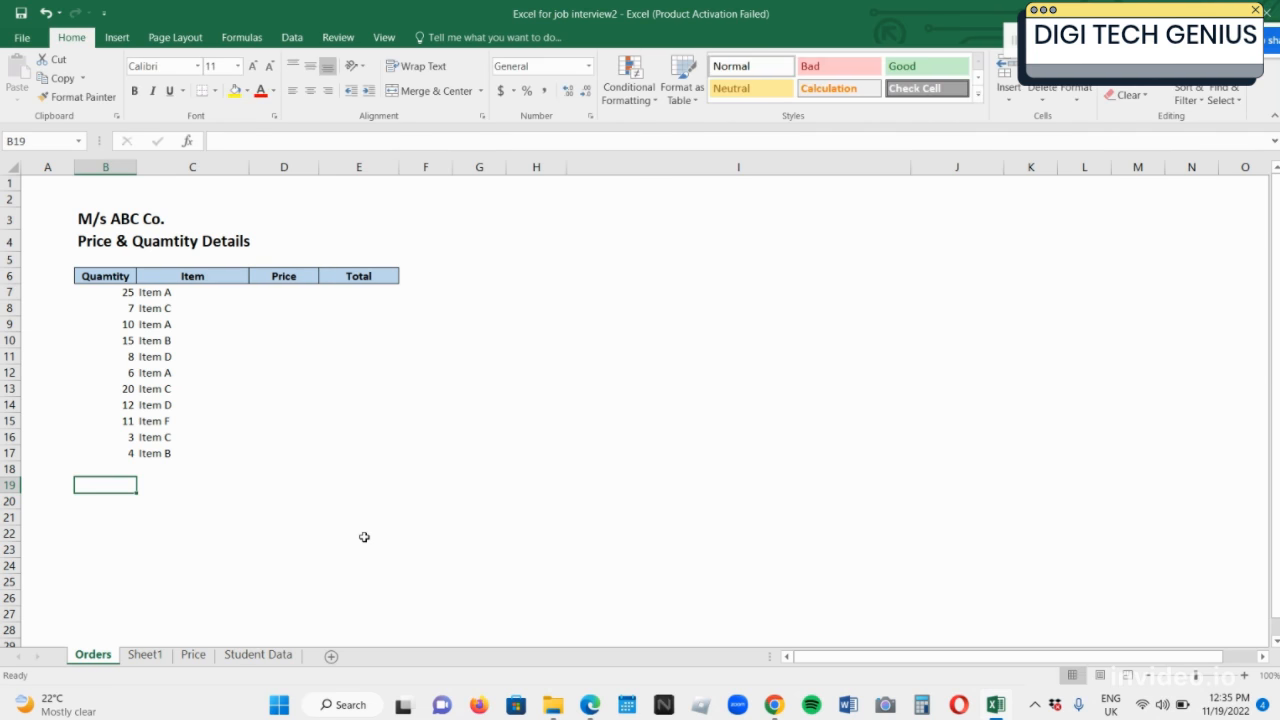
{"action": "type", "text": "sum("}
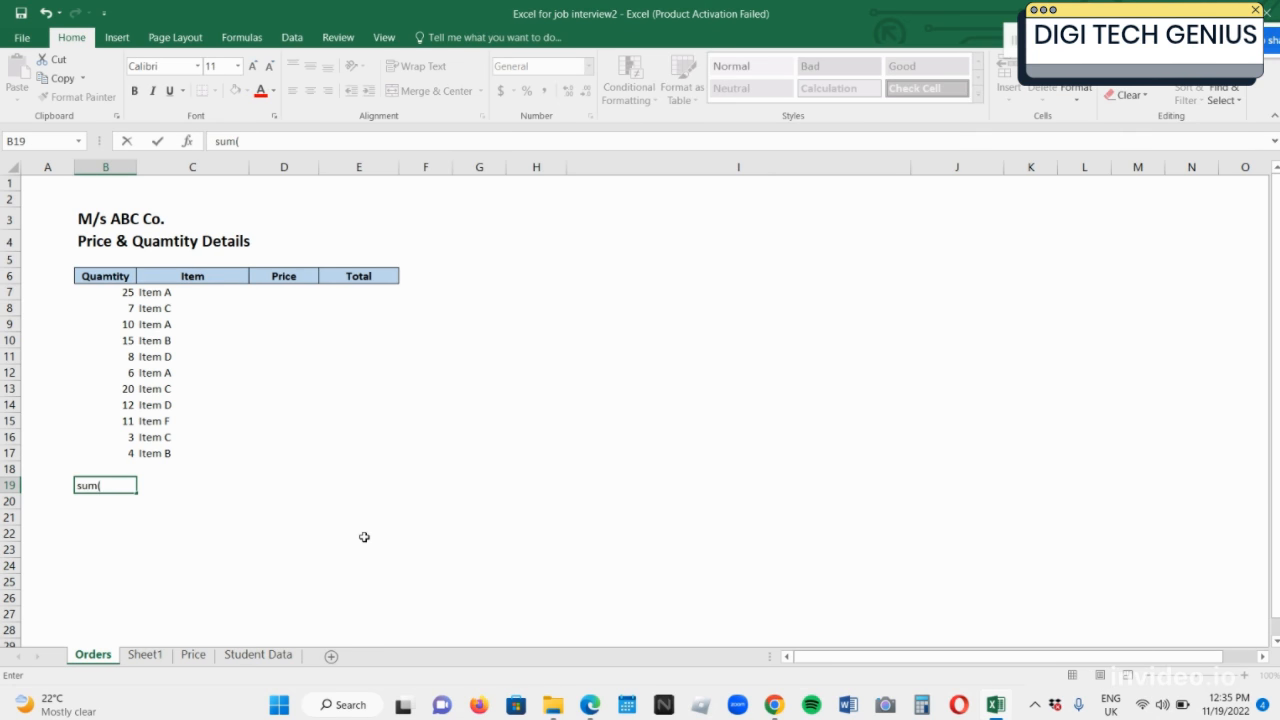
{"action": "key", "text": "BackSpace"}
{"action": "key", "text": "BackSpace"}
{"action": "key", "text": "BackSpace"}
- Enter the formula =SUM(B7:B17) in cell B19 to total the quantities
{"action": "type", "text": "="}
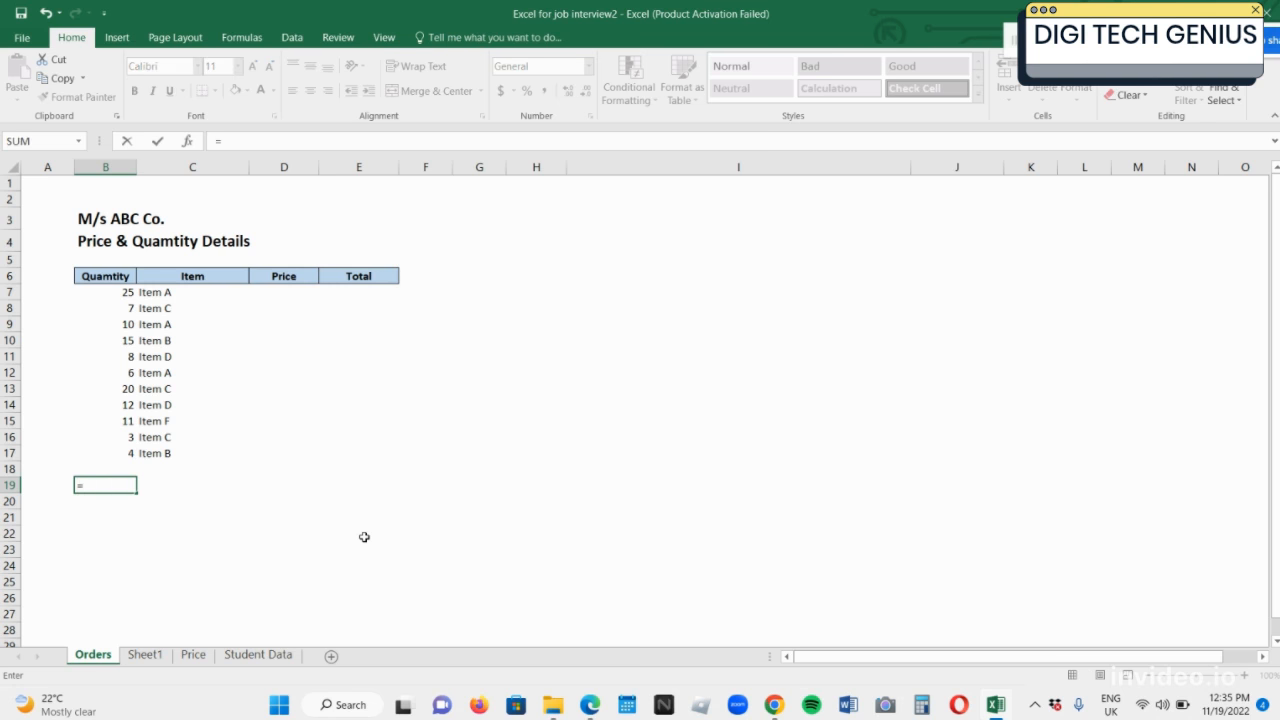
{"action": "type", "text": "sum"}
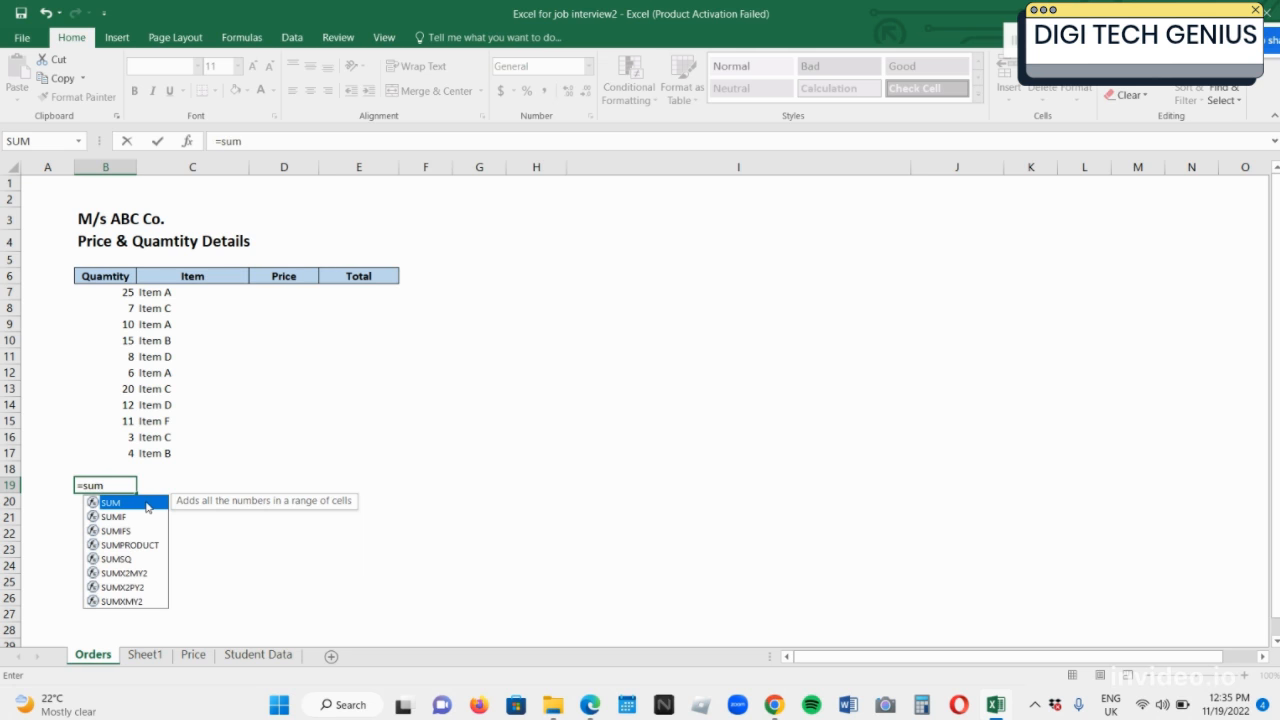
{"action": "double_click", "coordinate": [148, 503]}
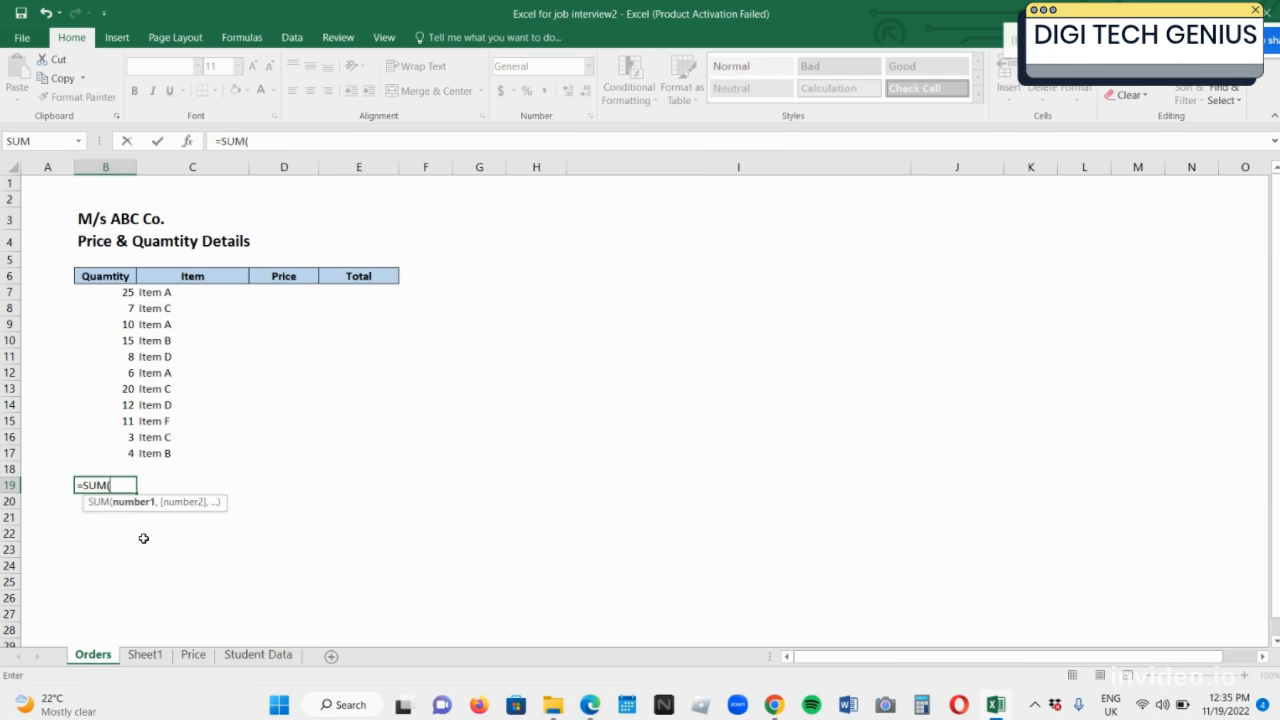
{"action": "left_click", "coordinate": [101, 456]}
{"action": "left_click_drag", "start_coordinate": [101, 456], "coordinate": [106, 288]}
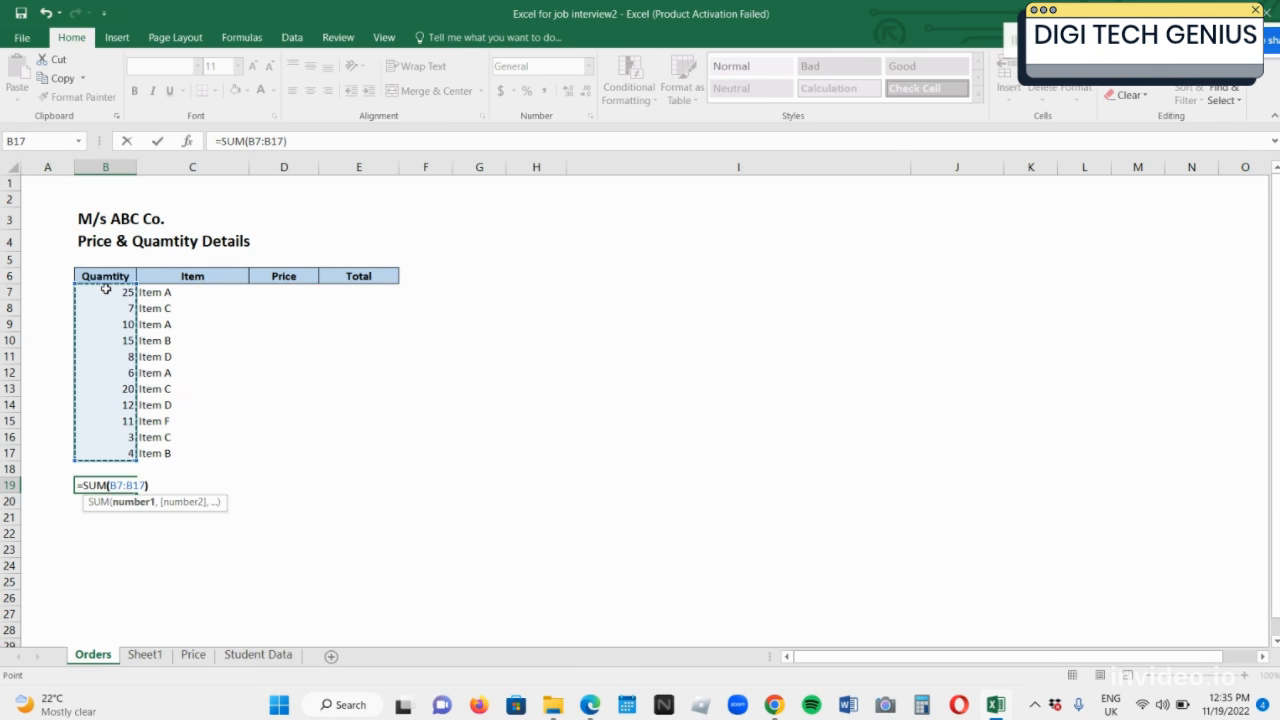
{"action": "type", "text": ")"}
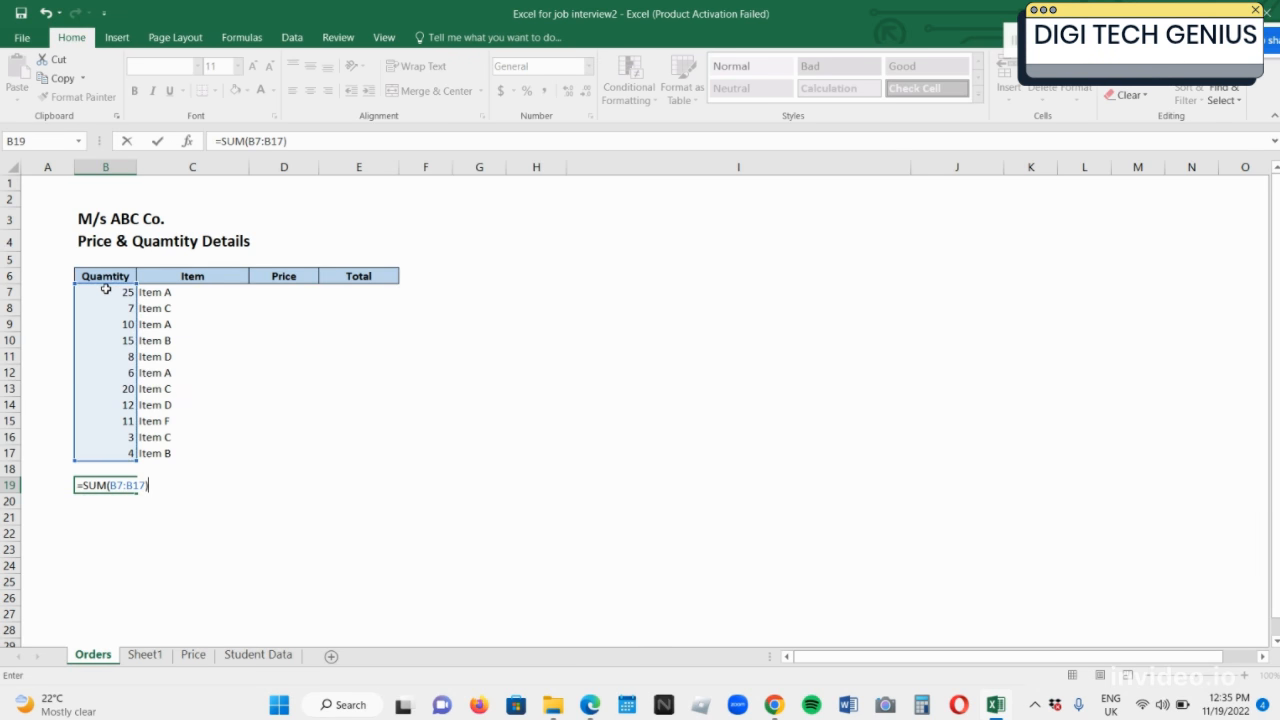
{"action": "key", "text": "Return"}
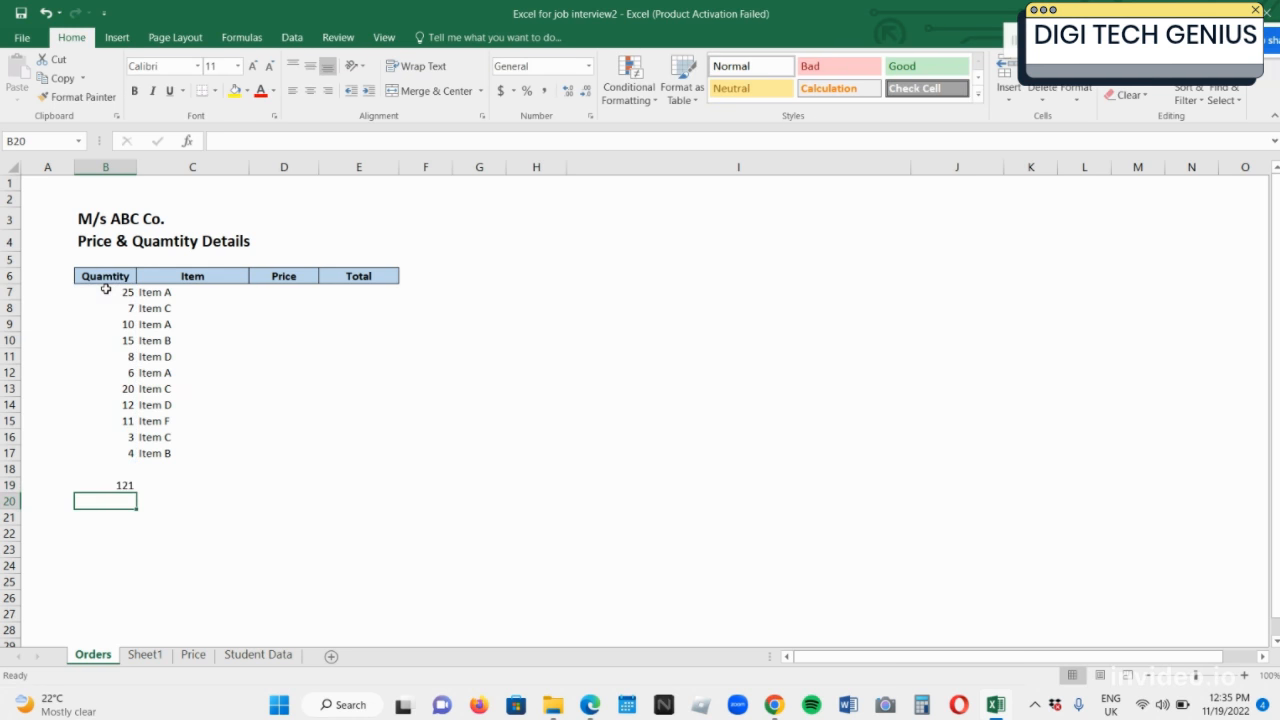
- Make cell B19 bold and clear its formula
{"action": "key", "text": "Up"}
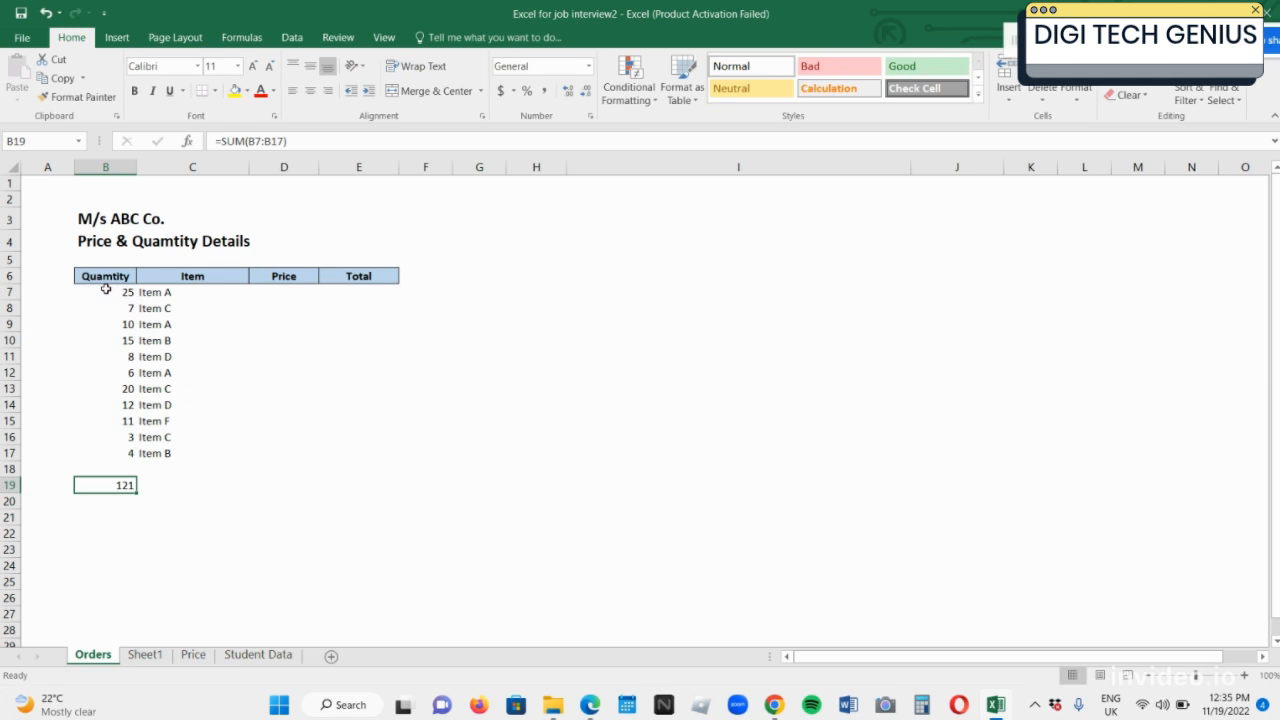
{"action": "key", "text": "ctrl+b"}
{"action": "key", "text": "Delete"}
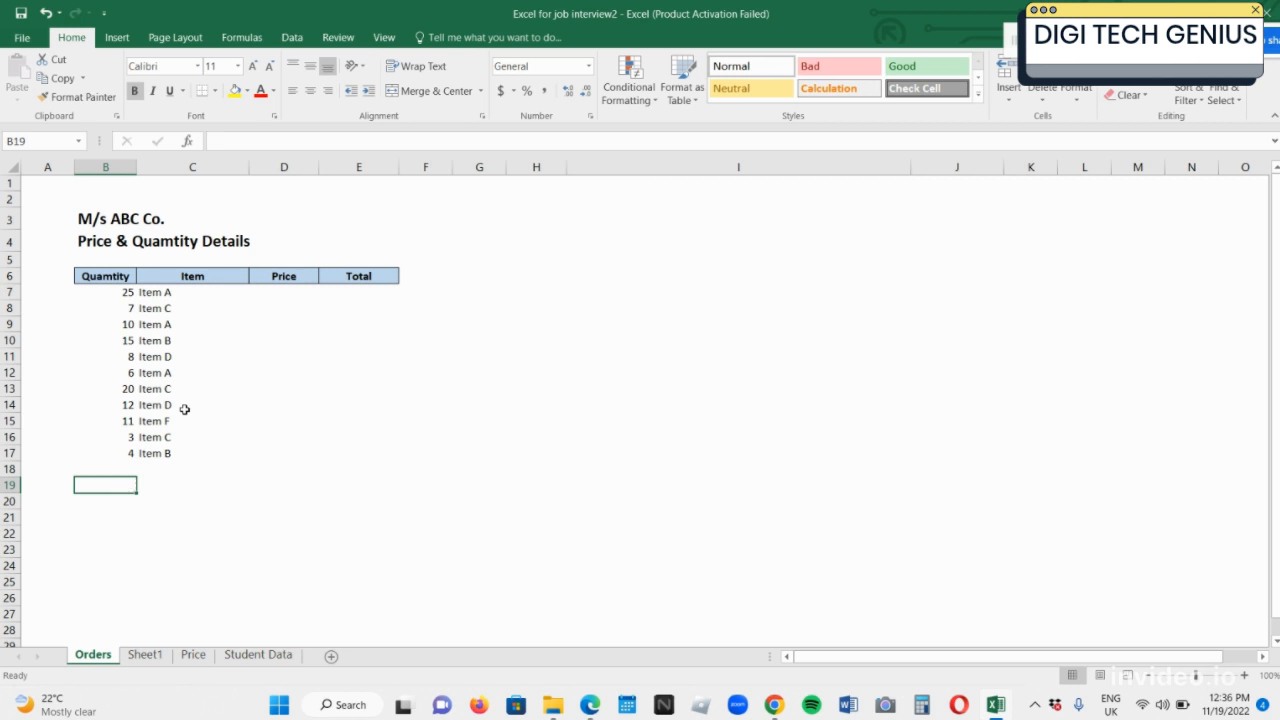
- Use AutoSum in cell B19 to total the quantity column with =SUM(B7:B18)
{"action": "key", "text": "Up"}
{"action": "key", "text": "Down"}
{"action": "left_click", "coordinate": [1271, 41]}
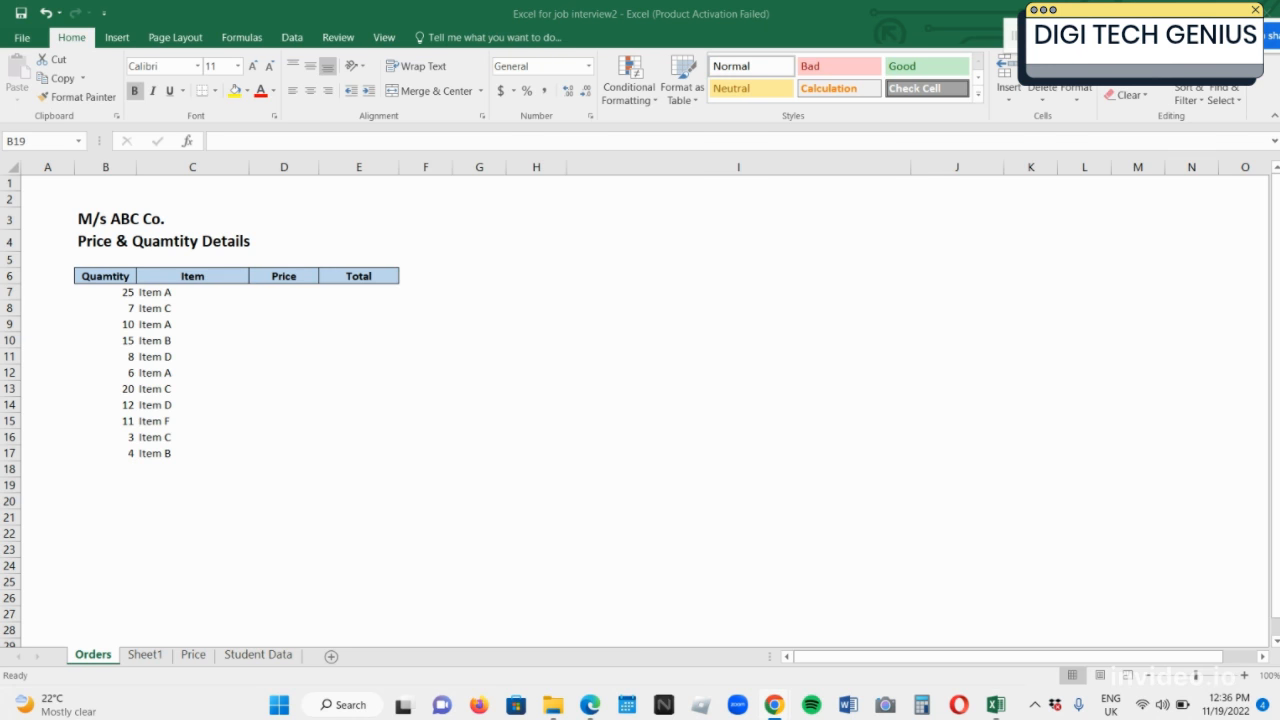
{"action": "key", "text": "alt+Tab"}
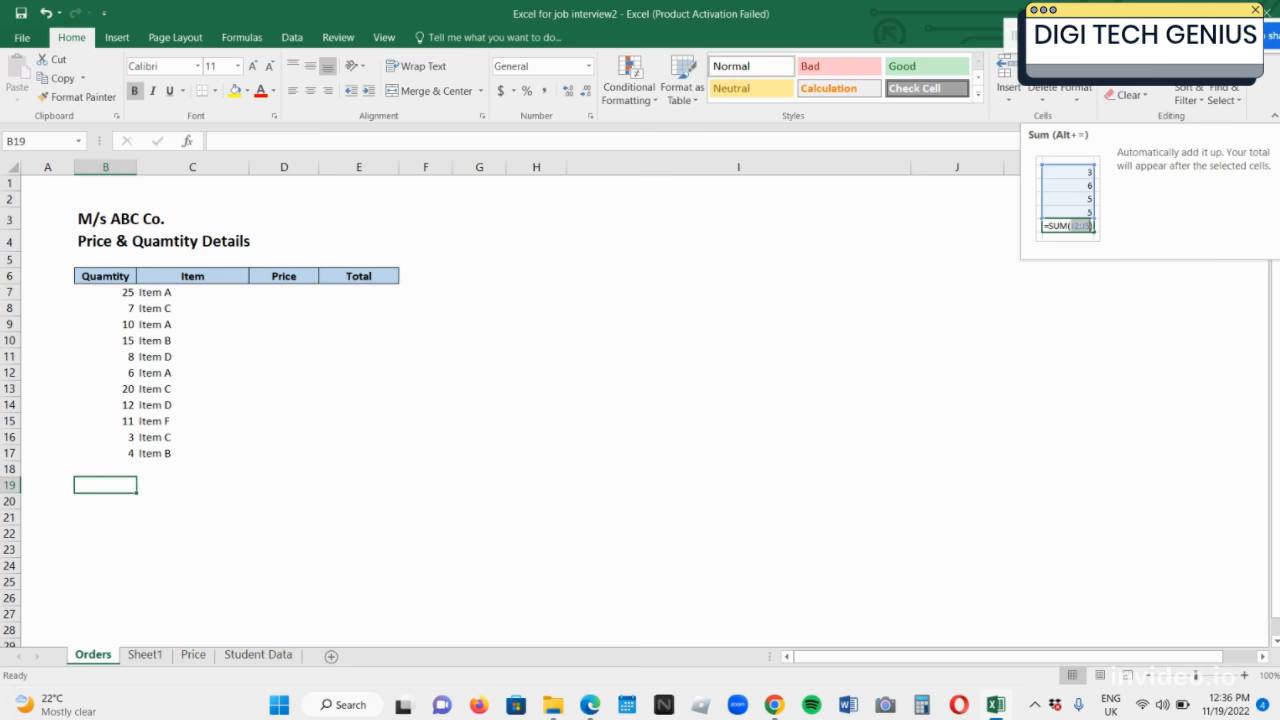
{"action": "key", "text": "alt+equal"}
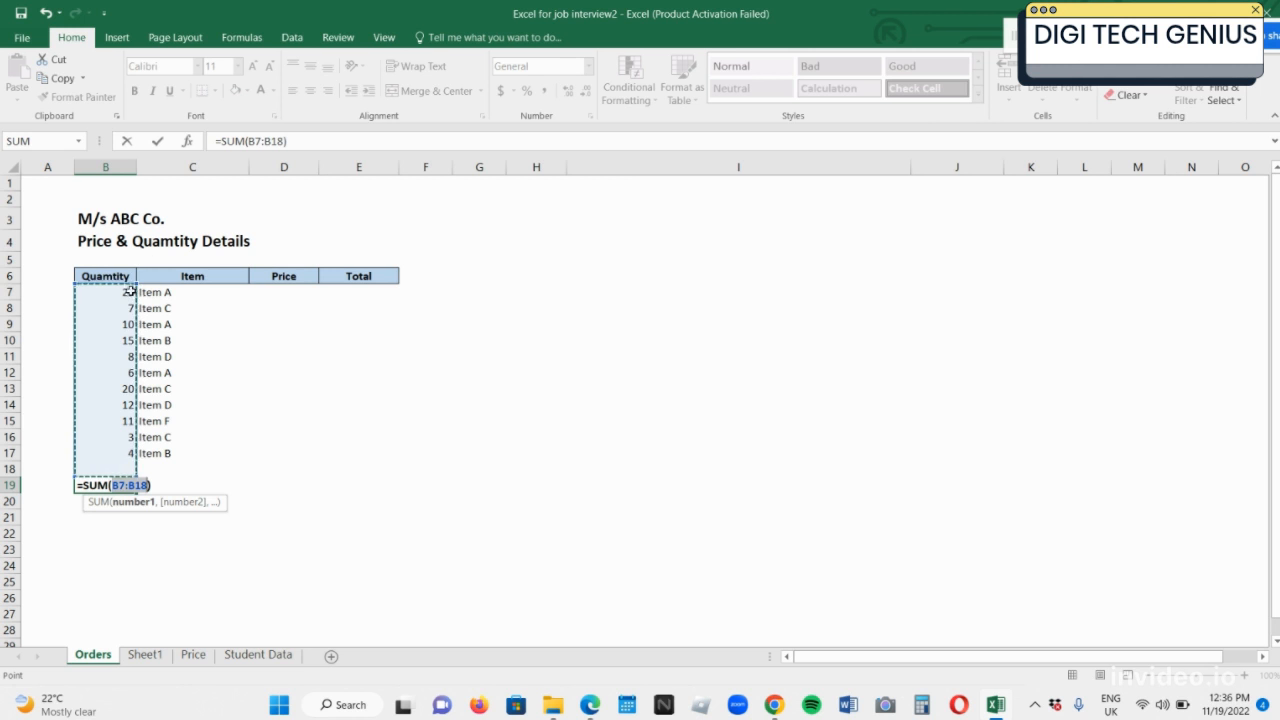
{"action": "mouse_move", "coordinate": [131, 291]}
{"action": "left_mouse_down"}
{"action": "mouse_move", "coordinate": [132, 357]}
{"action": "mouse_move", "coordinate": [131, 291]}
{"action": "left_mouse_up"}
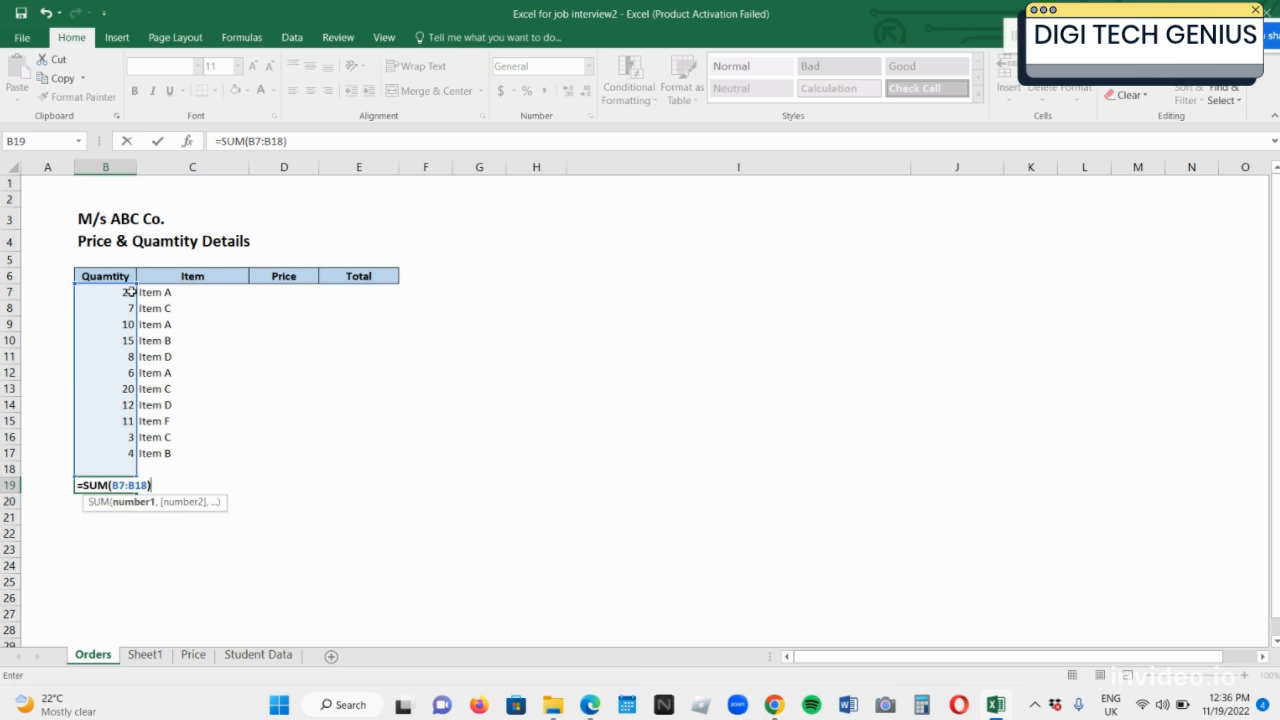
{"action": "key", "text": "Return"}
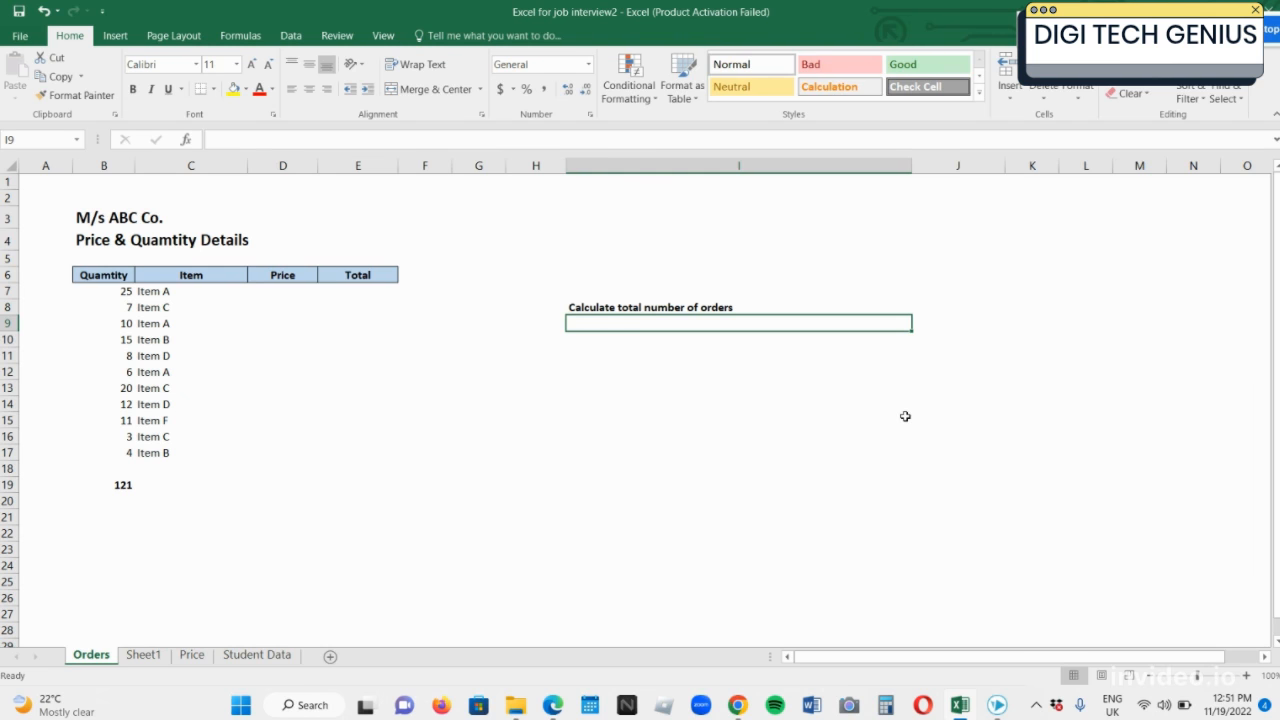
- Count the orders in cell J8, beside the total number of orders label, with =COUNT(B7:B17)
{"action": "key", "text": "Up"}
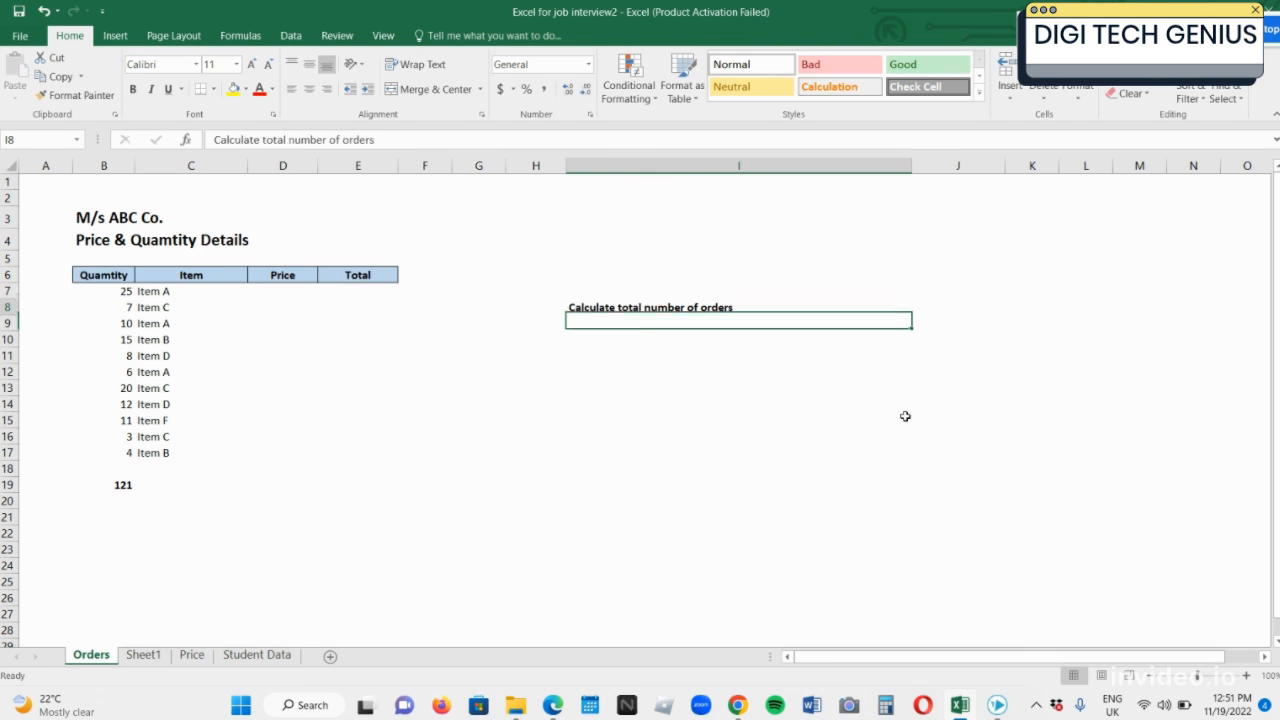
{"action": "key", "text": "Right"}
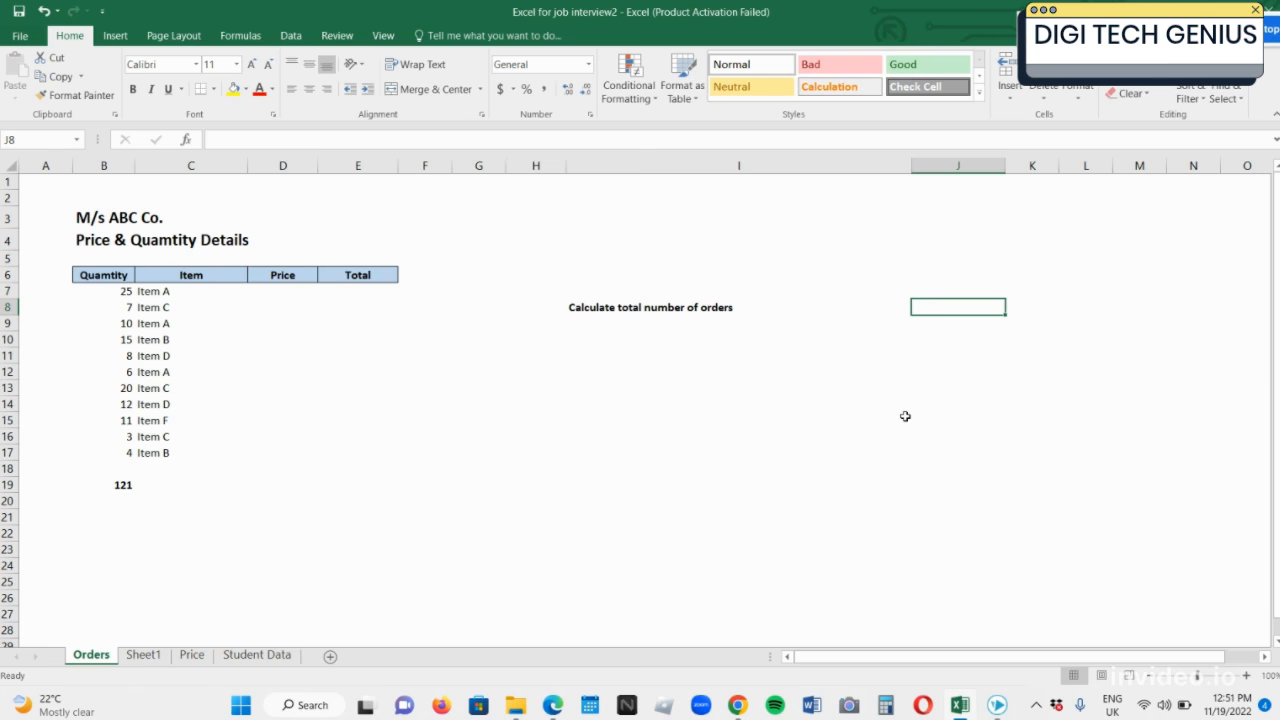
{"action": "type", "text": "=count"}
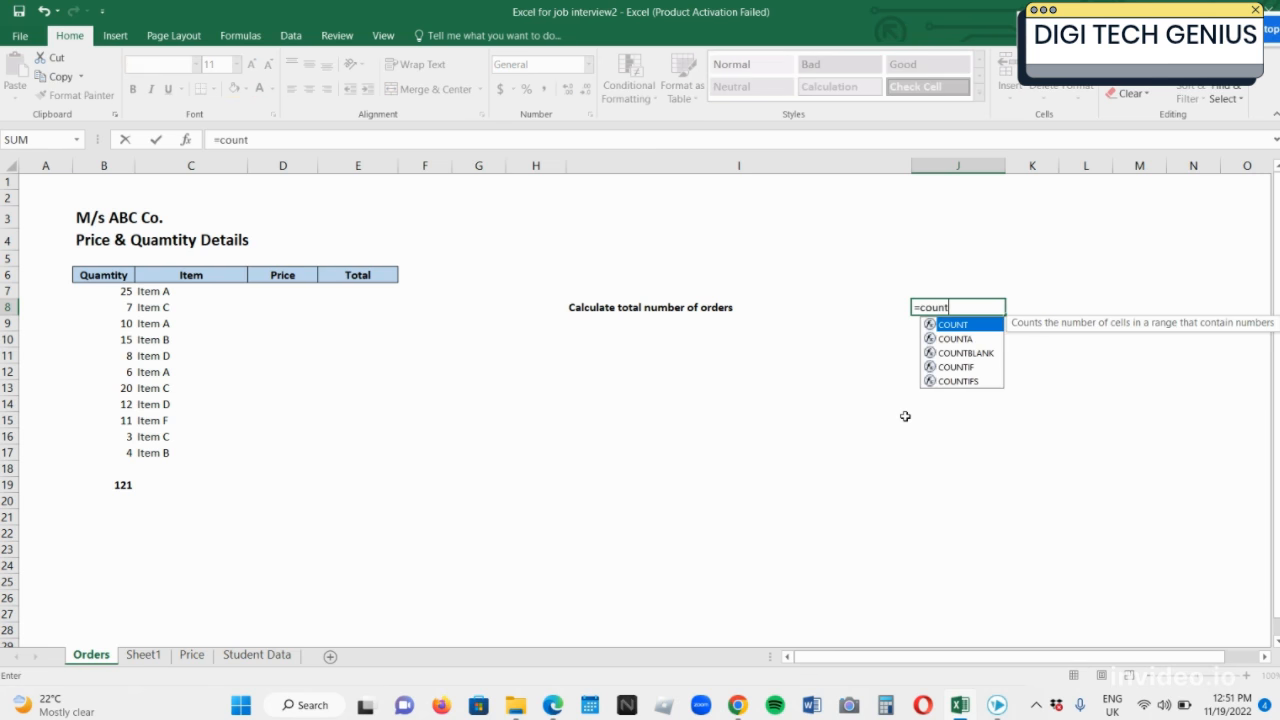
{"action": "type", "text": "("}
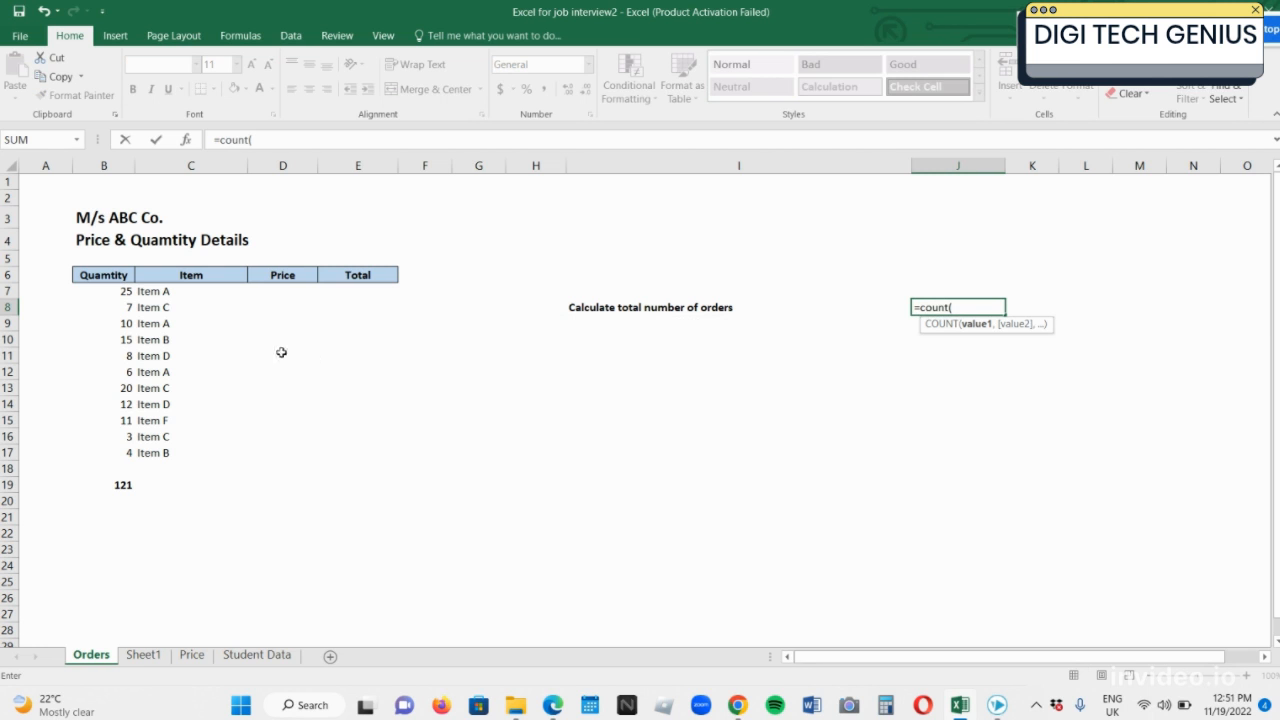
{"action": "left_click", "coordinate": [114, 289]}
{"action": "left_click_drag", "start_coordinate": [114, 289], "coordinate": [116, 452]}
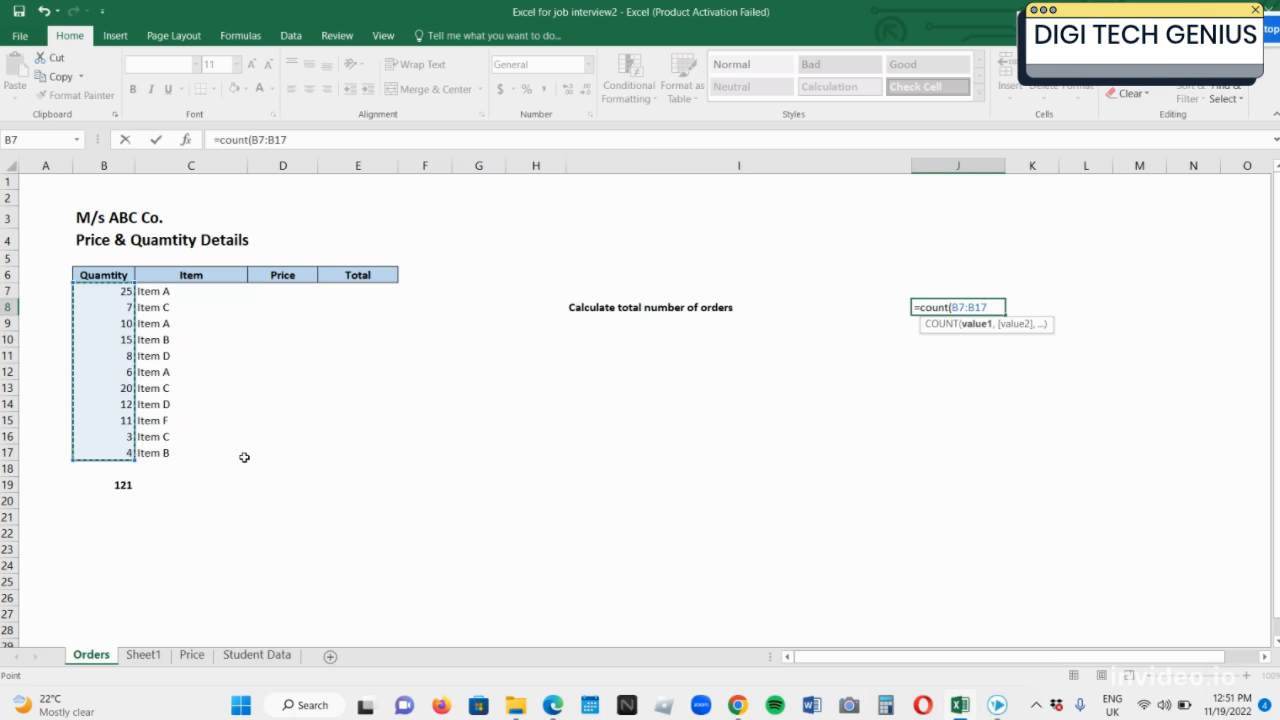
{"action": "type", "text": ")"}
{"action": "key", "text": "Return"}
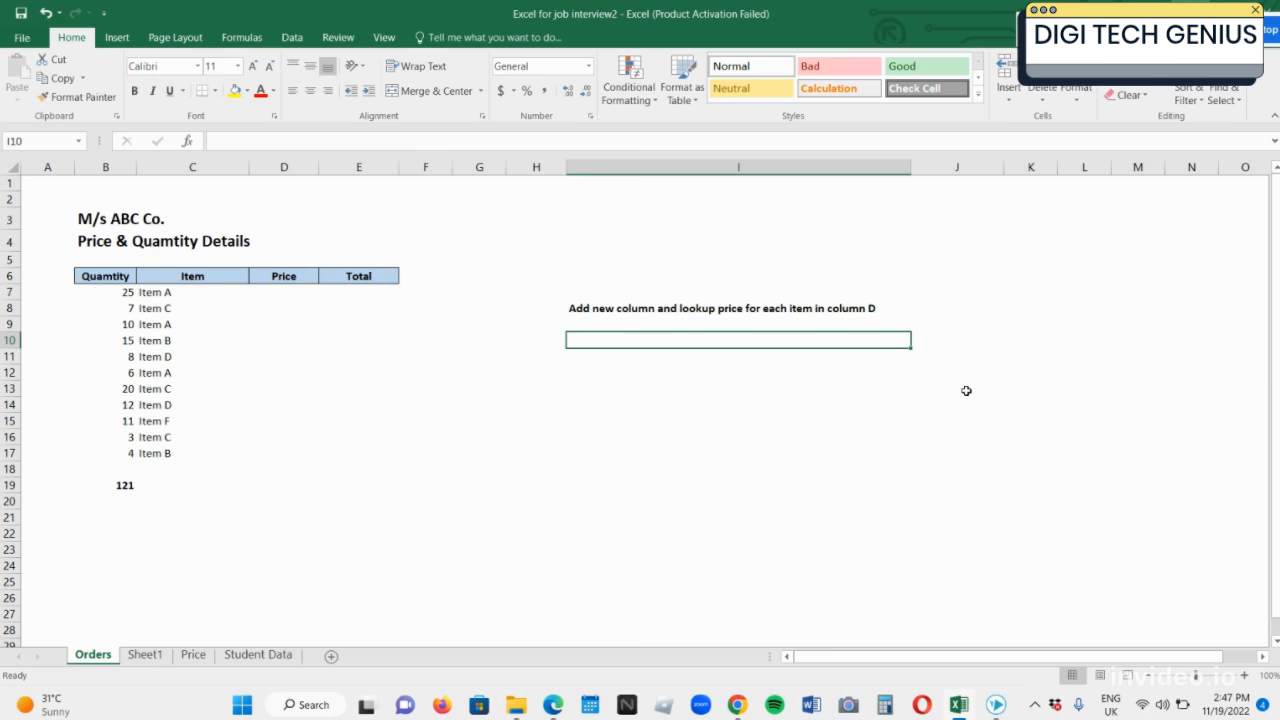
- Review the item names listed in the Item column of the Orders sheet
{"action": "key", "text": "Left"}
{"action": "key", "text": "Left"}
{"action": "key", "text": "Left"}
{"action": "key", "text": "Left"}
{"action": "key", "text": "Left"}
{"action": "key", "text": "Left"}
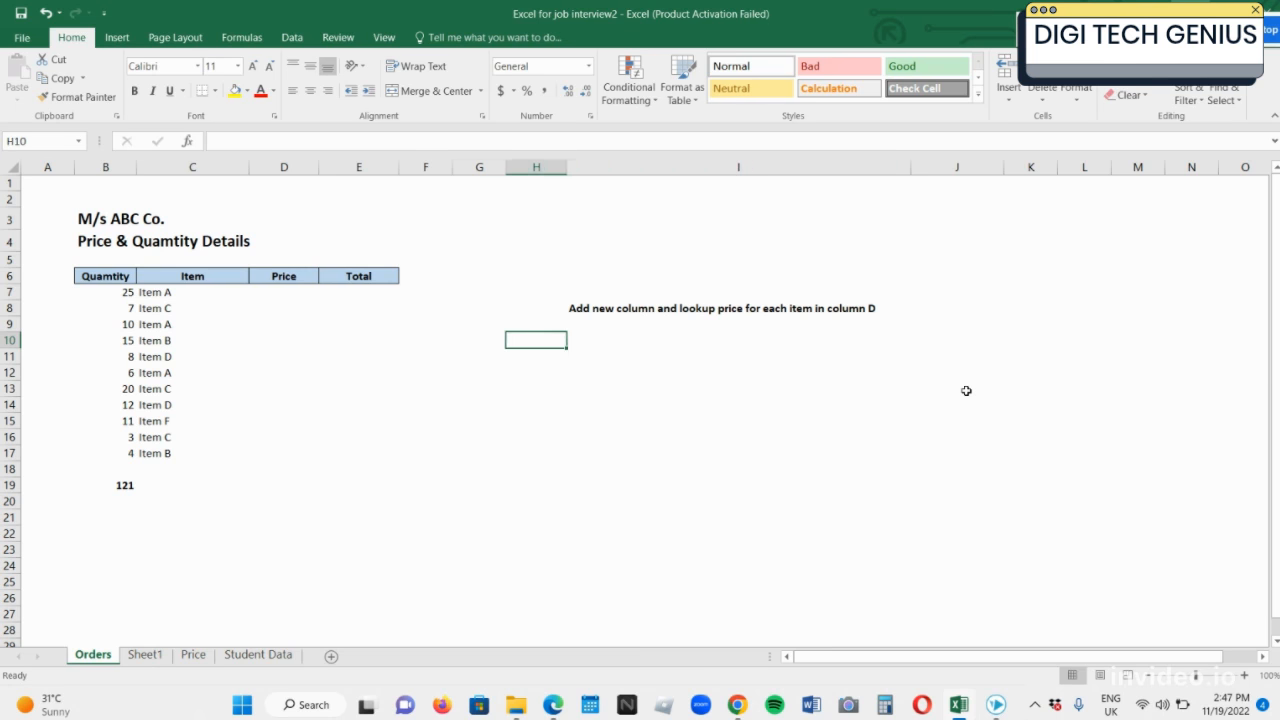
{"action": "key", "text": "Up"}
{"action": "key", "text": "Up"}
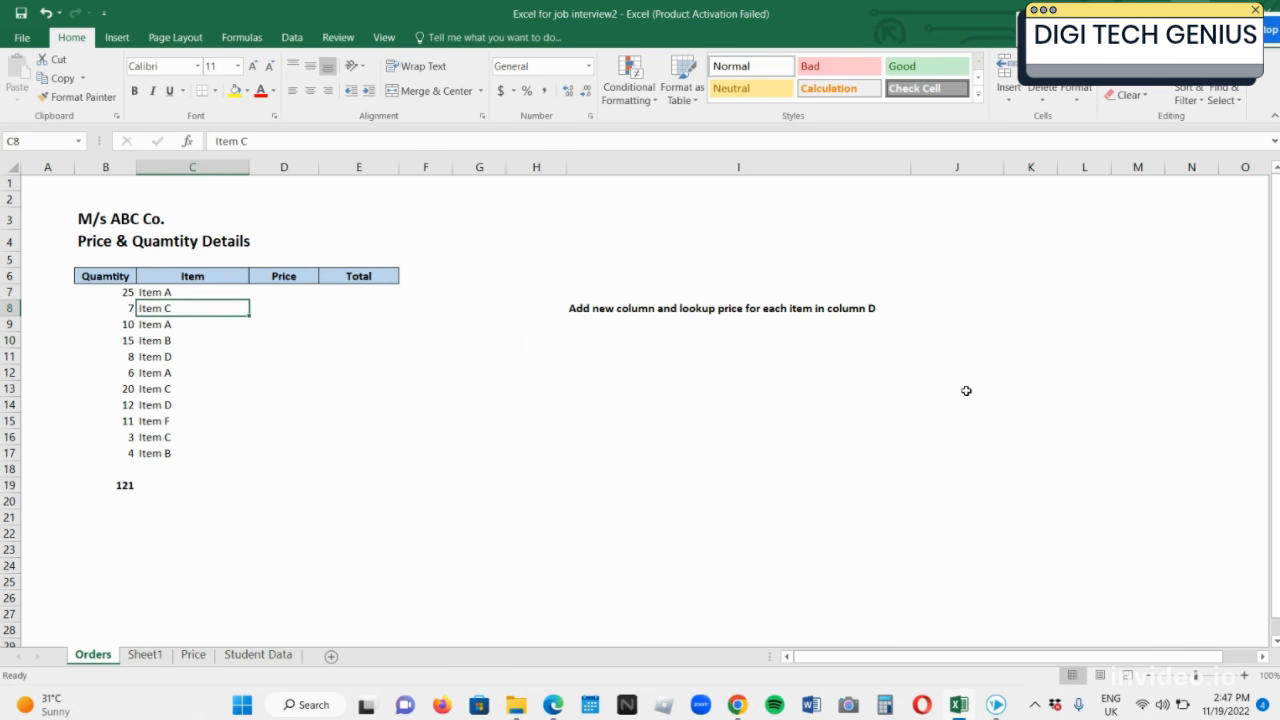
{"action": "key", "text": "Up"}
{"action": "key", "text": "Down"}
{"action": "key", "text": "Down"}
{"action": "key", "text": "Down"}
{"action": "key", "text": "Down"}
{"action": "key", "text": "Down"}
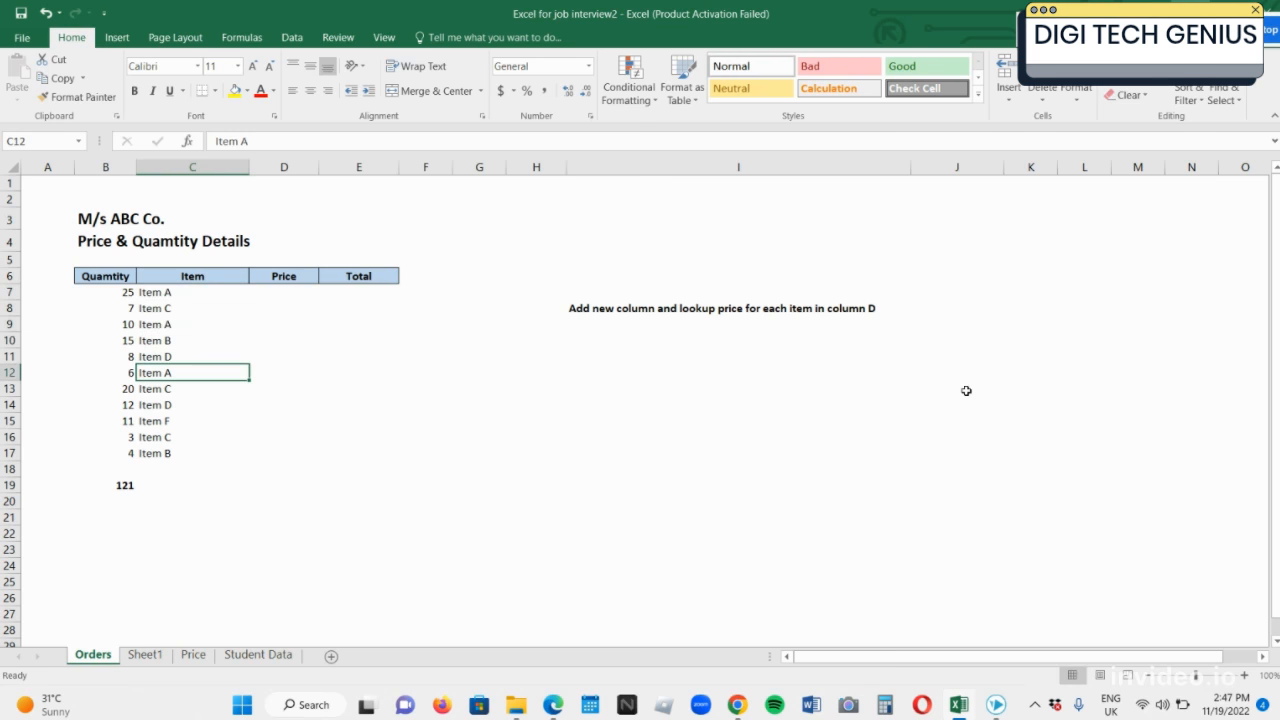
- Examine the price of each item, from Item A to Item F, on the Price sheet
{"action": "left_click", "coordinate": [193, 658]}
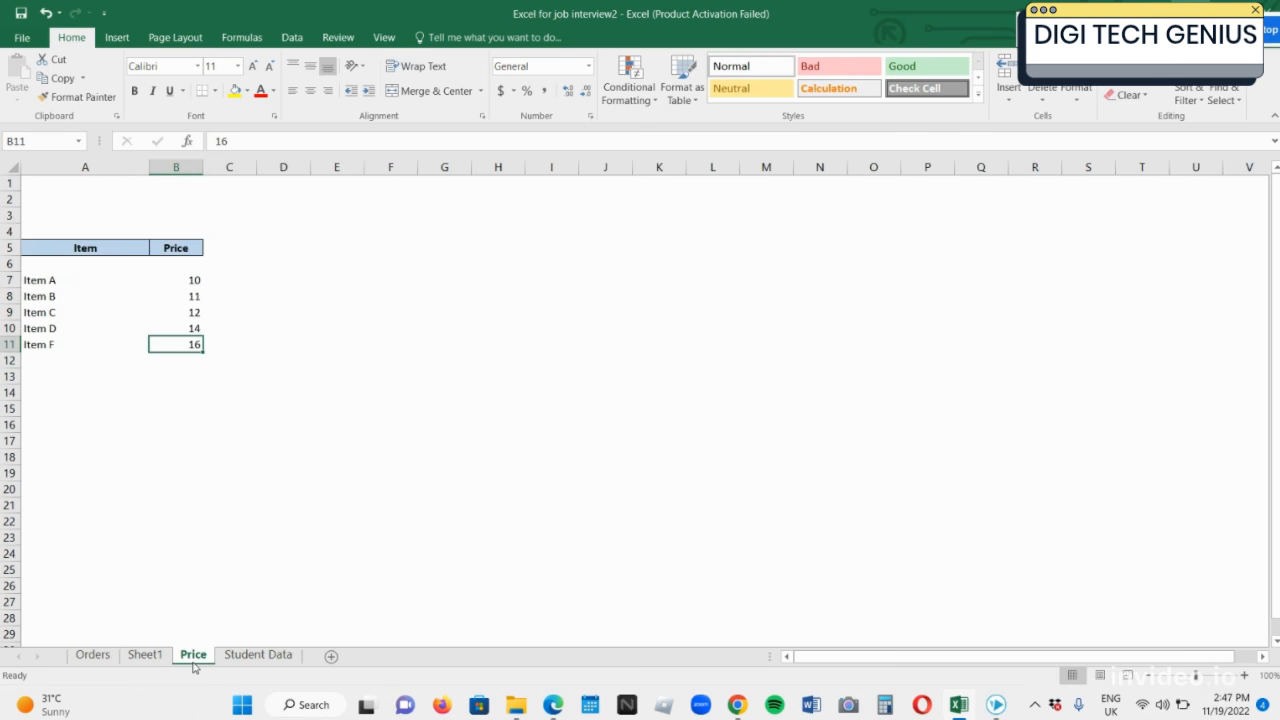
{"action": "left_click", "coordinate": [101, 281]}
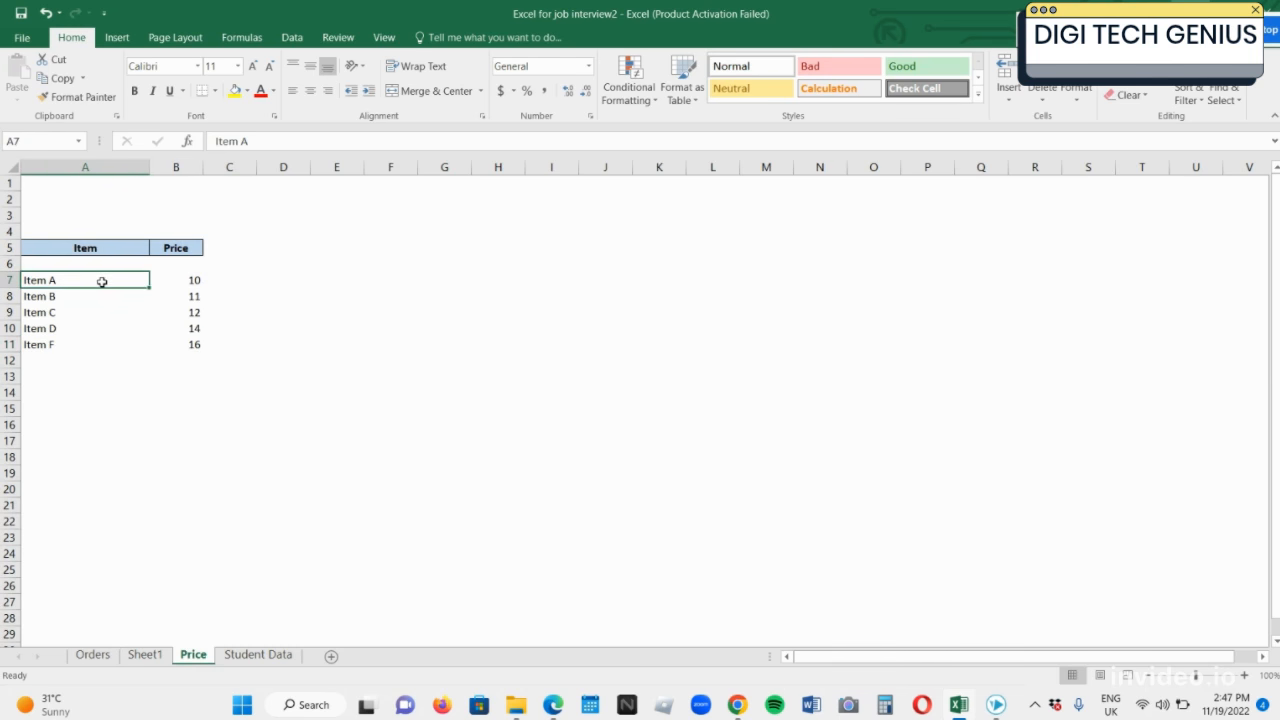
{"action": "left_click", "coordinate": [165, 281]}
{"action": "left_click", "coordinate": [94, 295]}
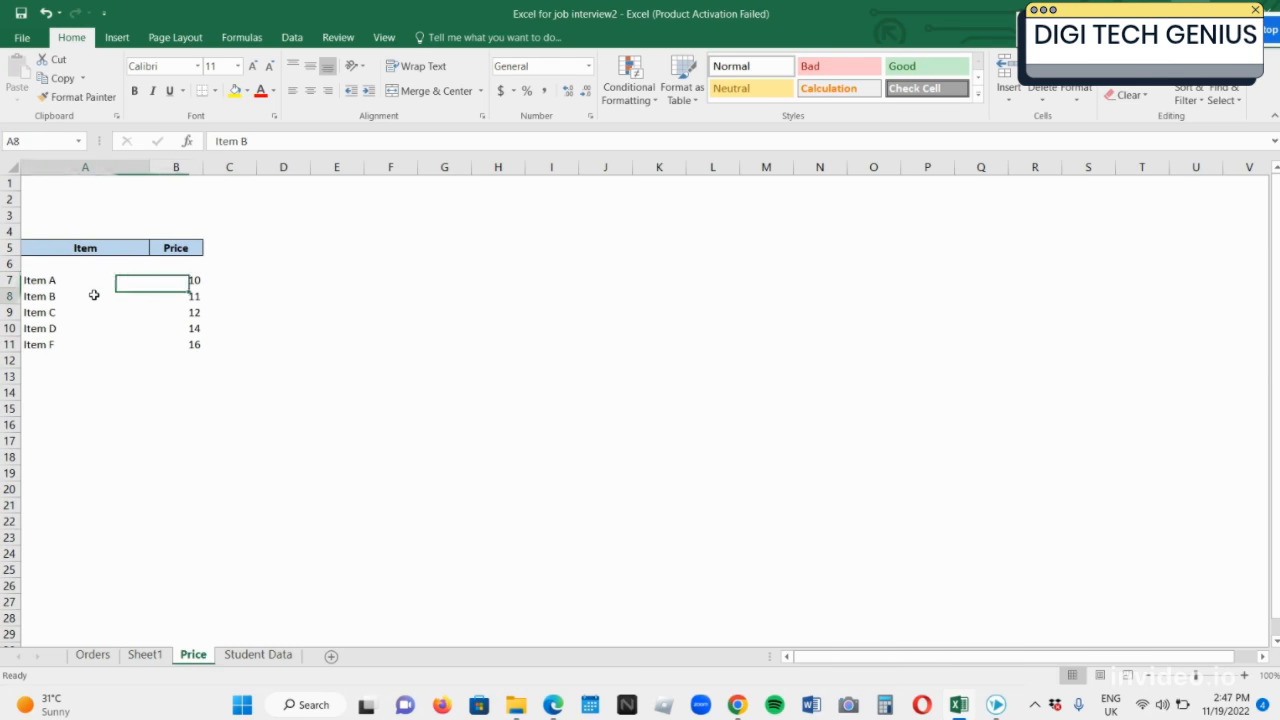
{"action": "left_click", "coordinate": [165, 295]}
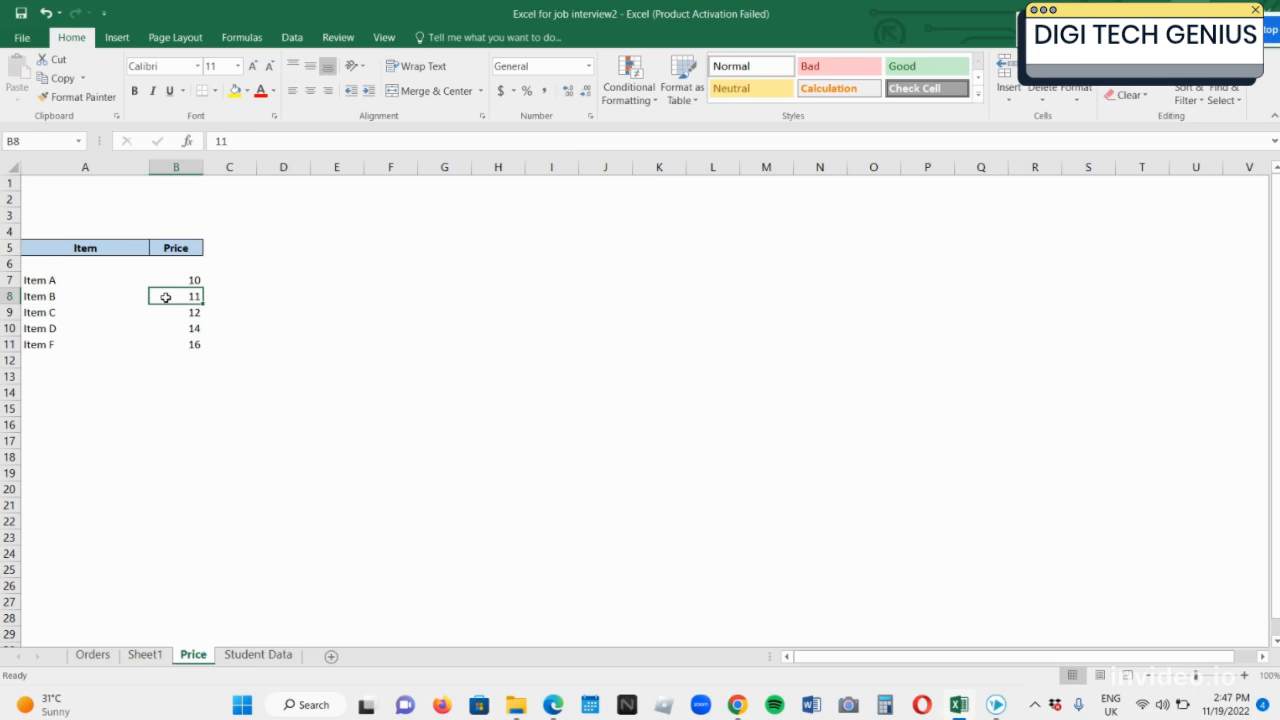
{"action": "left_click", "coordinate": [108, 314]}
{"action": "left_click", "coordinate": [184, 314]}
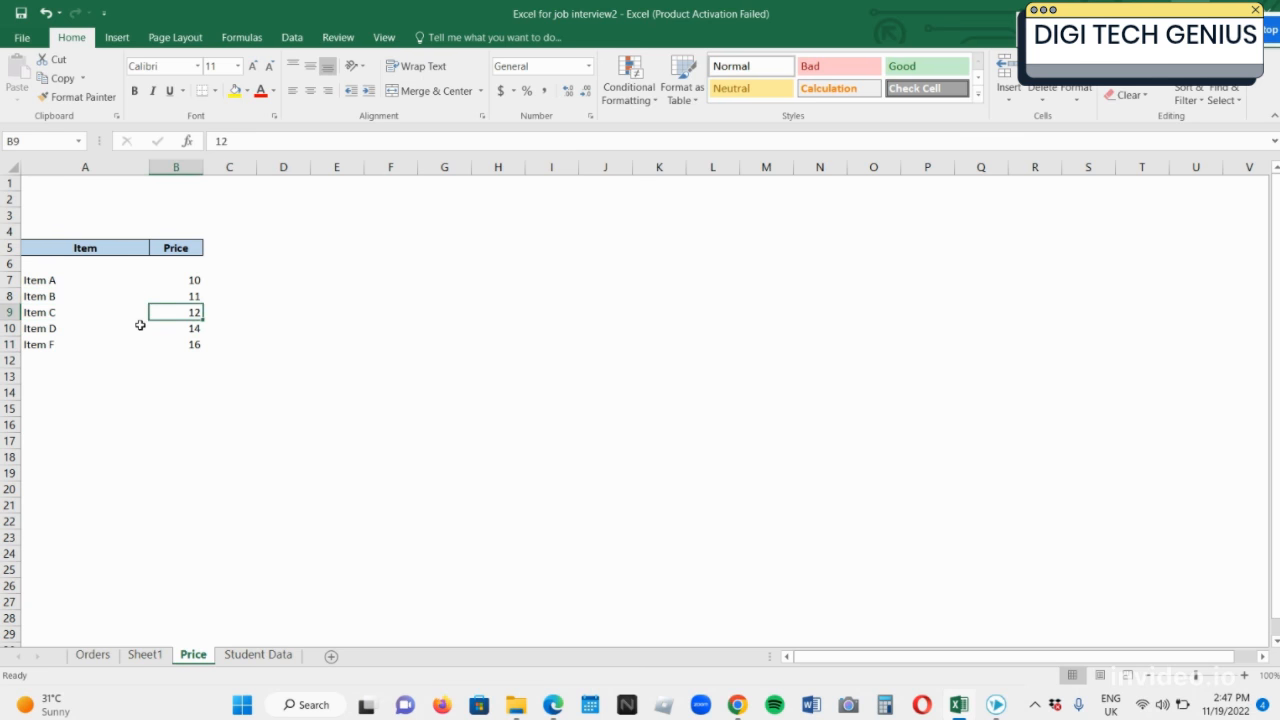
{"action": "left_click", "coordinate": [140, 326]}
{"action": "left_click", "coordinate": [186, 326]}
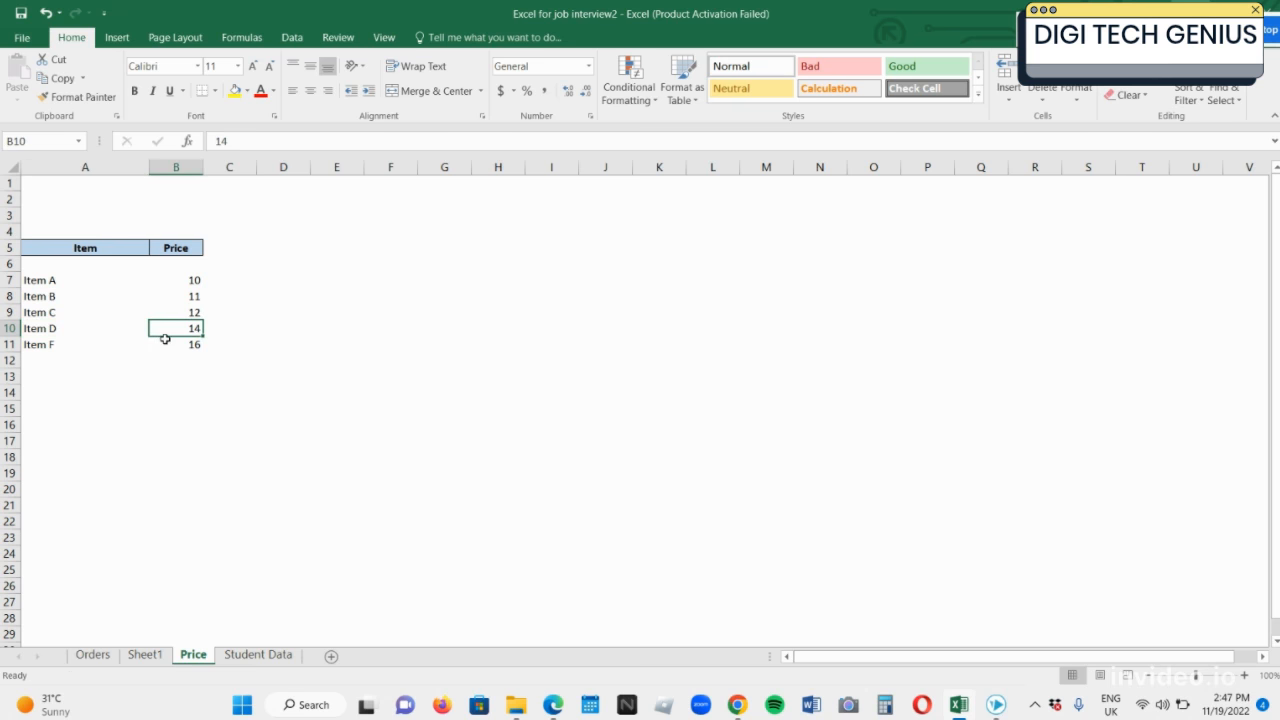
{"action": "left_click", "coordinate": [165, 340]}
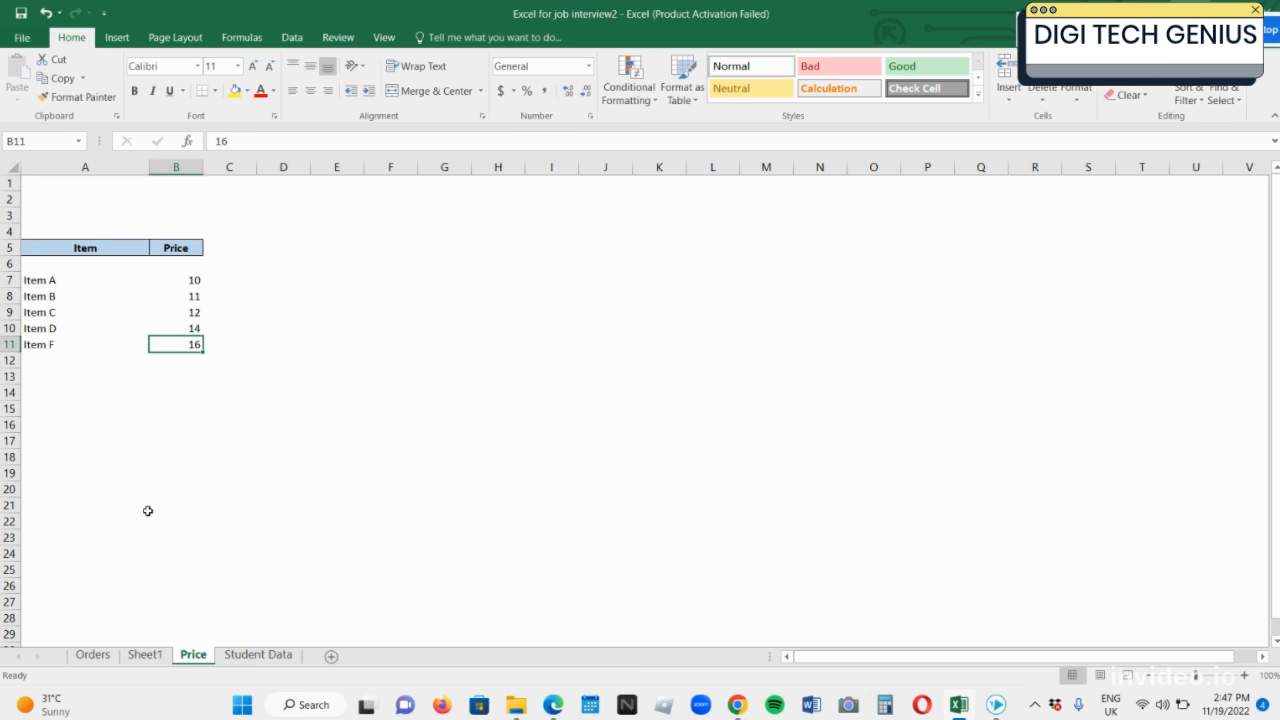
- Enter the trial prices 10, 12, 14, 16 and 18 in cells D7 to D11 of the Orders sheet
{"action": "left_click", "coordinate": [104, 655]}
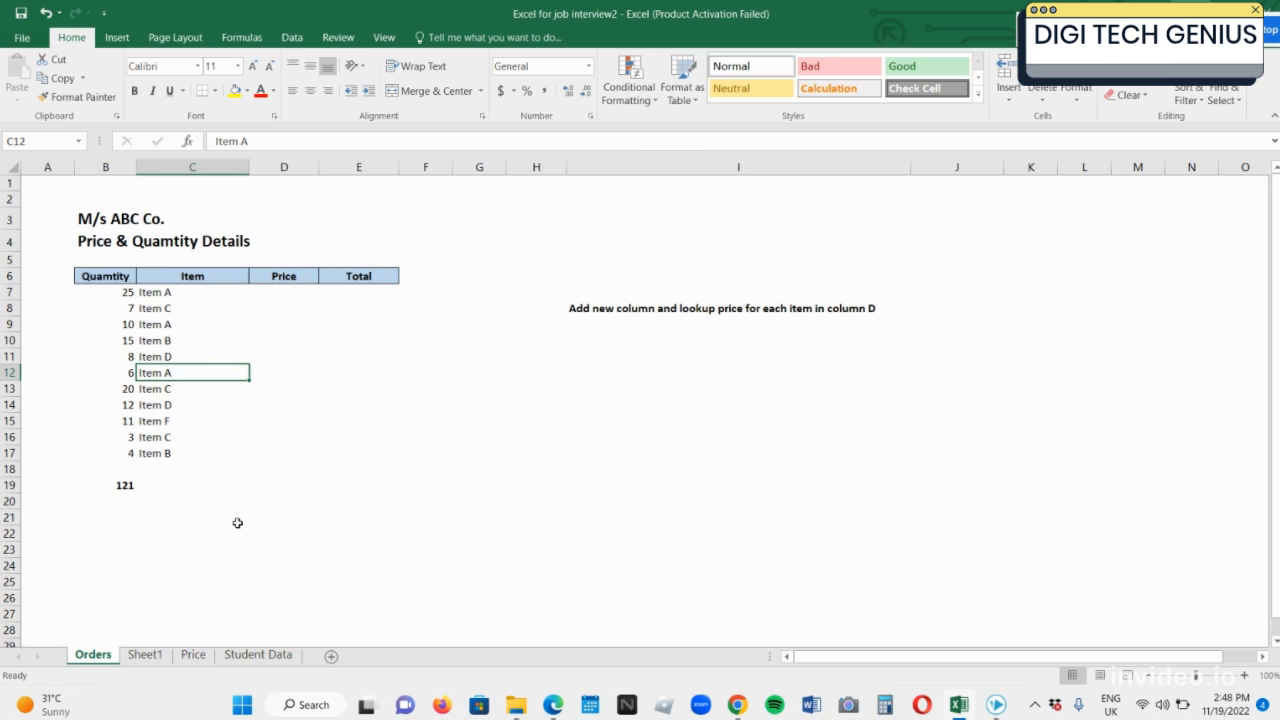
{"action": "key", "text": "Up"}
{"action": "key", "text": "Up"}
{"action": "key", "text": "Right"}
{"action": "key", "text": "Up"}
{"action": "key", "text": "Up"}
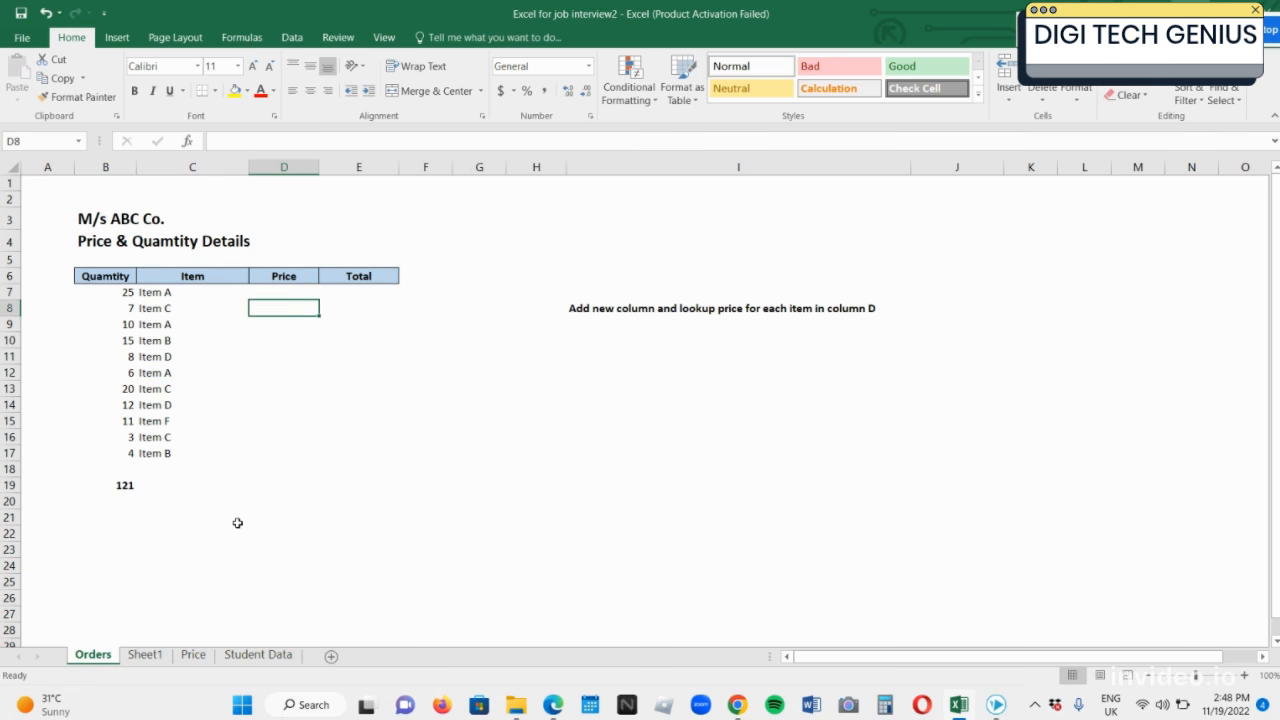
{"action": "key", "text": "Up"}
{"action": "type", "text": "10"}
{"action": "key", "text": "Return"}
{"action": "type", "text": "12"}
{"action": "key", "text": "Return"}
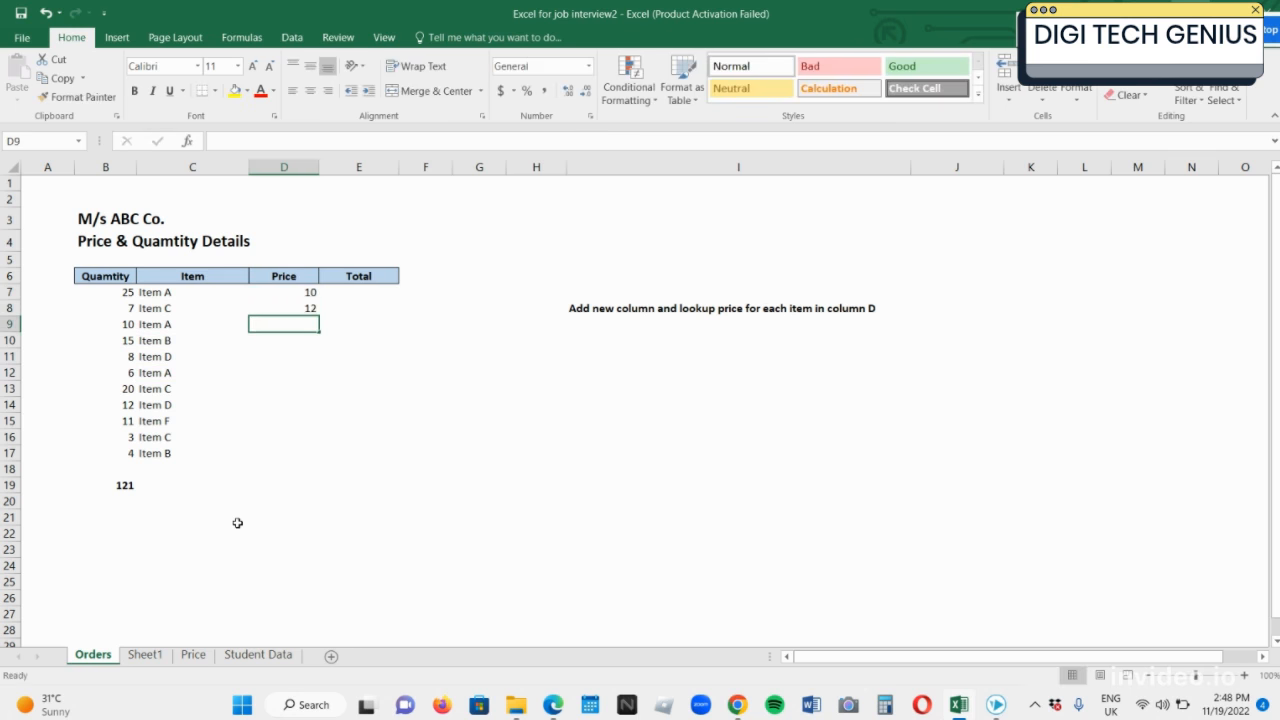
{"action": "type", "text": "14"}
{"action": "key", "text": "Return"}
{"action": "type", "text": "16"}
{"action": "key", "text": "Return"}
{"action": "type", "text": "18"}
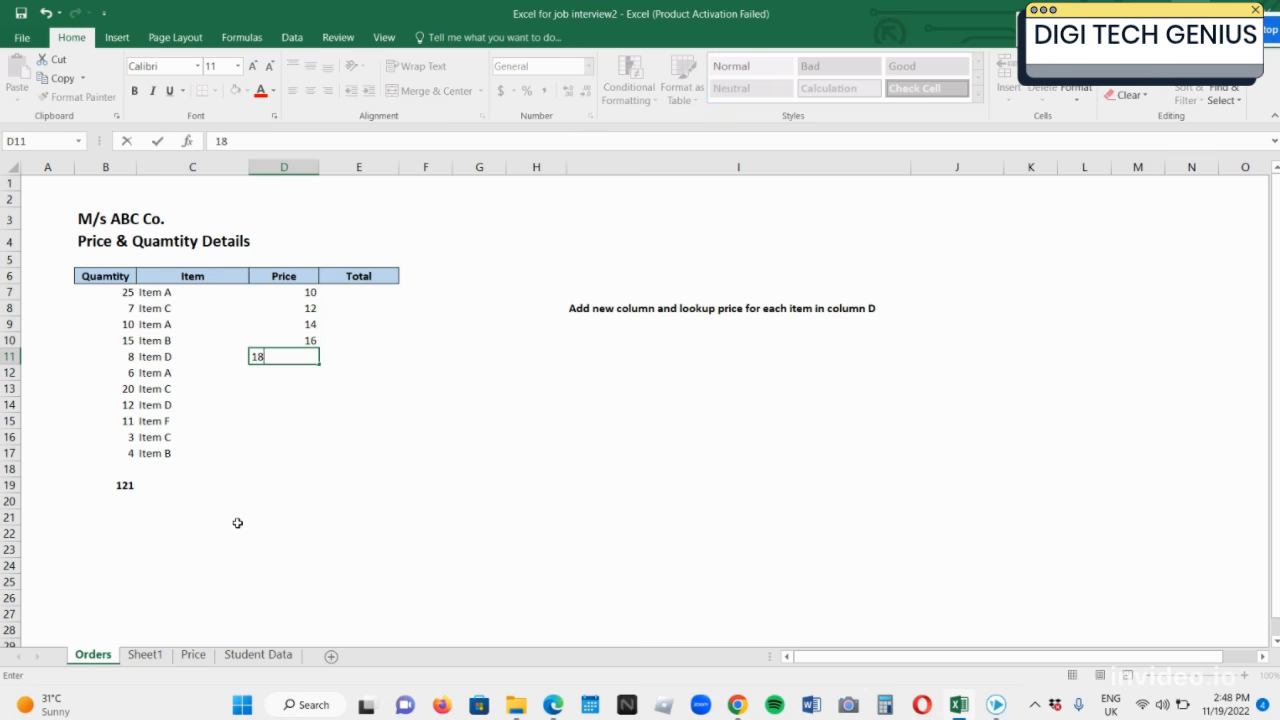
{"action": "key", "text": "Return"}
- Delete the manually entered prices from cells D7 to D11
{"action": "key", "text": "shift+Up"}
{"action": "key", "text": "shift+Up"}
{"action": "key", "text": "shift+Up"}
{"action": "key", "text": "shift+Up"}
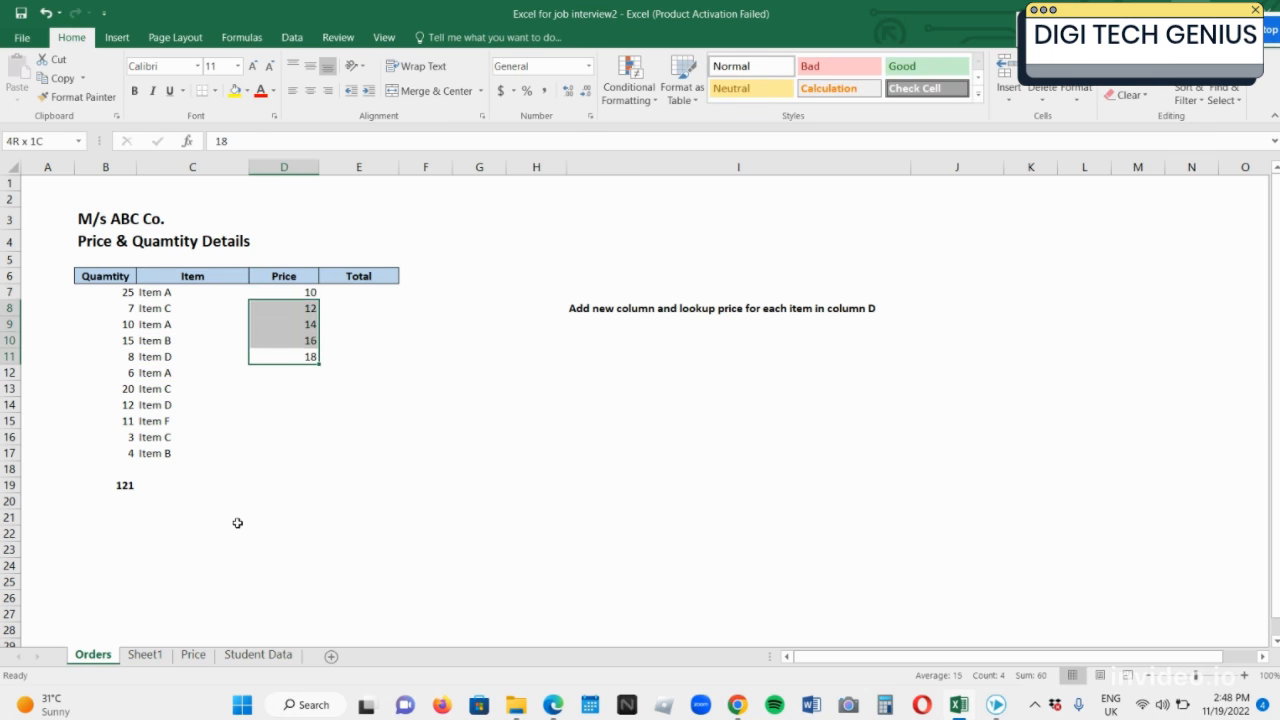
{"action": "key", "text": "Delete"}
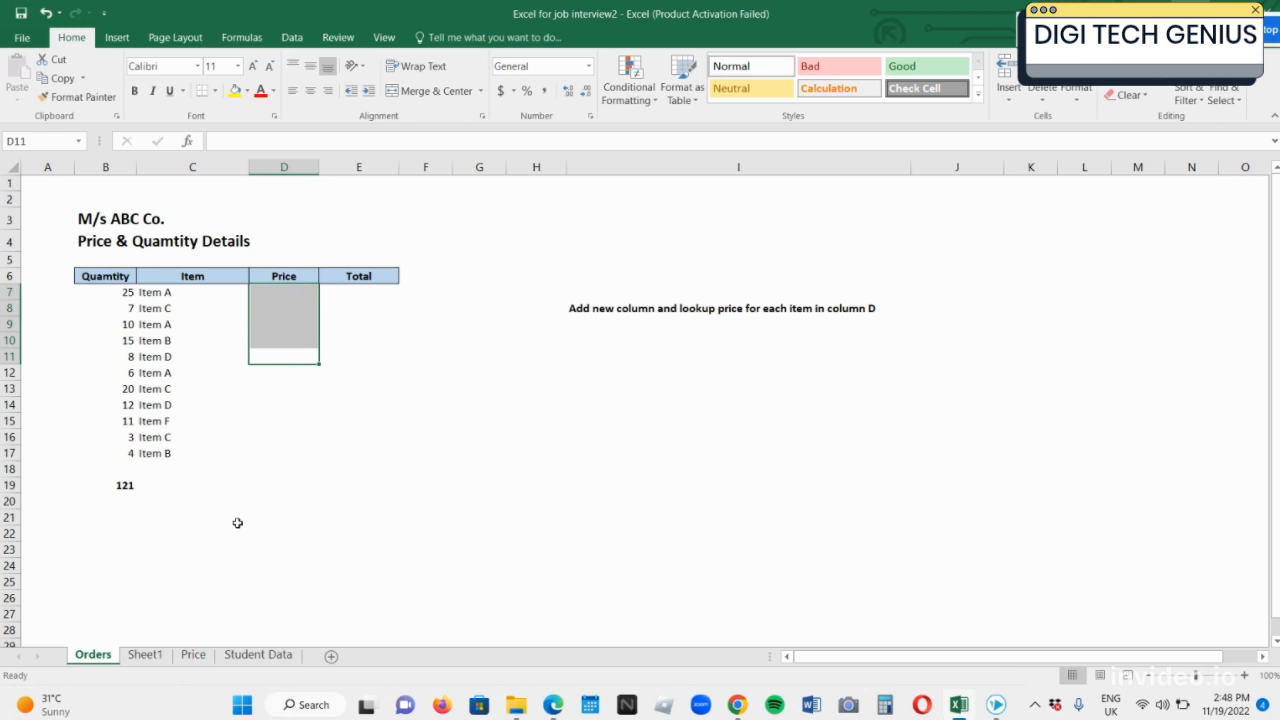
- Start a VLOOKUP formula in cell D7 with C7 as the lookup value
{"action": "key", "text": "Down"}
{"action": "key", "text": "Up"}
{"action": "key", "text": "Up"}
{"action": "key", "text": "Up"}
{"action": "key", "text": "Up"}
{"action": "key", "text": "Up"}
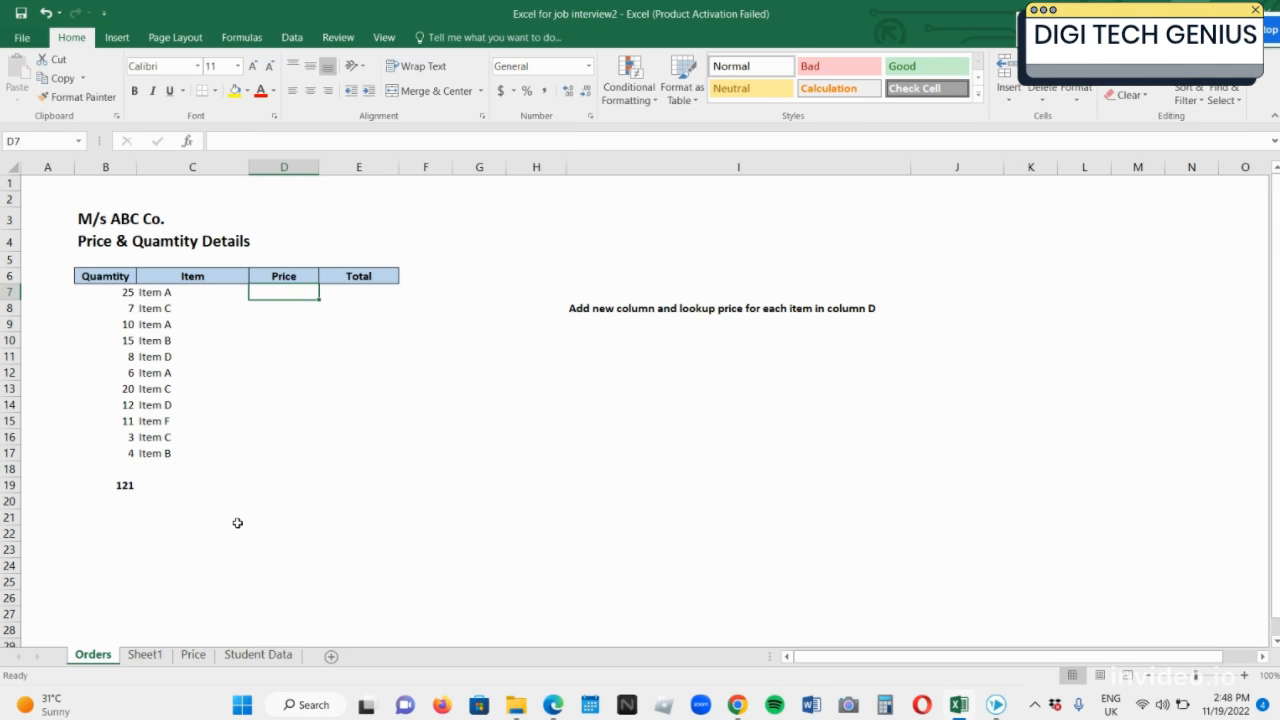
{"action": "type", "text": "=v"}
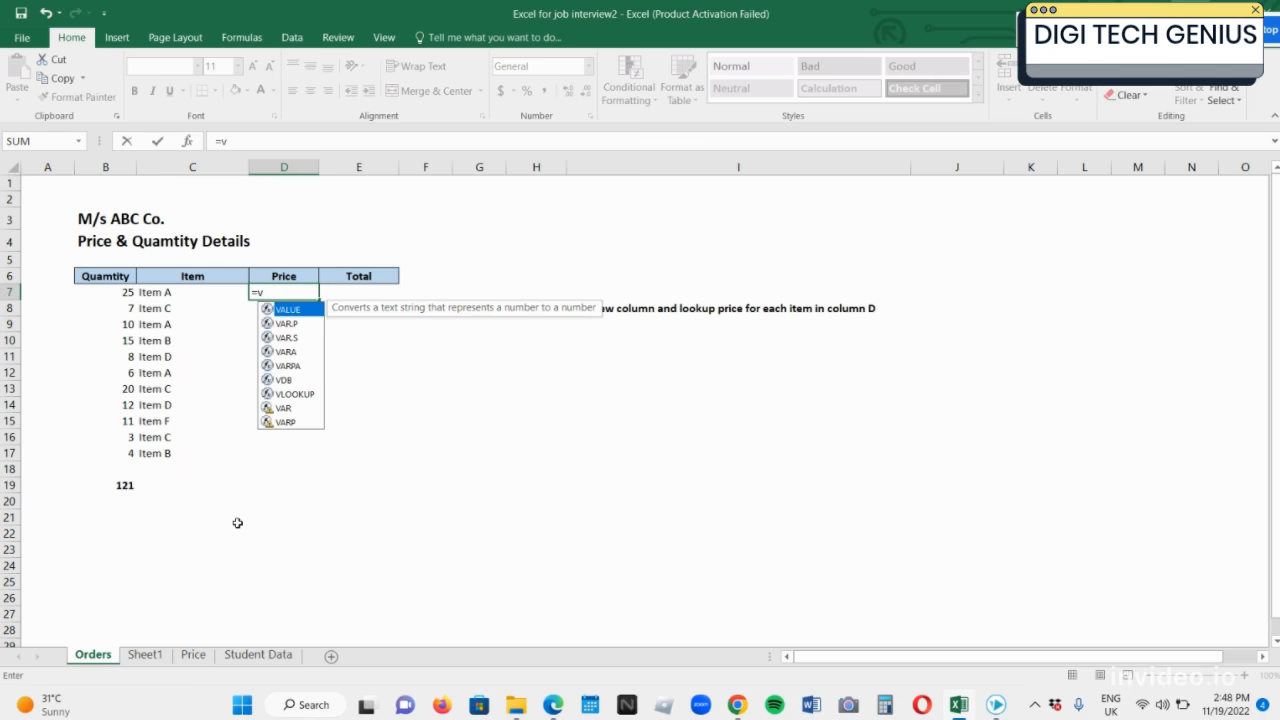
{"action": "type", "text": "ookup"}
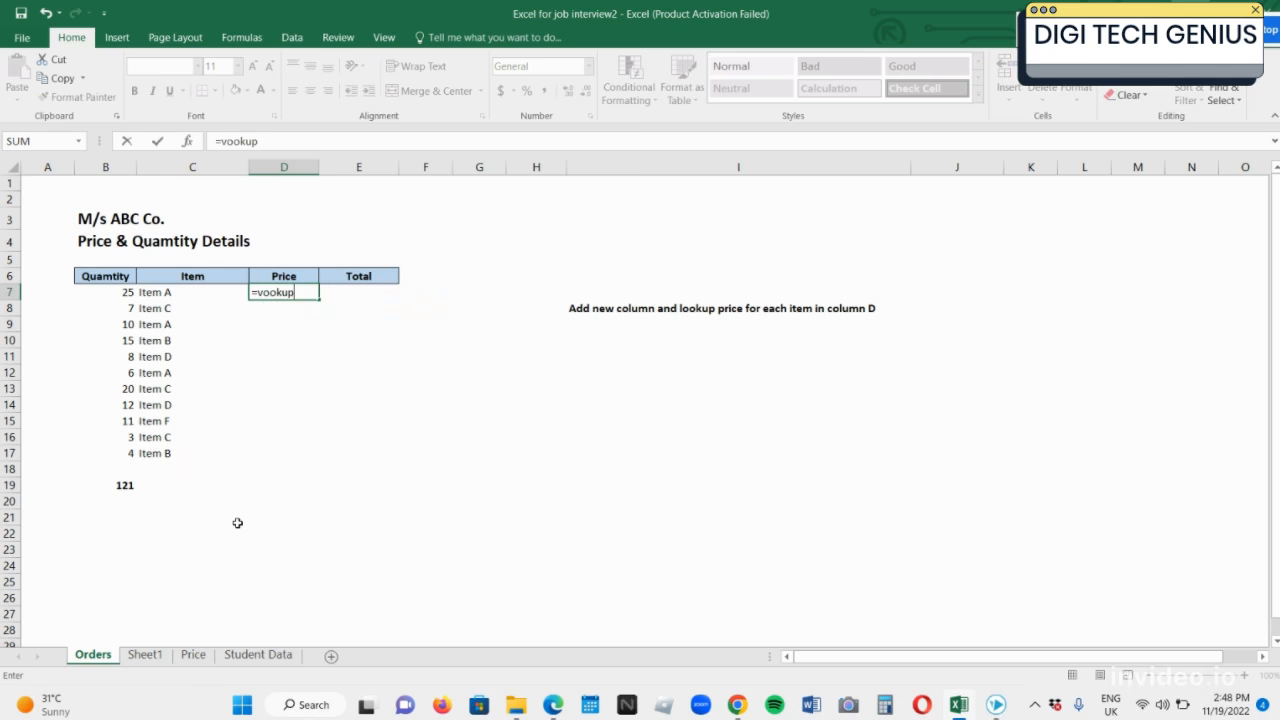
{"action": "type", "text": "("}
{"action": "key", "text": "BackSpace"}
{"action": "key", "text": "BackSpace"}
{"action": "key", "text": "BackSpace"}
{"action": "key", "text": "BackSpace"}
{"action": "key", "text": "BackSpace"}
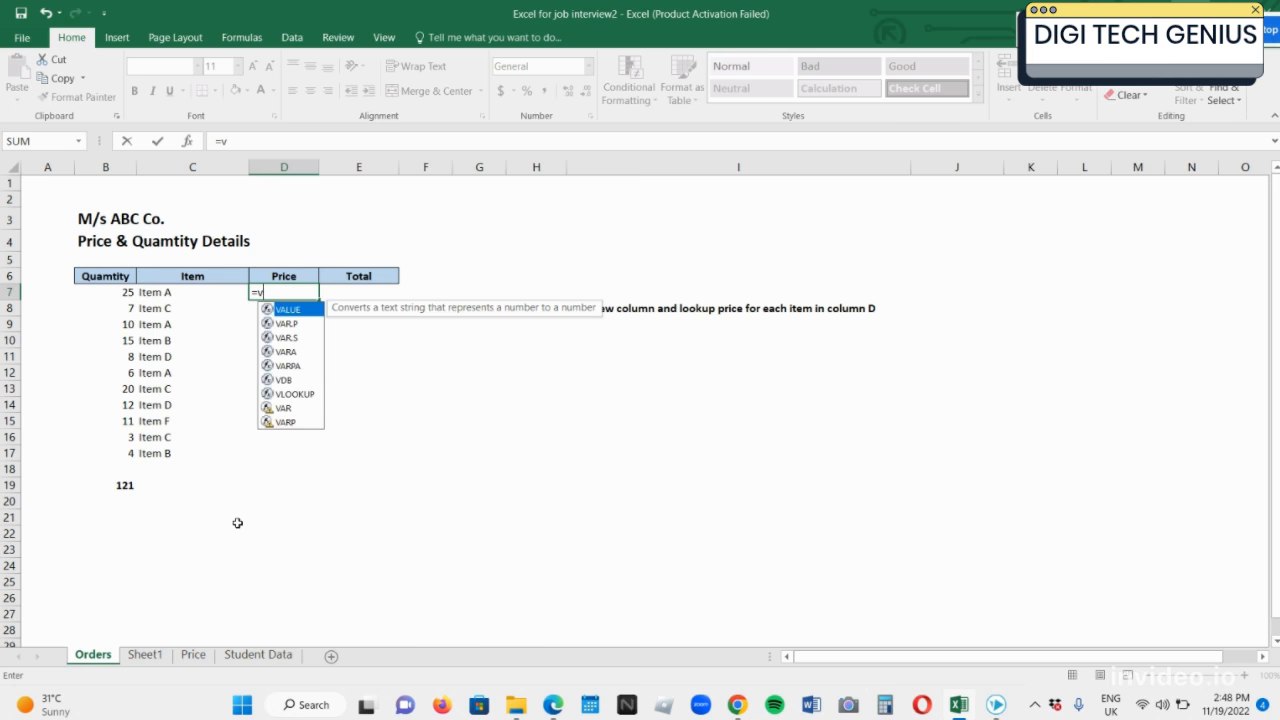
{"action": "type", "text": "lookup"}
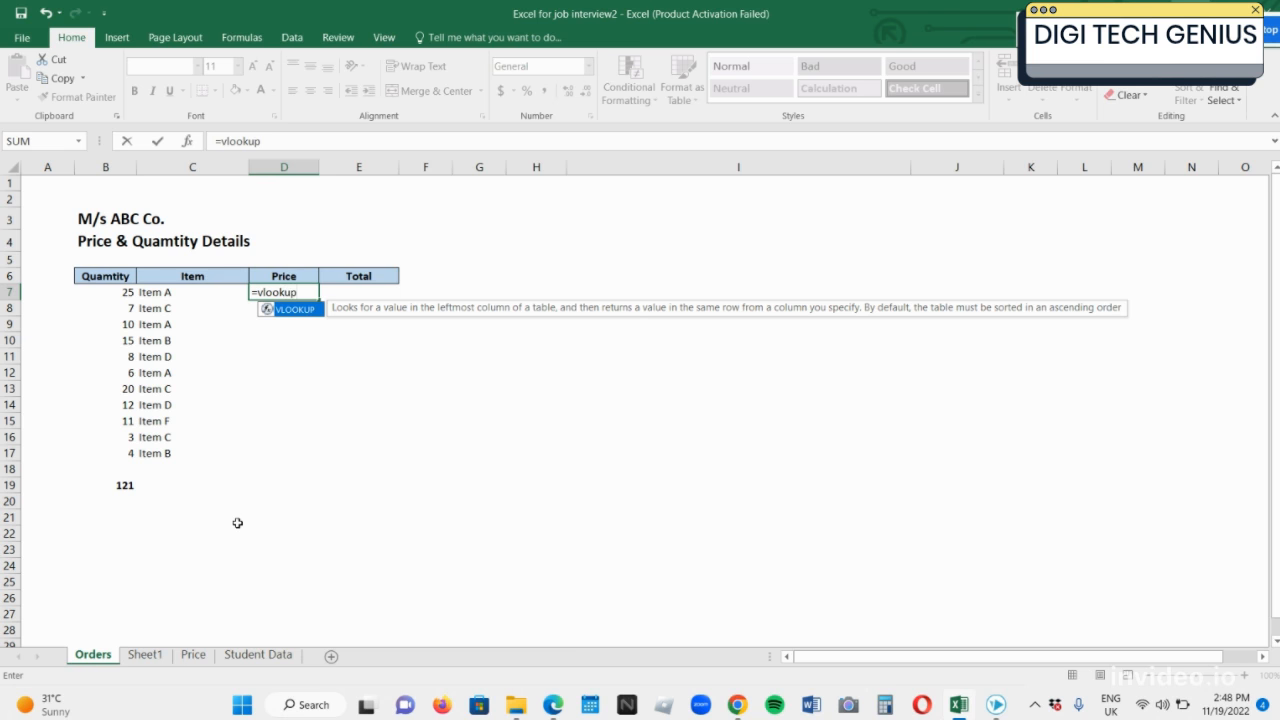
{"action": "type", "text": "("}
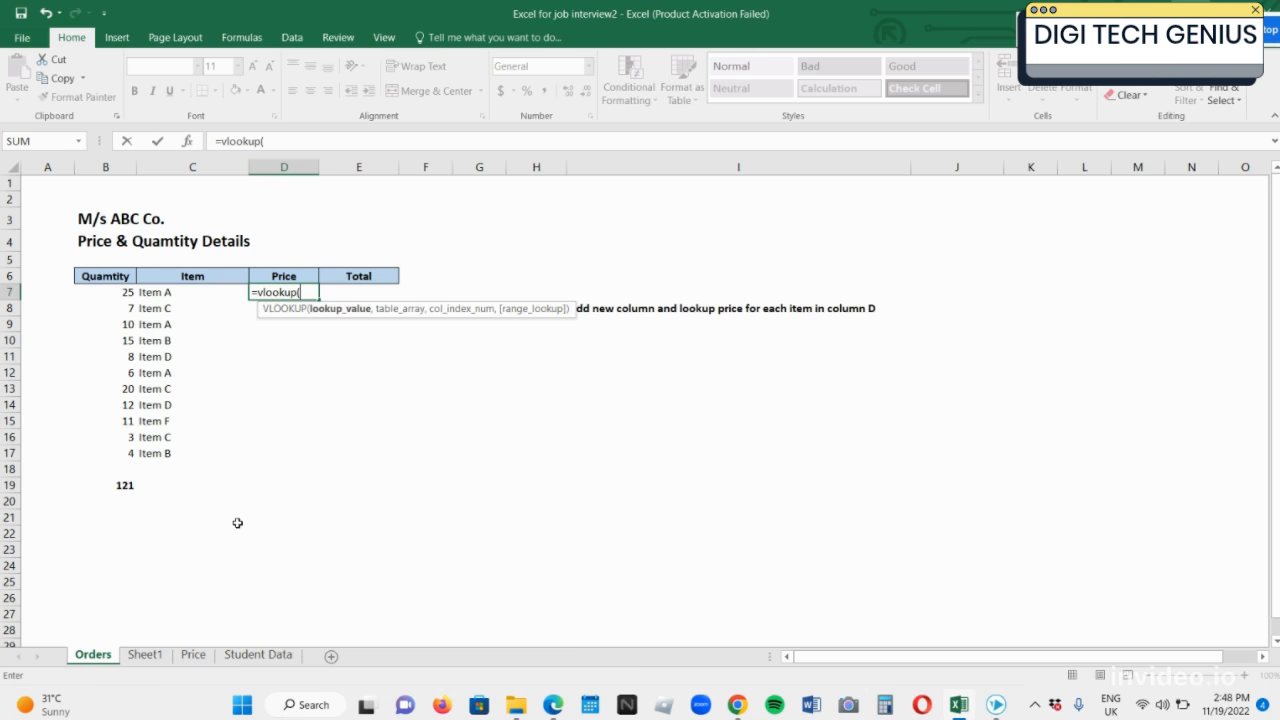
{"action": "left_click", "coordinate": [170, 293]}
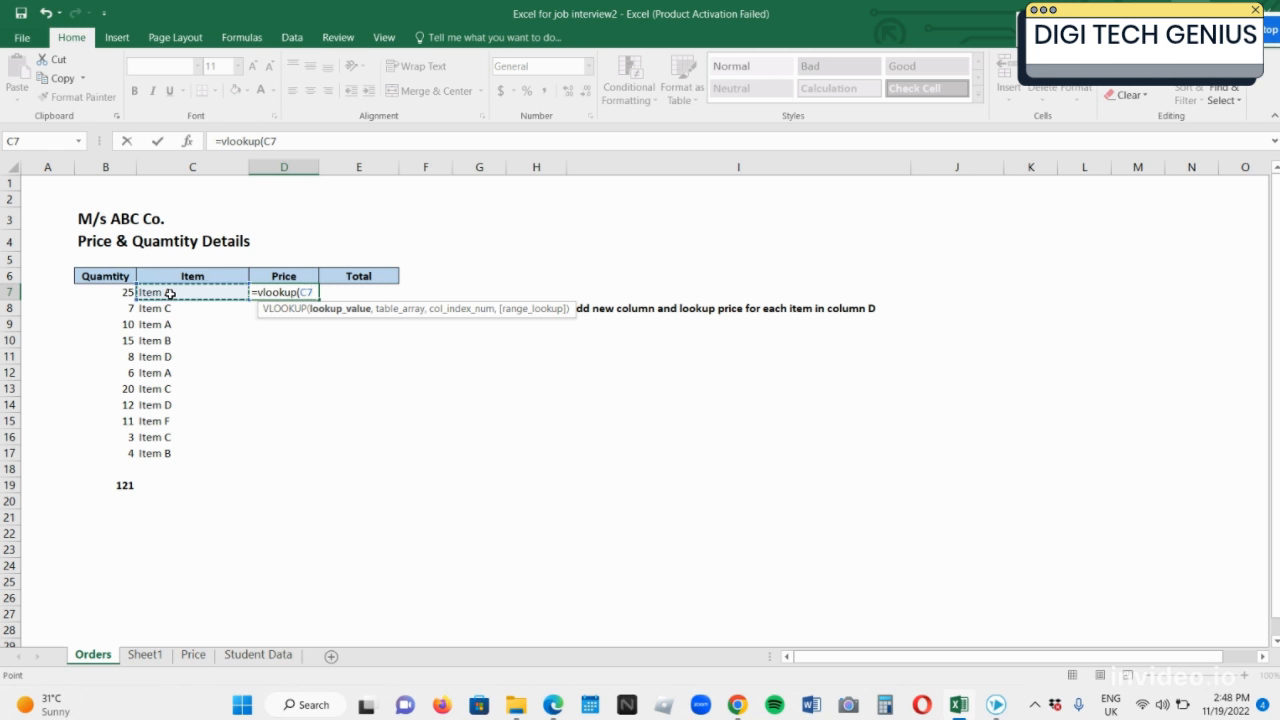
{"action": "type", "text": ","}
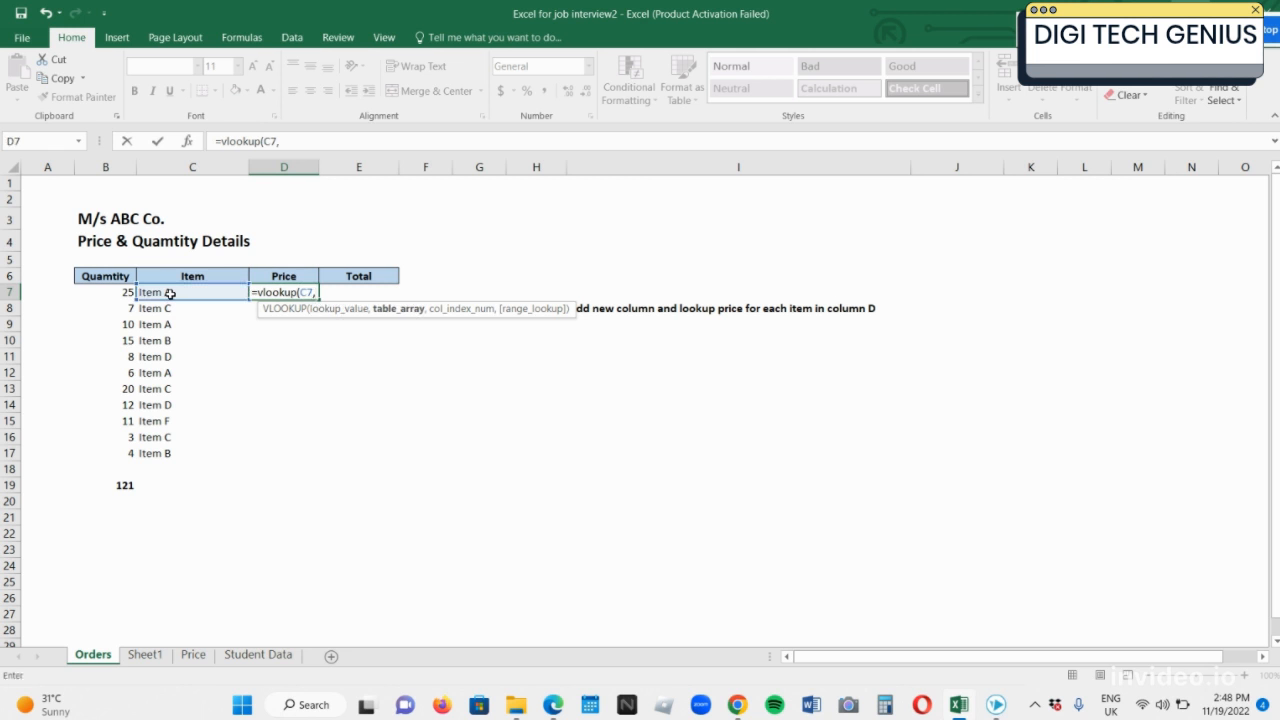
- Complete the VLOOKUP in D7 with Price!A7:B11 as the table array, column index 2 and FALSE for an exact match
{"action": "left_click", "coordinate": [198, 655]}
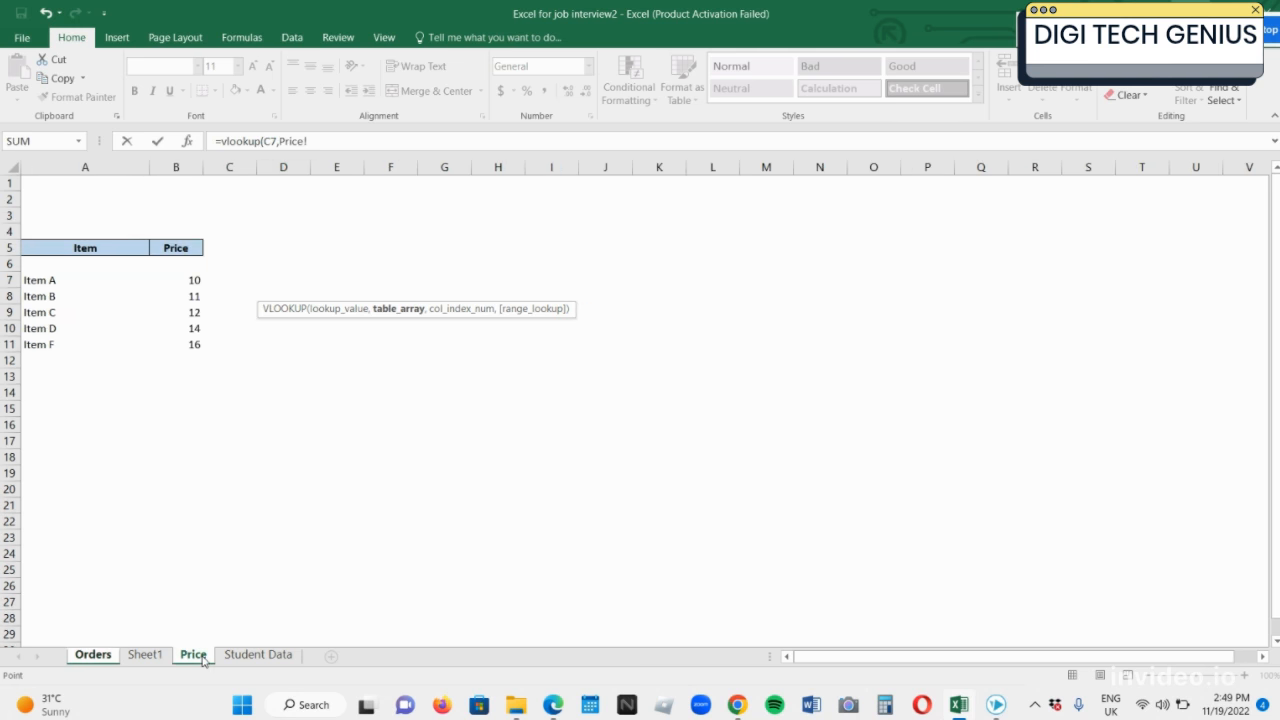
{"action": "left_click", "coordinate": [65, 284]}
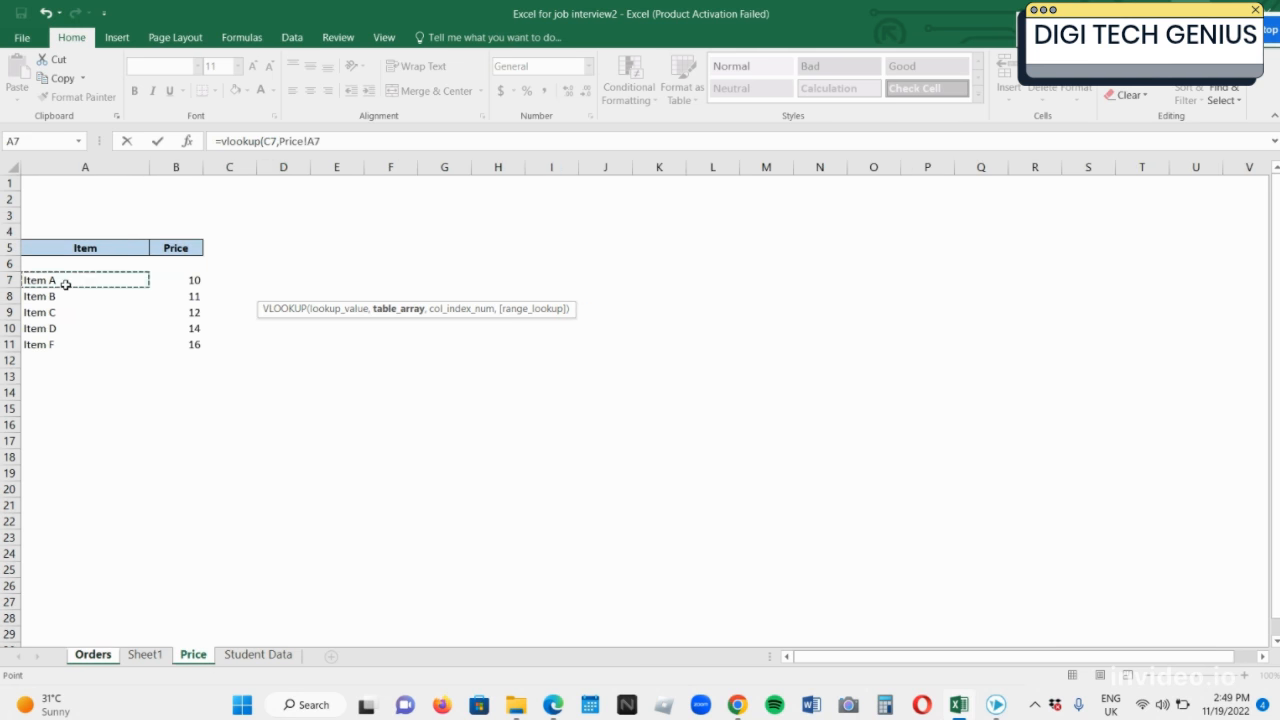
{"action": "left_click_drag", "start_coordinate": [65, 284], "coordinate": [176, 345]}
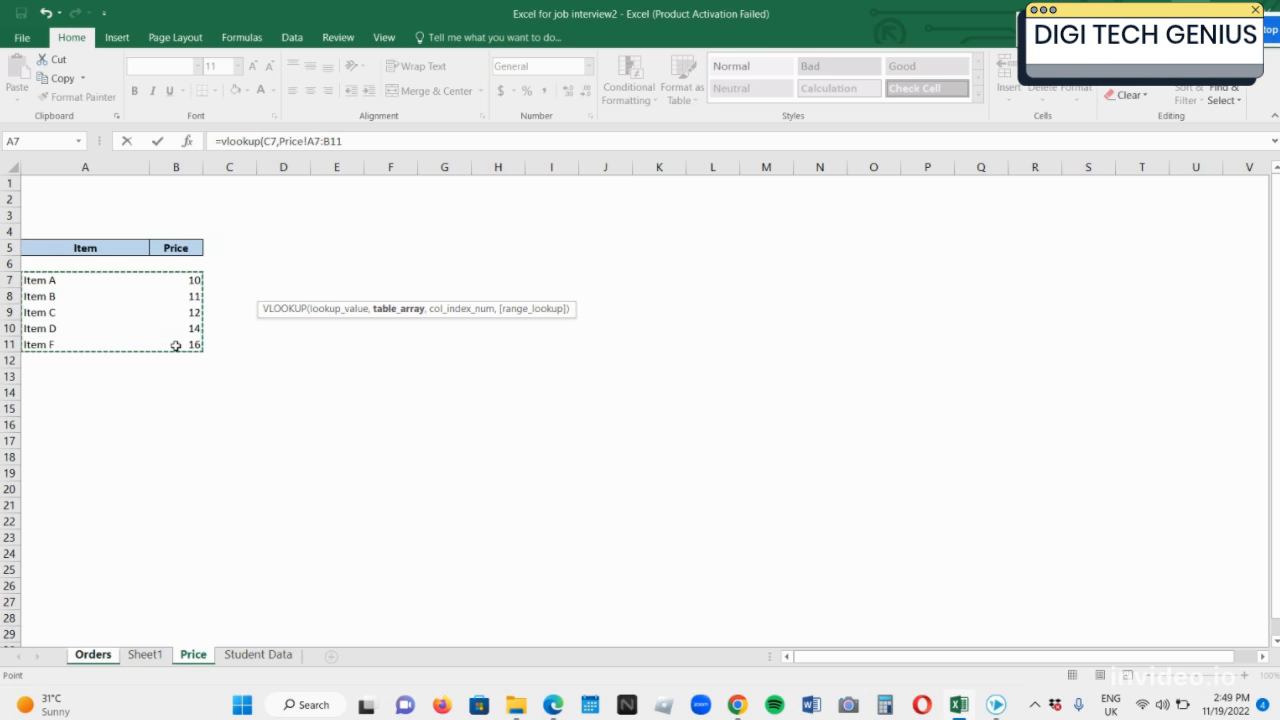
{"action": "type", "text": ",2"}
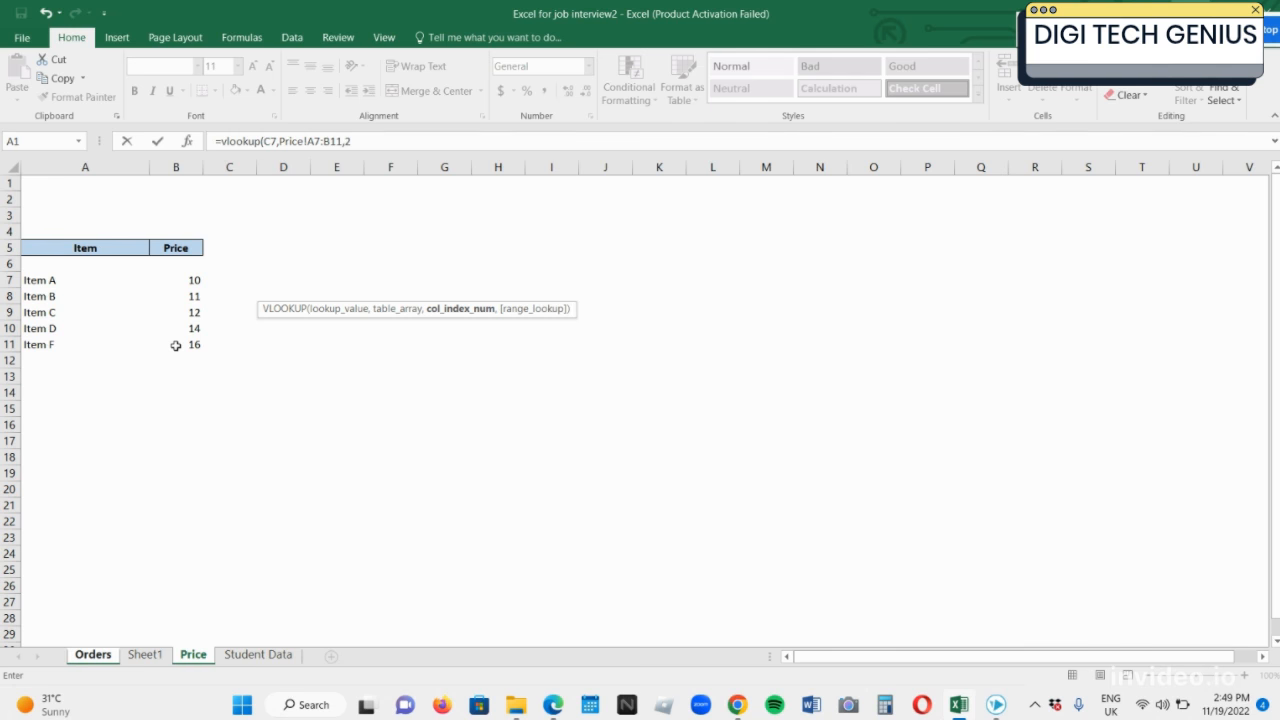
{"action": "type", "text": ","}
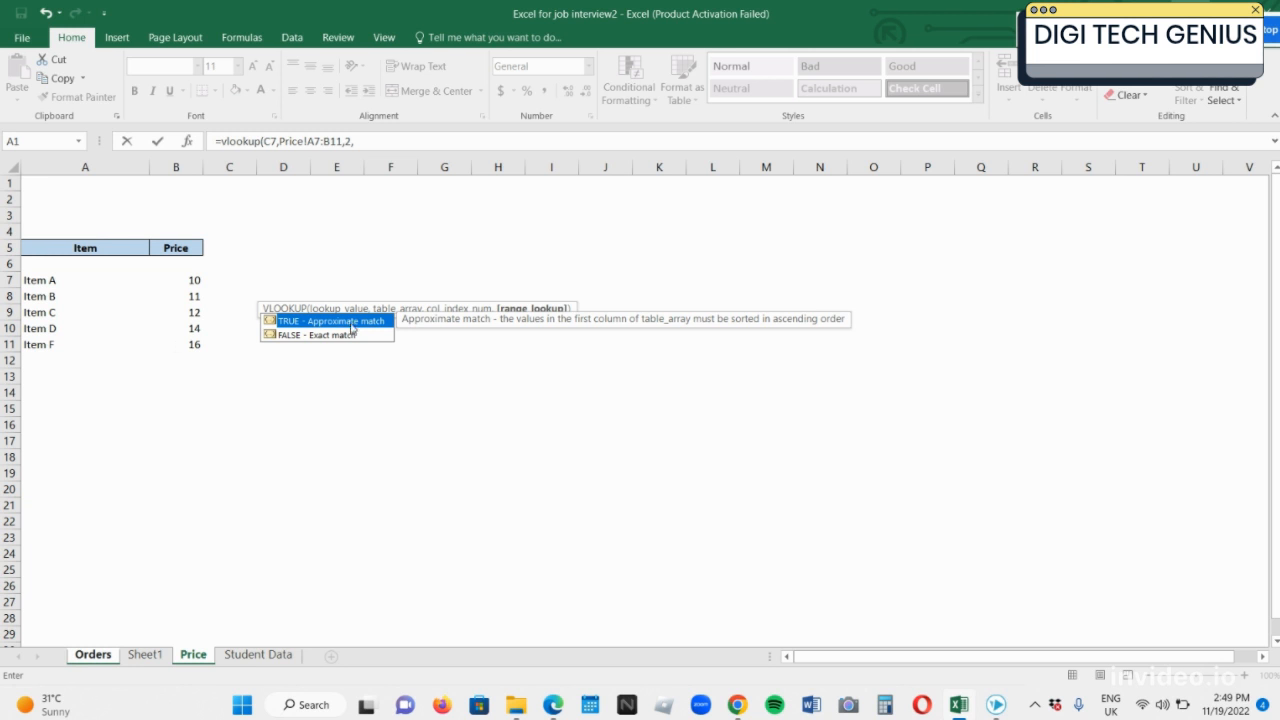
{"action": "double_click", "coordinate": [330, 335]}
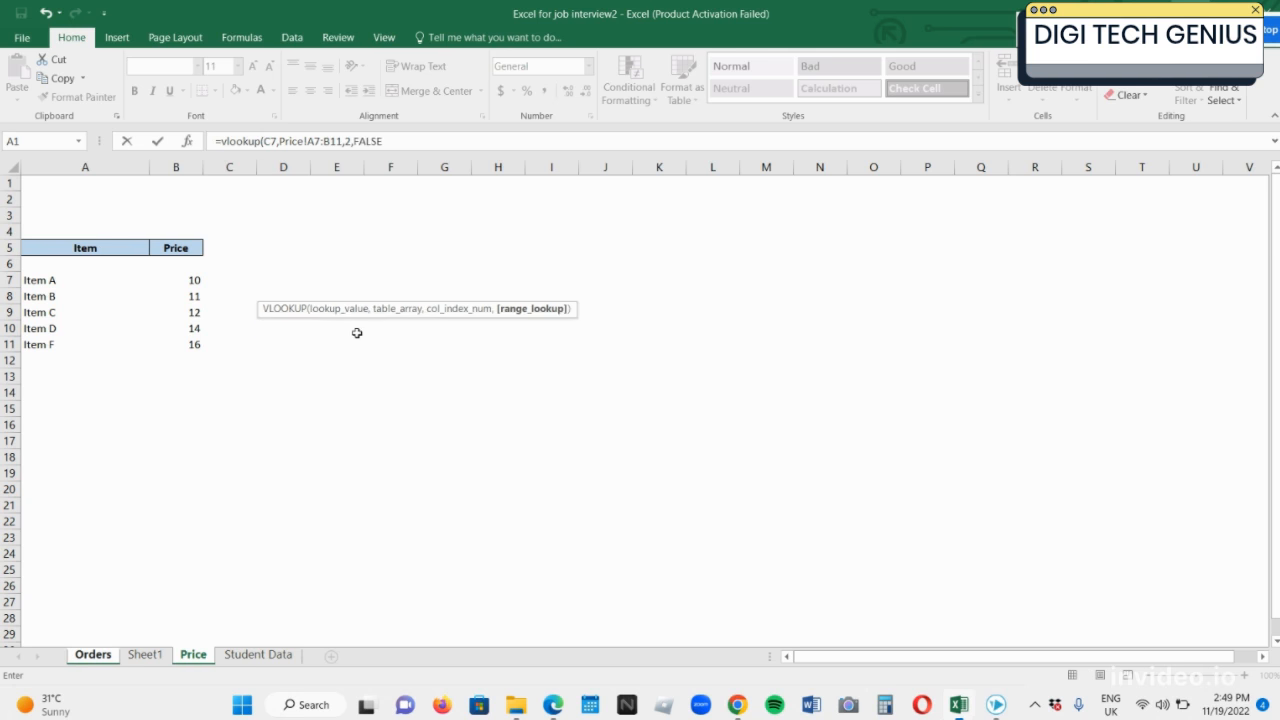
{"action": "type", "text": ")"}
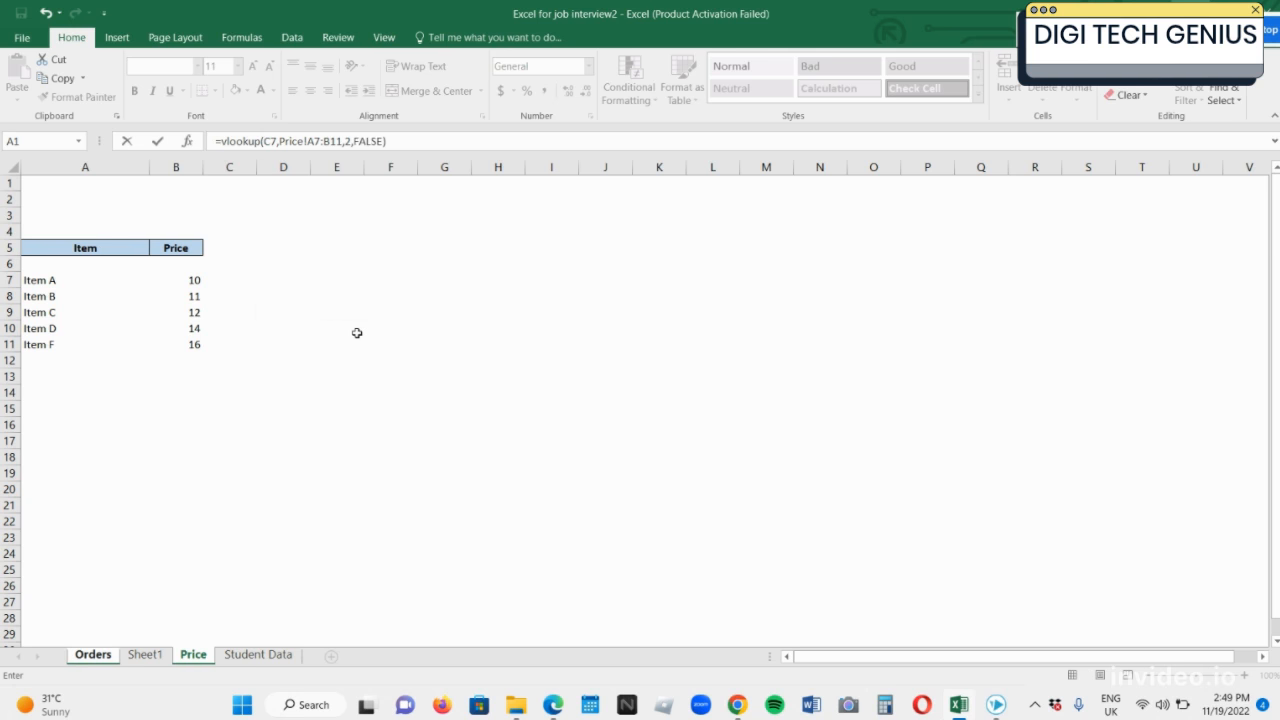
{"action": "key", "text": "Return"}
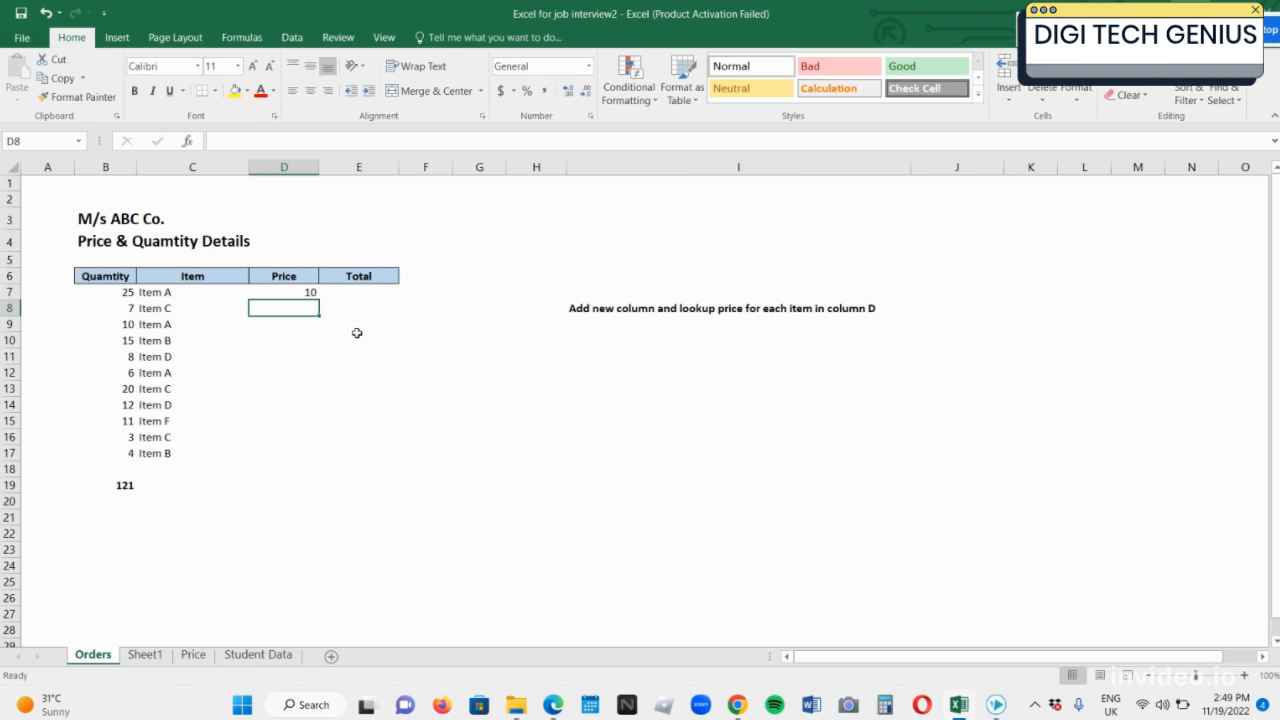
- Fill the D7 price formula down through D17 and inspect the formula copied to D9
{"action": "key", "text": "Up"}
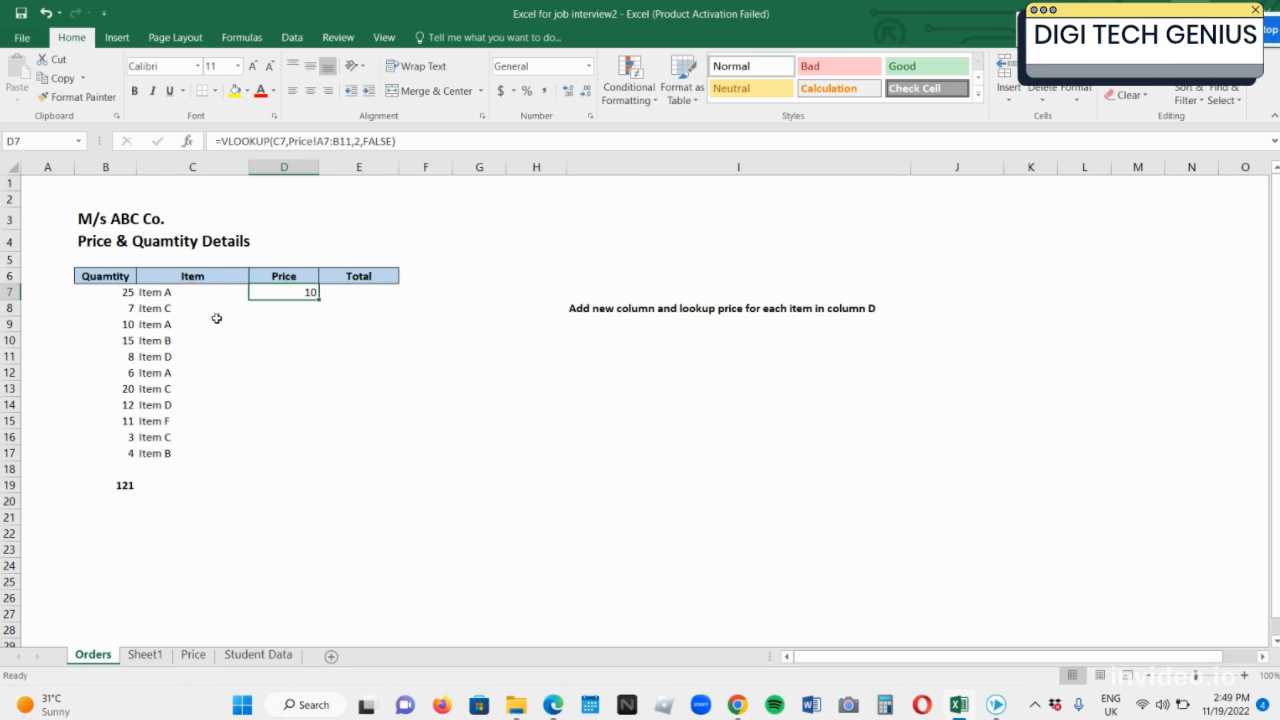
{"action": "double_click", "coordinate": [320, 302]}
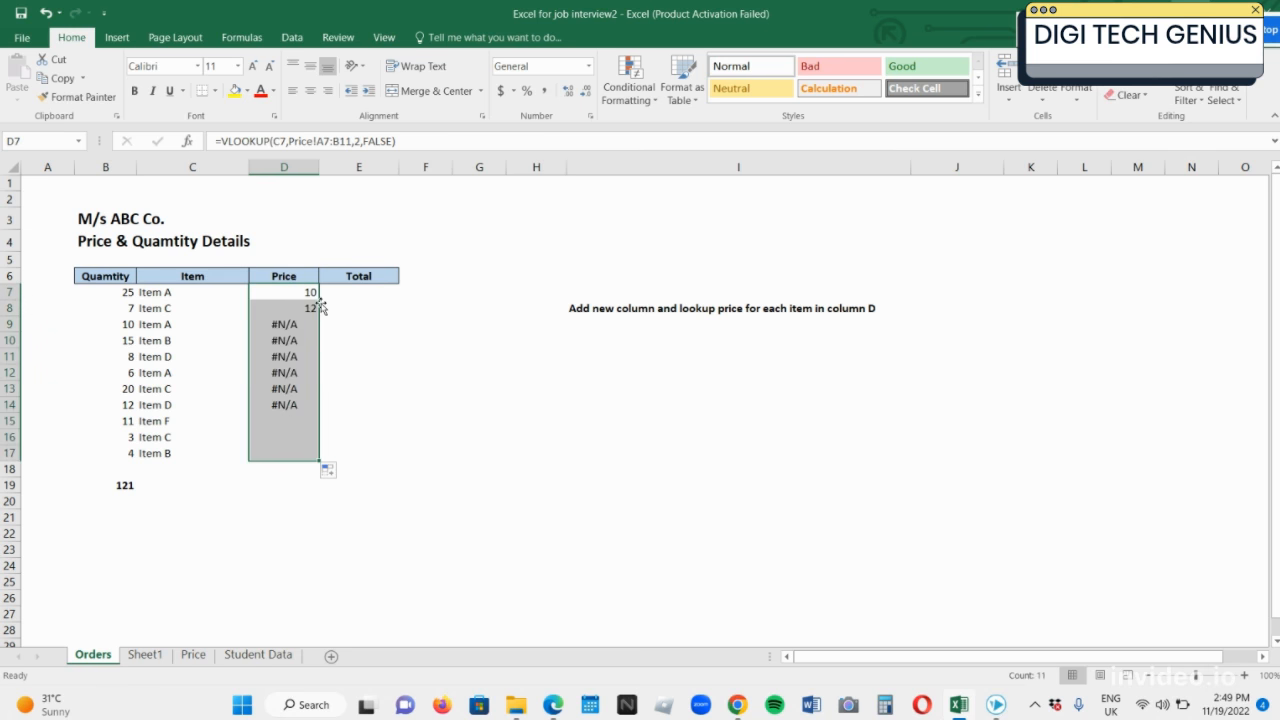
{"action": "mouse_move", "coordinate": [301, 323]}
{"action": "left_mouse_down"}
{"action": "mouse_move", "coordinate": [300, 455]}
{"action": "mouse_move", "coordinate": [305, 324]}
{"action": "left_mouse_up"}
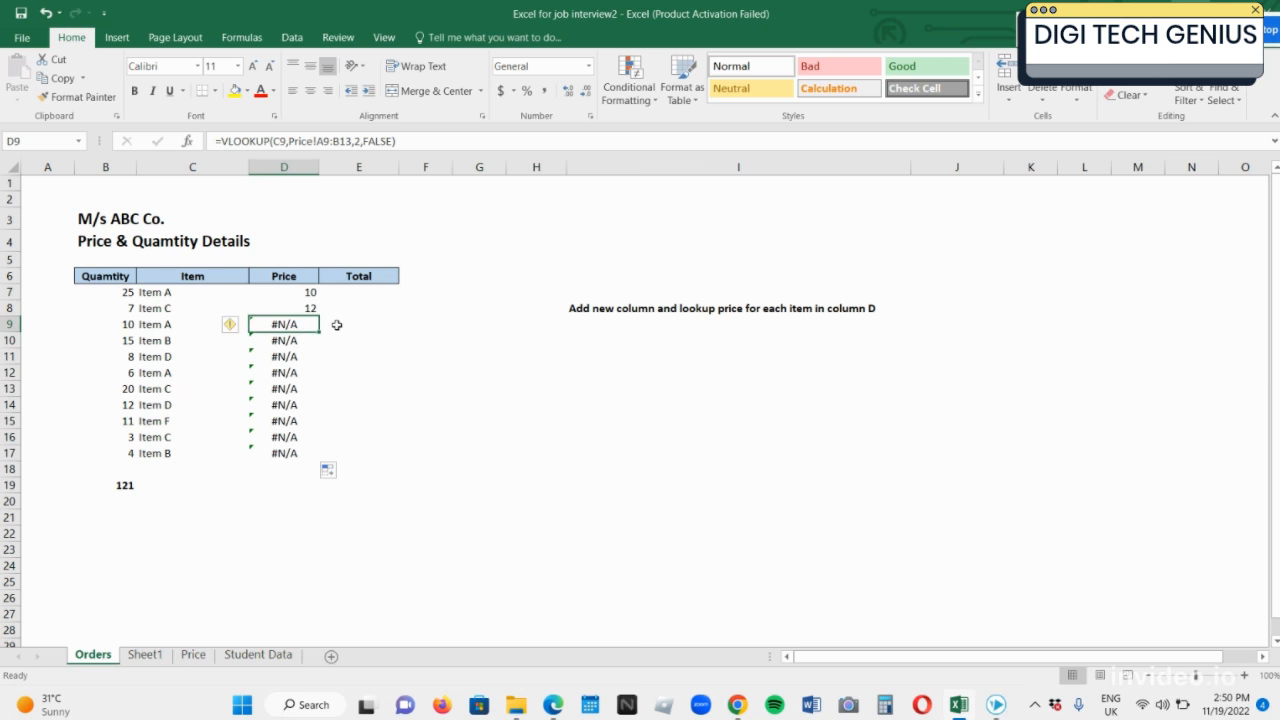
- Check on the Price sheet which rows the lookup ranges of the copied formulas cover
{"action": "left_click", "coordinate": [195, 658]}
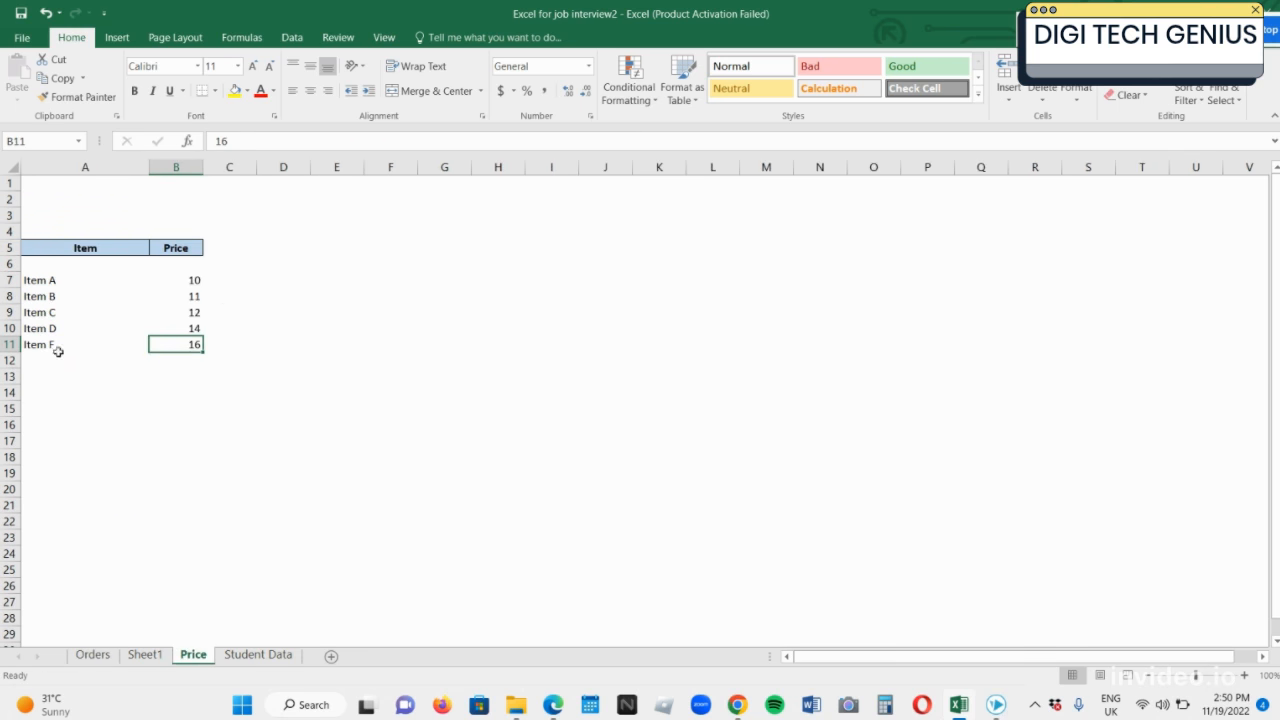
{"action": "left_click_drag", "start_coordinate": [89, 296], "coordinate": [174, 363]}
{"action": "left_click", "coordinate": [133, 322]}
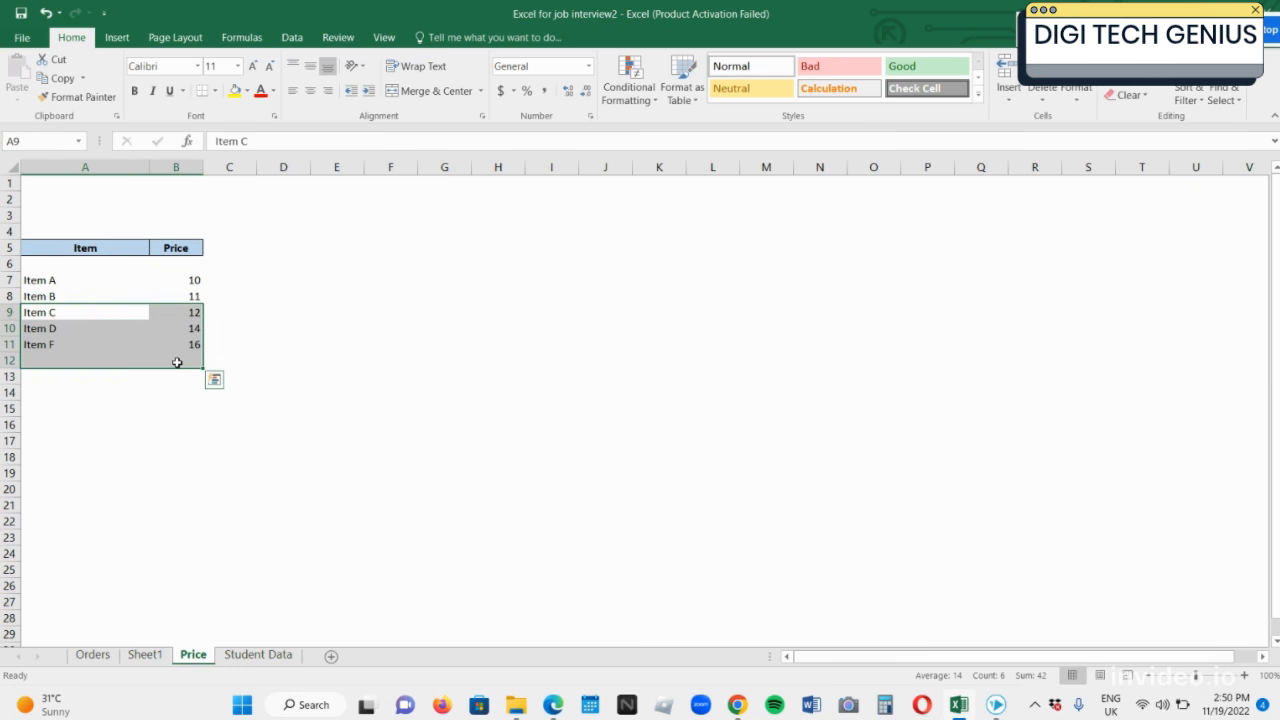
{"action": "left_click_drag", "start_coordinate": [155, 346], "coordinate": [173, 377]}
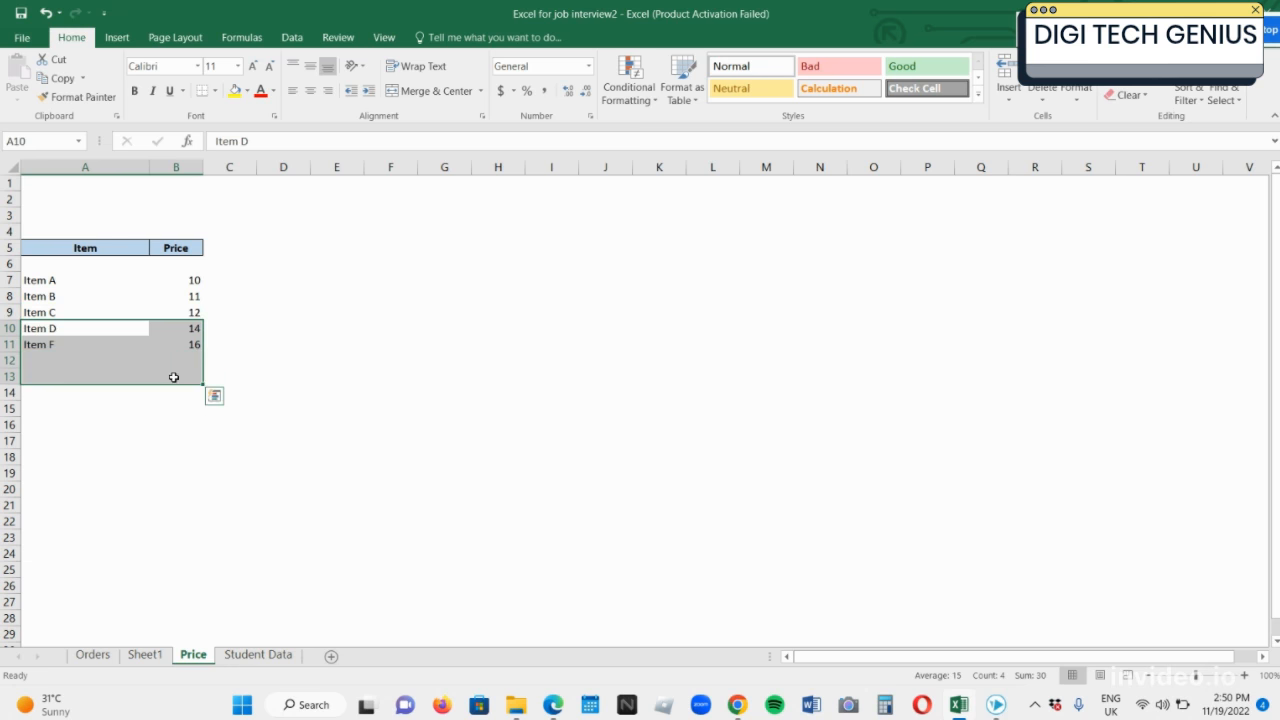
- Return to the Orders sheet and undo the fill of the price formula
{"action": "left_click", "coordinate": [95, 654]}
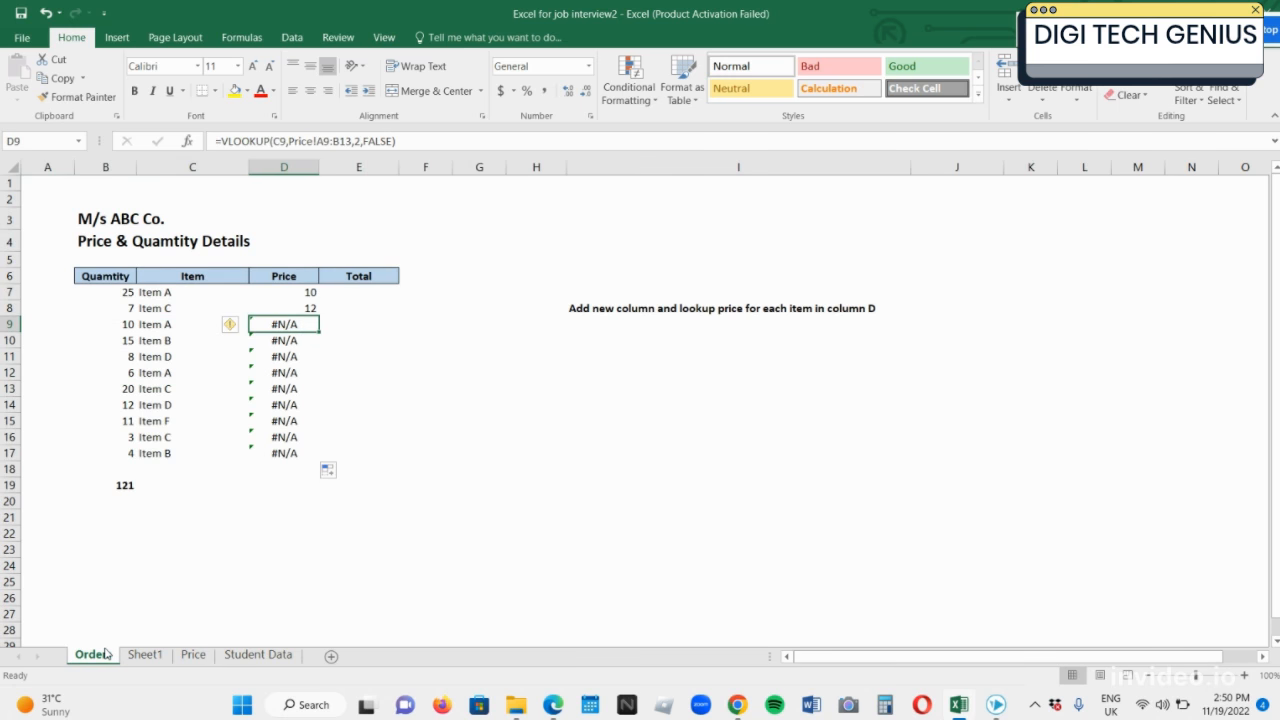
{"action": "key", "text": "ctrl+z"}
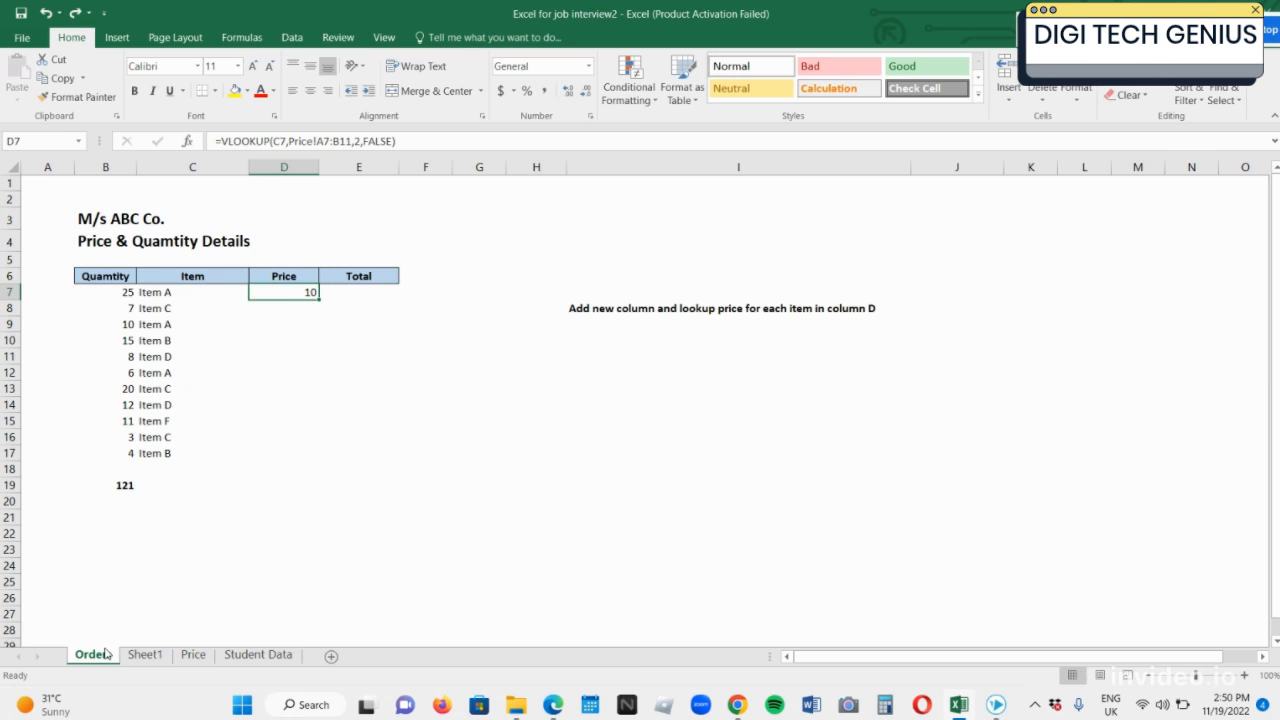
- Start a new VLOOKUP formula in D7 with C7 as the lookup value
{"action": "type", "text": "=v"}
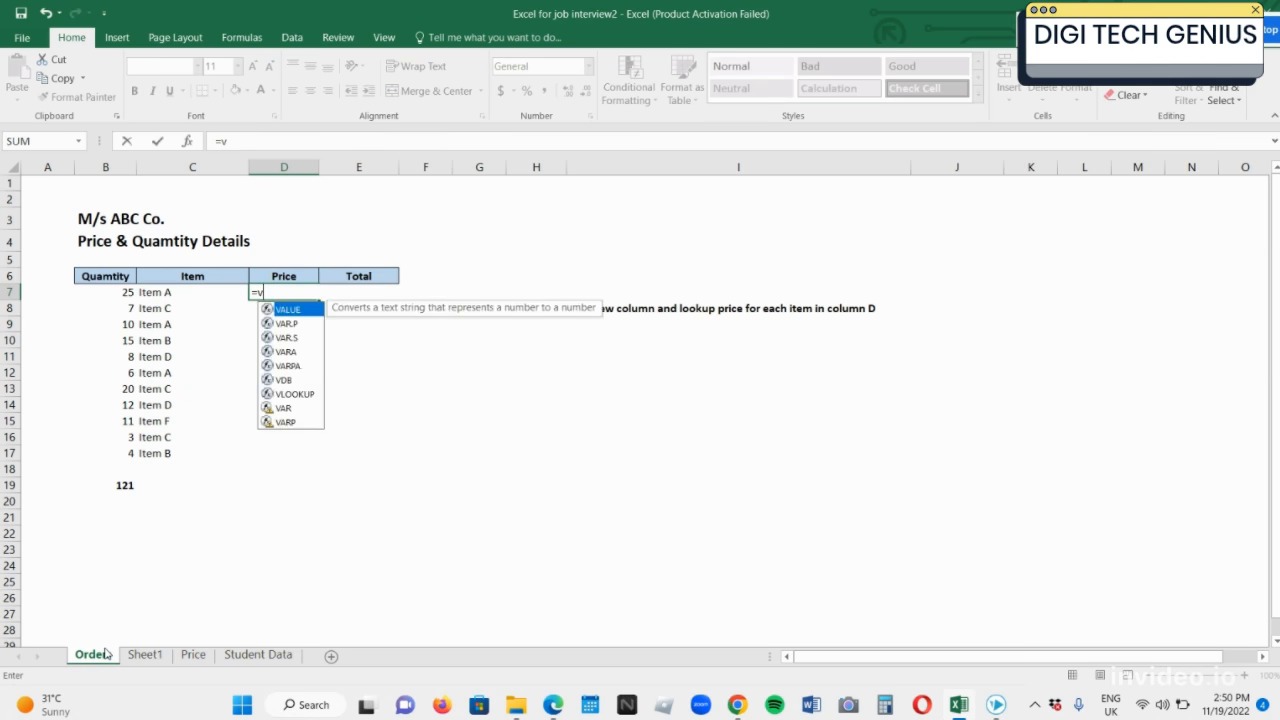
{"action": "type", "text": "ookup"}
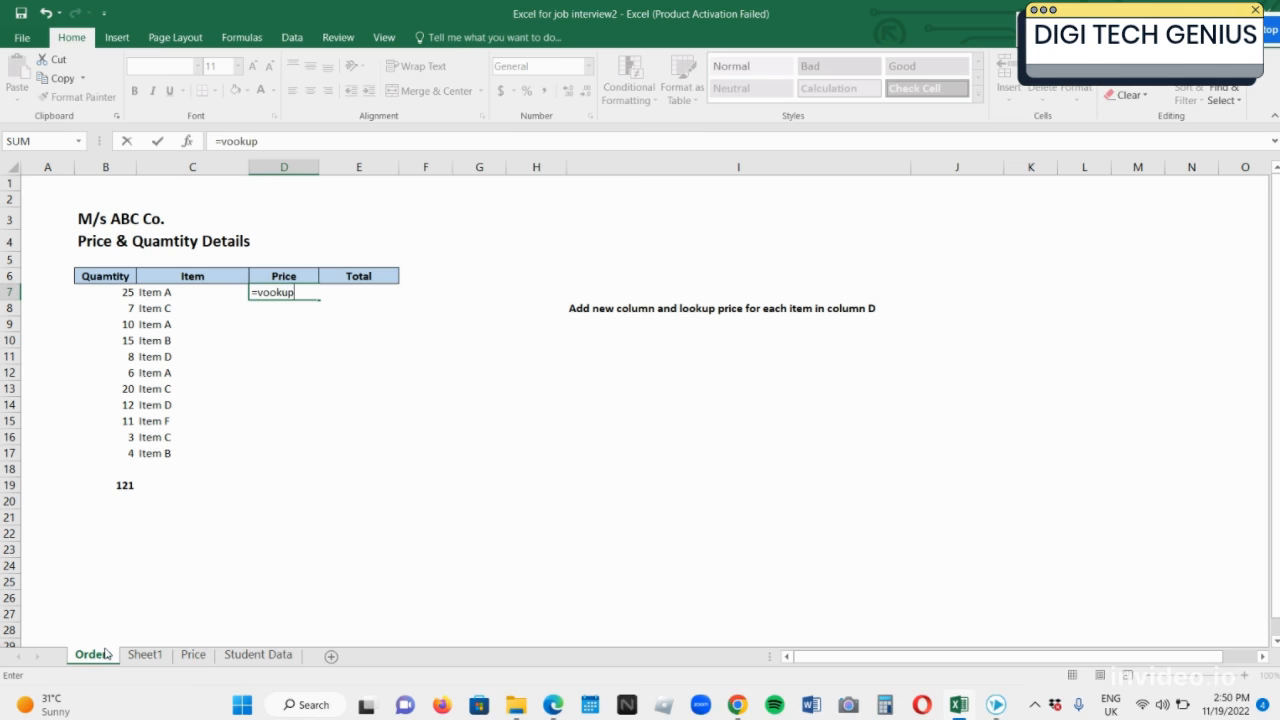
{"action": "key", "text": "BackSpace"}
{"action": "key", "text": "BackSpace"}
{"action": "key", "text": "BackSpace"}
{"action": "key", "text": "BackSpace"}
{"action": "key", "text": "BackSpace"}
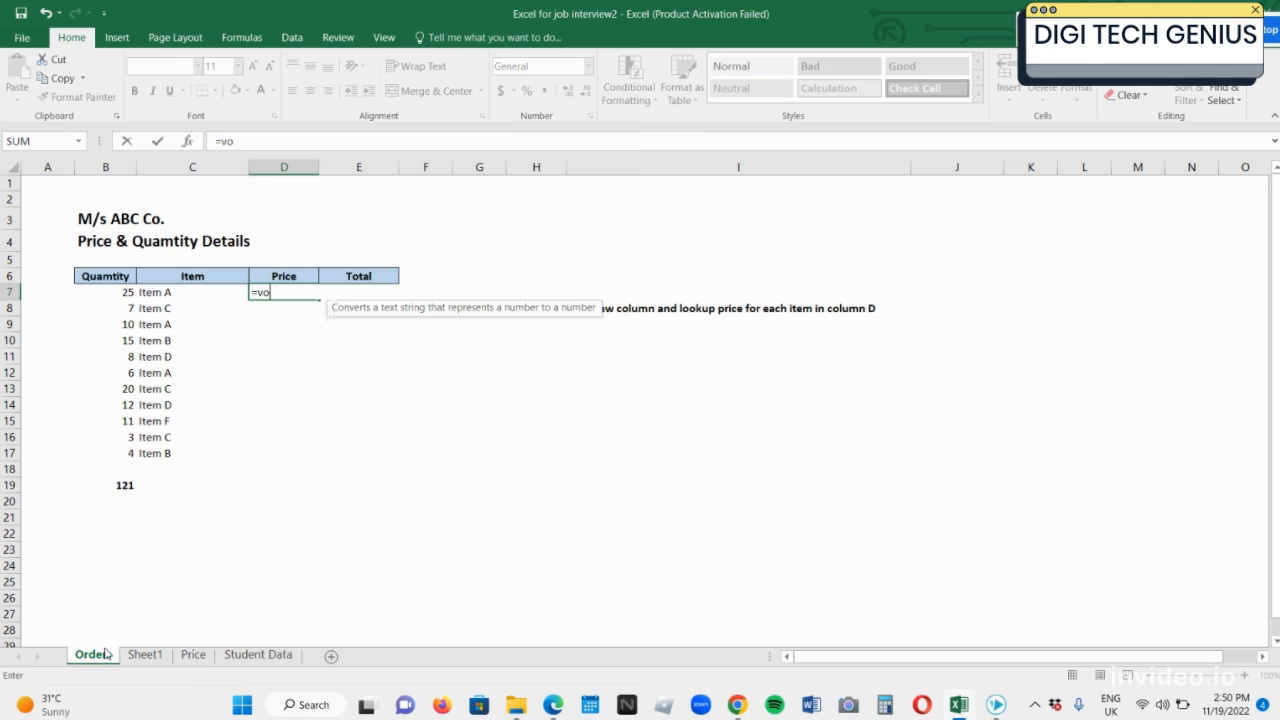
{"action": "type", "text": "look"}
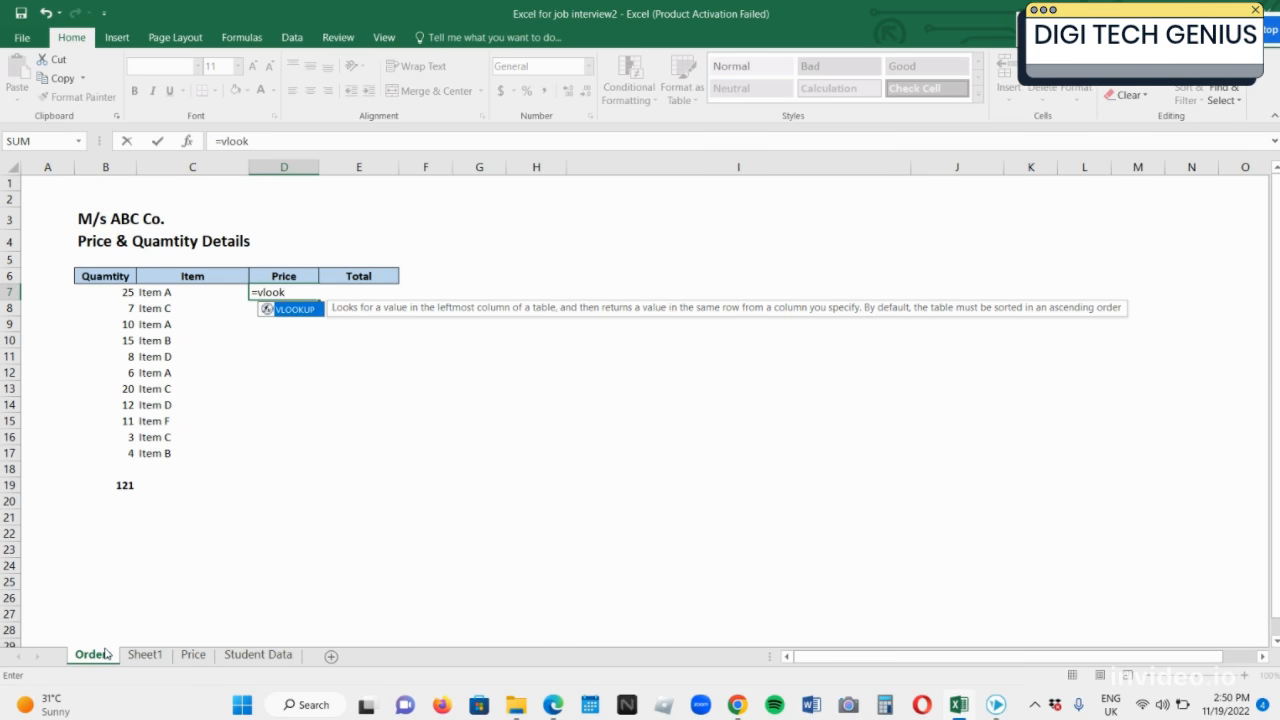
{"action": "type", "text": "up("}
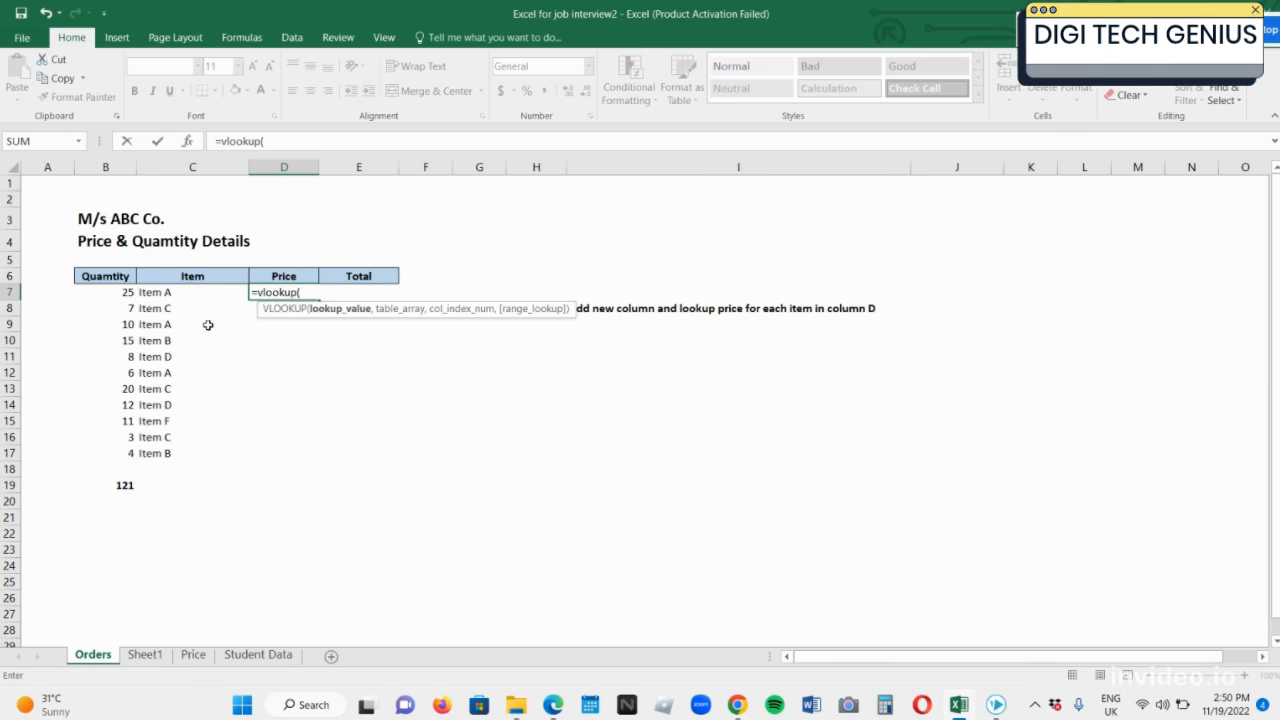
{"action": "left_click", "coordinate": [187, 289]}
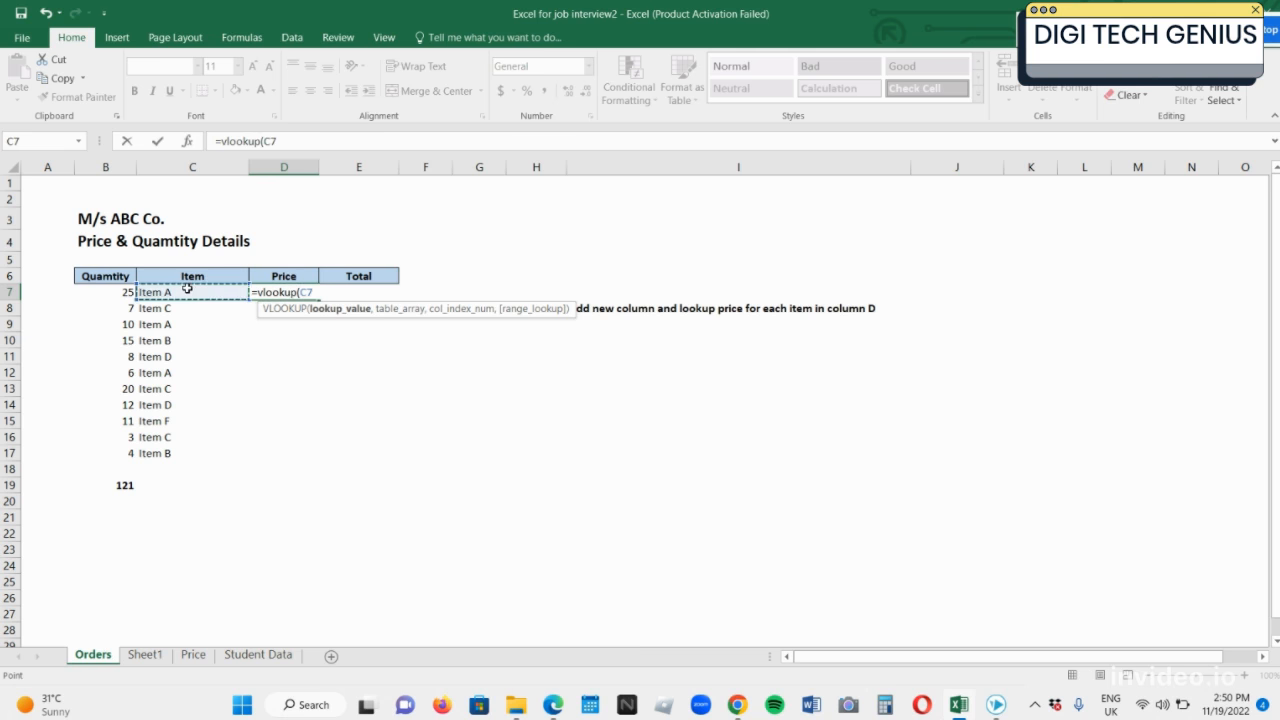
{"action": "type", "text": ","}
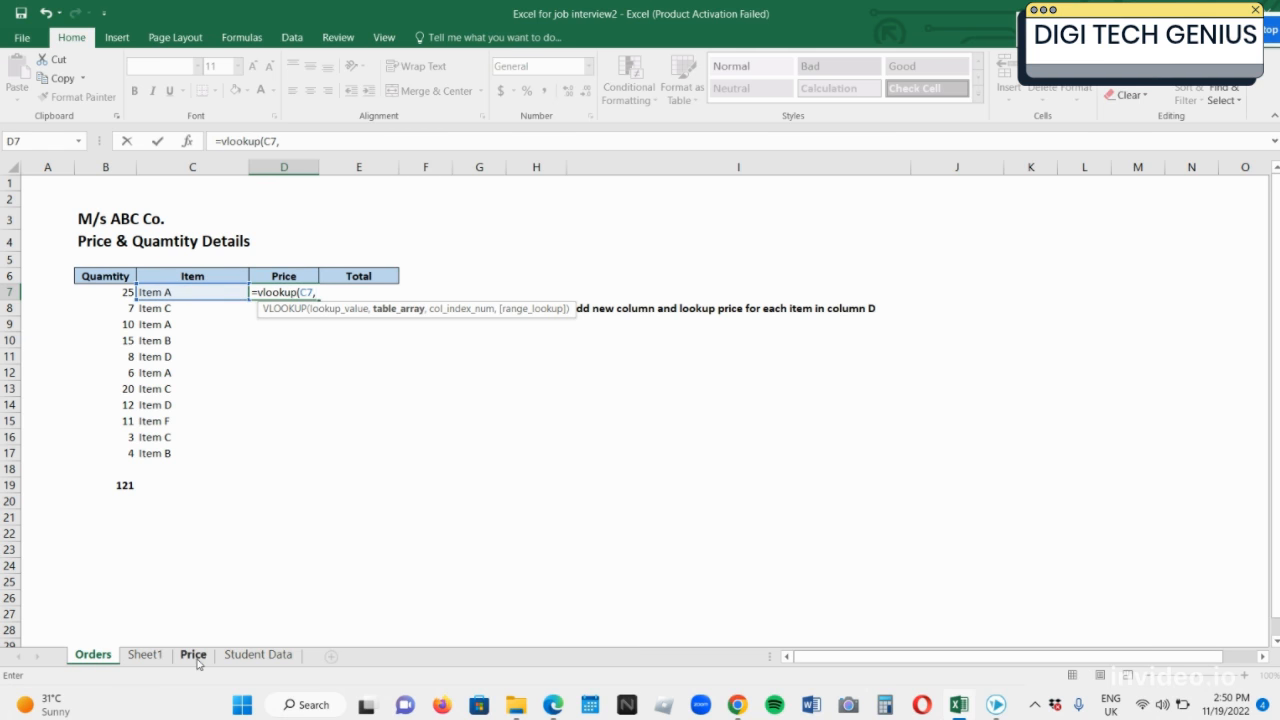
- Complete the VLOOKUP with the absolute range Price!$A$7:$B$11, column index 2 and FALSE for an exact match
{"action": "left_click", "coordinate": [193, 655]}
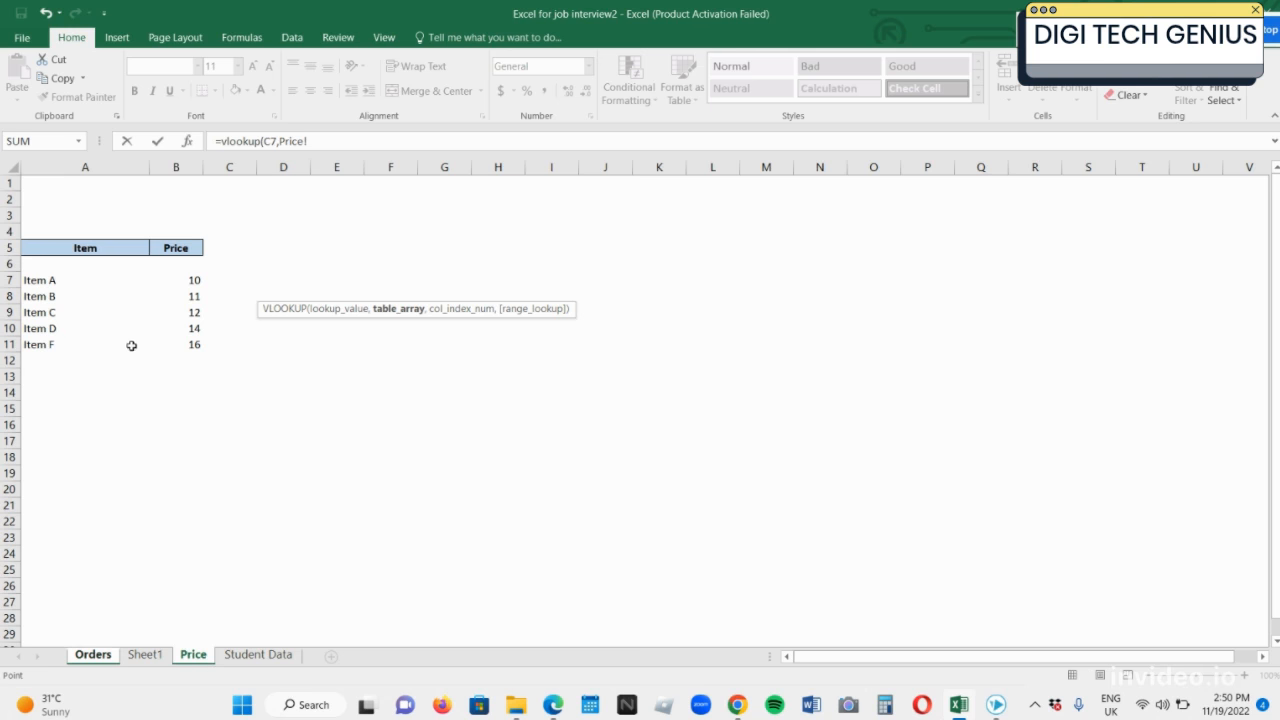
{"action": "left_click", "coordinate": [77, 279]}
{"action": "left_click_drag", "start_coordinate": [77, 279], "coordinate": [174, 342]}
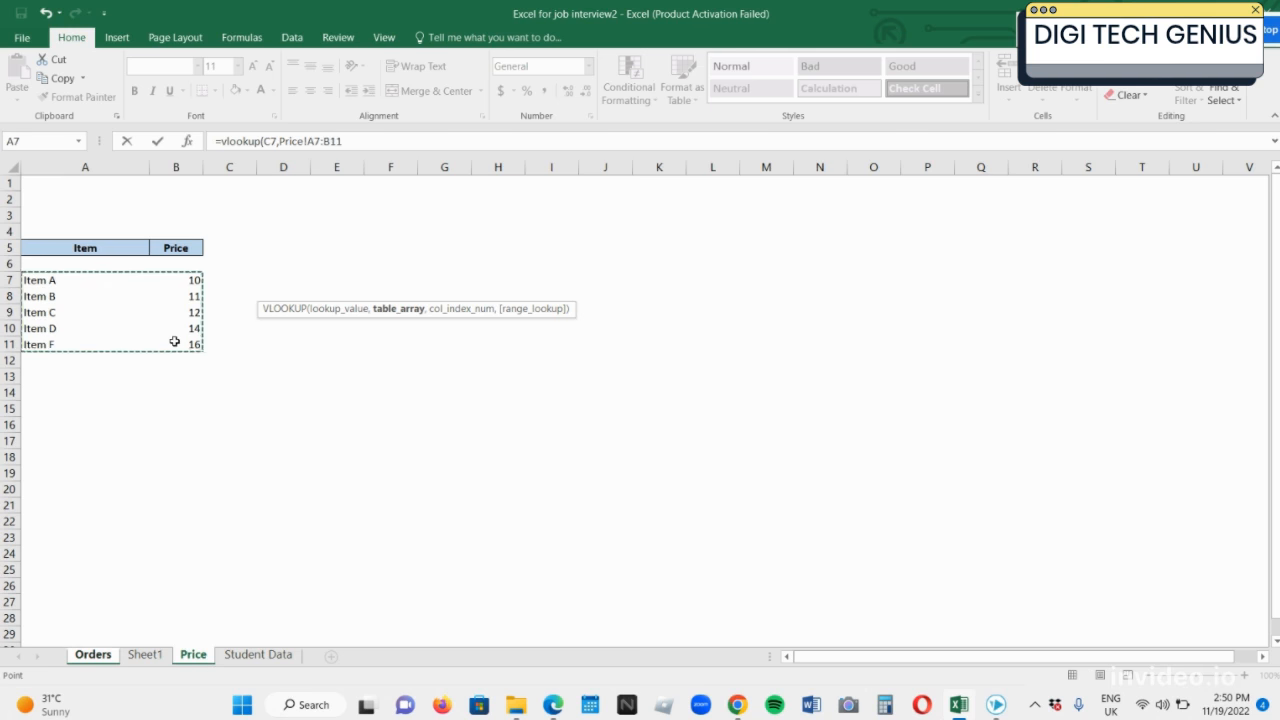
{"action": "key", "text": "F4"}
{"action": "type", "text": ","}
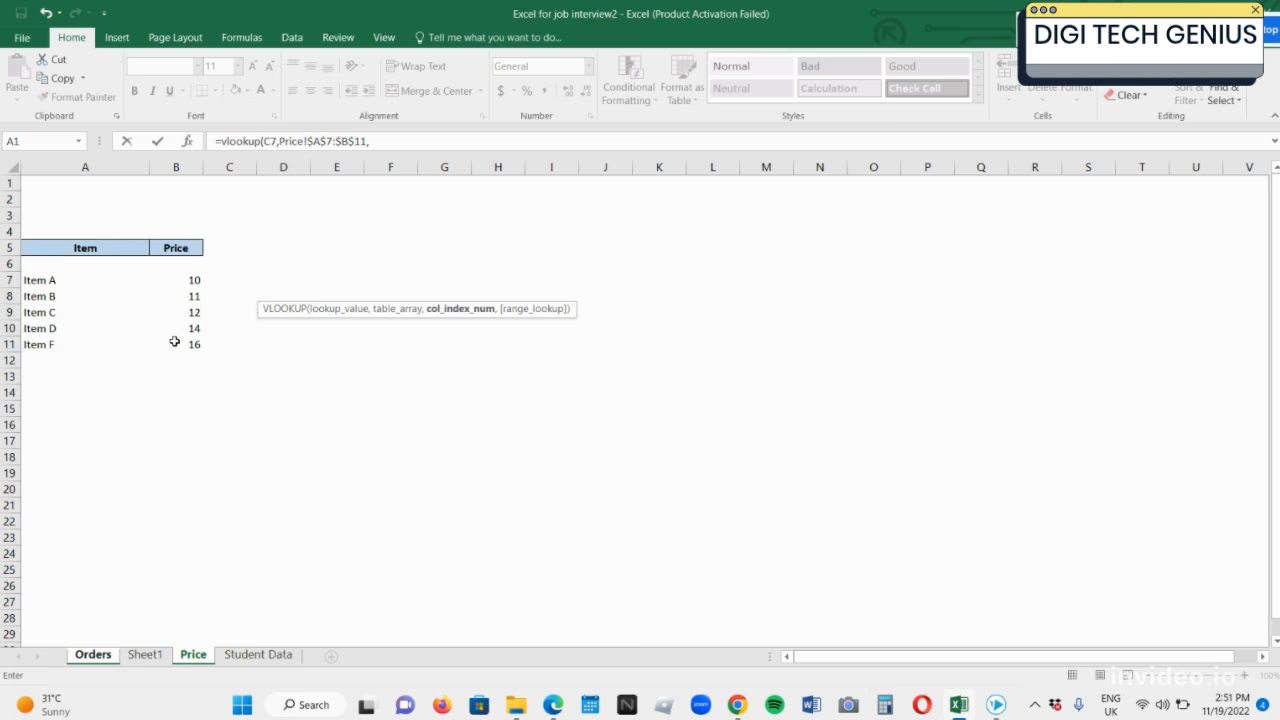
{"action": "type", "text": "2,"}
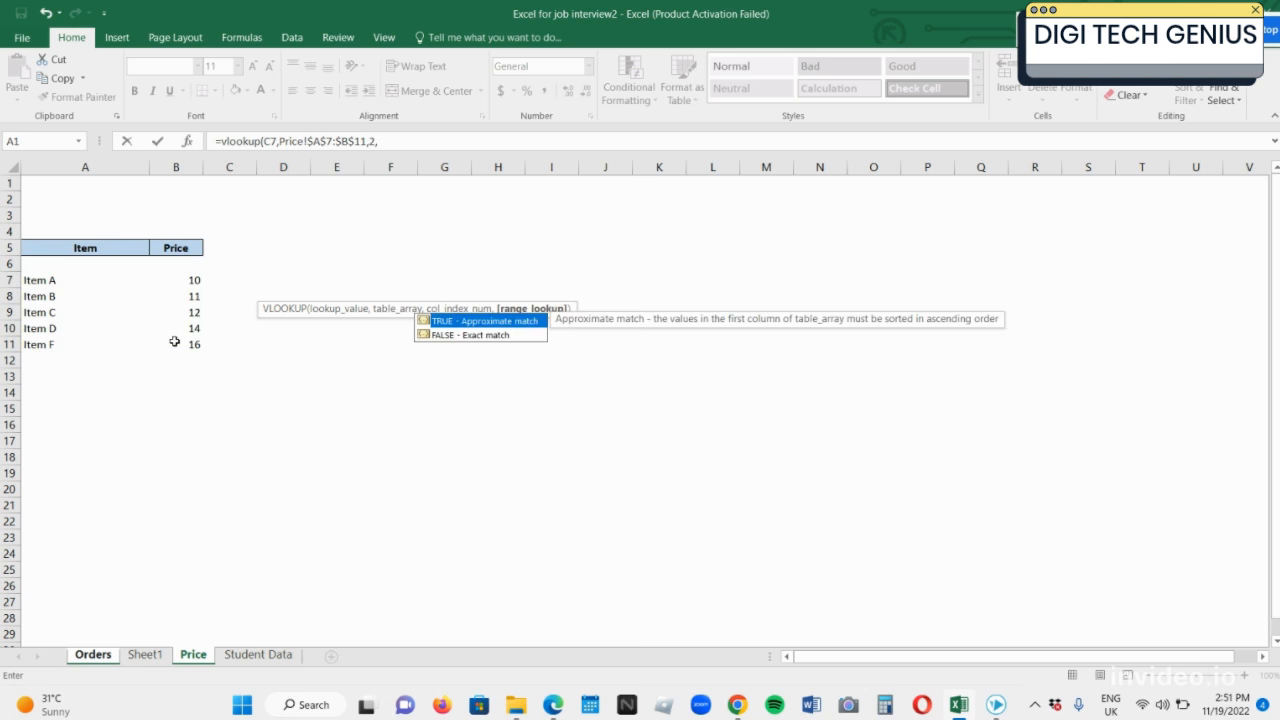
{"action": "double_click", "coordinate": [454, 335]}
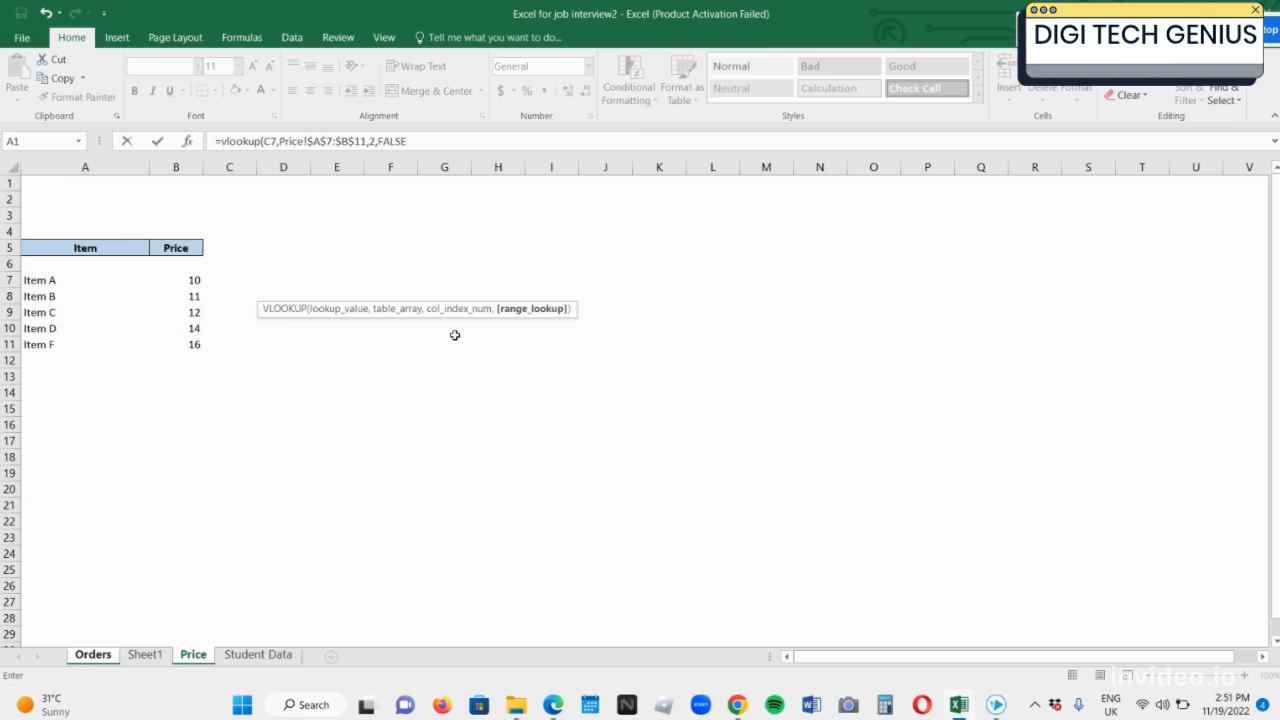
{"action": "type", "text": ")"}
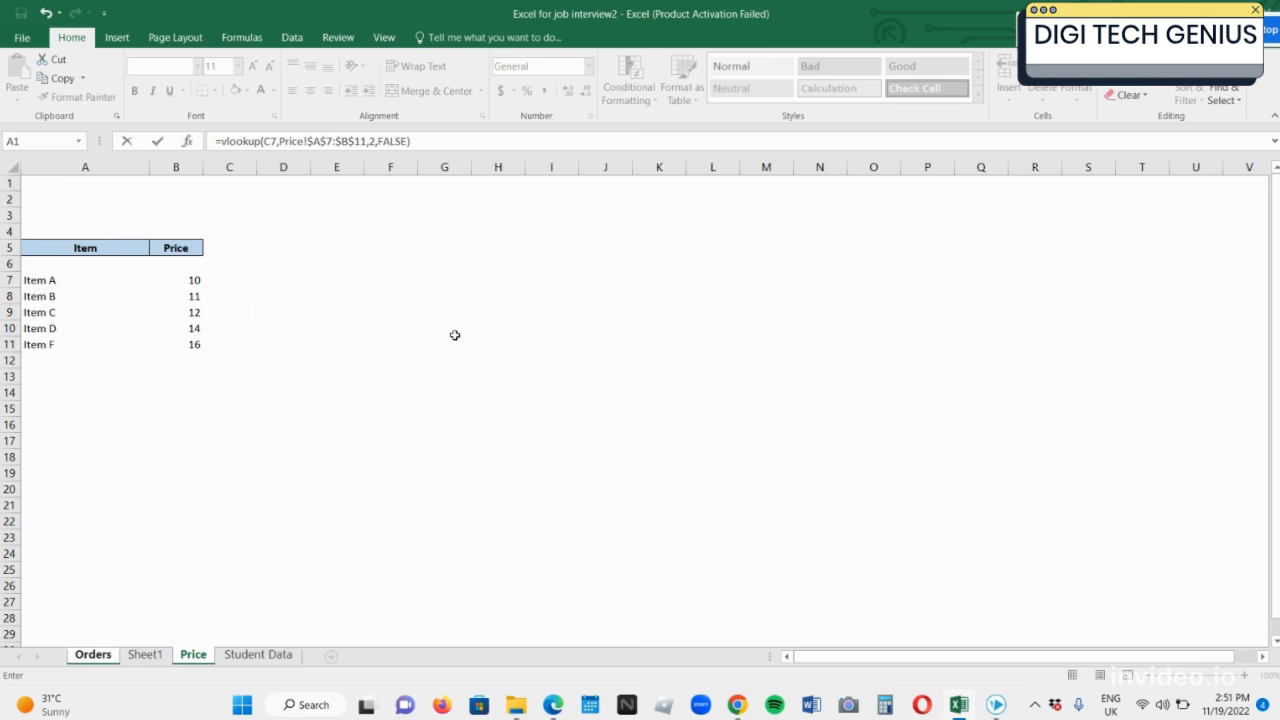
{"action": "key", "text": "Return"}
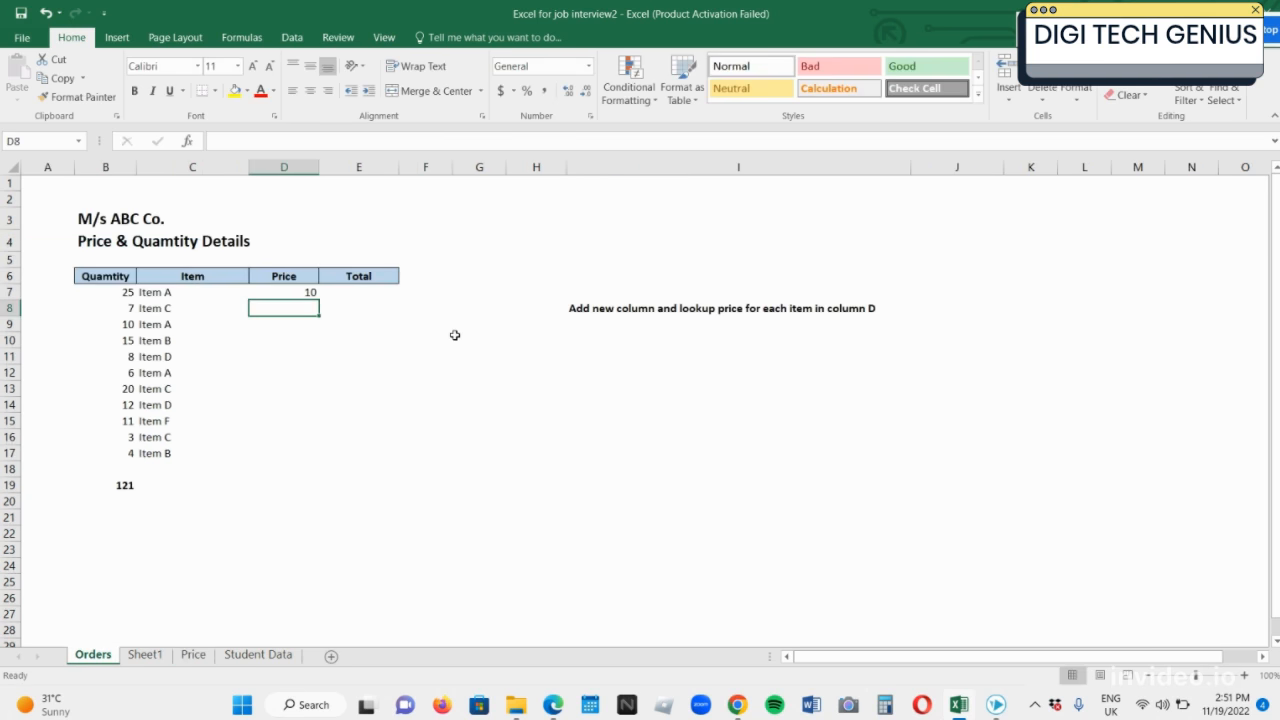
- Fill the D7 price formula down through D17
{"action": "key", "text": "Up"}
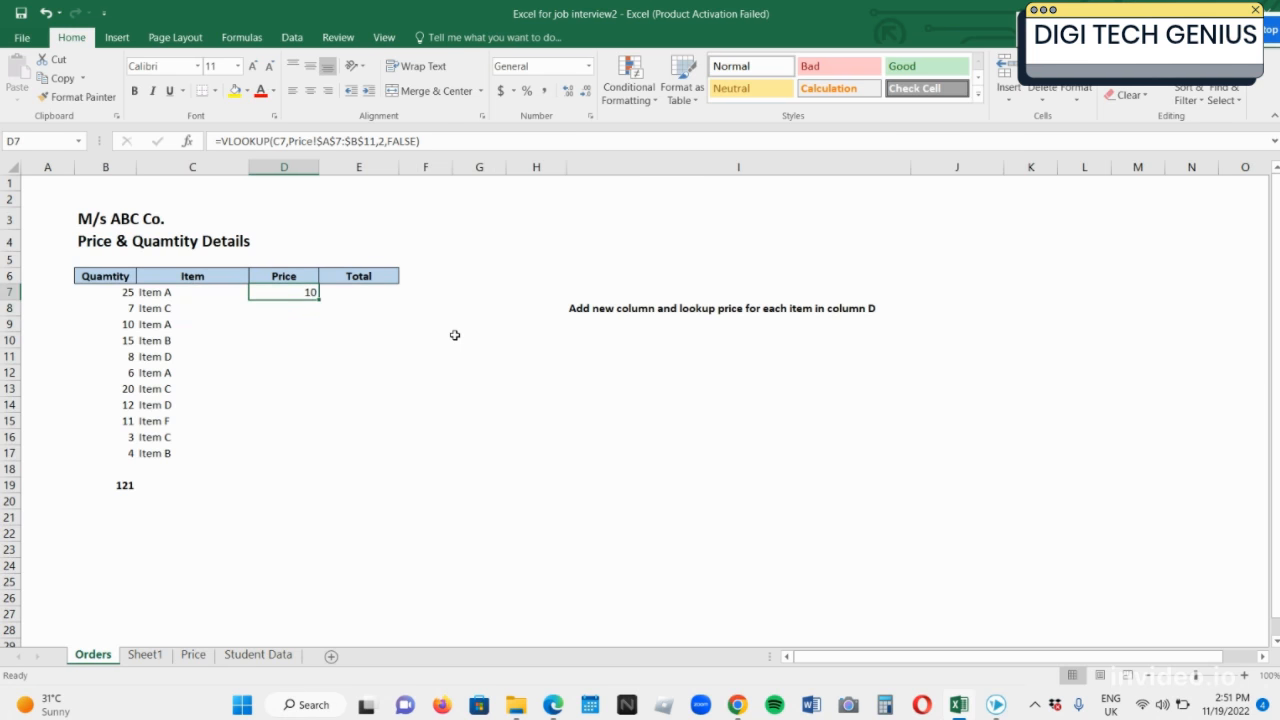
{"action": "double_click", "coordinate": [318, 299]}
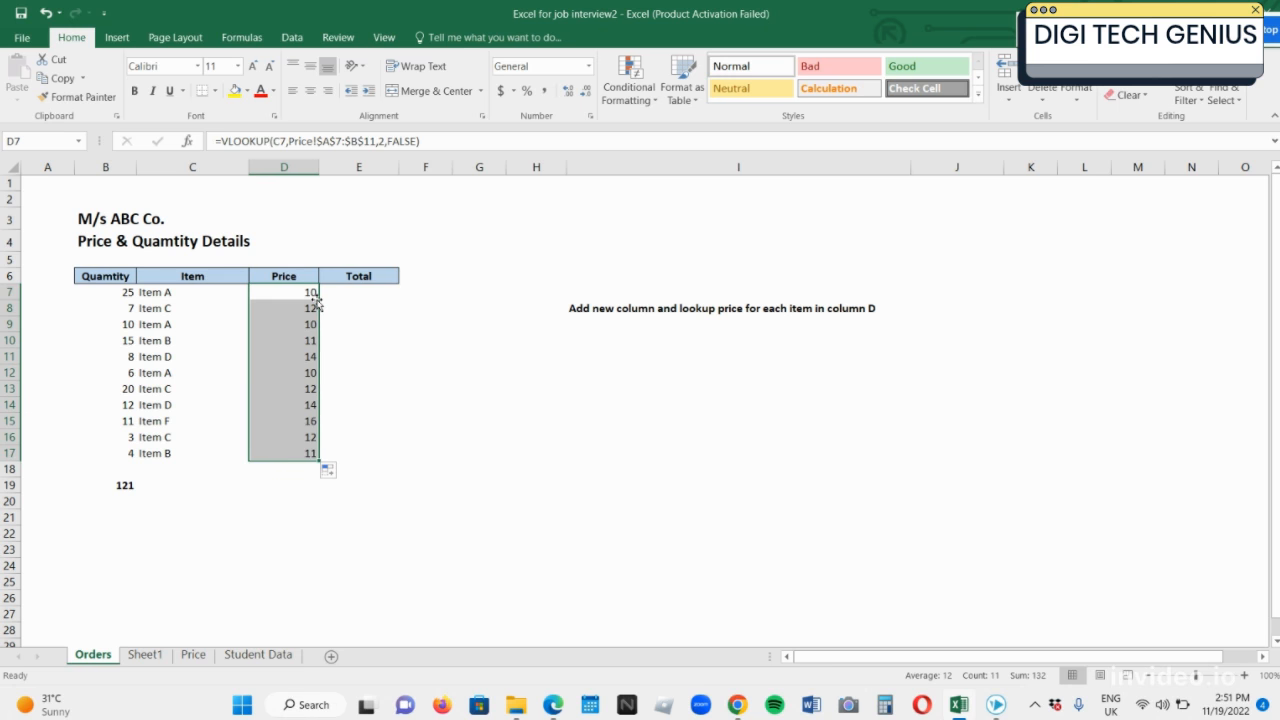
{"action": "left_click", "coordinate": [347, 318]}
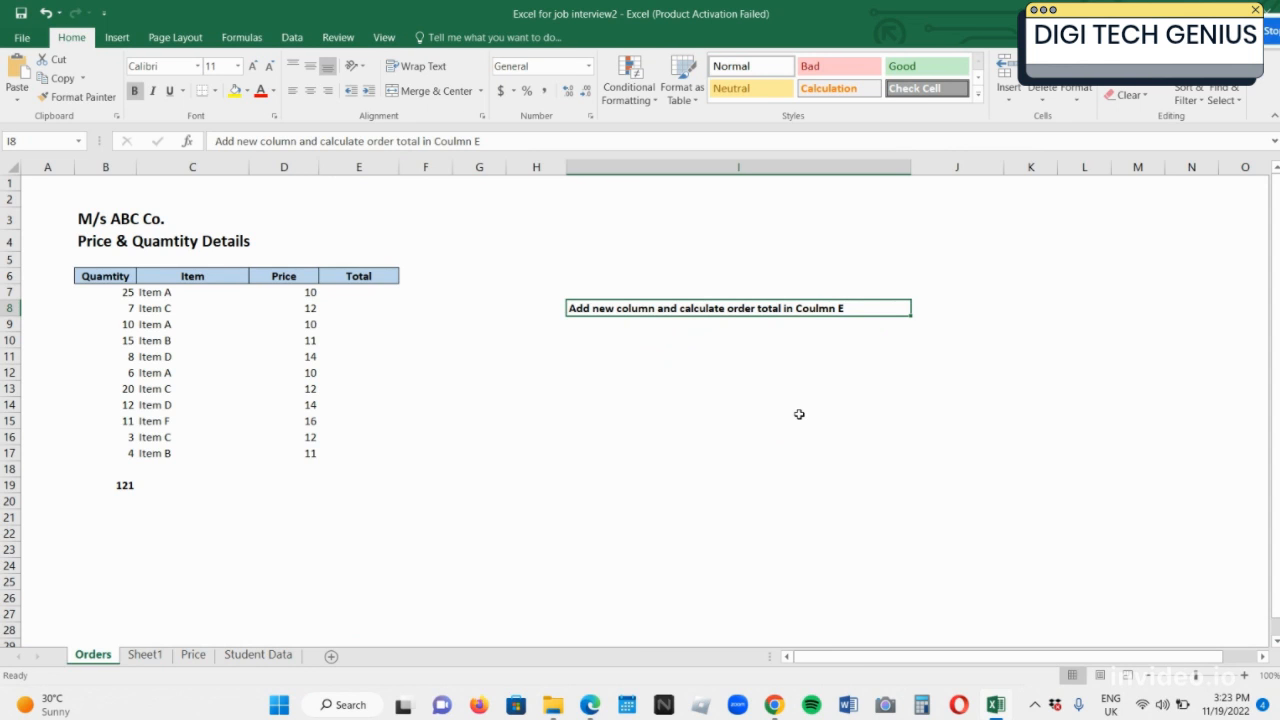
- Enter the formula =B7*D7 in E7 to multiply the first order's quantity by its price
{"action": "key", "text": "Left"}
{"action": "key", "text": "Left"}
{"action": "key", "text": "Left"}
{"action": "key", "text": "Left"}
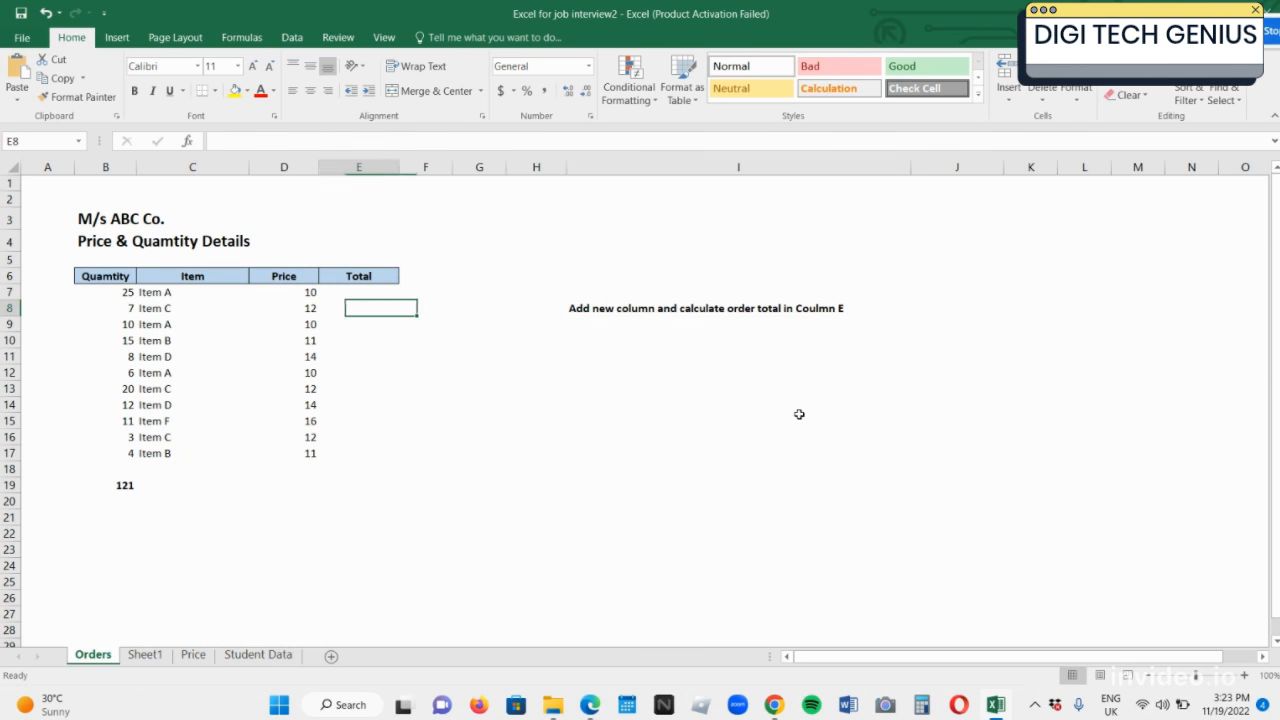
{"action": "key", "text": "Up"}
{"action": "key", "text": "Up"}
{"action": "key", "text": "Up"}
{"action": "key", "text": "Up"}
{"action": "key", "text": "Up"}
{"action": "key", "text": "Up"}
{"action": "key", "text": "Up"}
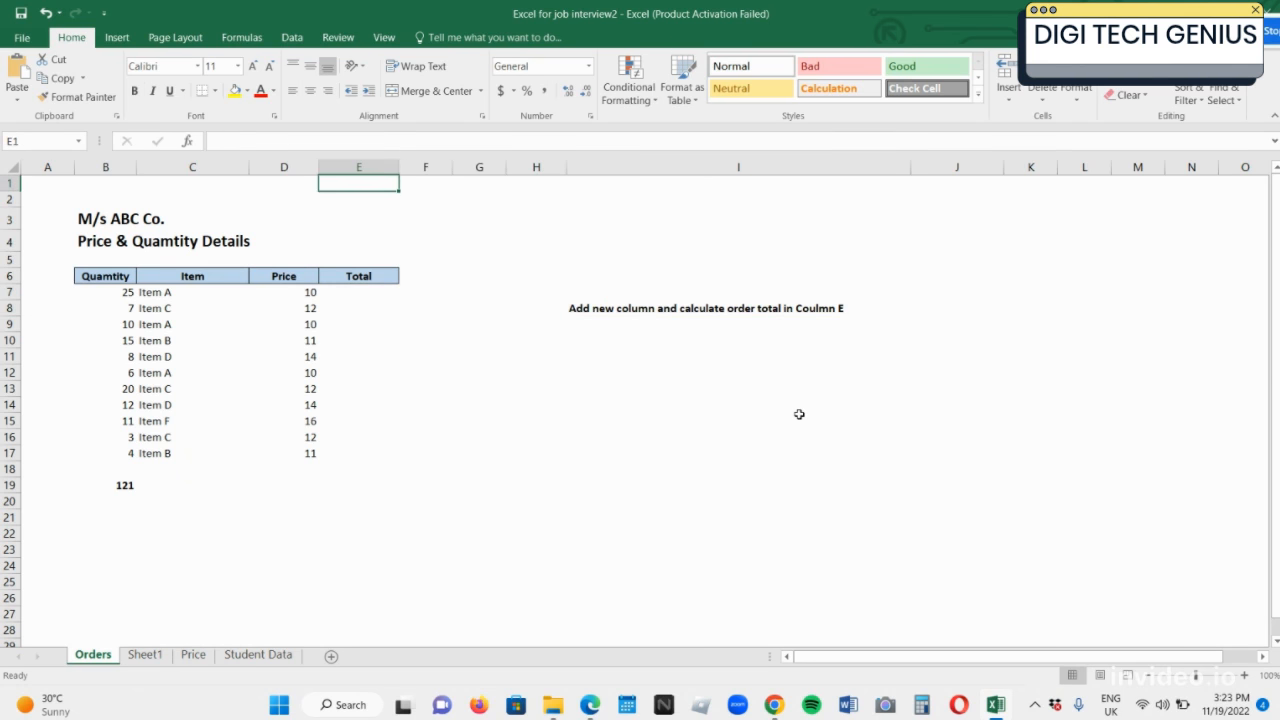
{"action": "key", "text": "Down"}
{"action": "key", "text": "Down"}
{"action": "key", "text": "Down"}
{"action": "key", "text": "Down"}
{"action": "key", "text": "Down"}
{"action": "key", "text": "Down"}
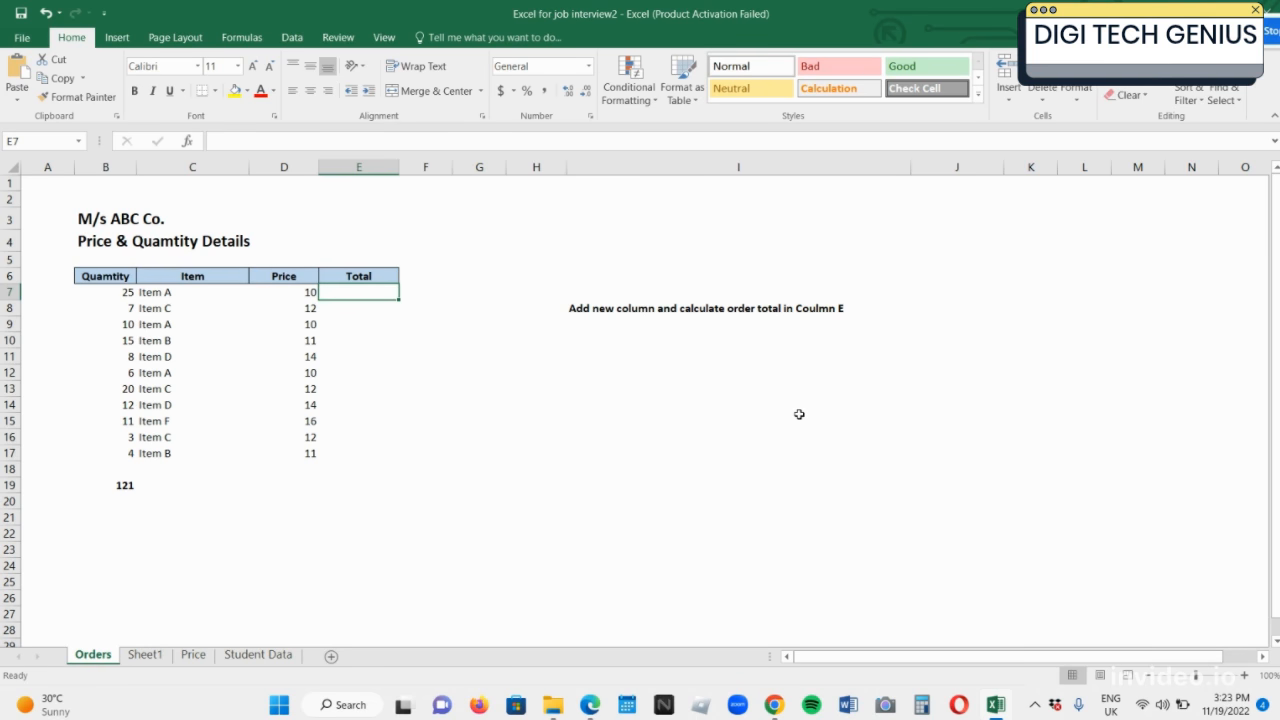
{"action": "type", "text": "="}
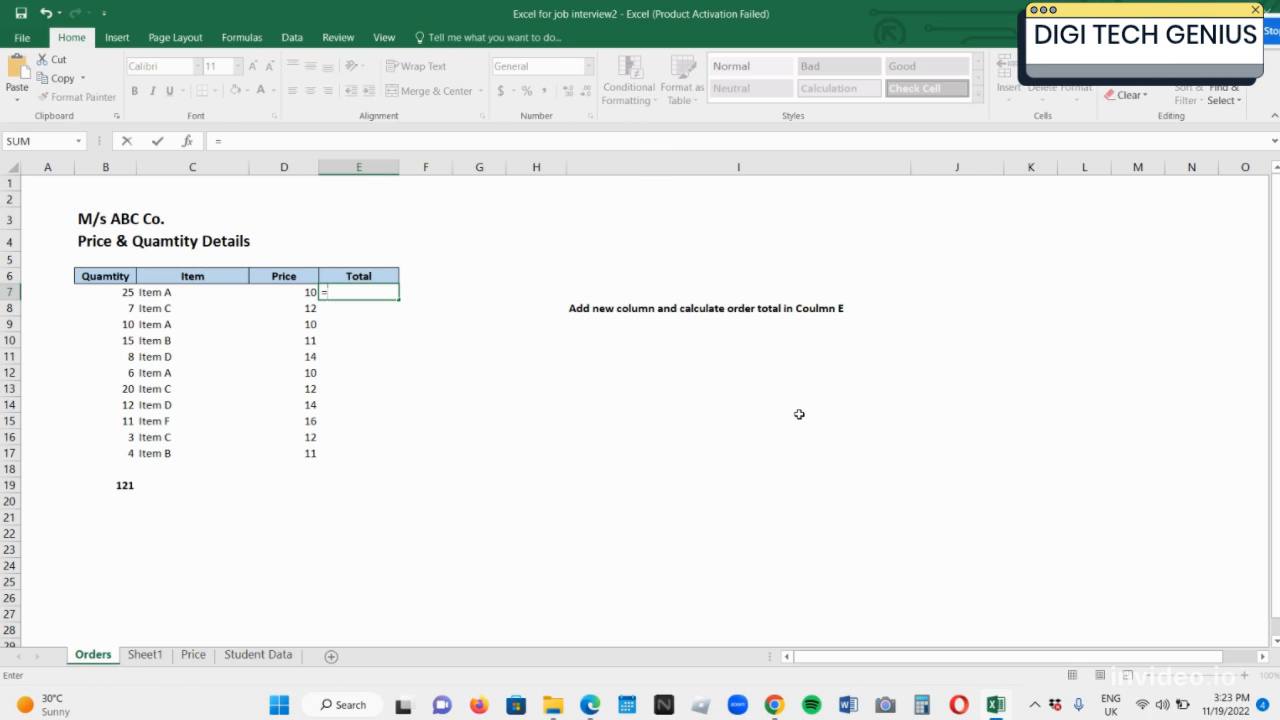
{"action": "key", "text": "Left"}
{"action": "key", "text": "Left"}
{"action": "key", "text": "Left"}
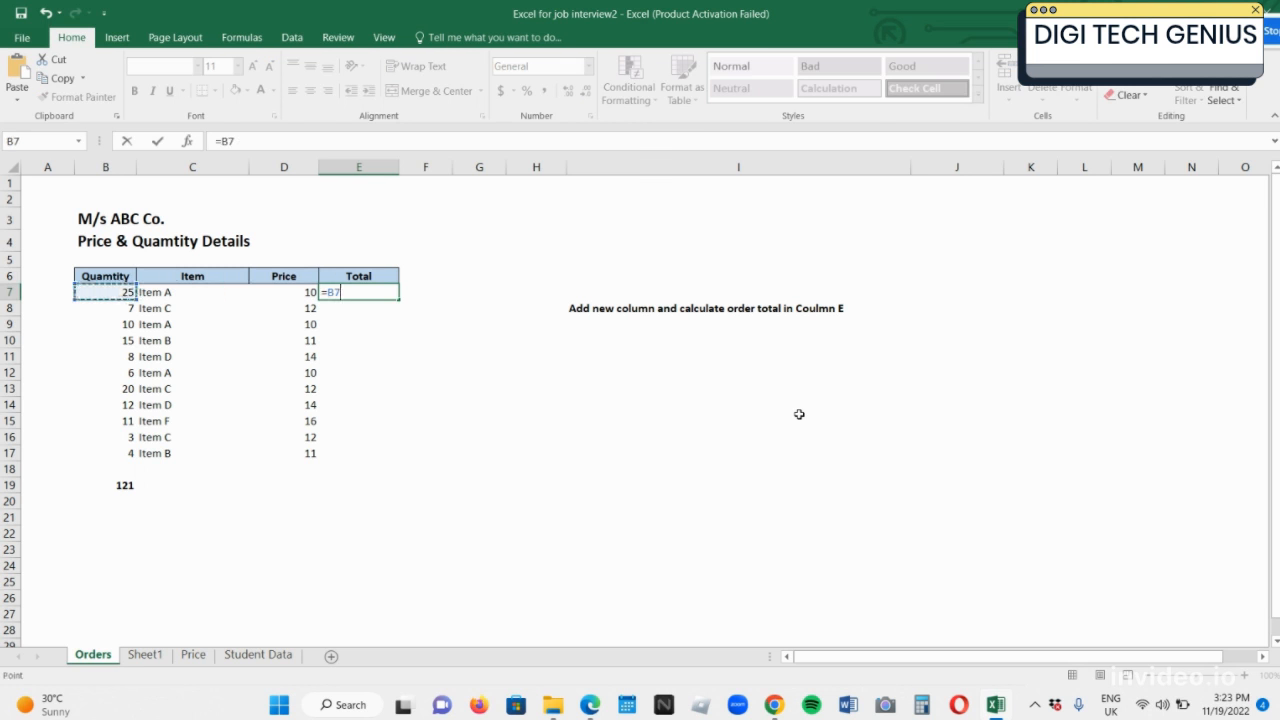
{"action": "type", "text": "*"}
{"action": "key", "text": "Left"}
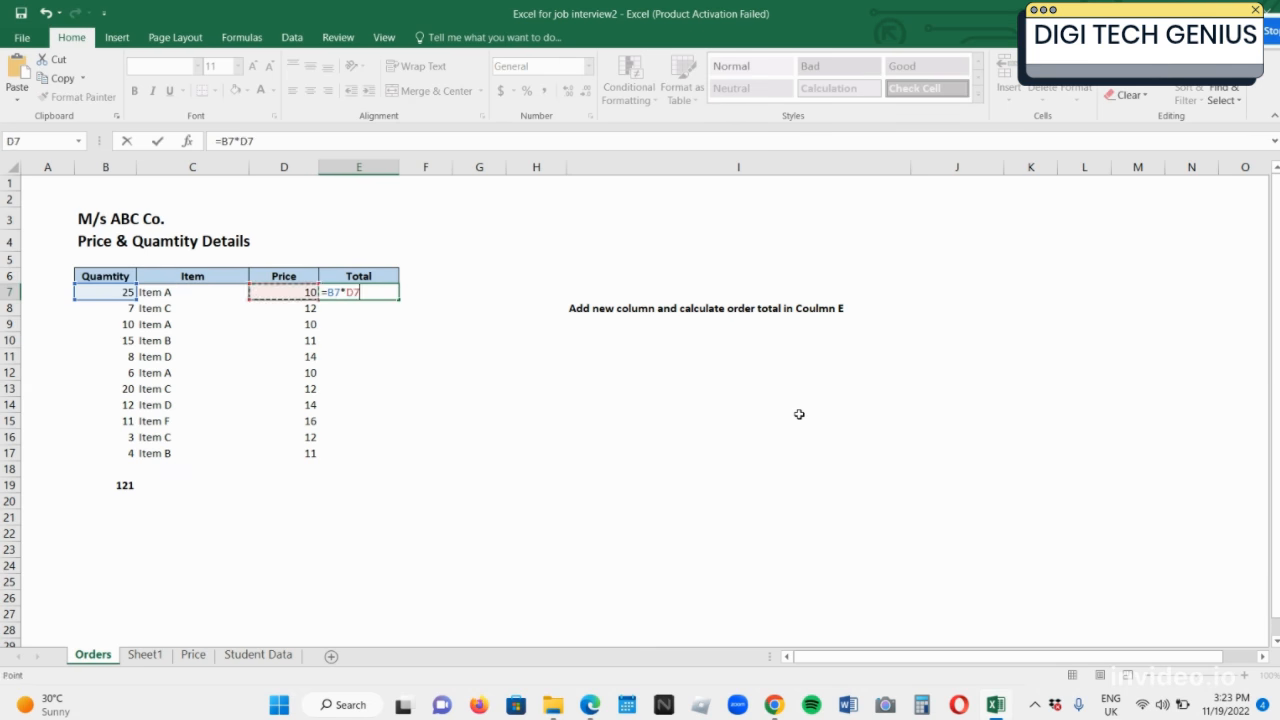
{"action": "key", "text": "Return"}
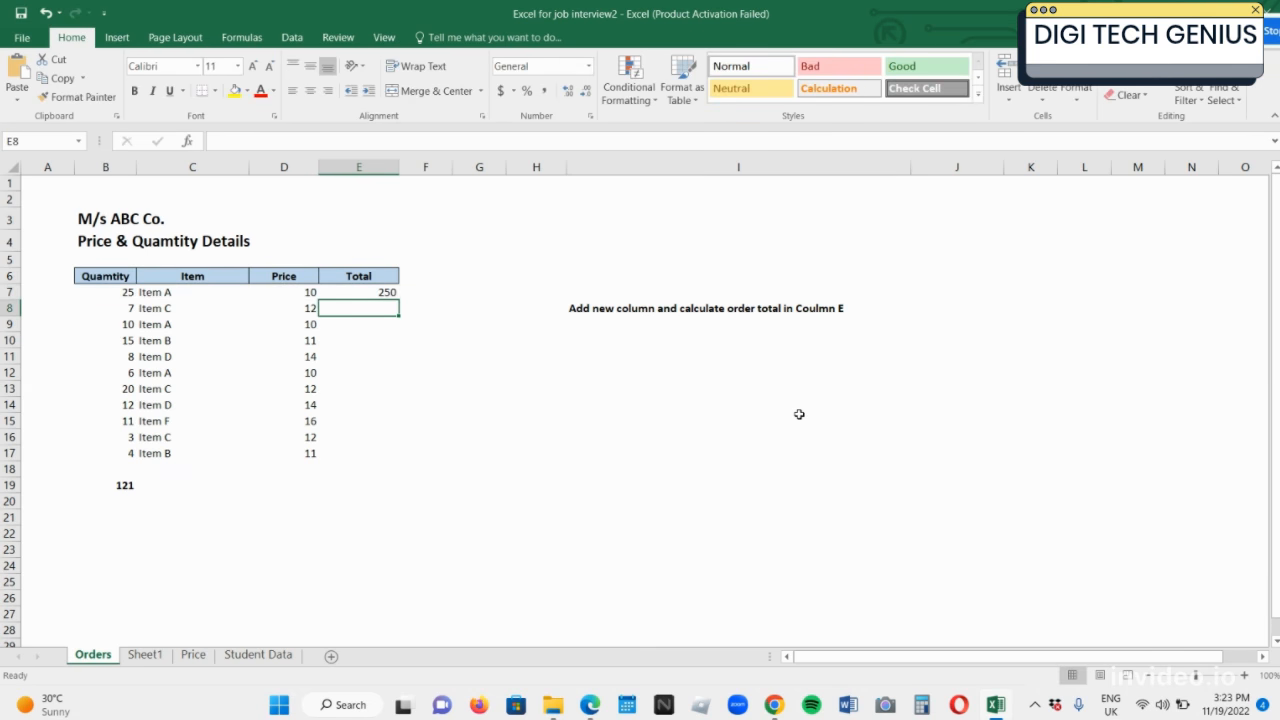
- Fill the E7 order total formula down through E17
{"action": "key", "text": "Left"}
{"action": "key", "text": "Up"}
{"action": "key", "text": "Right"}
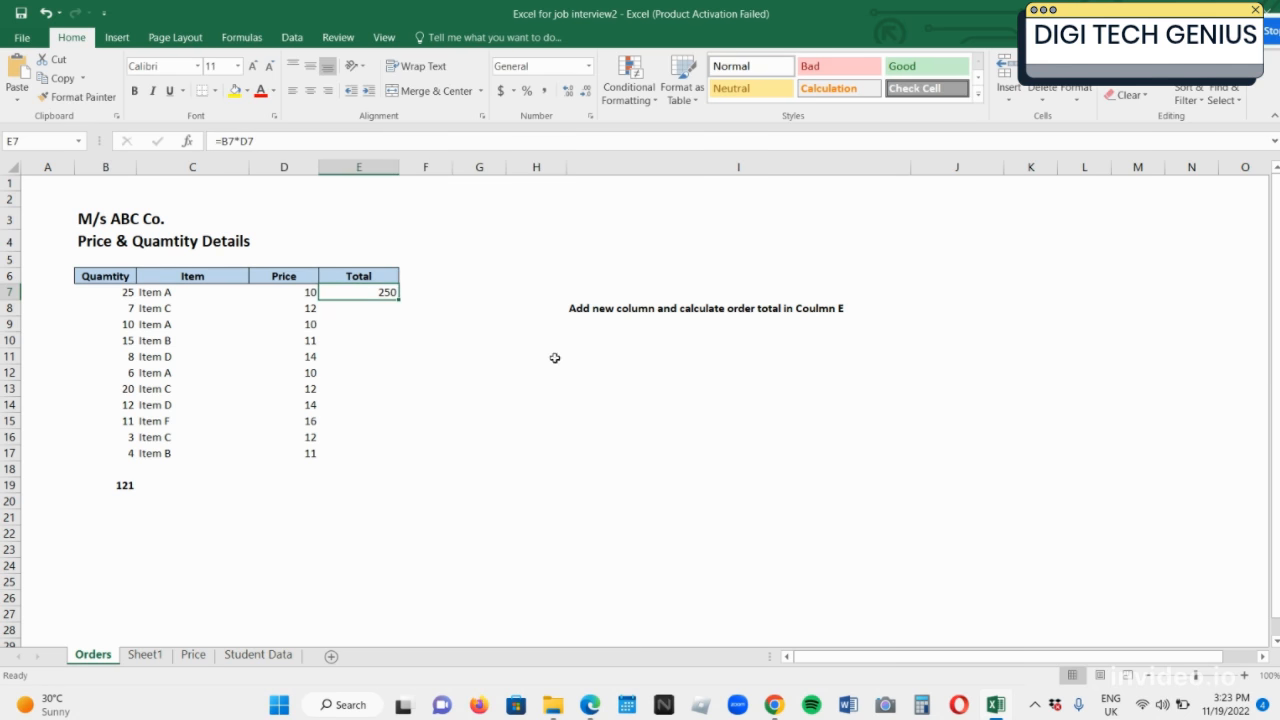
{"action": "double_click", "coordinate": [400, 301]}
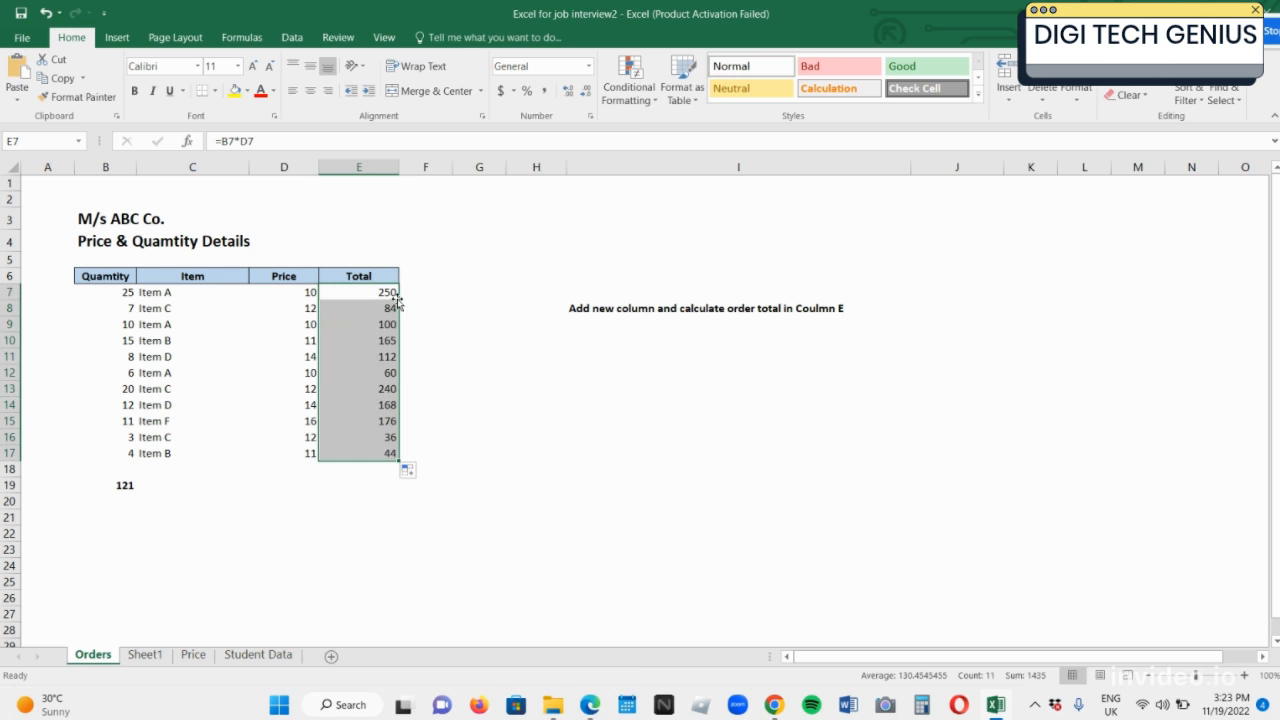
{"action": "left_click", "coordinate": [360, 474]}
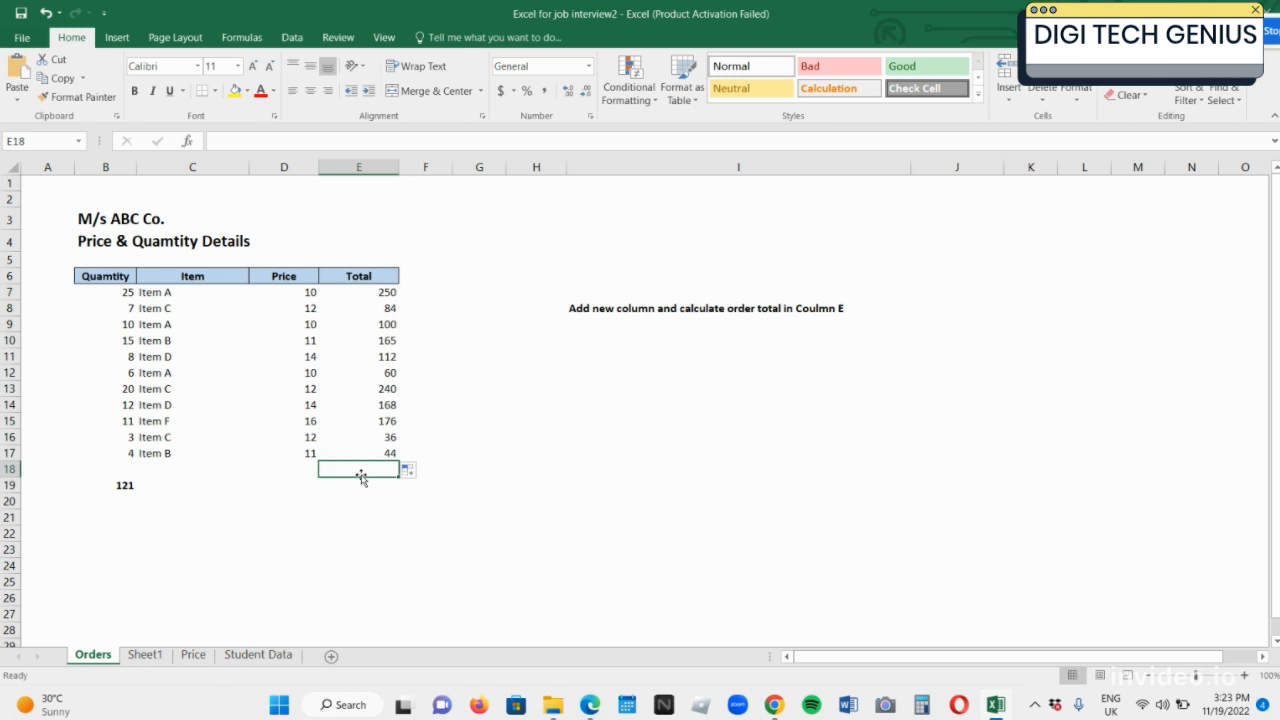
{"action": "key", "text": "Down"}
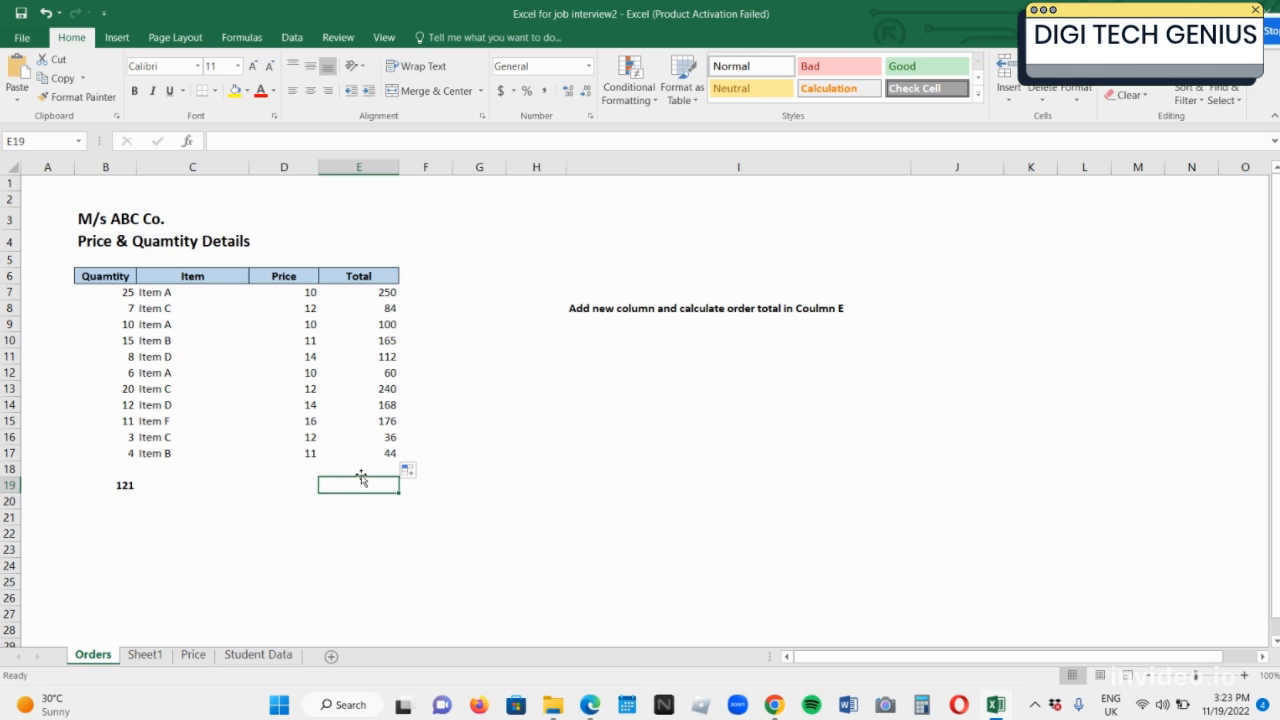
{"action": "key", "text": "Left"}
{"action": "key", "text": "Left"}
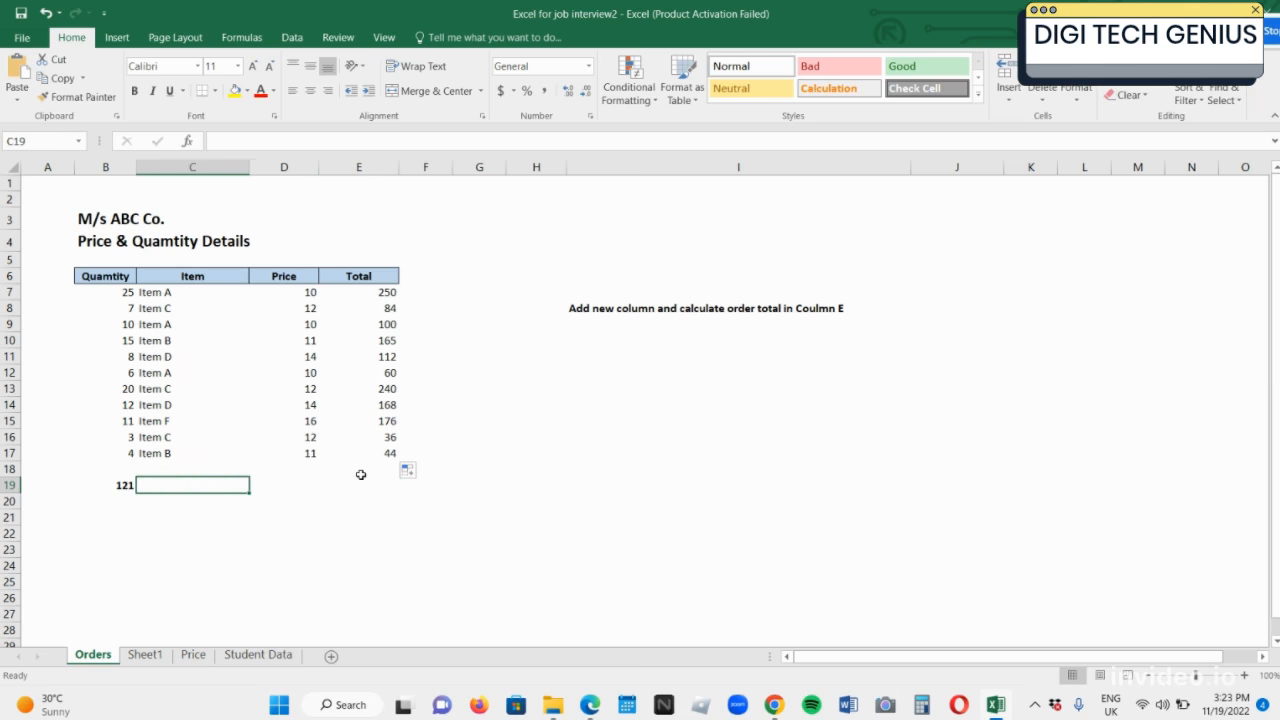
{"action": "key", "text": "Left"}
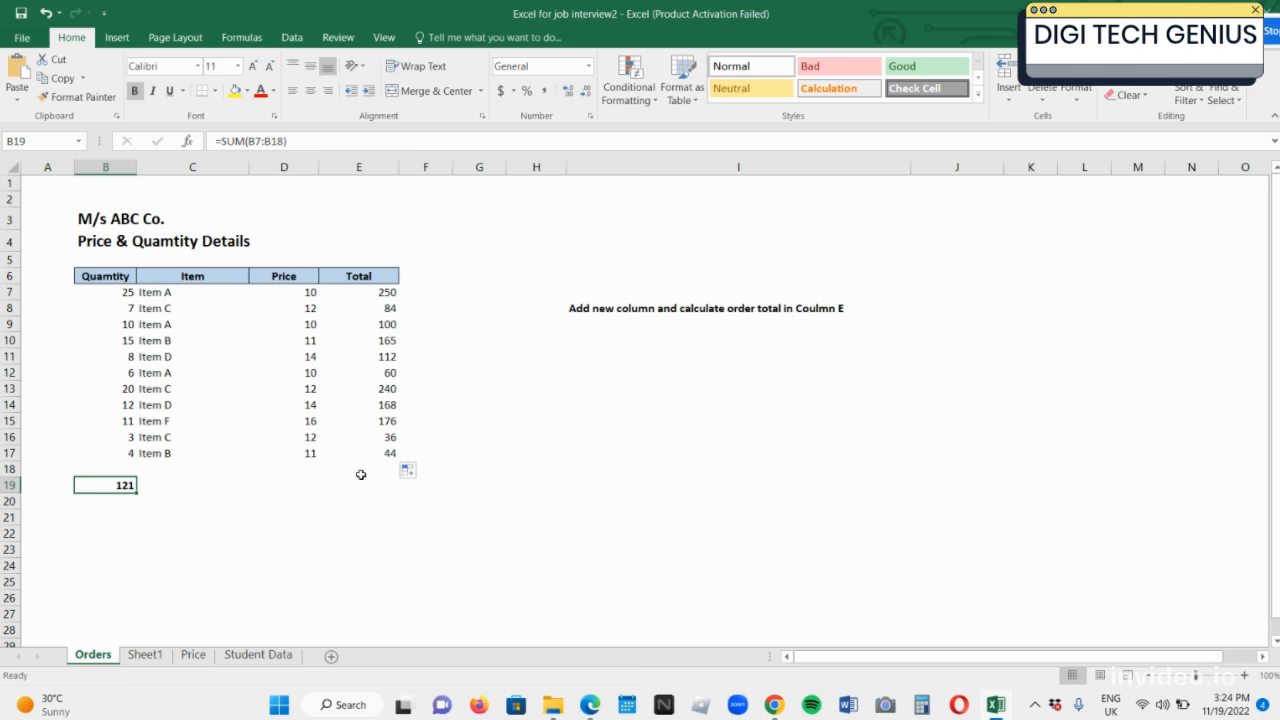
{"action": "key", "text": "ctrl+c"}
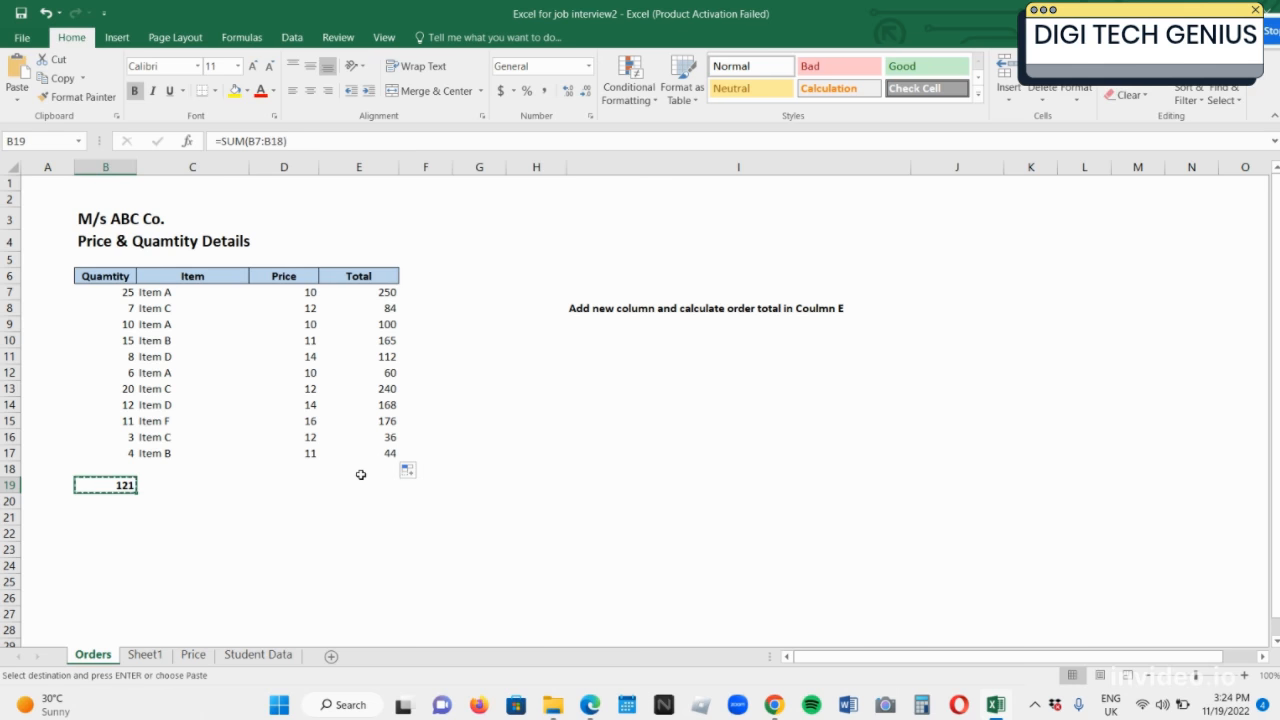
{"action": "key", "text": "Escape"}
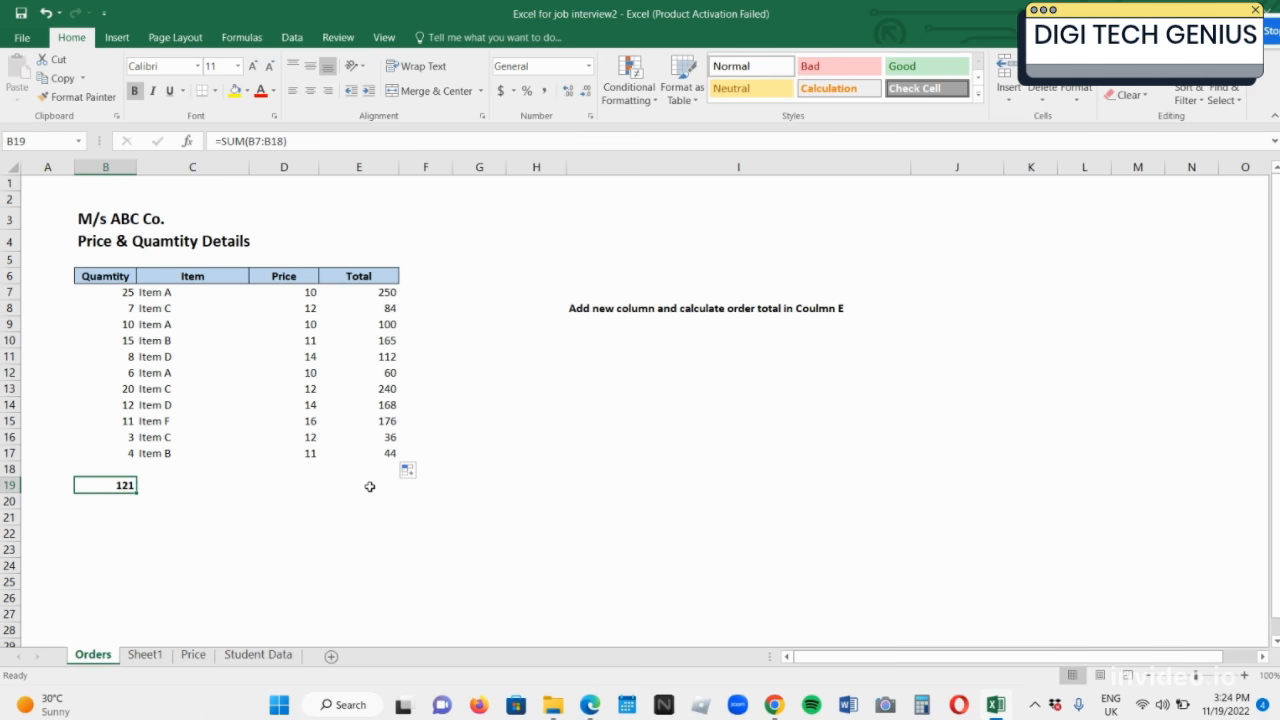
- Sum the order totals of the Total column in E19 with AutoSum
{"action": "left_click", "coordinate": [369, 486]}
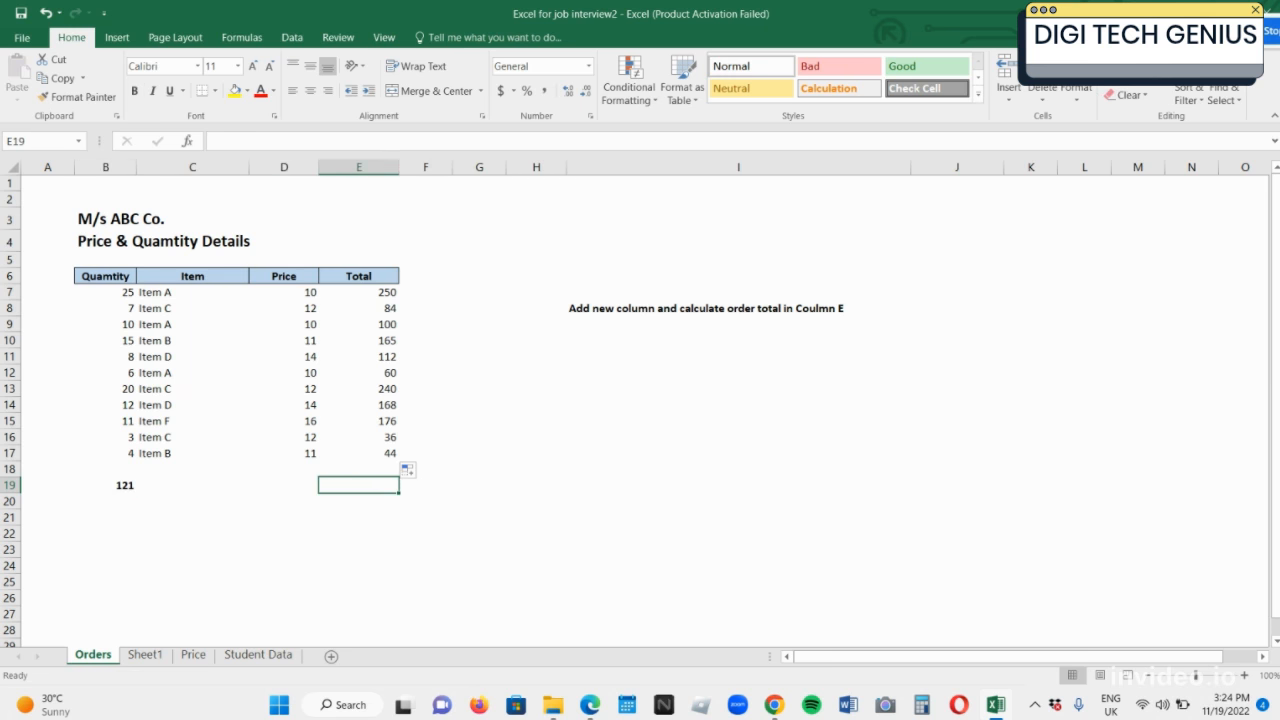
{"action": "key", "text": "alt+equal"}
{"action": "key", "text": "Return"}
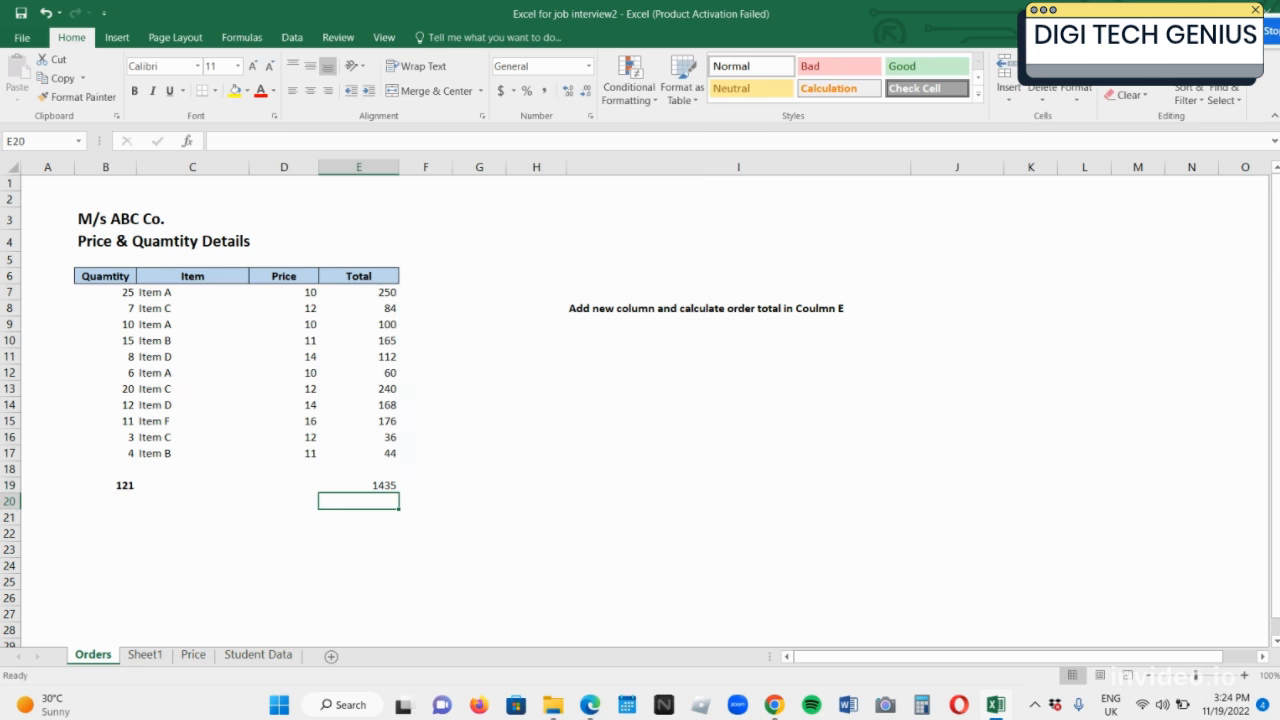
{"action": "key", "text": "Up"}
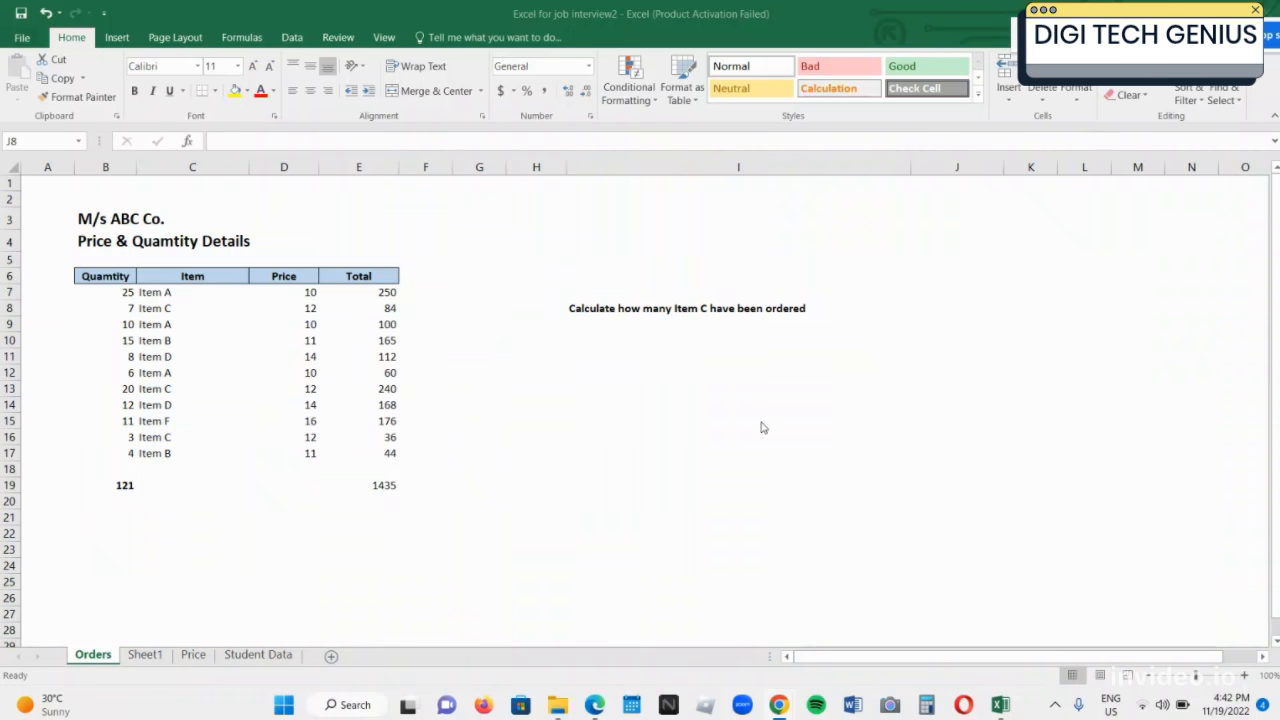
- Select the three Item C quantities in B8, B13 and B16 together to check their sum
{"action": "key", "text": "Right"}
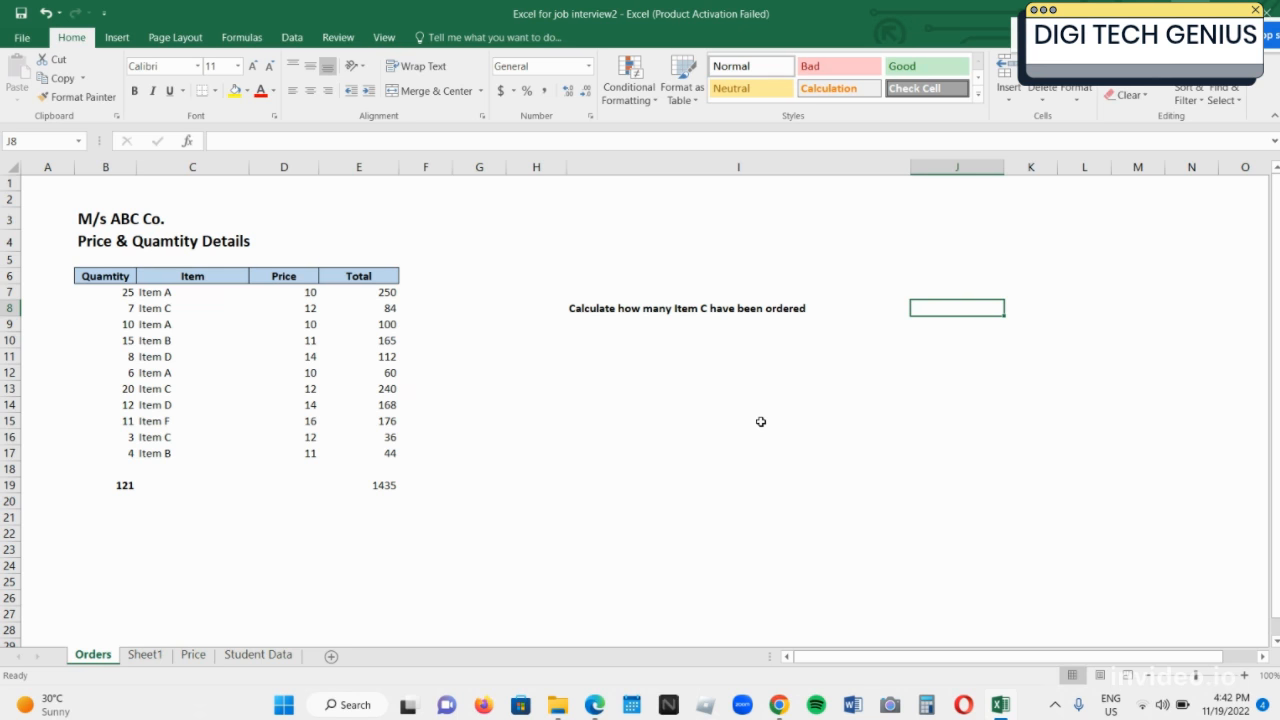
{"action": "key", "text": "Left"}
{"action": "key", "text": "Left"}
{"action": "key", "text": "Left"}
{"action": "key", "text": "Left"}
{"action": "key", "text": "Left"}
{"action": "key", "text": "Left"}
{"action": "key", "text": "Left"}
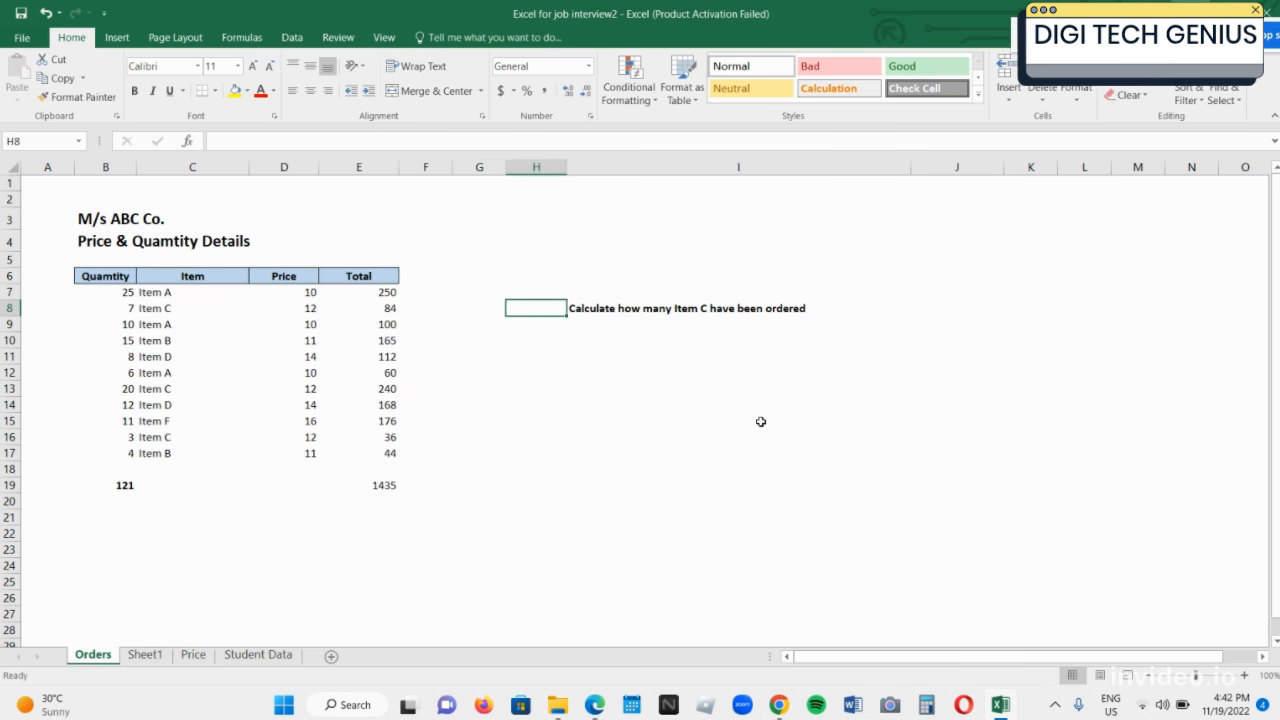
{"action": "key", "text": "Left"}
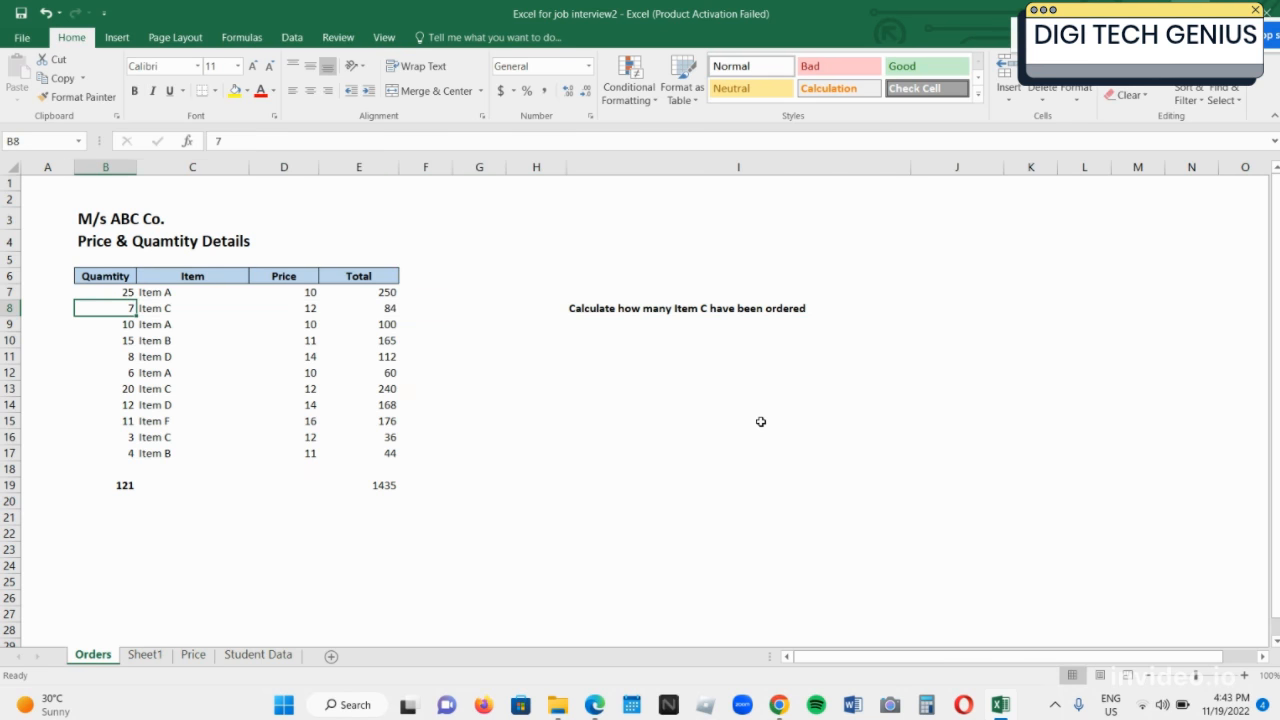
{"action": "left_click", "coordinate": [128, 390], "text": "ctrl"}
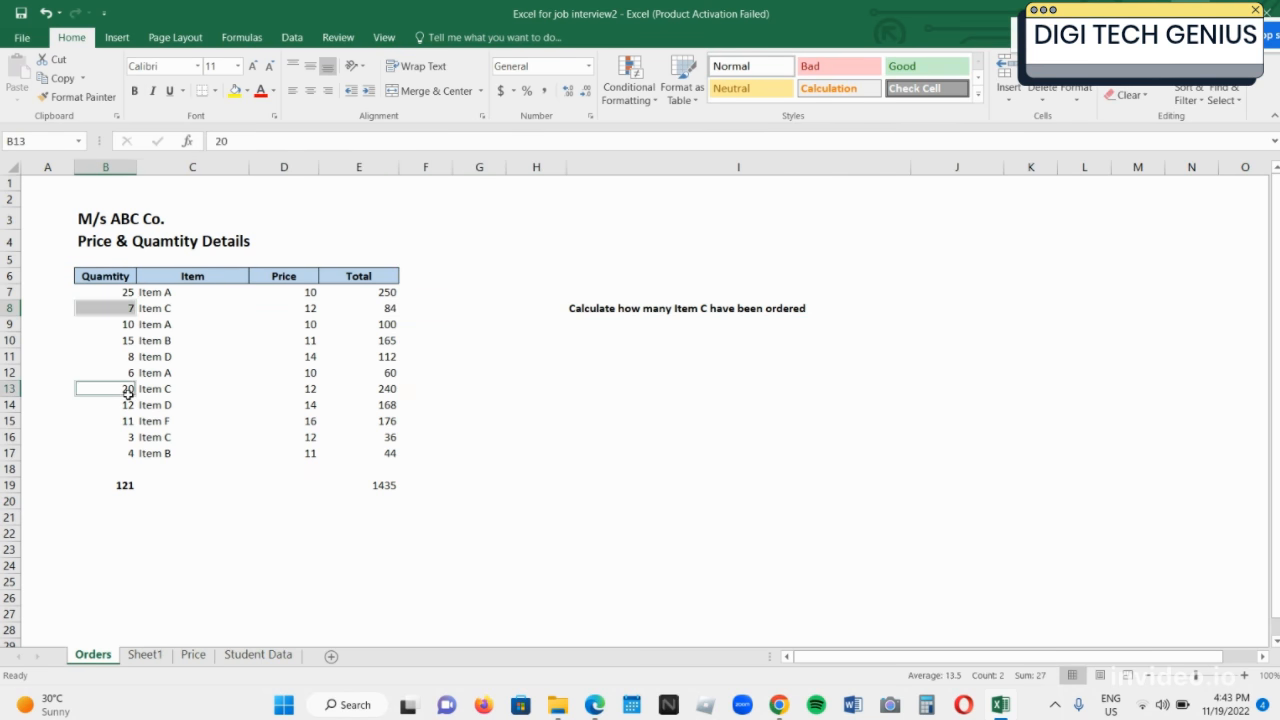
{"action": "left_click", "coordinate": [131, 438], "text": "ctrl"}
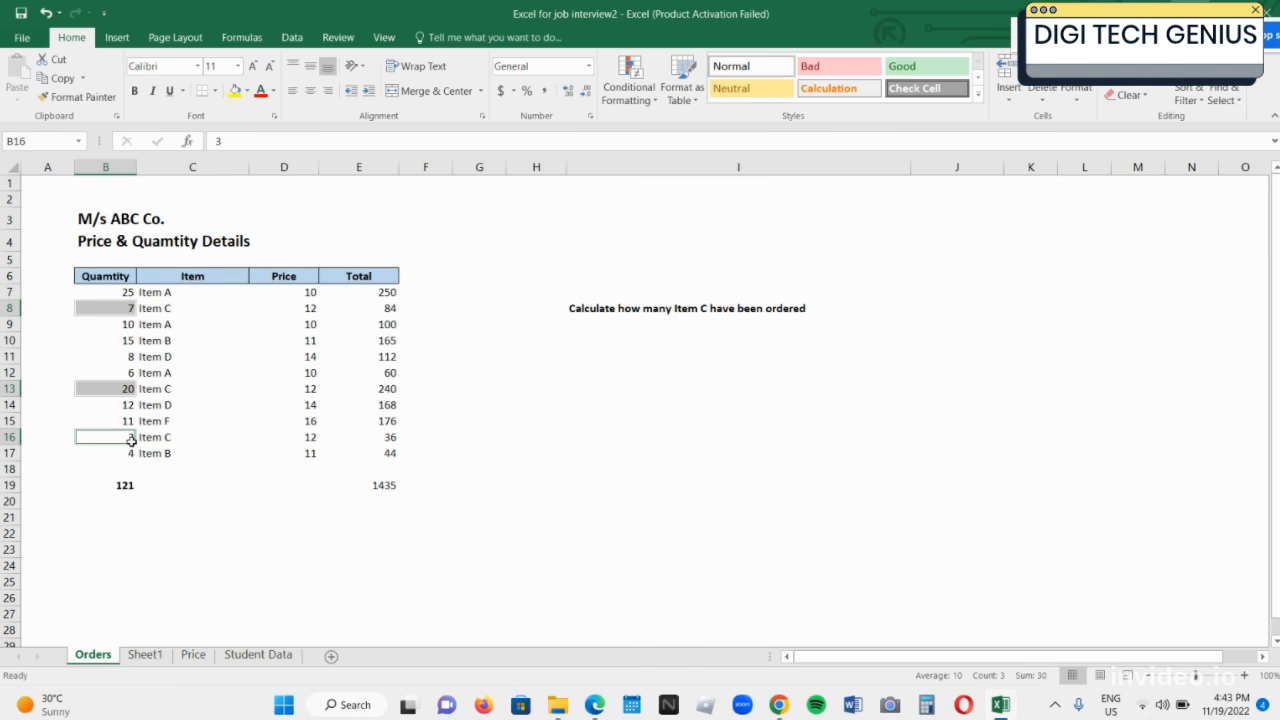
- Enter the formula =SUMIF(C7:C17,"Item C",B7:B17) in J8 to total the ordered quantity of Item C
{"action": "key", "text": "Up"}
{"action": "key", "text": "Up"}
{"action": "key", "text": "Up"}
{"action": "key", "text": "Up"}
{"action": "key", "text": "Up"}
{"action": "key", "text": "Up"}
{"action": "key", "text": "Up"}
{"action": "key", "text": "Up"}
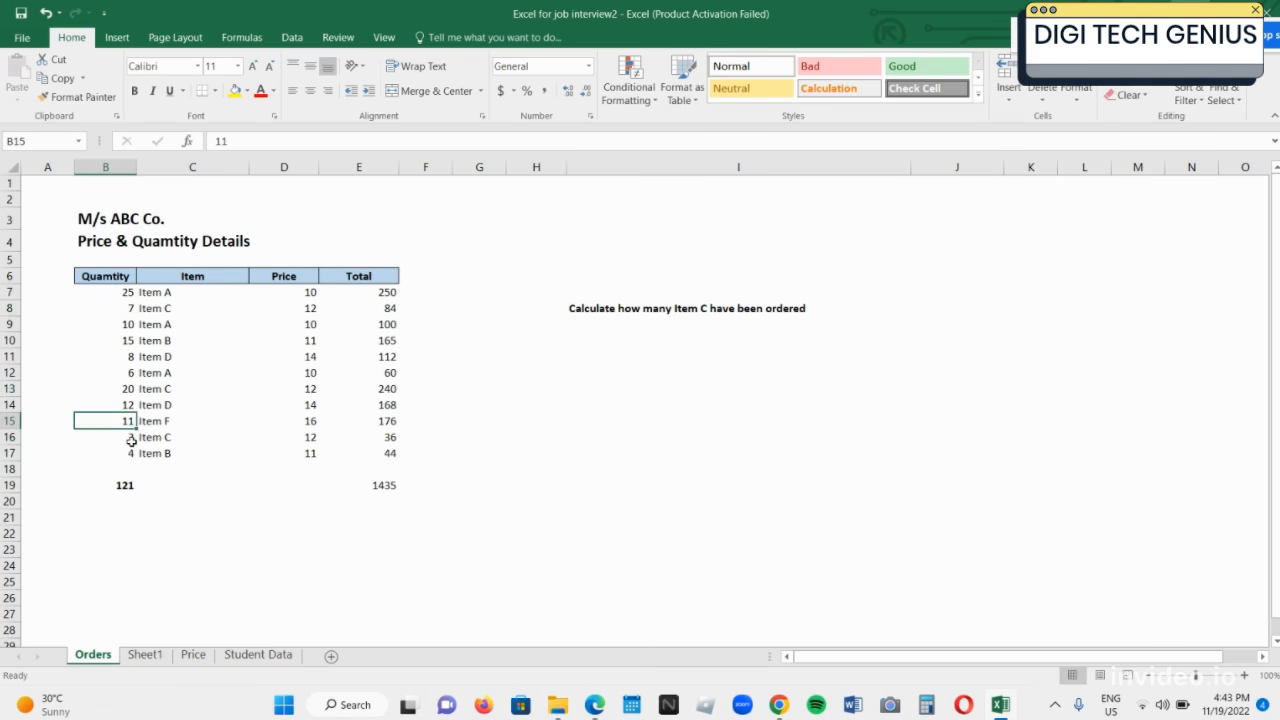
{"action": "key", "text": "Right"}
{"action": "key", "text": "Right"}
{"action": "key", "text": "Right"}
{"action": "key", "text": "Right"}
{"action": "key", "text": "Right"}
{"action": "key", "text": "Right"}
{"action": "key", "text": "Right"}
{"action": "key", "text": "Right"}
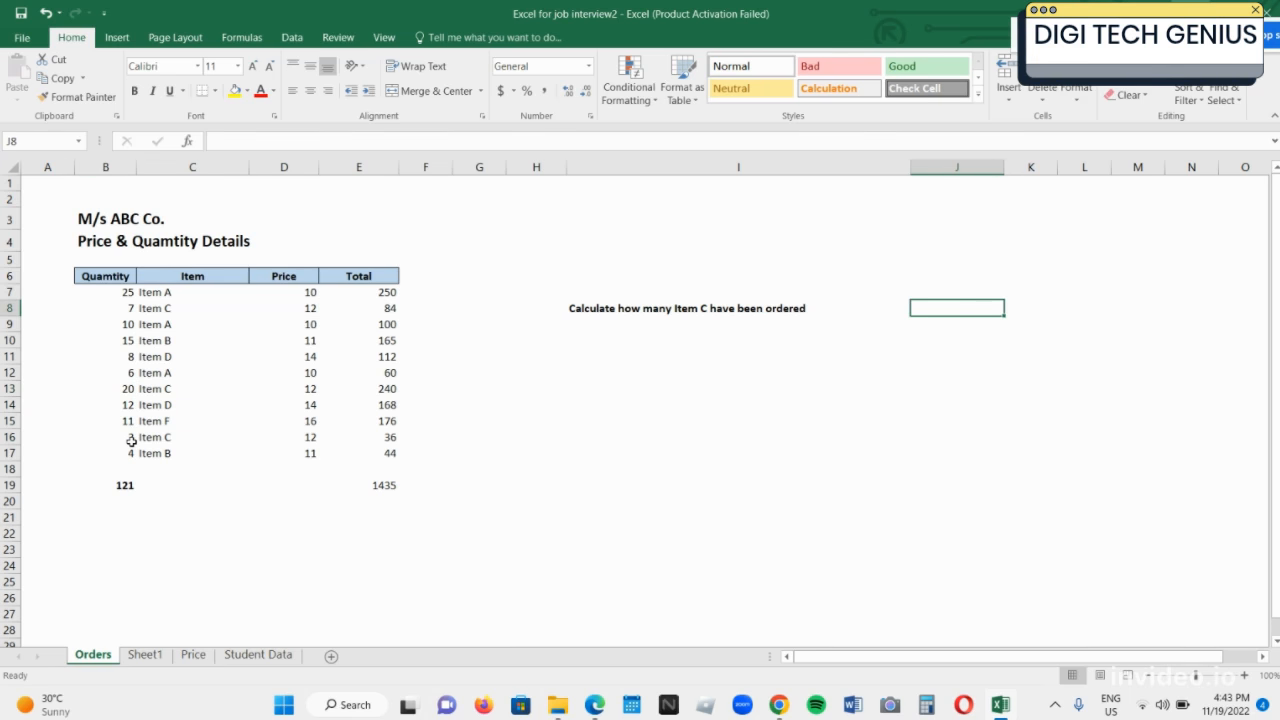
{"action": "type", "text": "=sumif"}
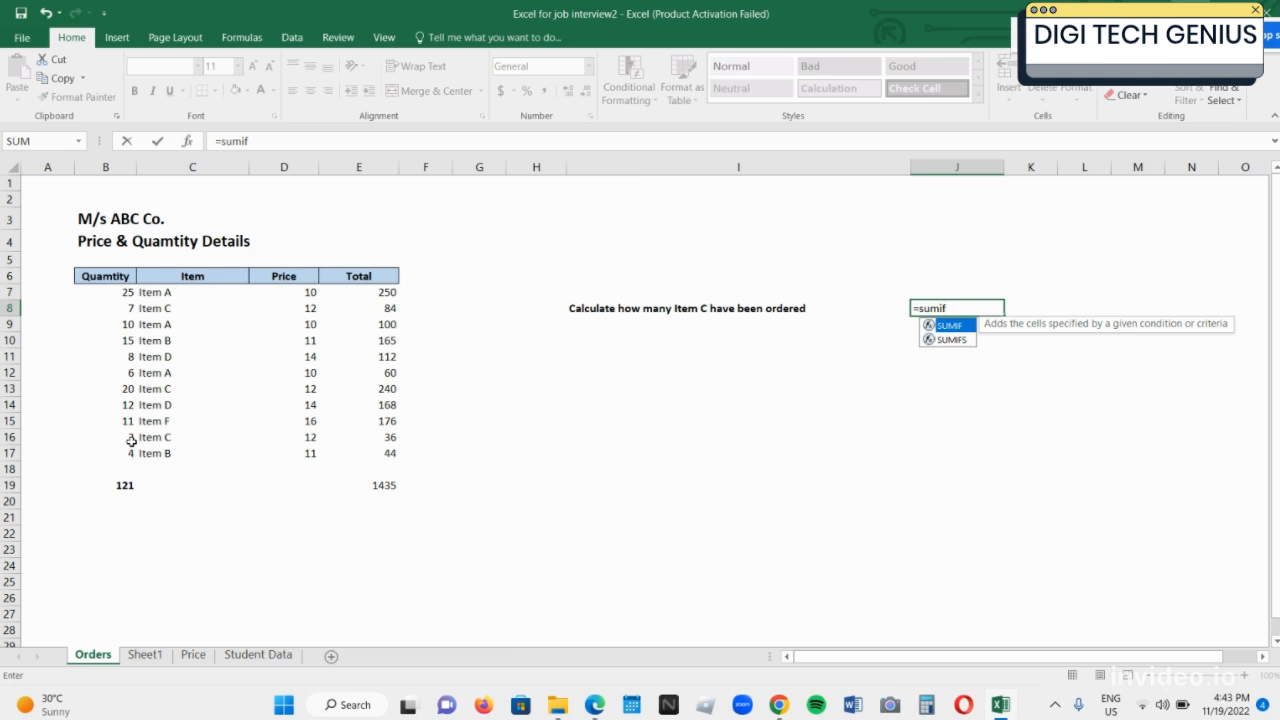
{"action": "type", "text": "("}
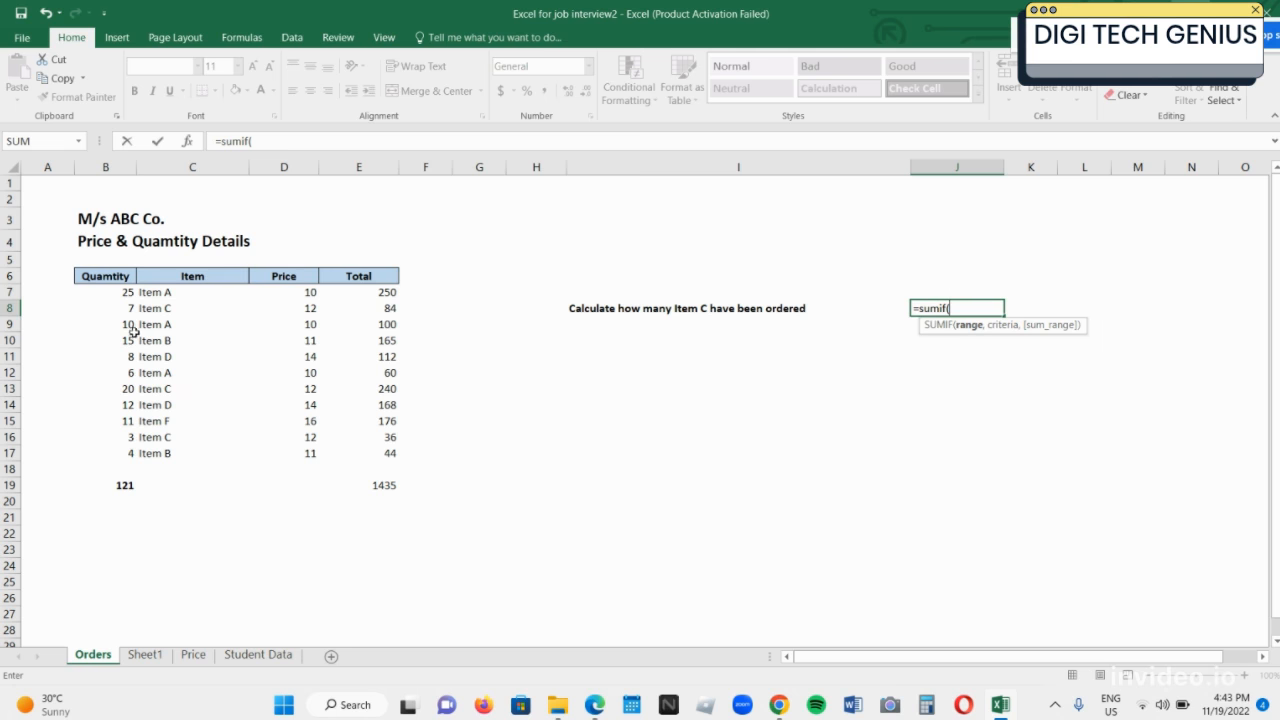
{"action": "left_click_drag", "start_coordinate": [189, 292], "coordinate": [185, 455]}
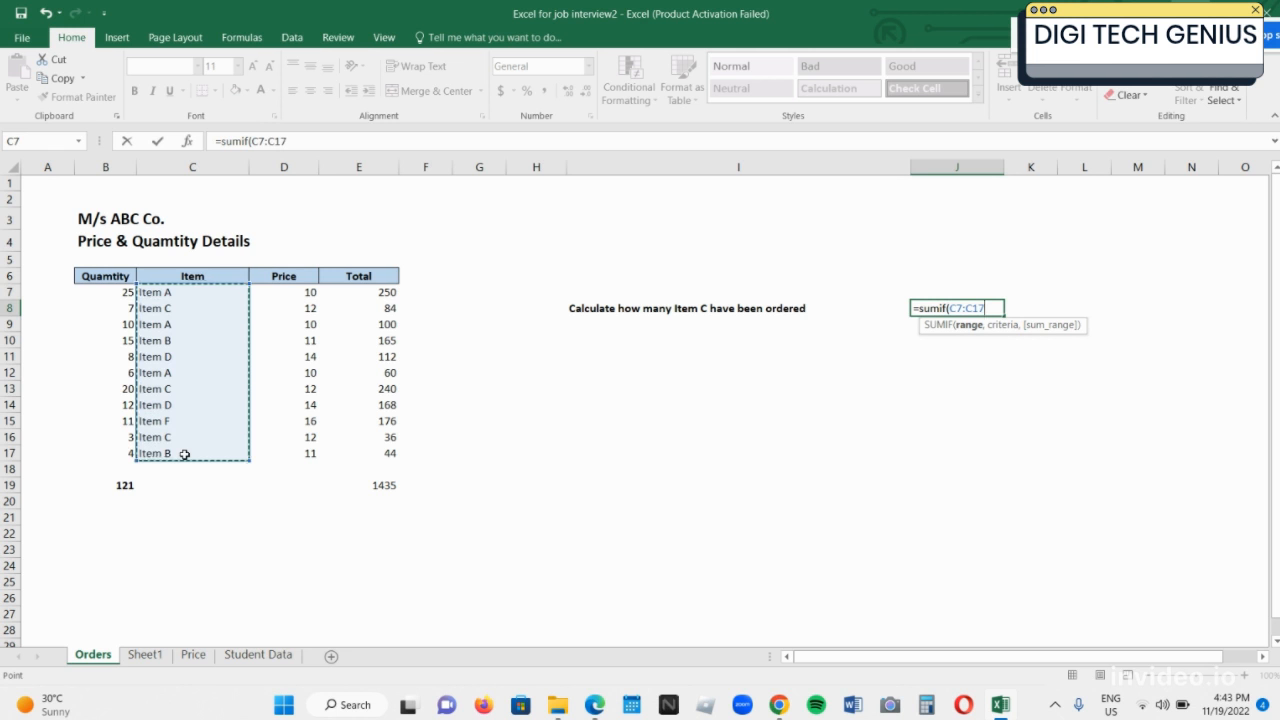
{"action": "type", "text": ","}
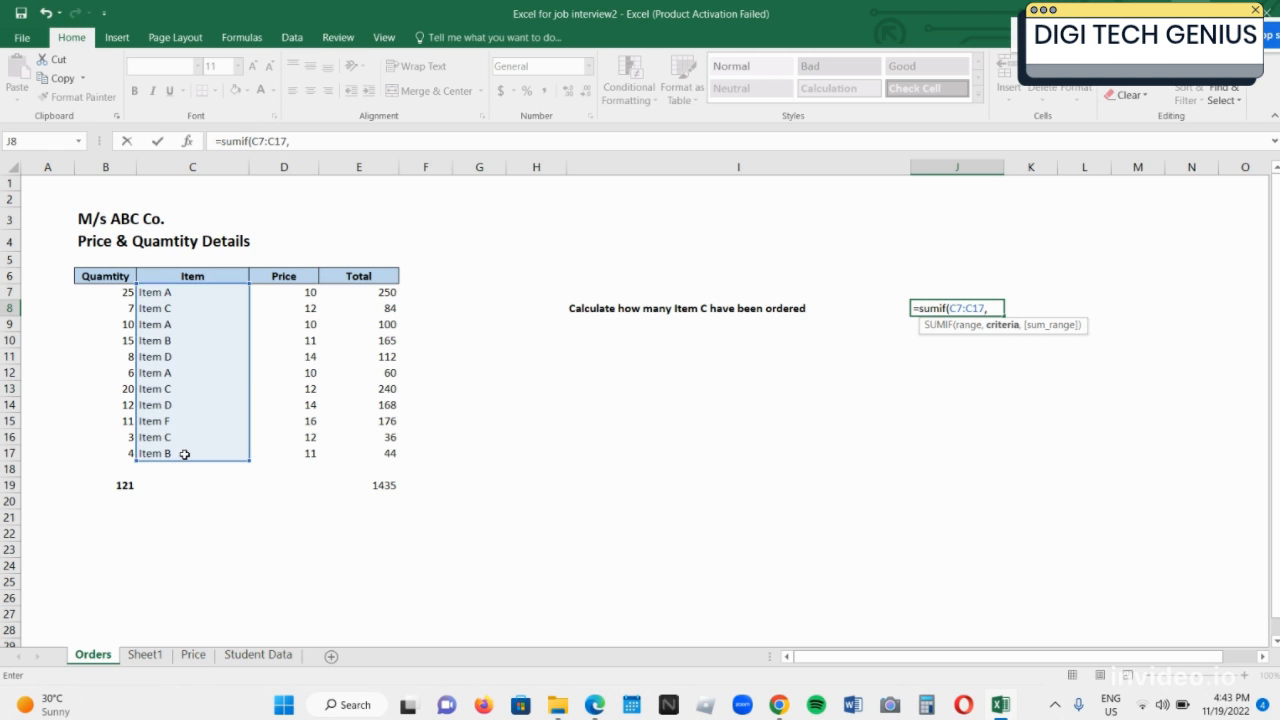
{"action": "type", "text": "\"Item C\""}
{"action": "type", "text": ","}
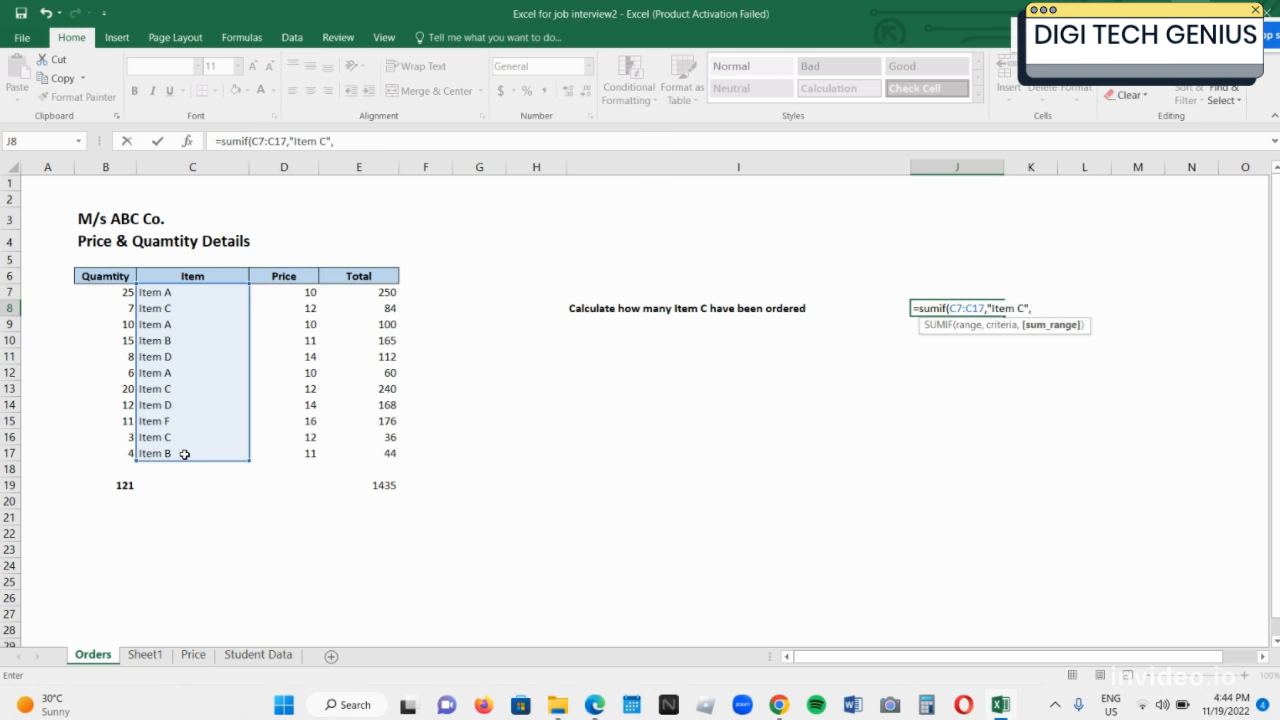
{"action": "left_click", "coordinate": [103, 292]}
{"action": "left_click_drag", "start_coordinate": [101, 309], "coordinate": [103, 446]}
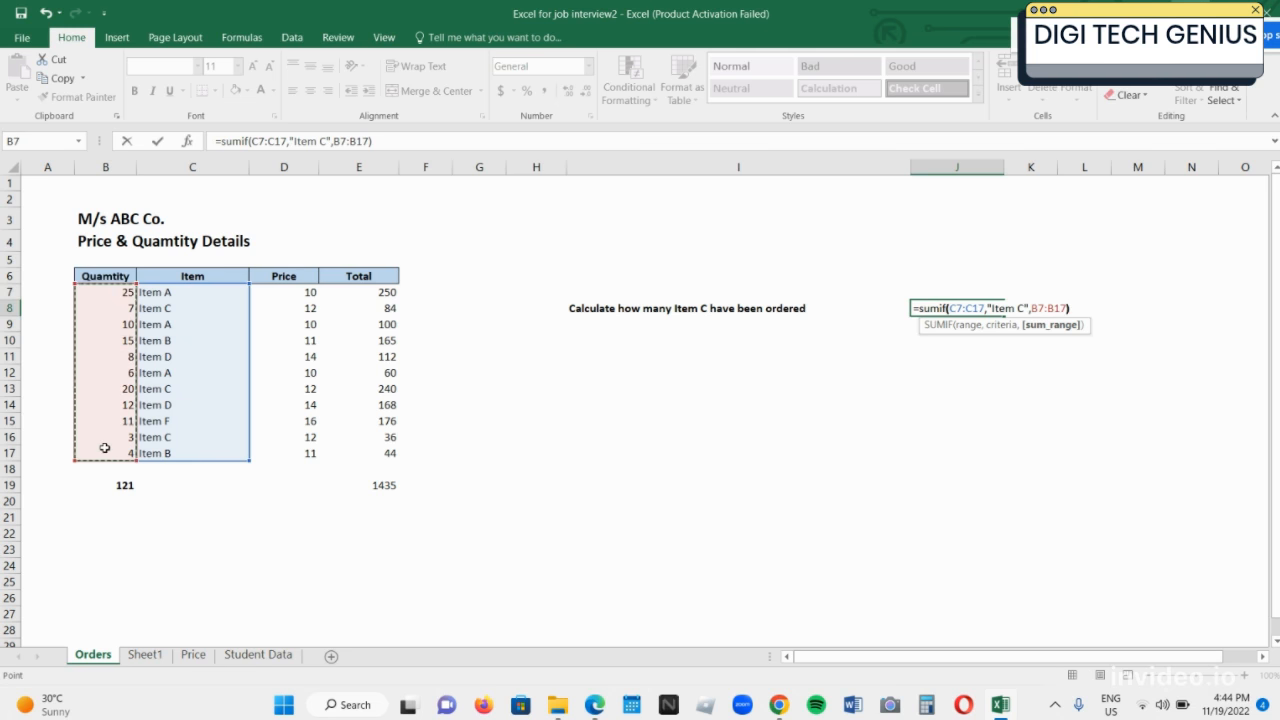
{"action": "type", "text": ")"}
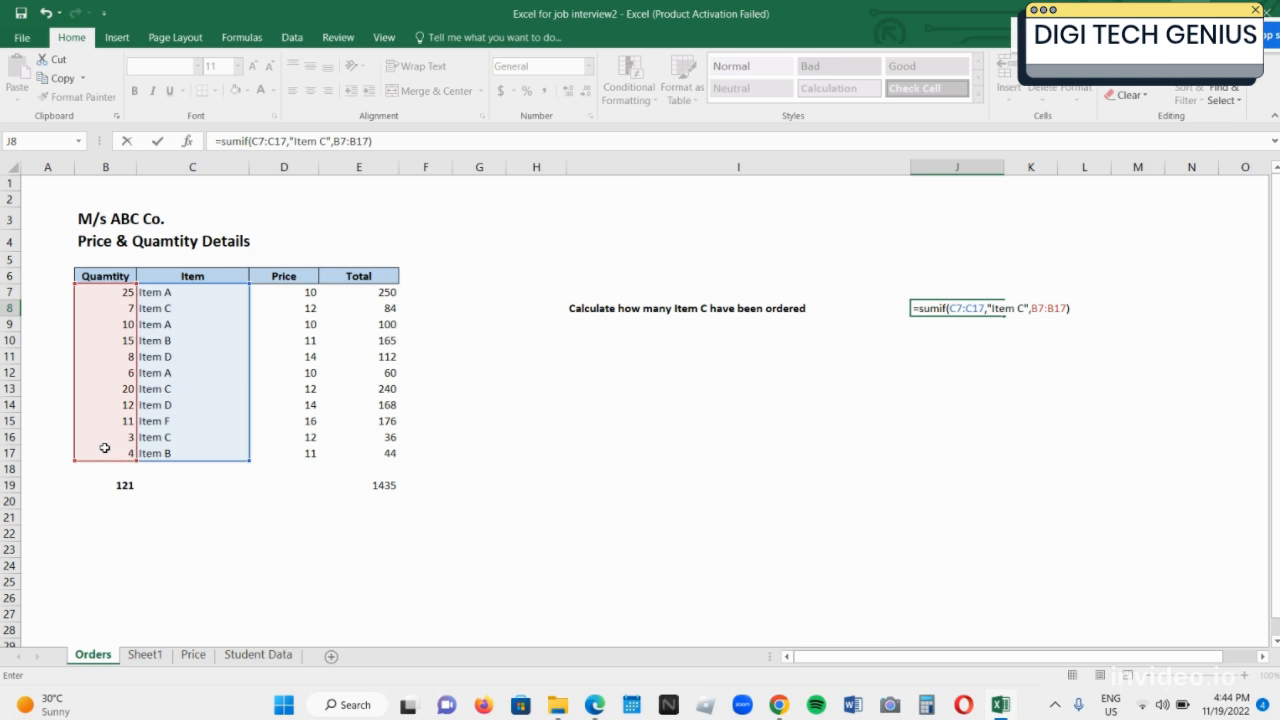
{"action": "key", "text": "Return"}
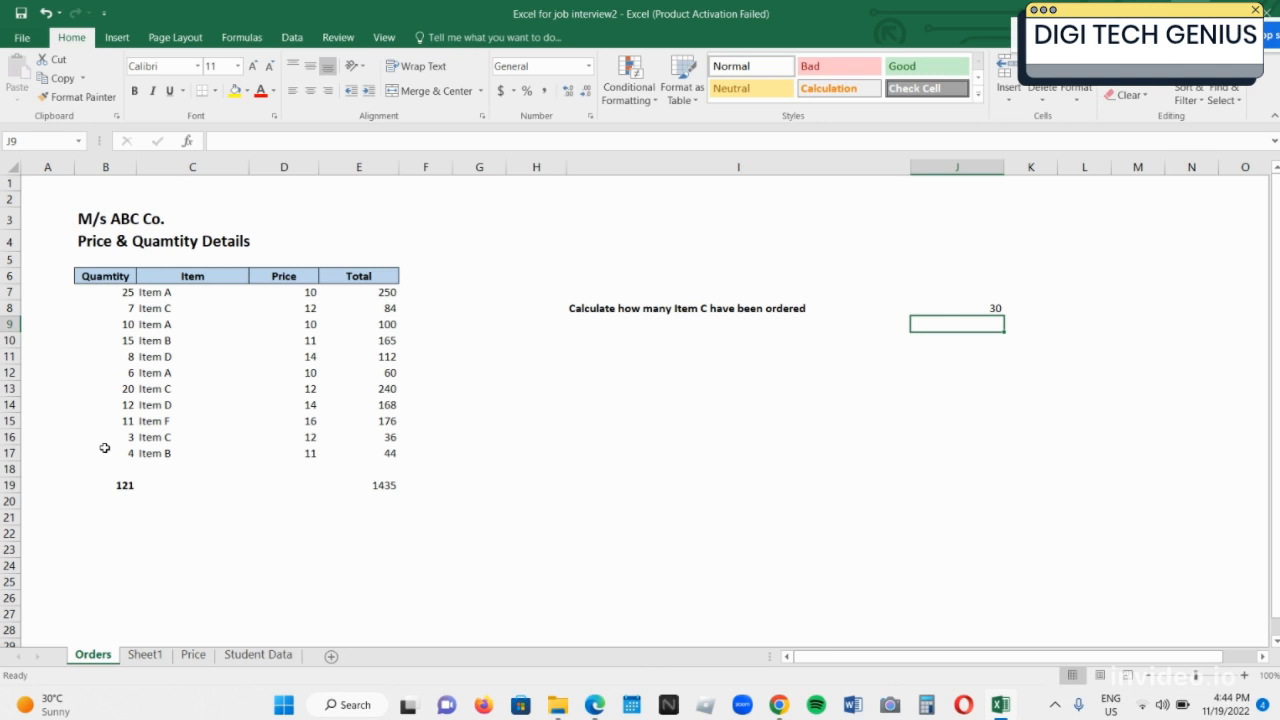
- Change the criteria of the SUMIF formula in J8 to "Item A"
{"action": "key", "text": "Up"}
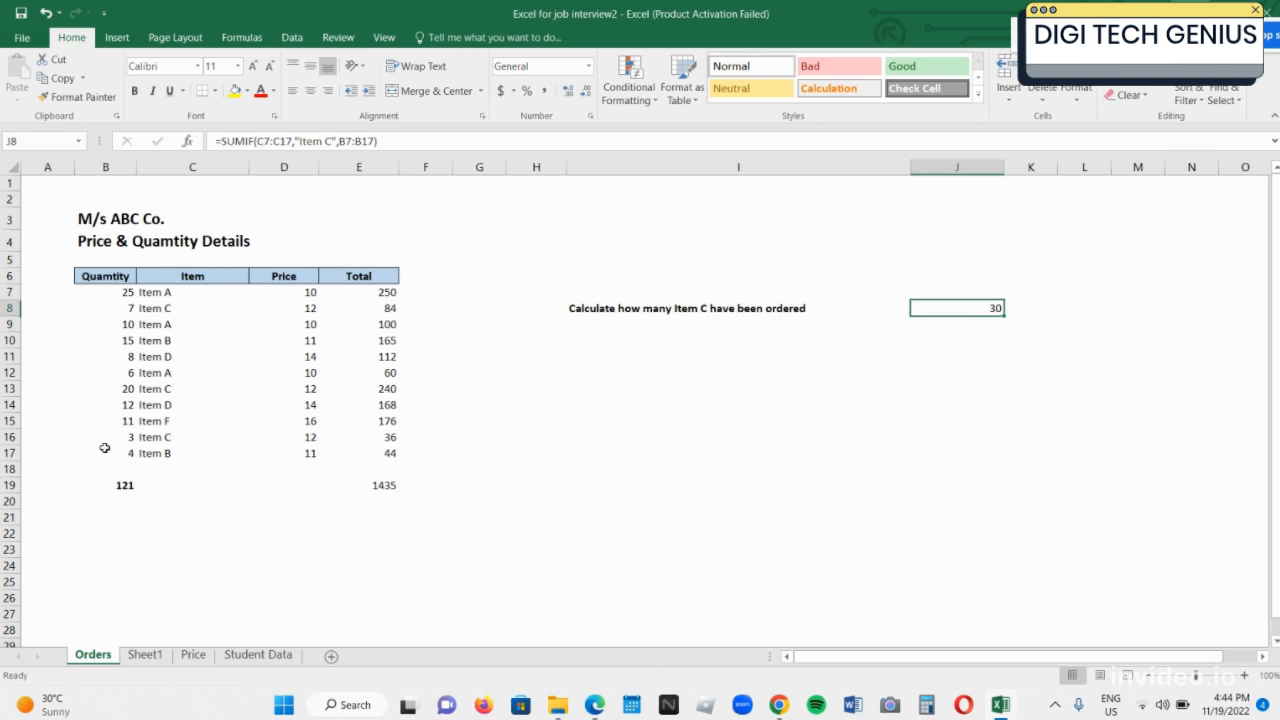
{"action": "left_click", "coordinate": [334, 141]}
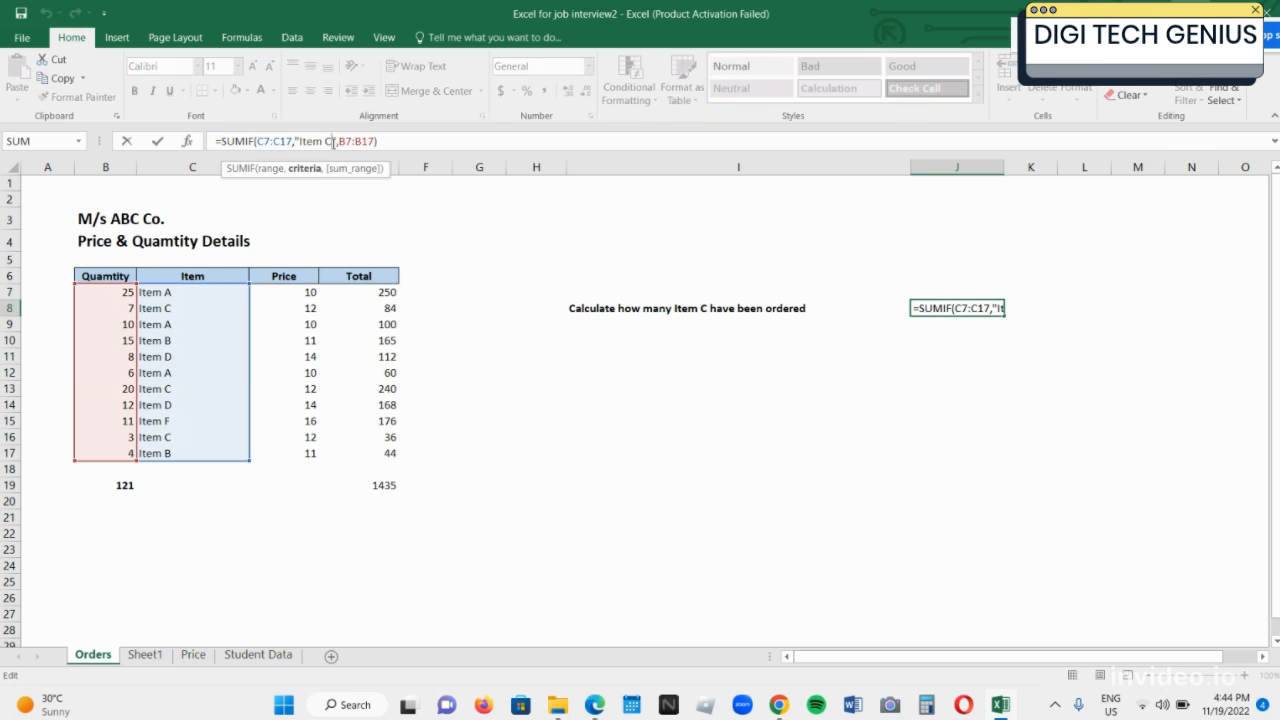
{"action": "key", "text": "BackSpace"}
{"action": "type", "text": "A"}
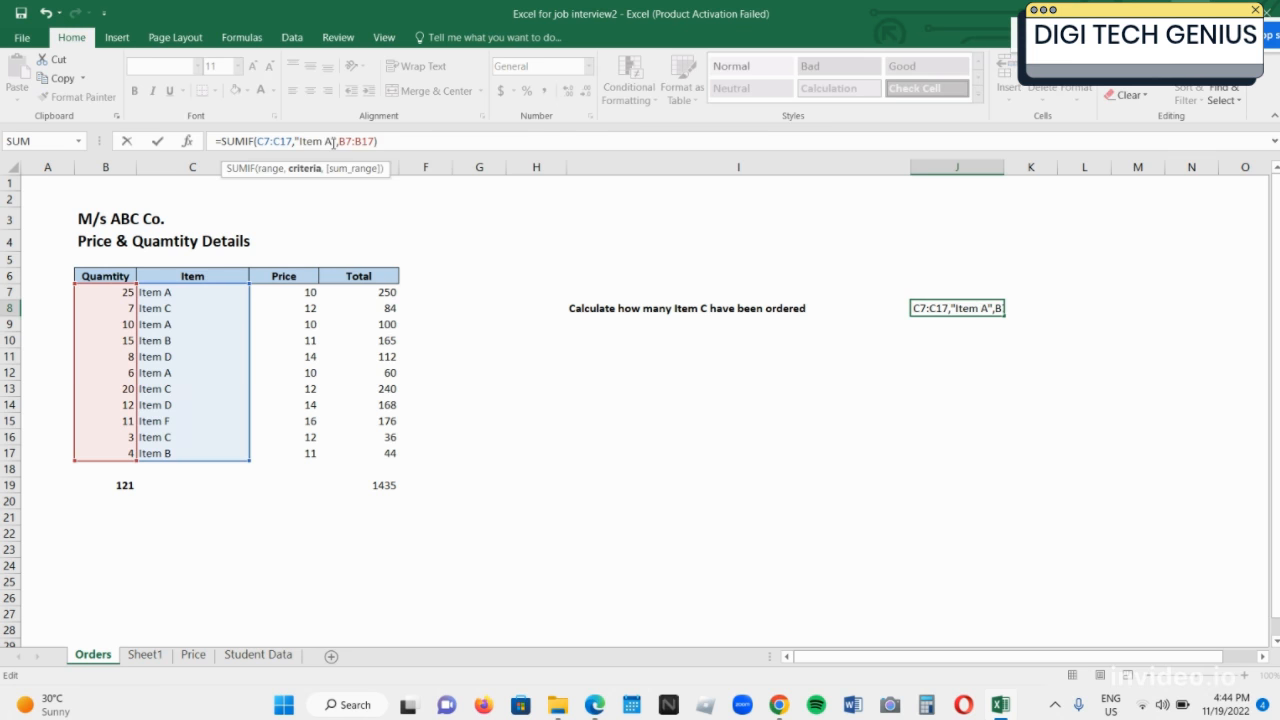
{"action": "key", "text": "Return"}
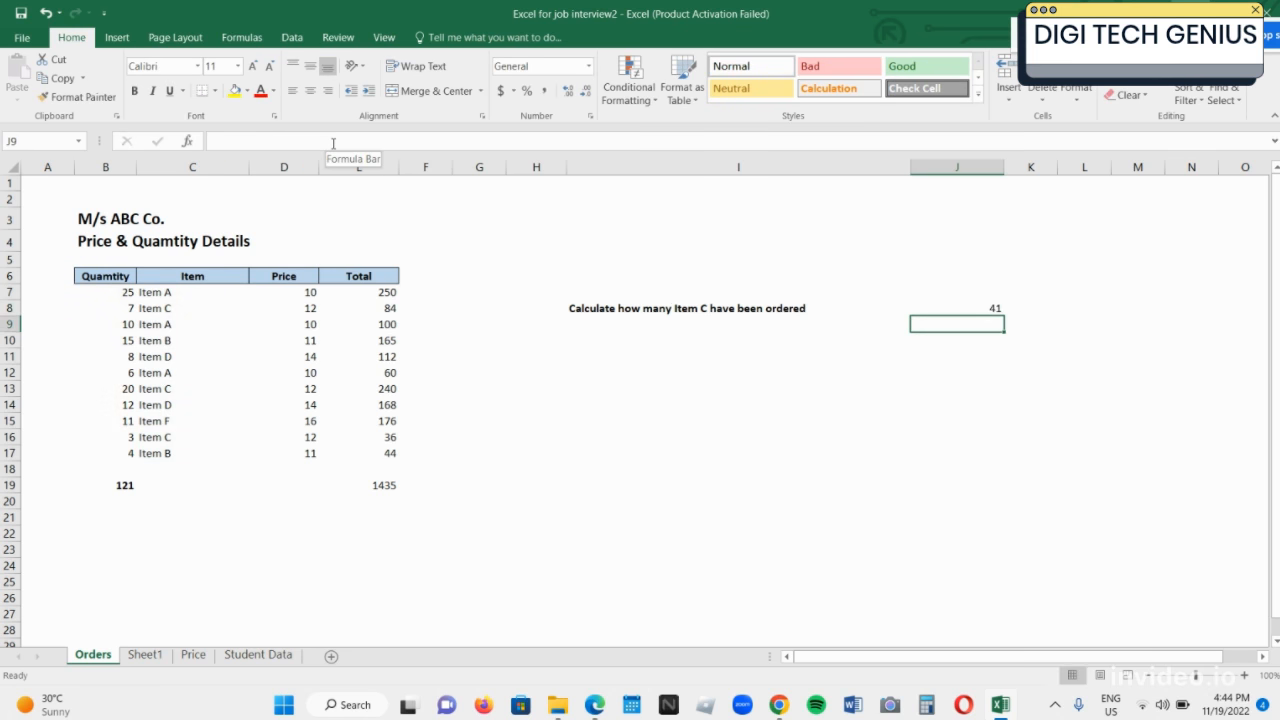
- Set the criteria of the SUMIF formula in J8 back to "Item C"
{"action": "key", "text": "Up"}
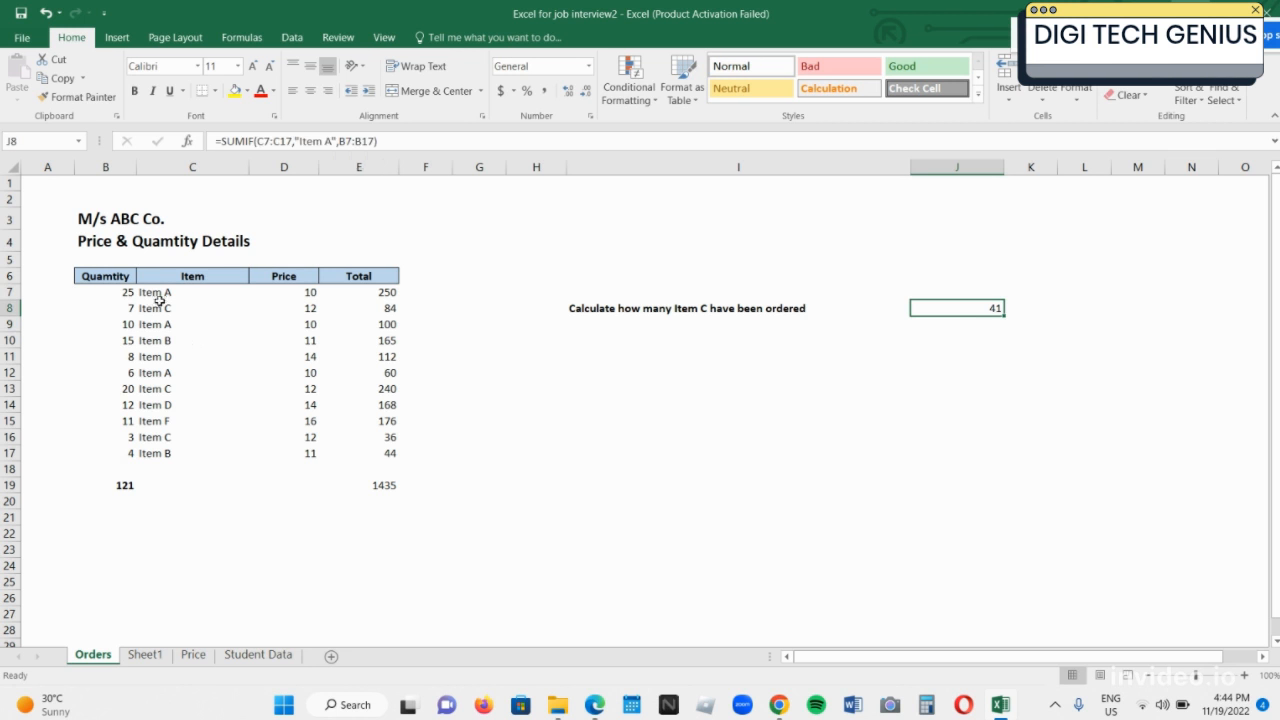
{"action": "left_click", "coordinate": [324, 141]}
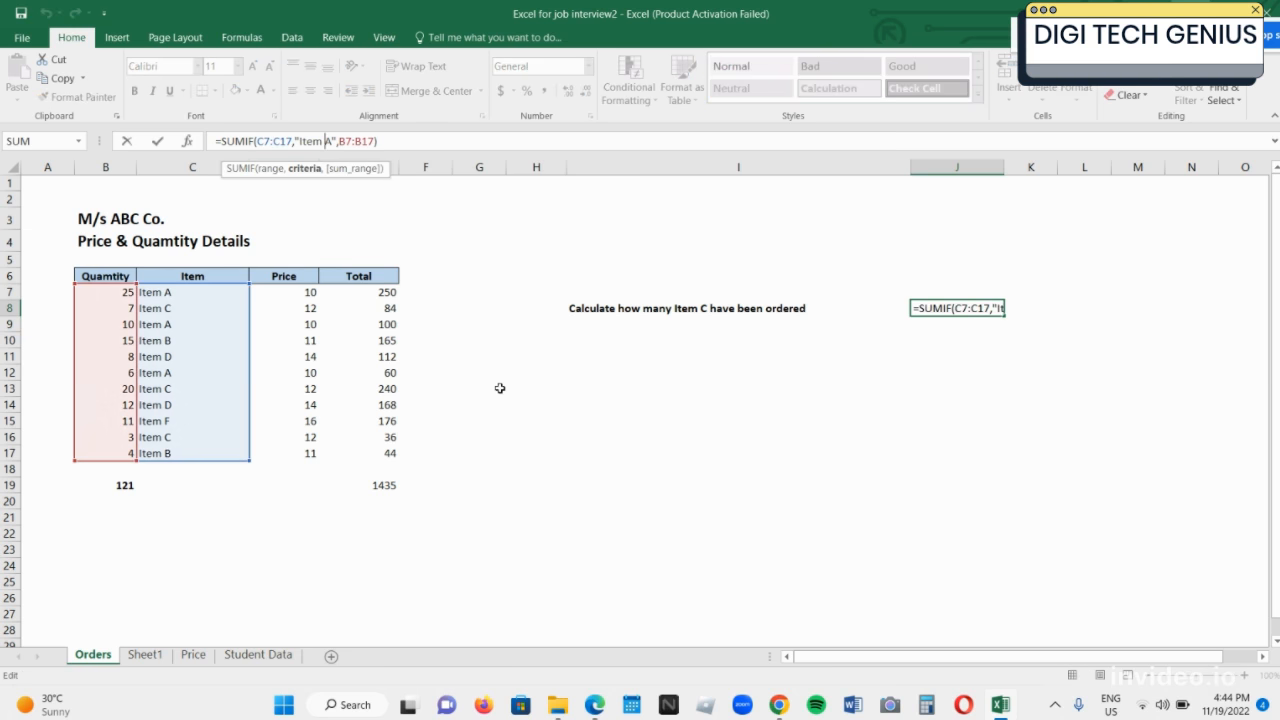
{"action": "type", "text": "C"}
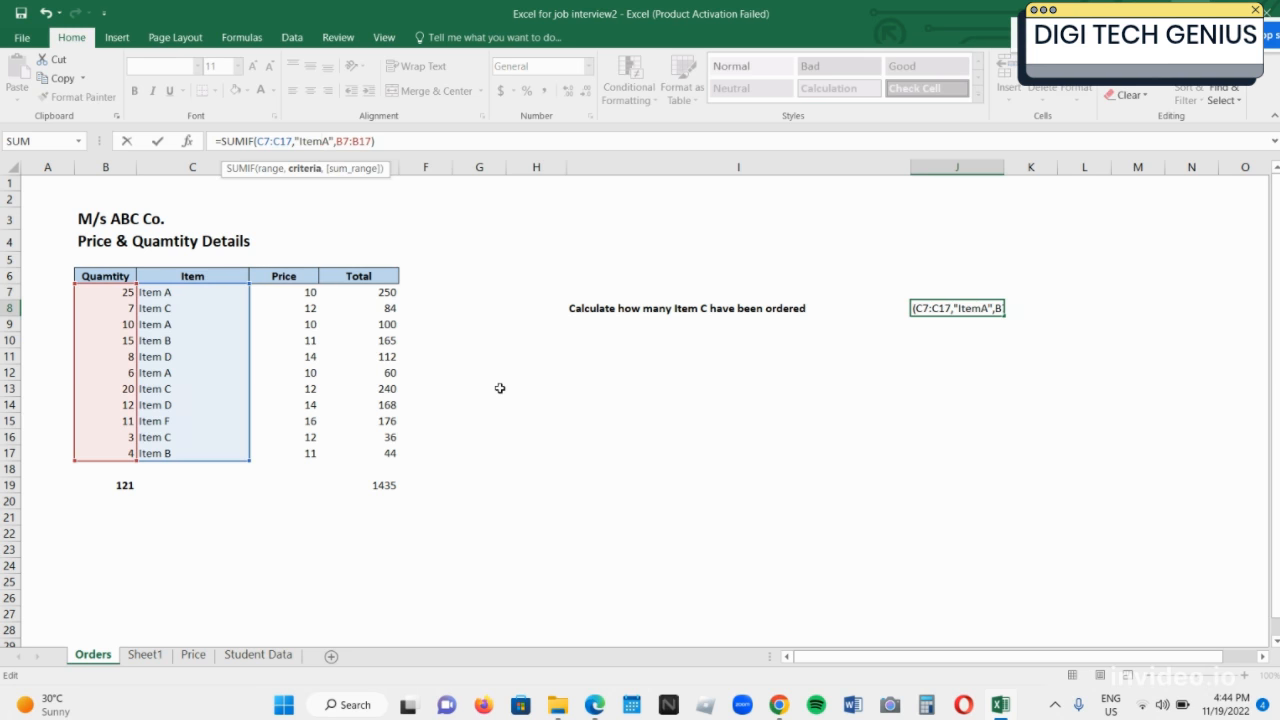
{"action": "key", "text": "Return"}
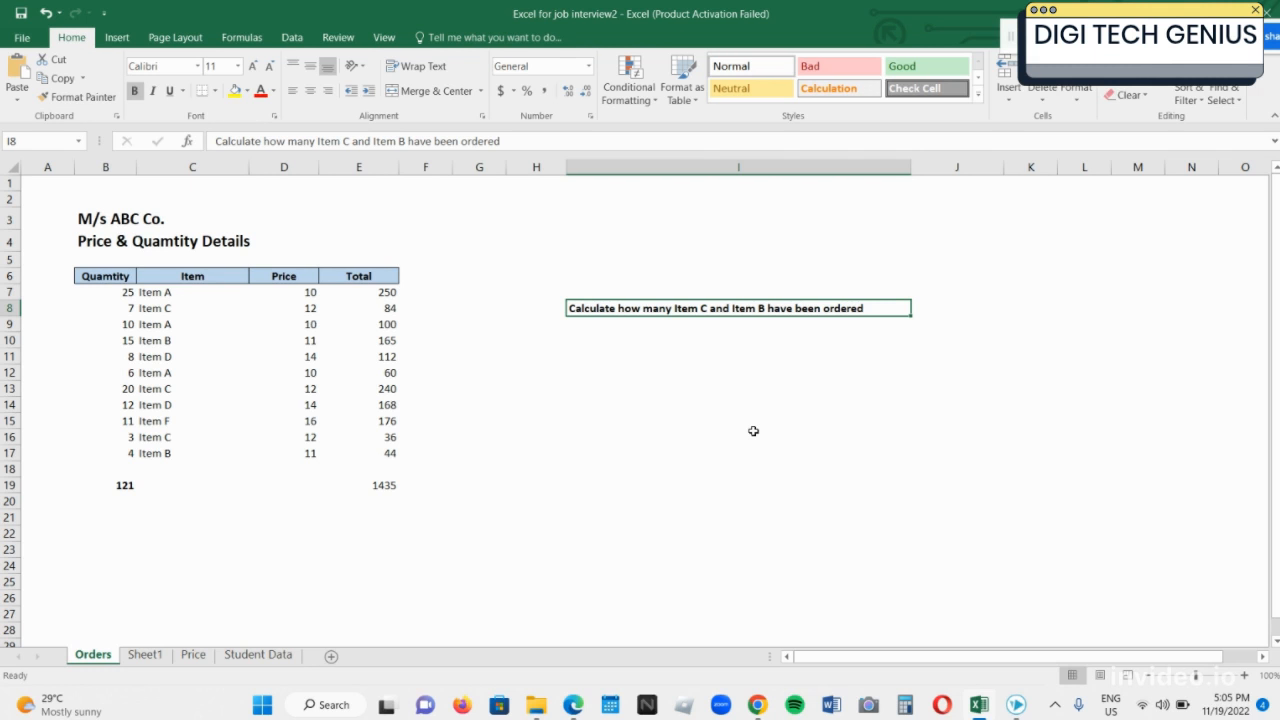
- For the Item C and Item B question, enter =SUMIF(C7:C17,"Item C",B7:B17) in J8 as the Item C part
{"action": "key", "text": "Right"}
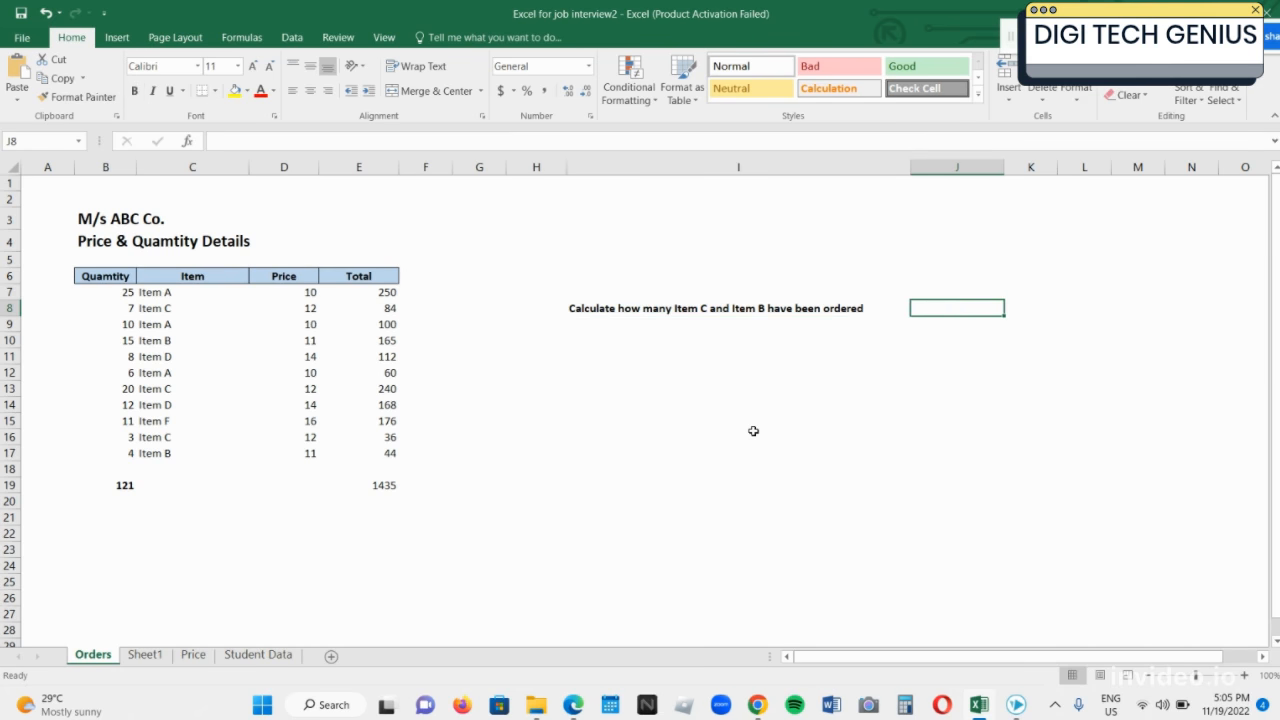
{"action": "type", "text": "="}
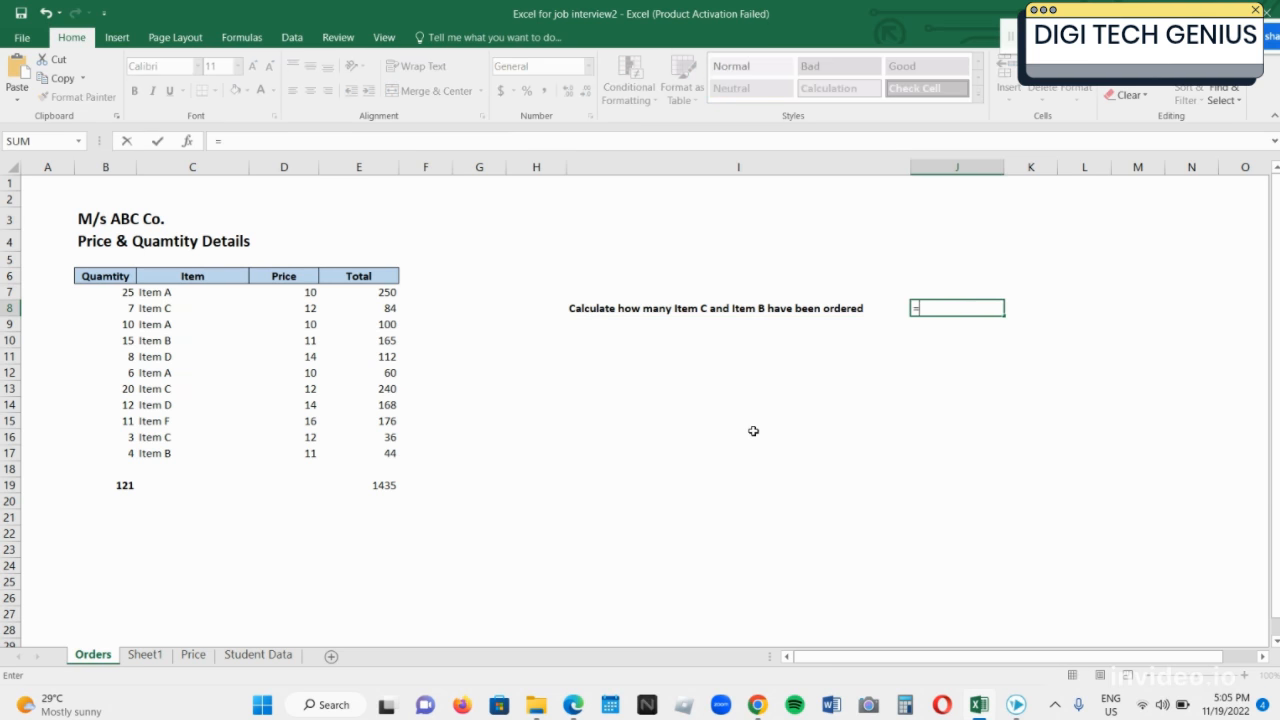
{"action": "type", "text": "sum"}
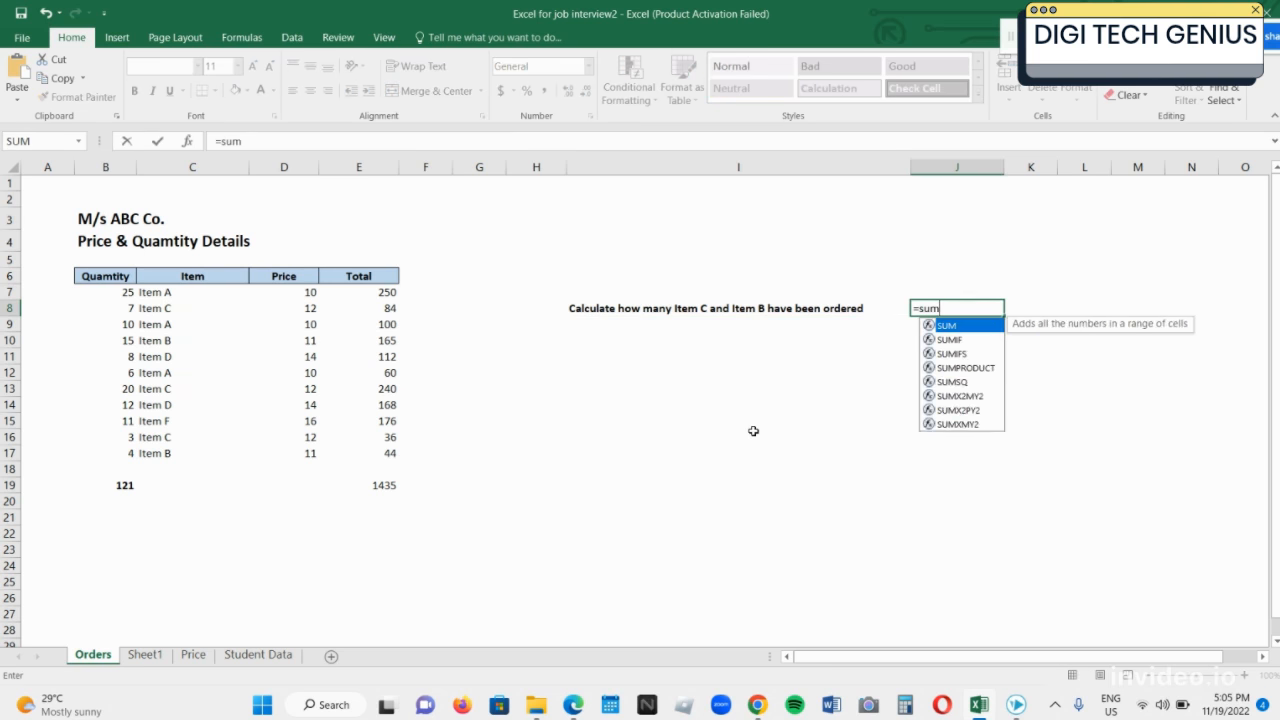
{"action": "type", "text": "if("}
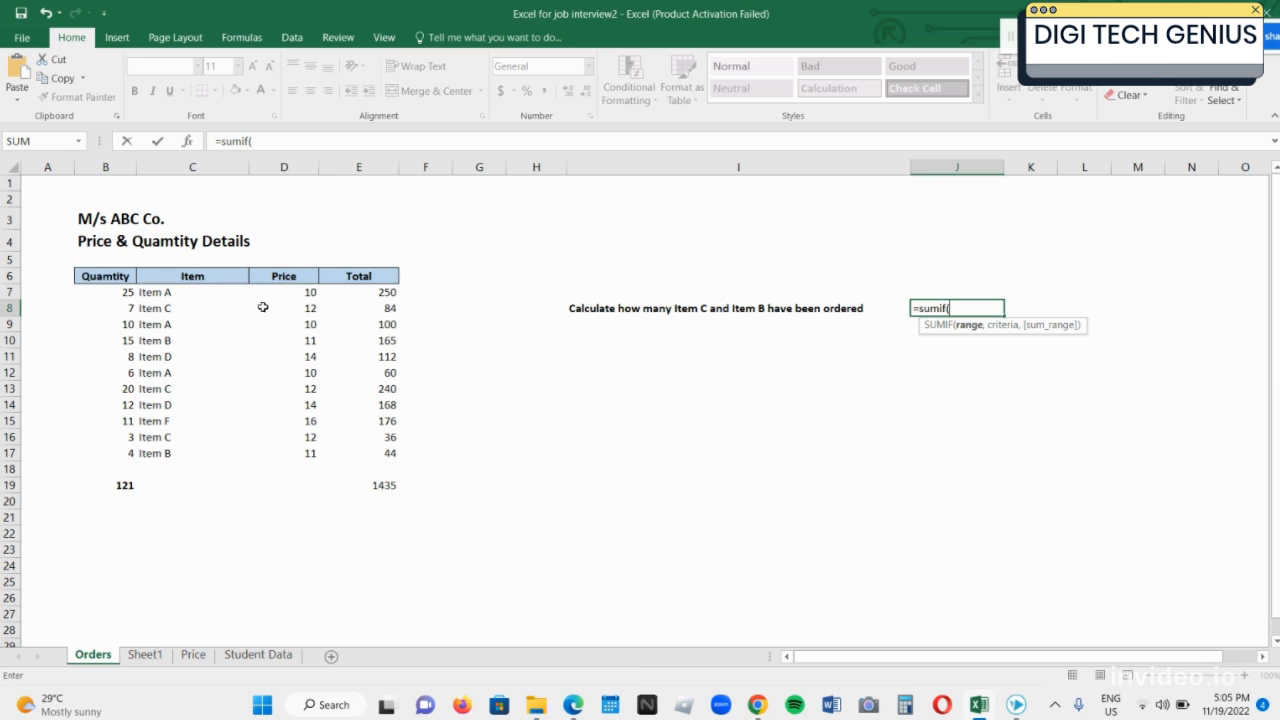
{"action": "left_click_drag", "start_coordinate": [229, 292], "coordinate": [217, 453]}
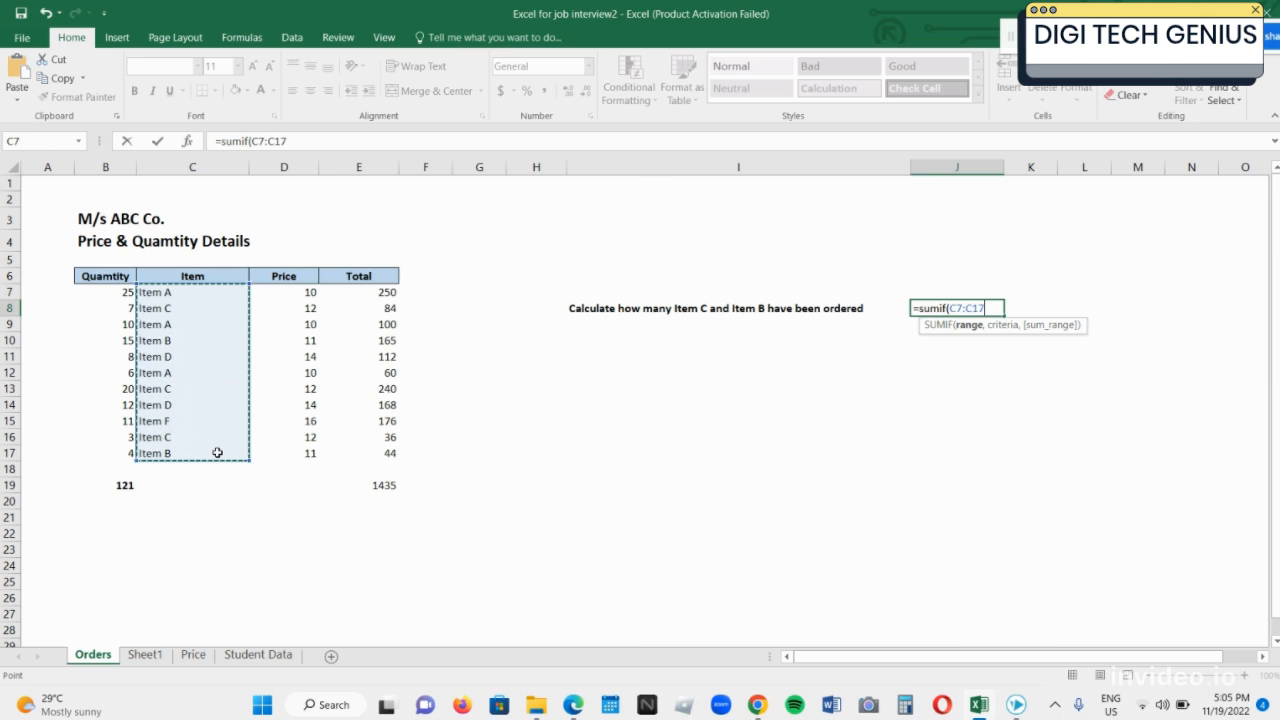
{"action": "type", "text": ","}
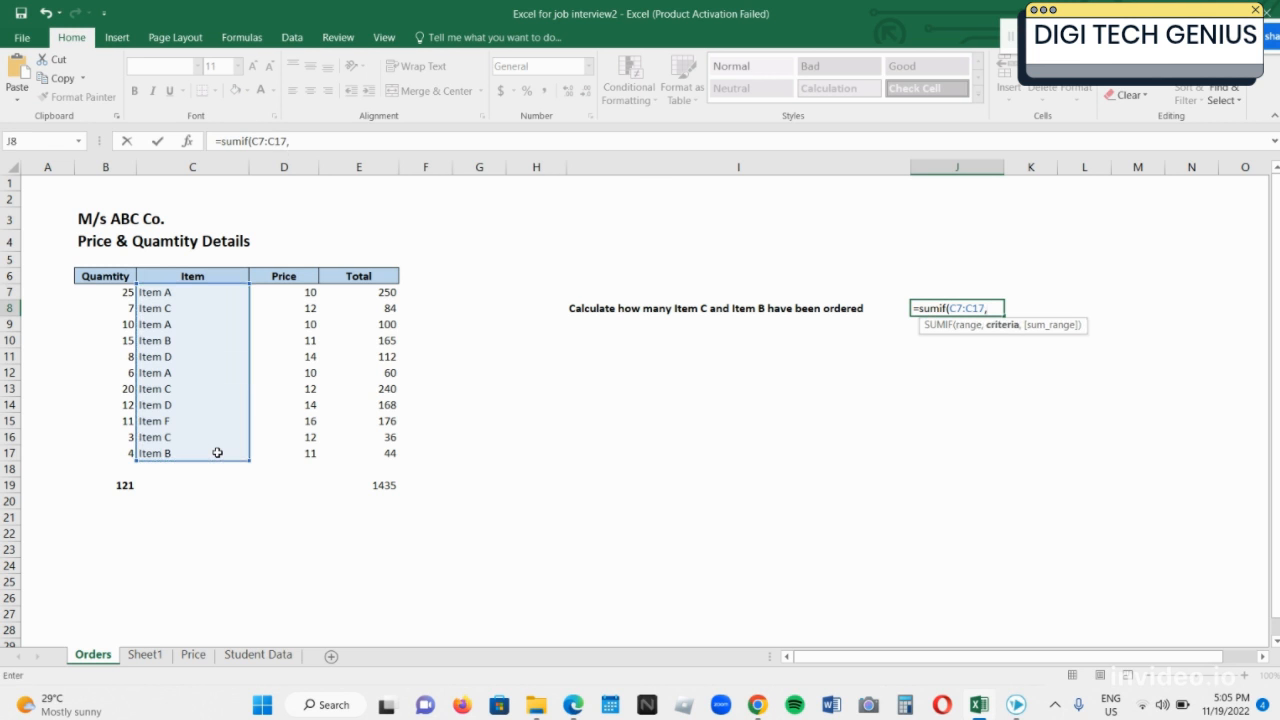
{"action": "type", "text": "\"Item C\","}
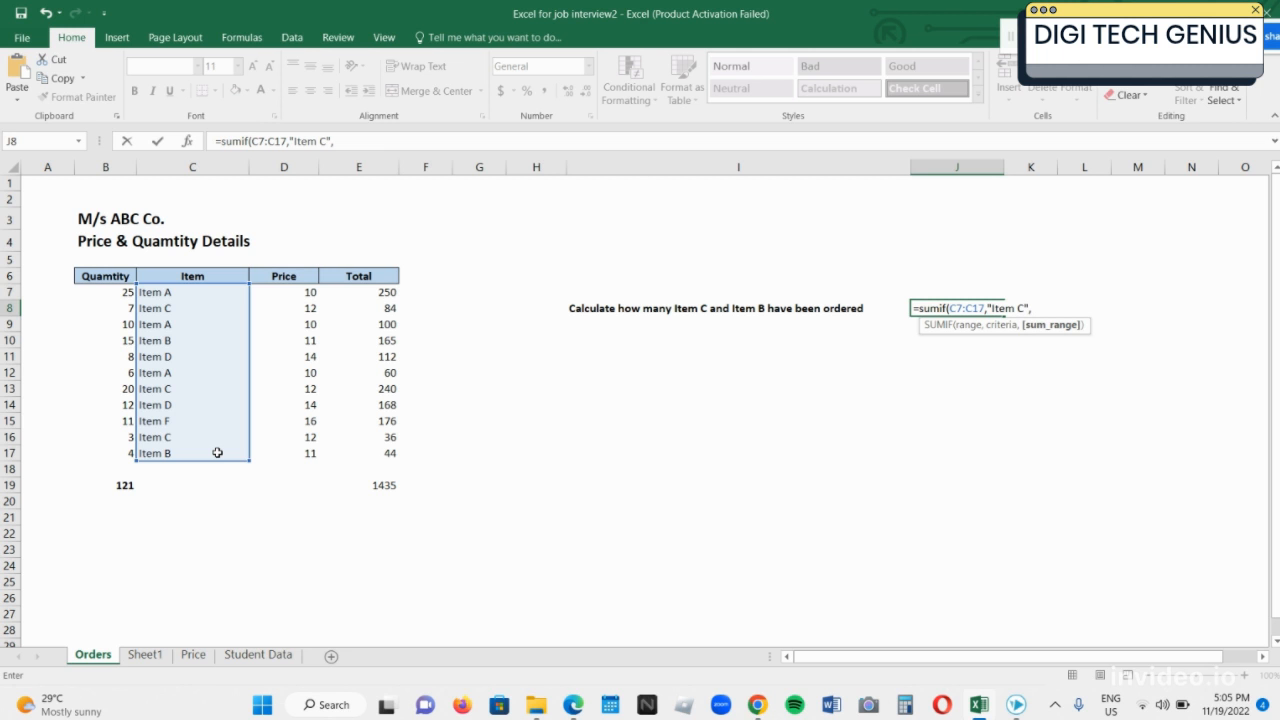
{"action": "left_click", "coordinate": [82, 292]}
{"action": "left_click_drag", "start_coordinate": [82, 292], "coordinate": [94, 463]}
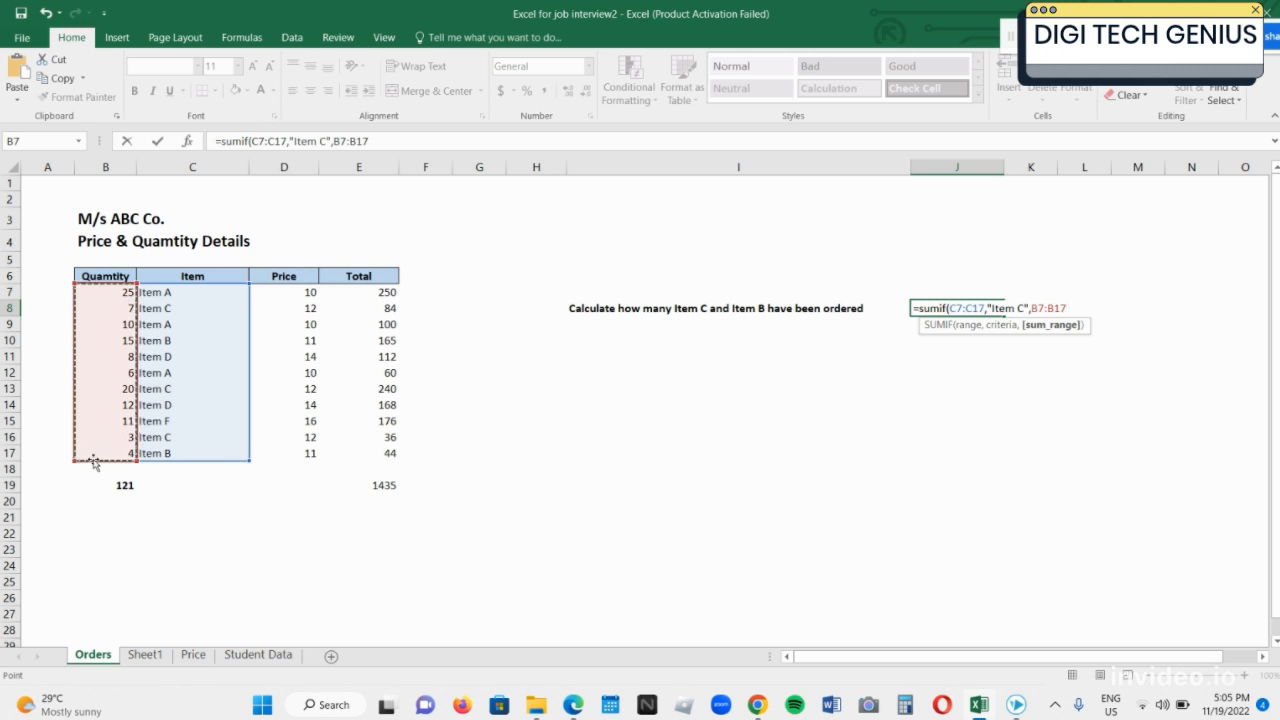
{"action": "type", "text": ")"}
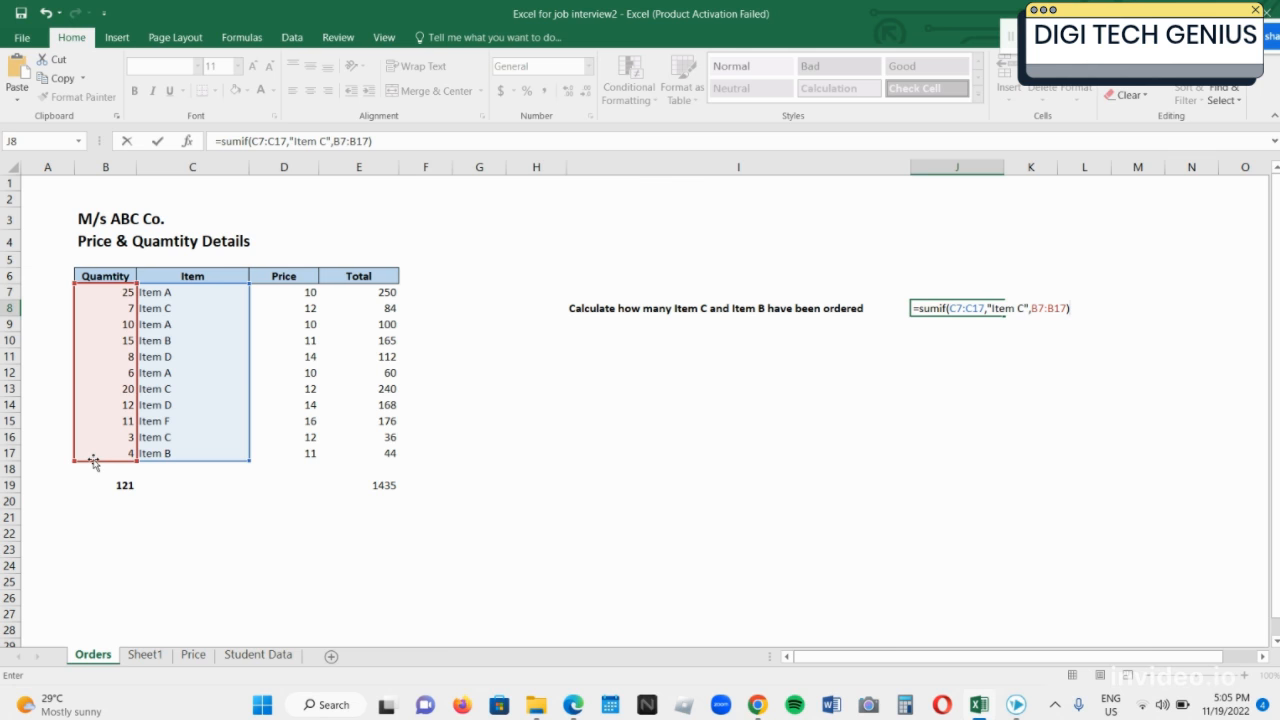
{"action": "key", "text": "ctrl+Return"}
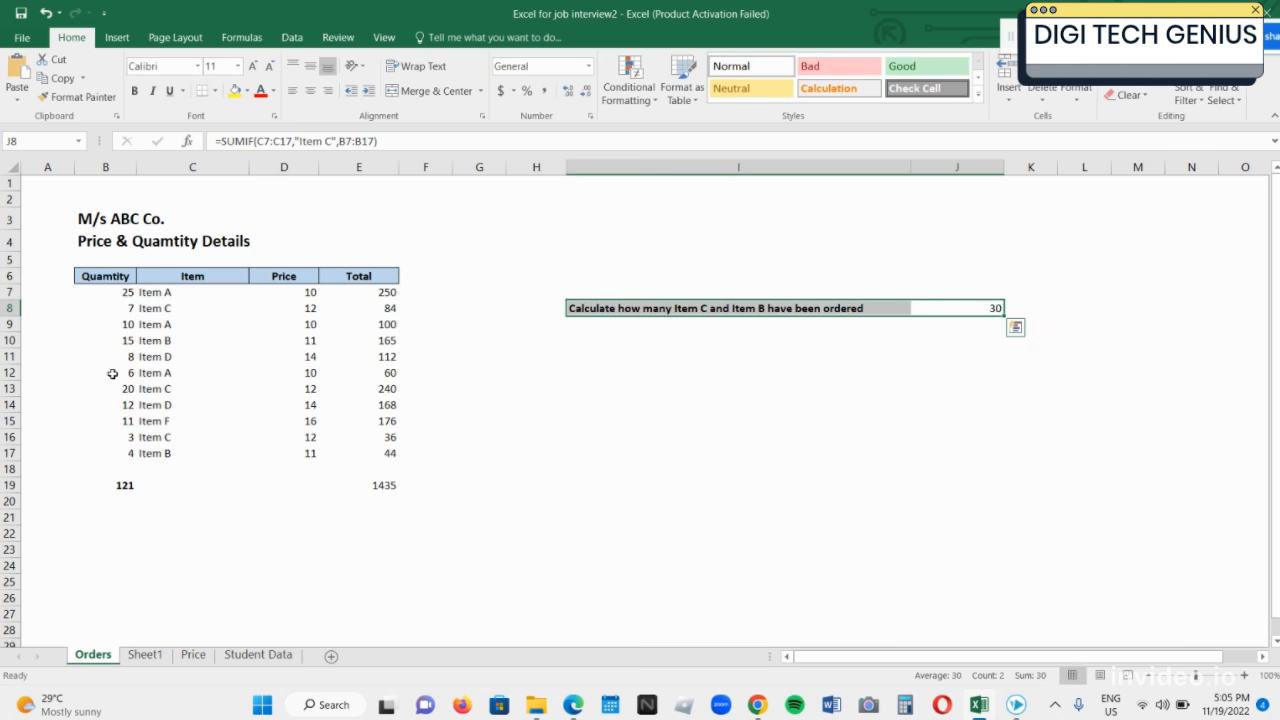
- Extend the formula in J8 by adding a copy of its SUMIF(C7:C17,"Item C",B7:B17) after a plus sign
{"action": "left_click", "coordinate": [957, 310]}
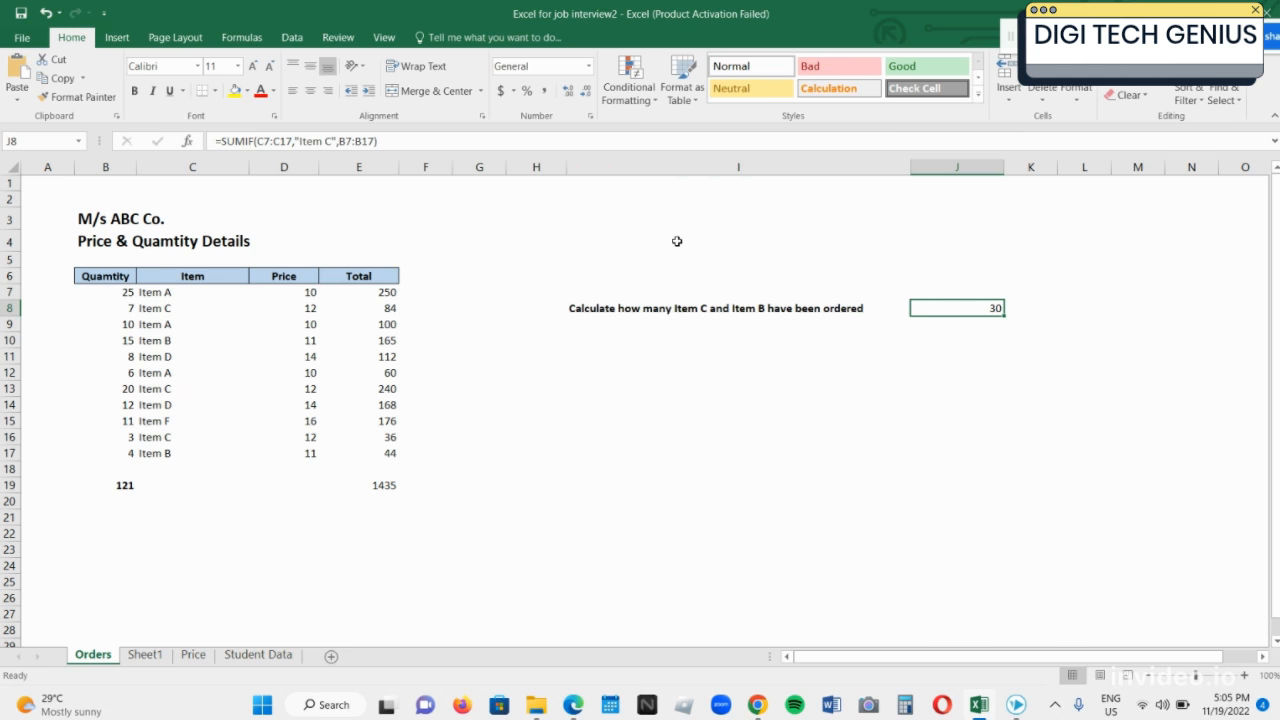
{"action": "left_click", "coordinate": [415, 145]}
{"action": "left_click_drag", "start_coordinate": [415, 145], "coordinate": [298, 130]}
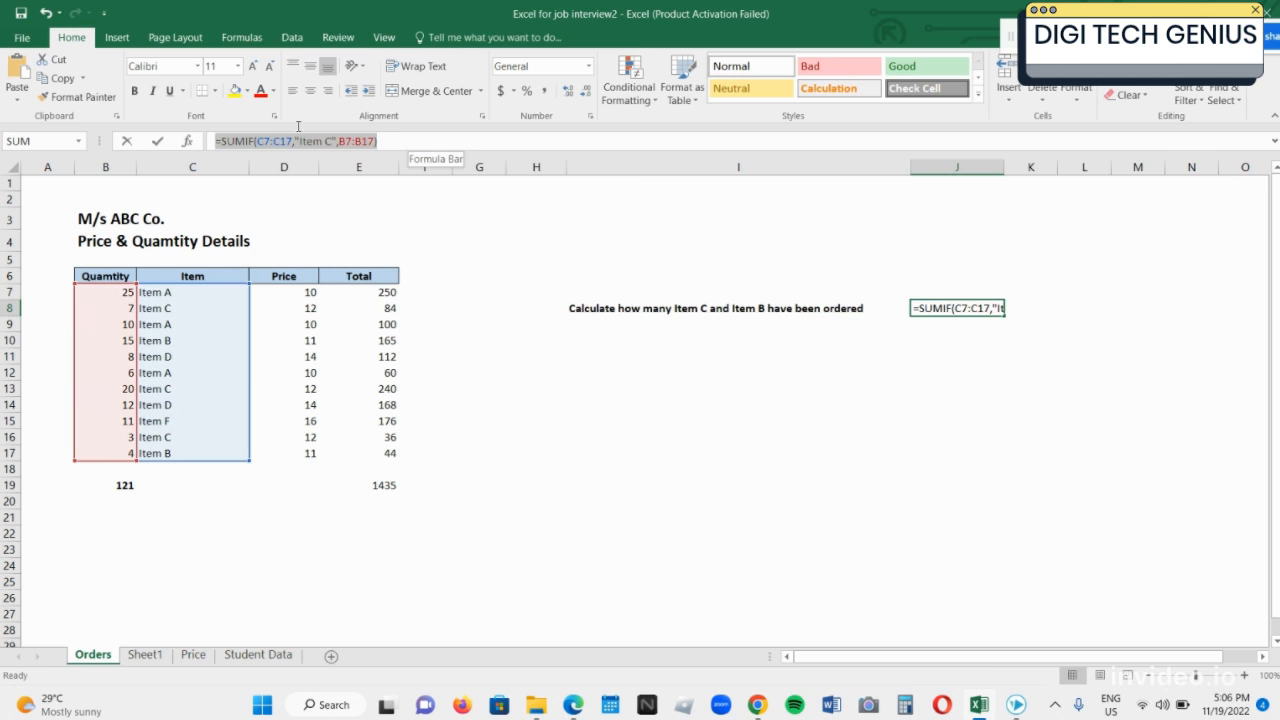
{"action": "key", "text": "shift+Right"}
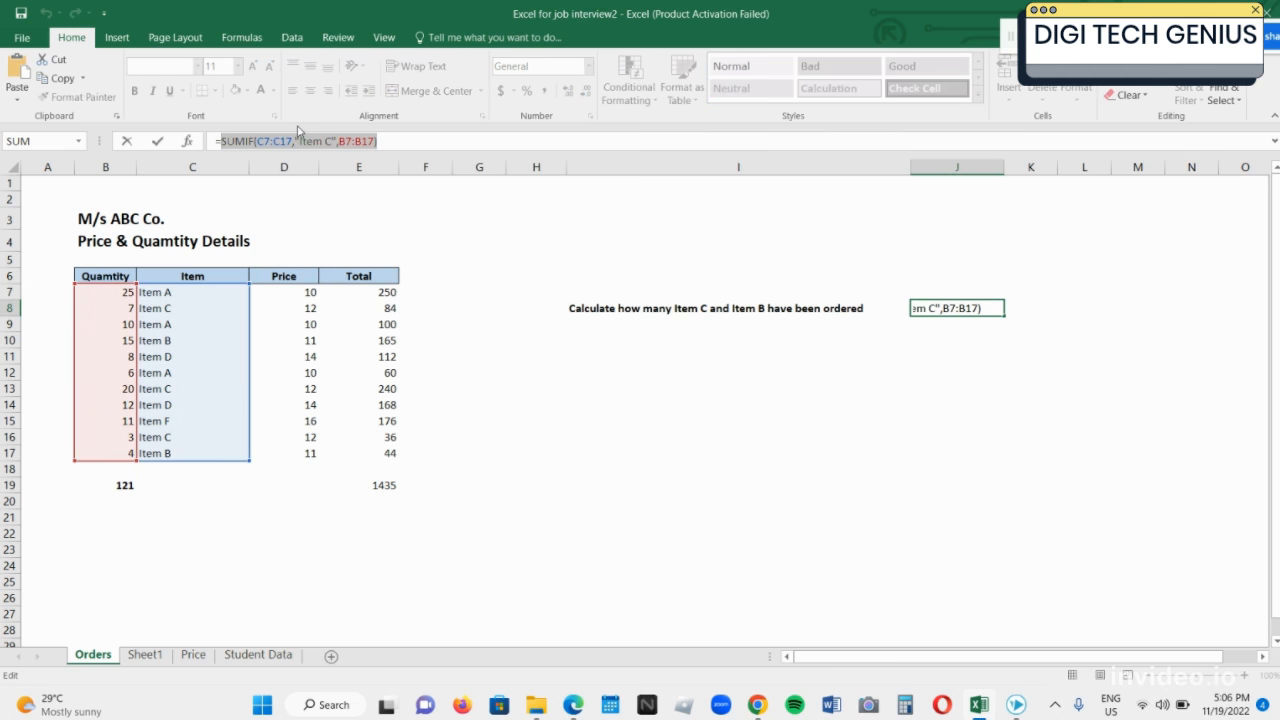
{"action": "key", "text": "ctrl+c"}
{"action": "left_click", "coordinate": [418, 147]}
{"action": "type", "text": "+"}
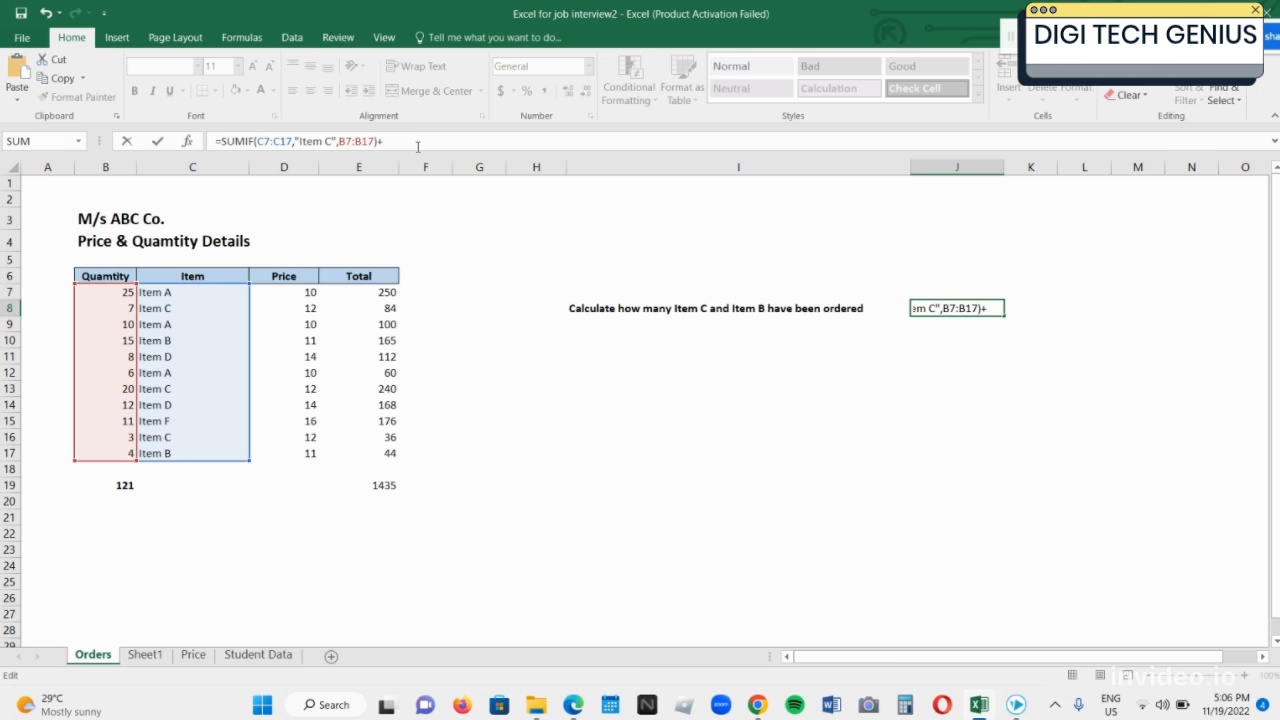
{"action": "key", "text": "ctrl+v"}
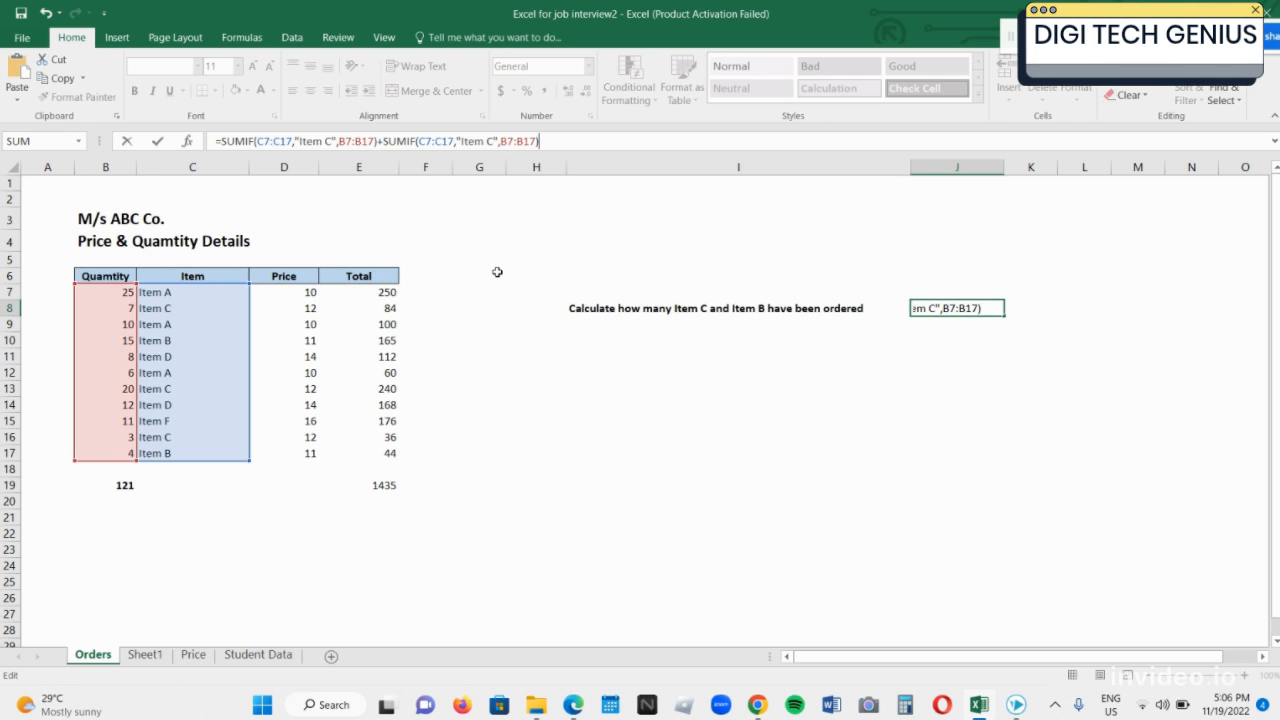
- Change the criteria of the second SUMIF in J8 to "Item B" and enter the formula
{"action": "key", "text": "Left"}
{"action": "key", "text": "Left"}
{"action": "key", "text": "Left"}
{"action": "key", "text": "Left"}
{"action": "key", "text": "Left"}
{"action": "key", "text": "Left"}
{"action": "key", "text": "Left"}
{"action": "key", "text": "Left"}
{"action": "key", "text": "Left"}
{"action": "key", "text": "Left"}
{"action": "key", "text": "Left"}
{"action": "key", "text": "Left"}
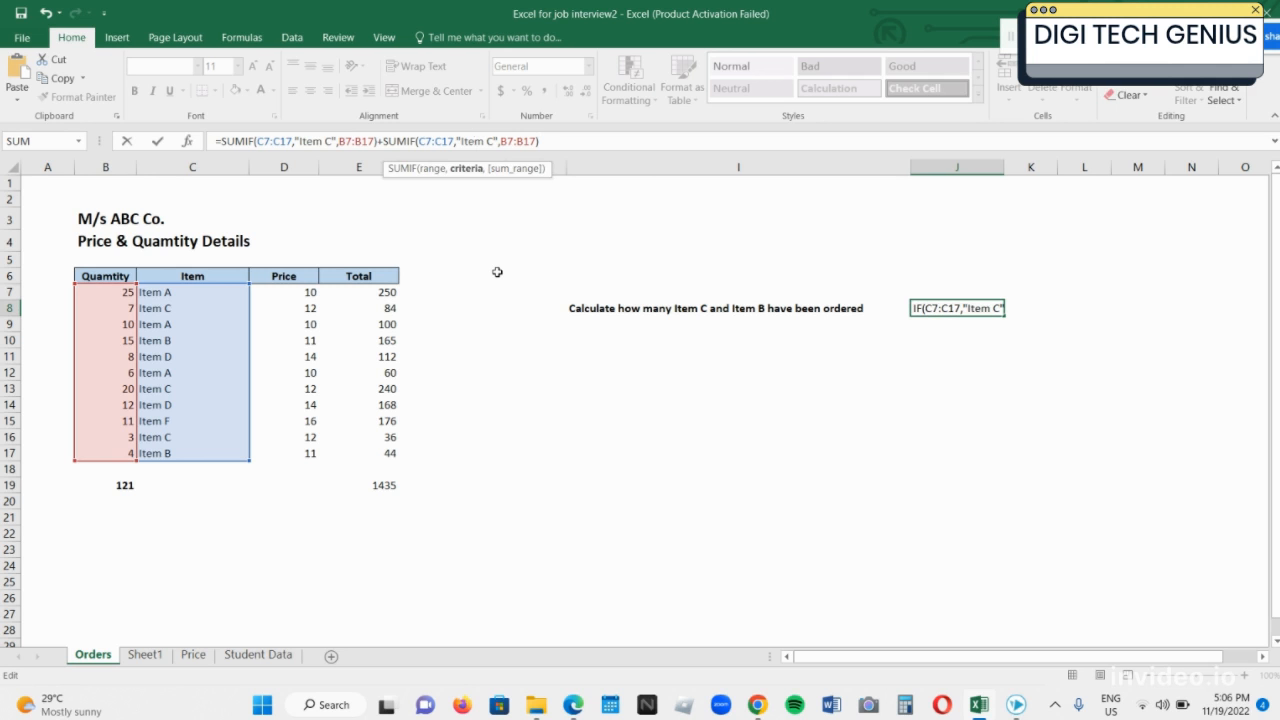
{"action": "key", "text": "shift+Right"}
{"action": "type", "text": "B"}
{"action": "key", "text": "Return"}
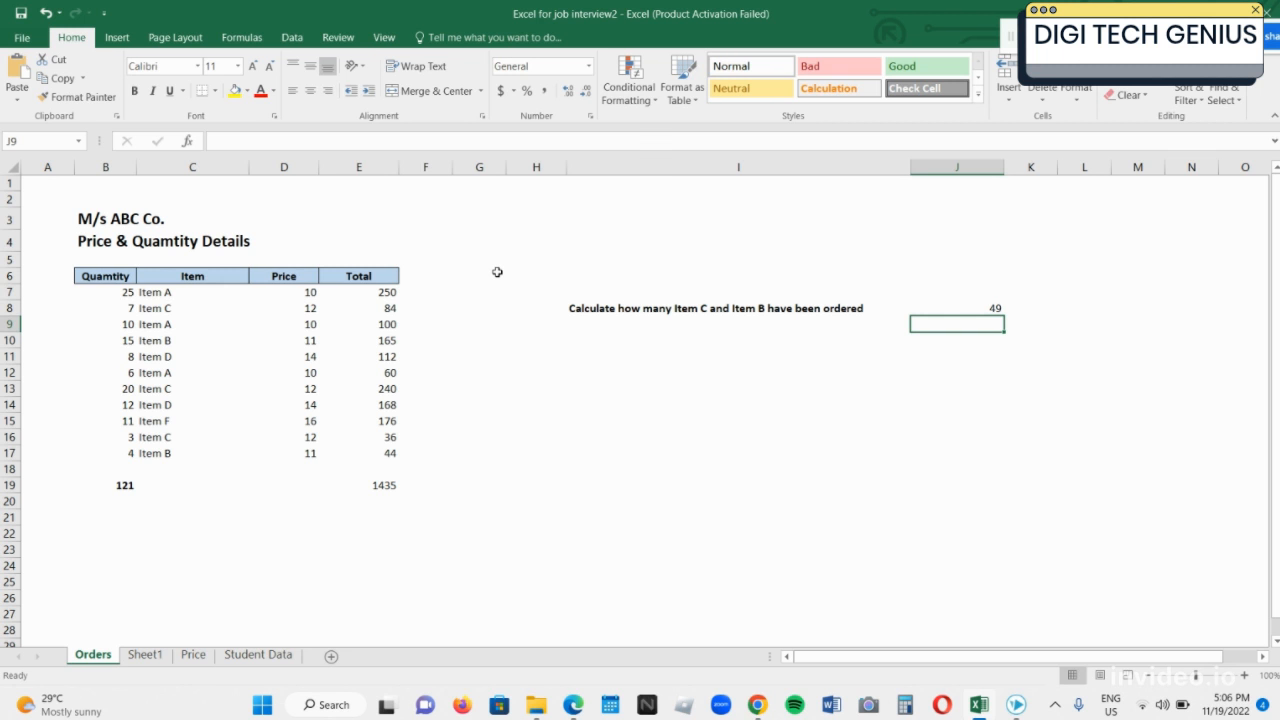
- Select the Item C and Item B quantities in column B together to check their sum against J8
{"action": "left_click", "coordinate": [118, 305]}
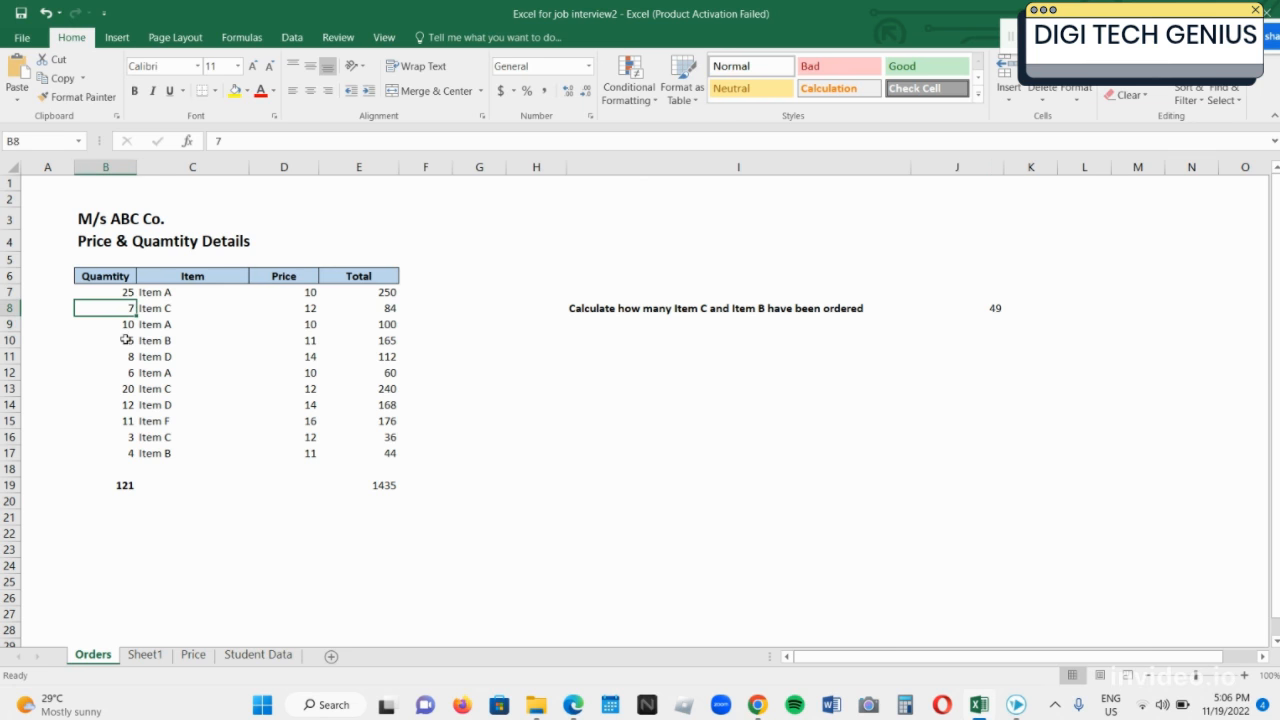
{"action": "left_click", "coordinate": [127, 340], "text": "ctrl"}
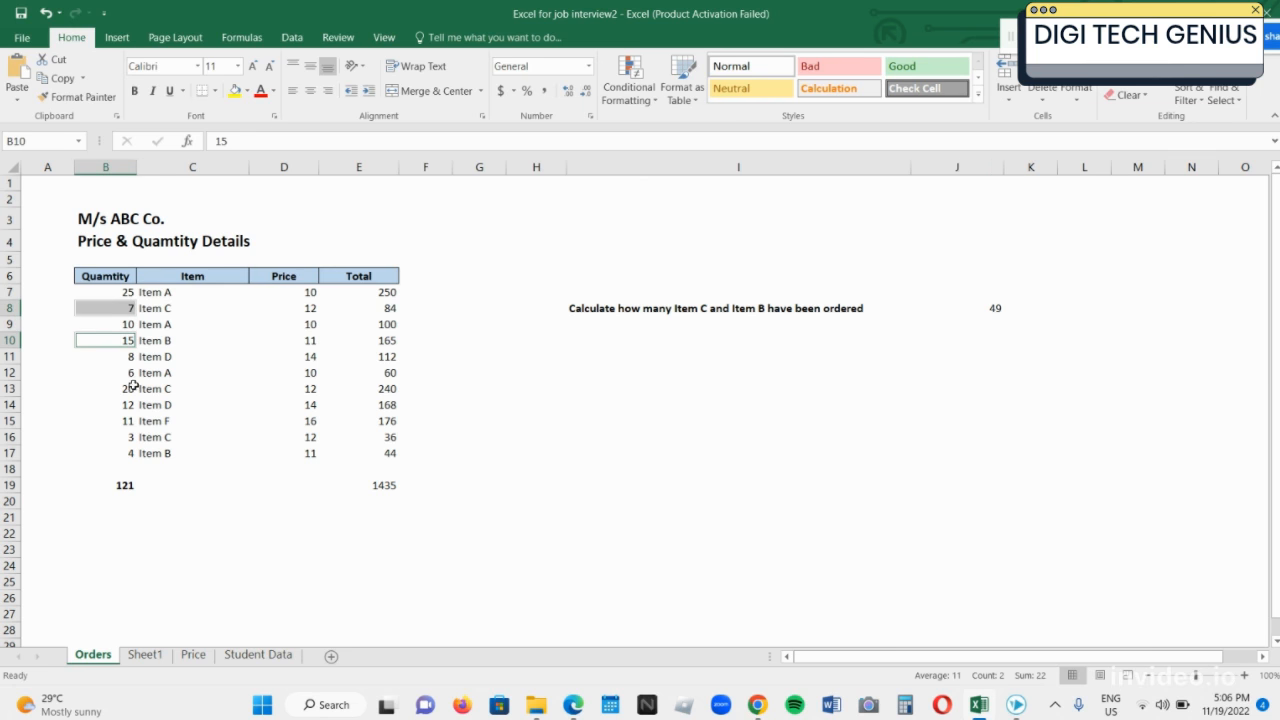
{"action": "left_click", "coordinate": [131, 388], "text": "ctrl"}
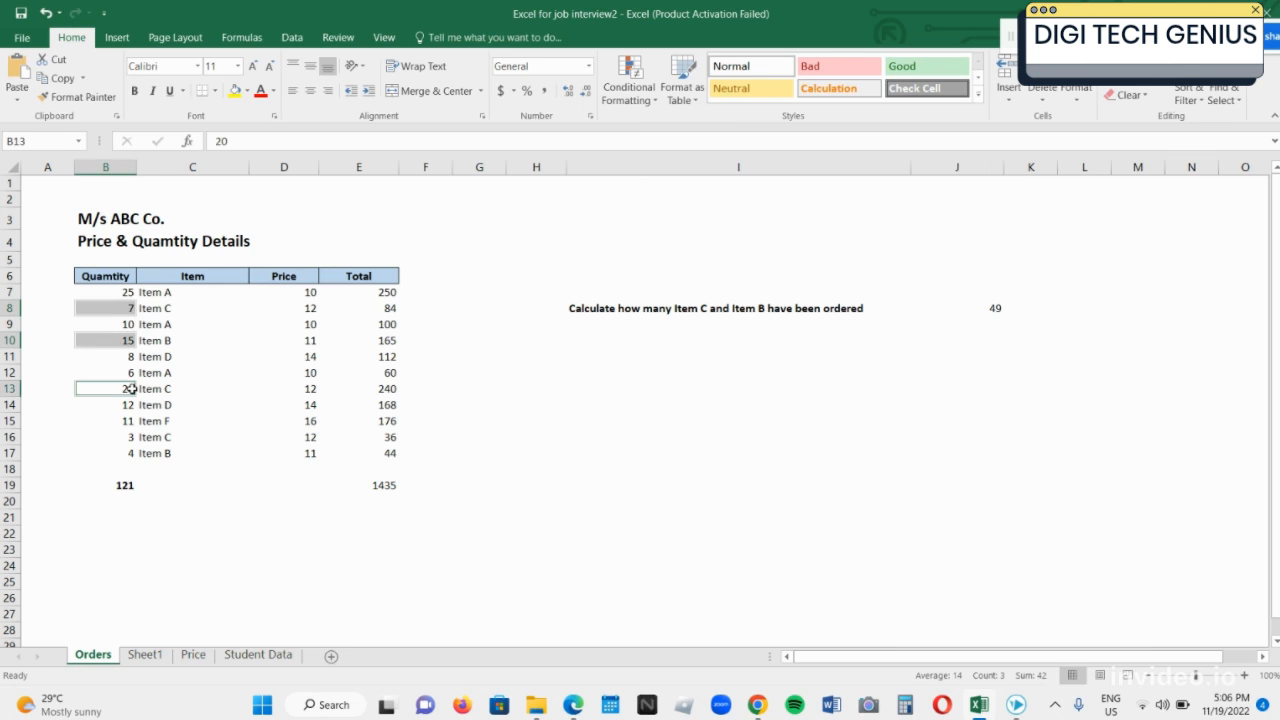
{"action": "left_click", "coordinate": [124, 456], "text": "ctrl"}
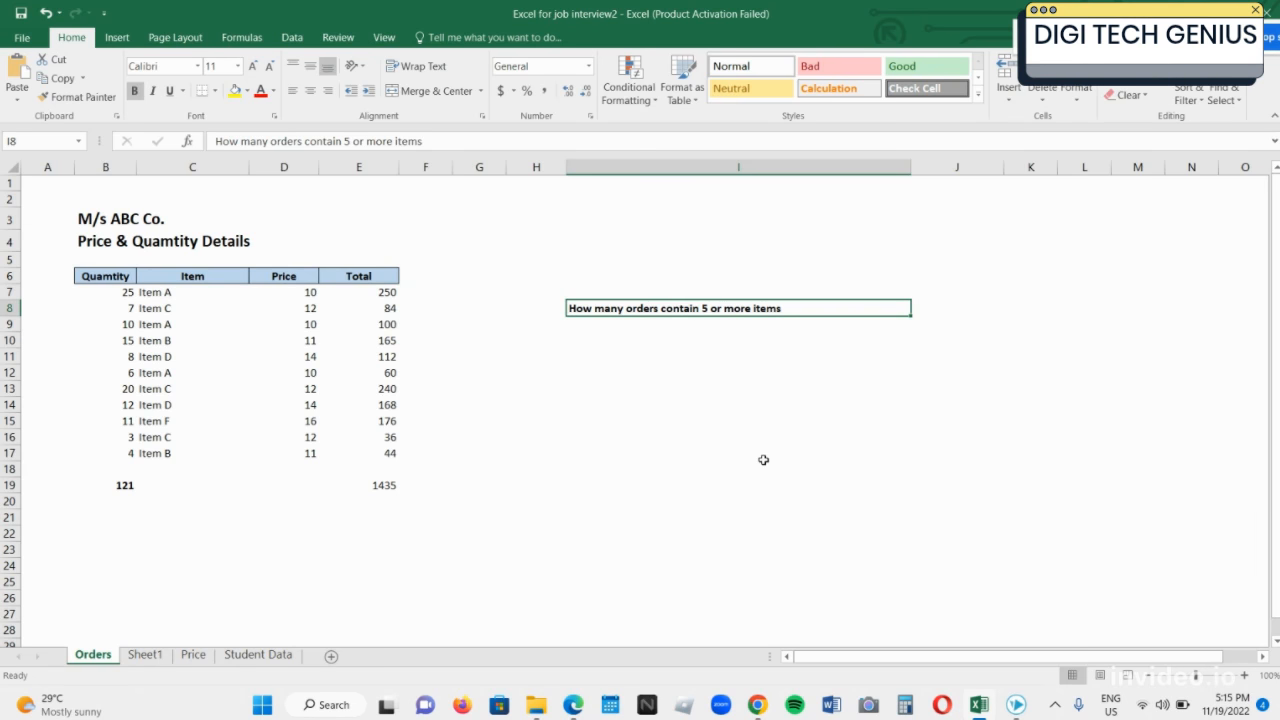
- For the orders with 5 or more items, enter =COUNTIF(B7:B17,">5") in J8
{"action": "key", "text": "Right"}
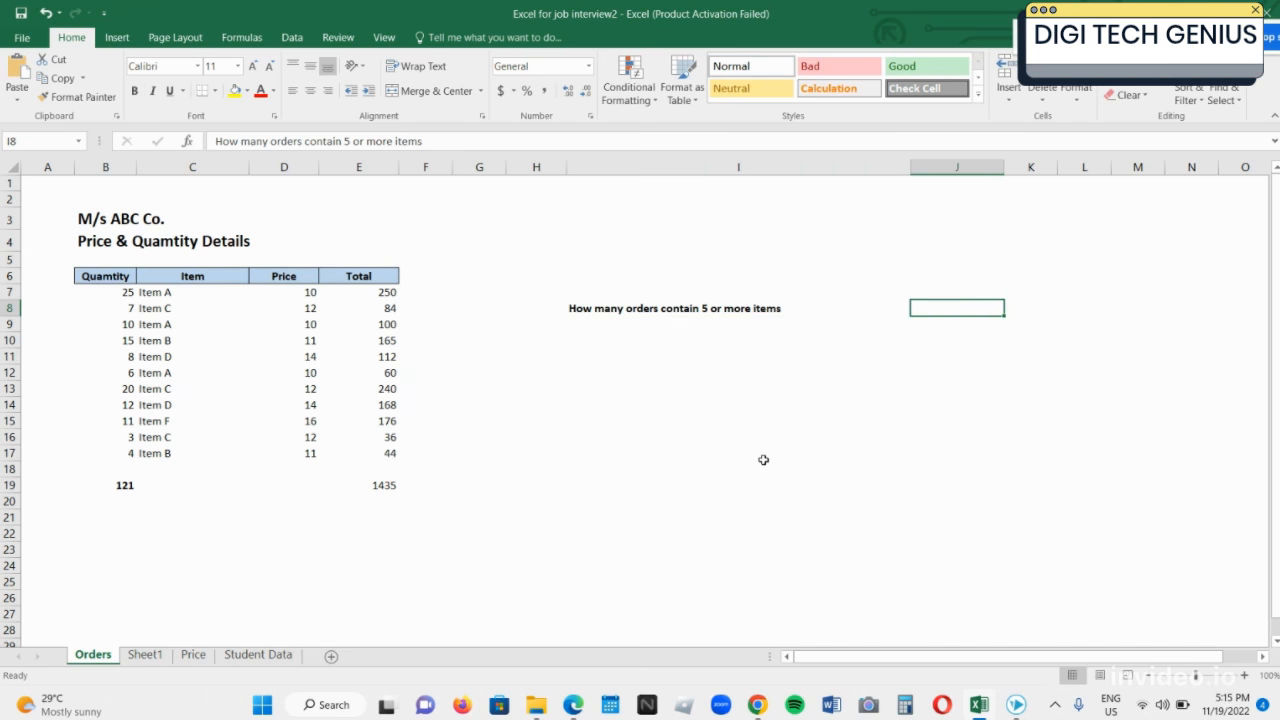
{"action": "type", "text": "="}
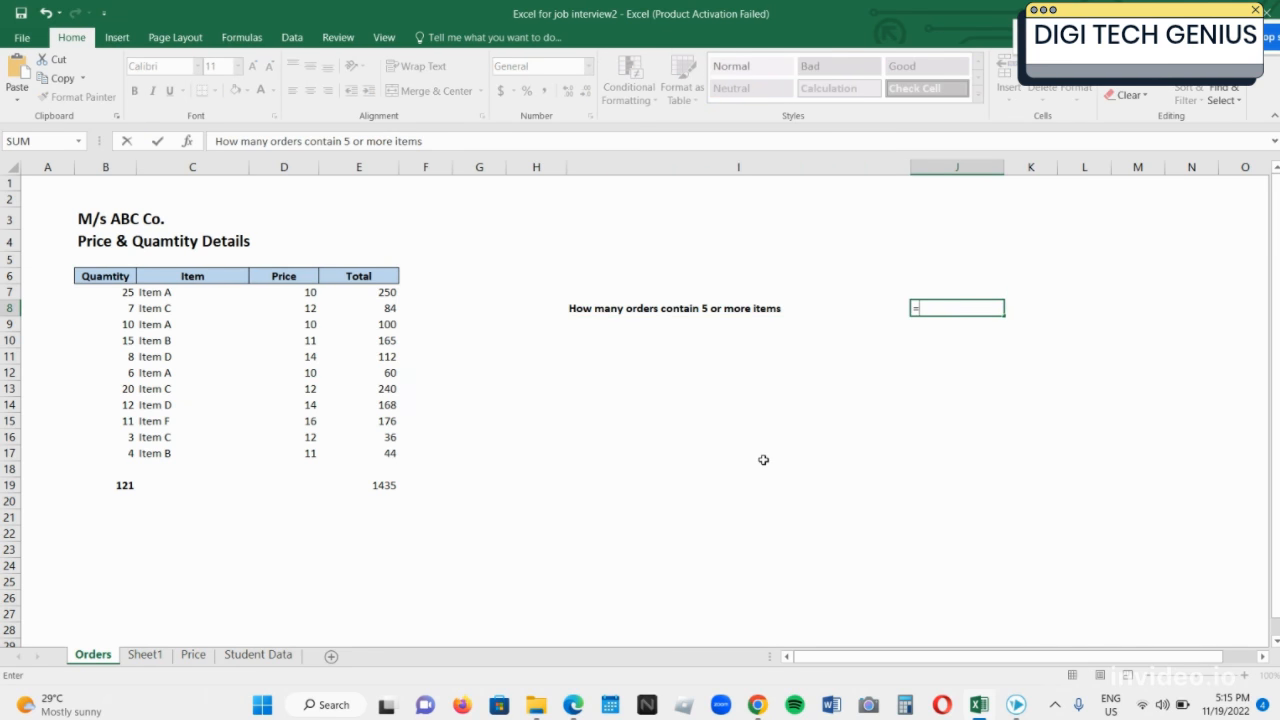
{"action": "type", "text": "count"}
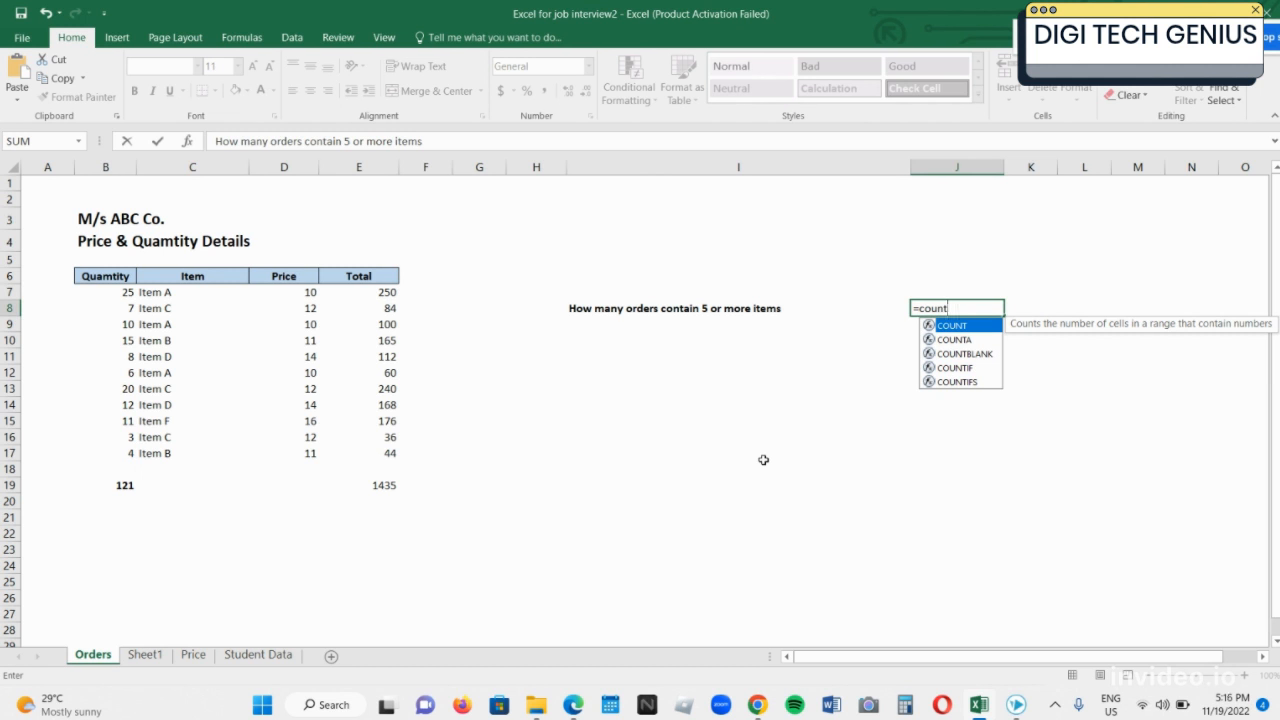
{"action": "type", "text": "if"}
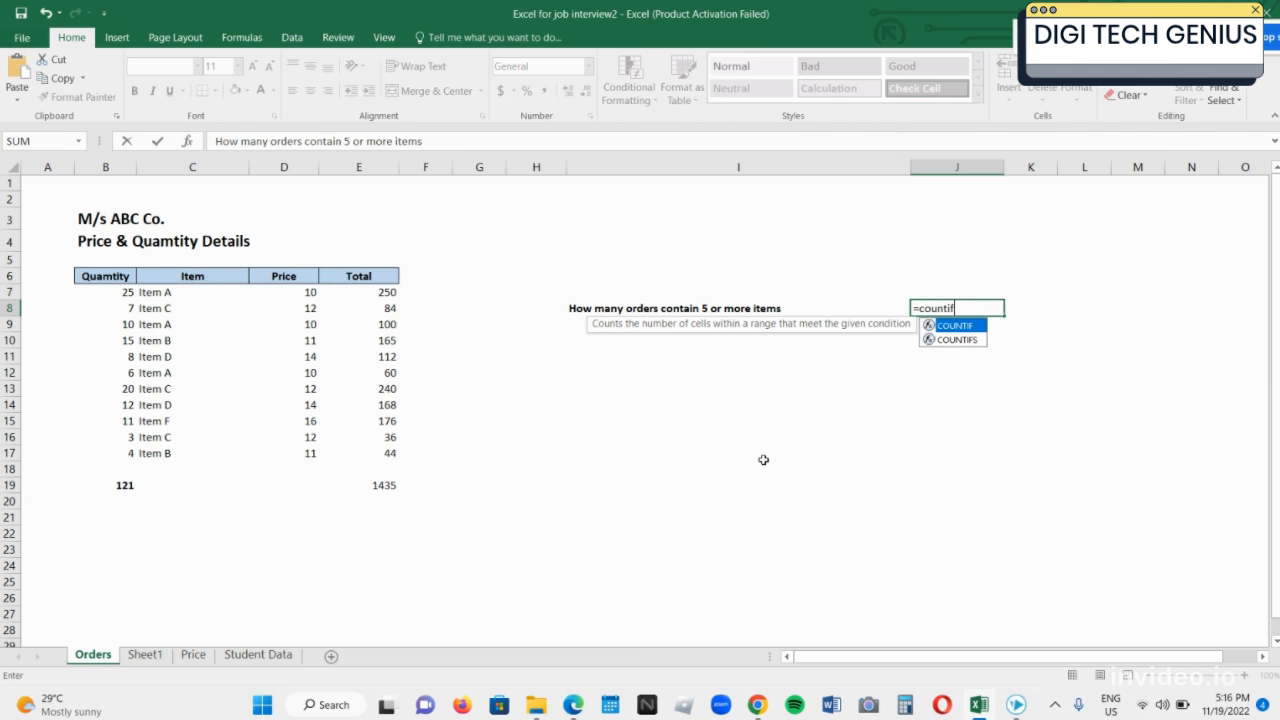
{"action": "type", "text": "("}
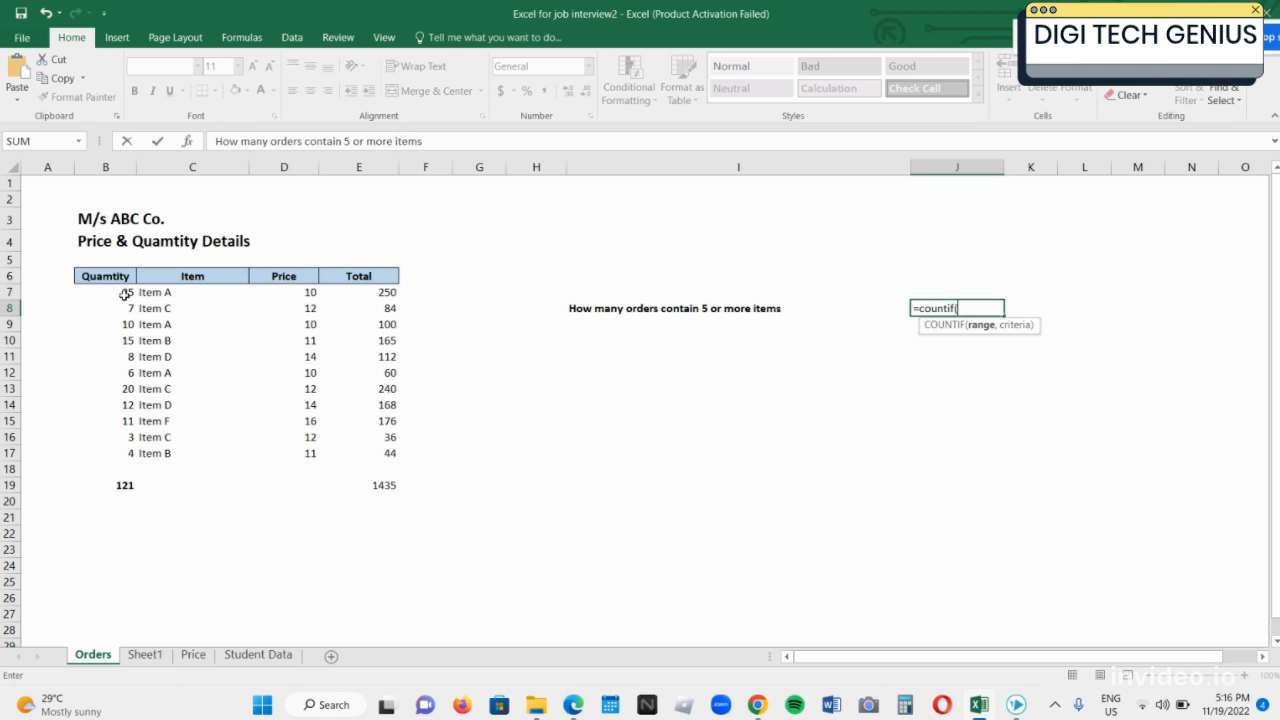
{"action": "left_click_drag", "start_coordinate": [128, 295], "coordinate": [117, 460]}
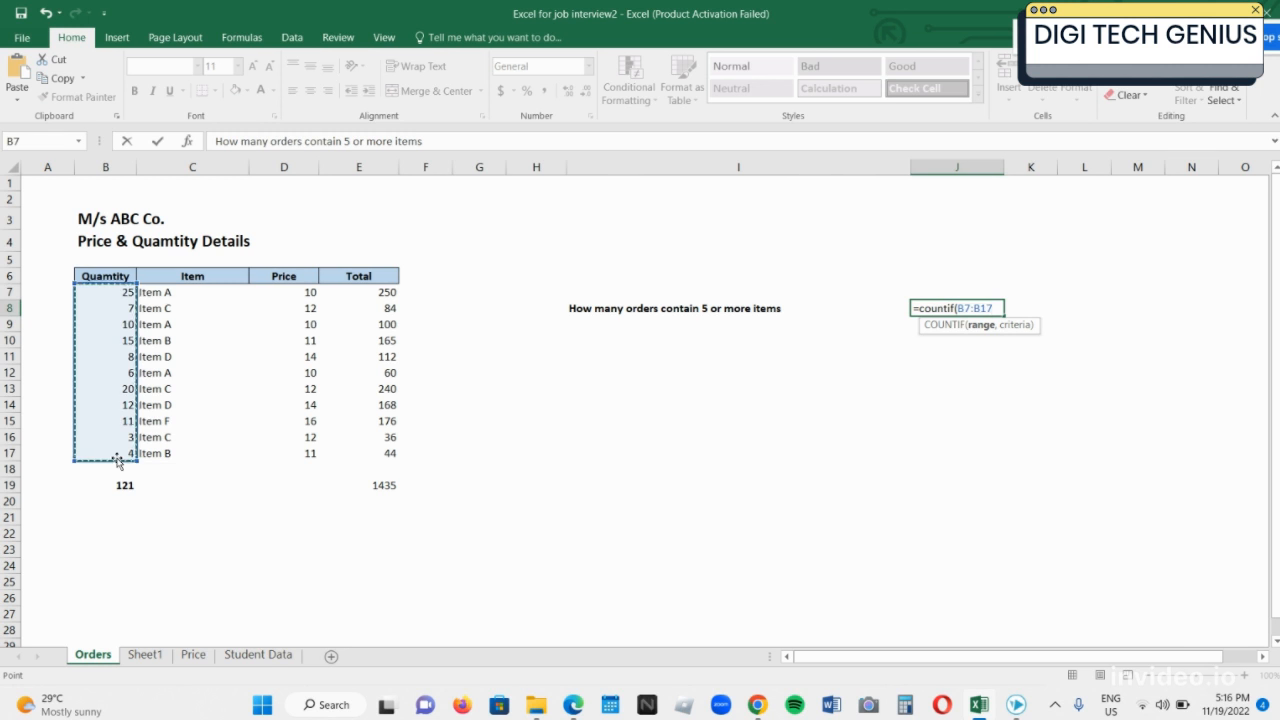
{"action": "type", "text": ","}
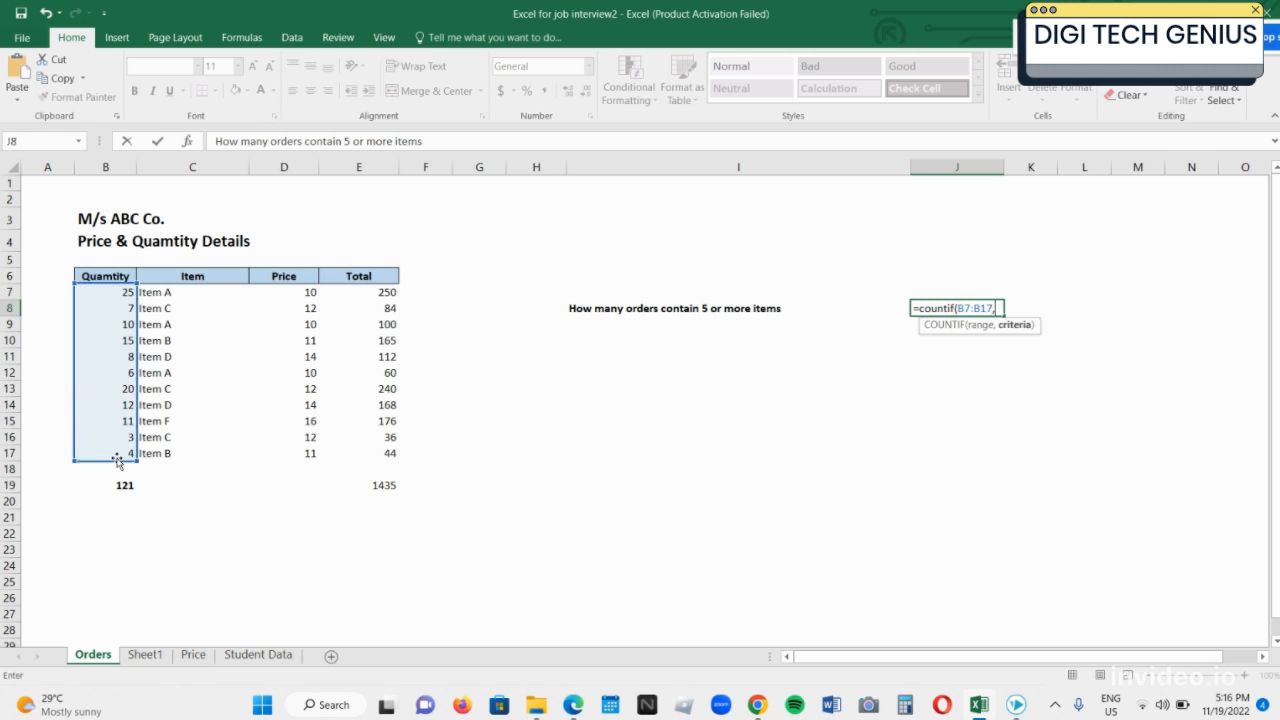
{"action": "type", "text": "\""}
{"action": "type", "text": ">5\""}
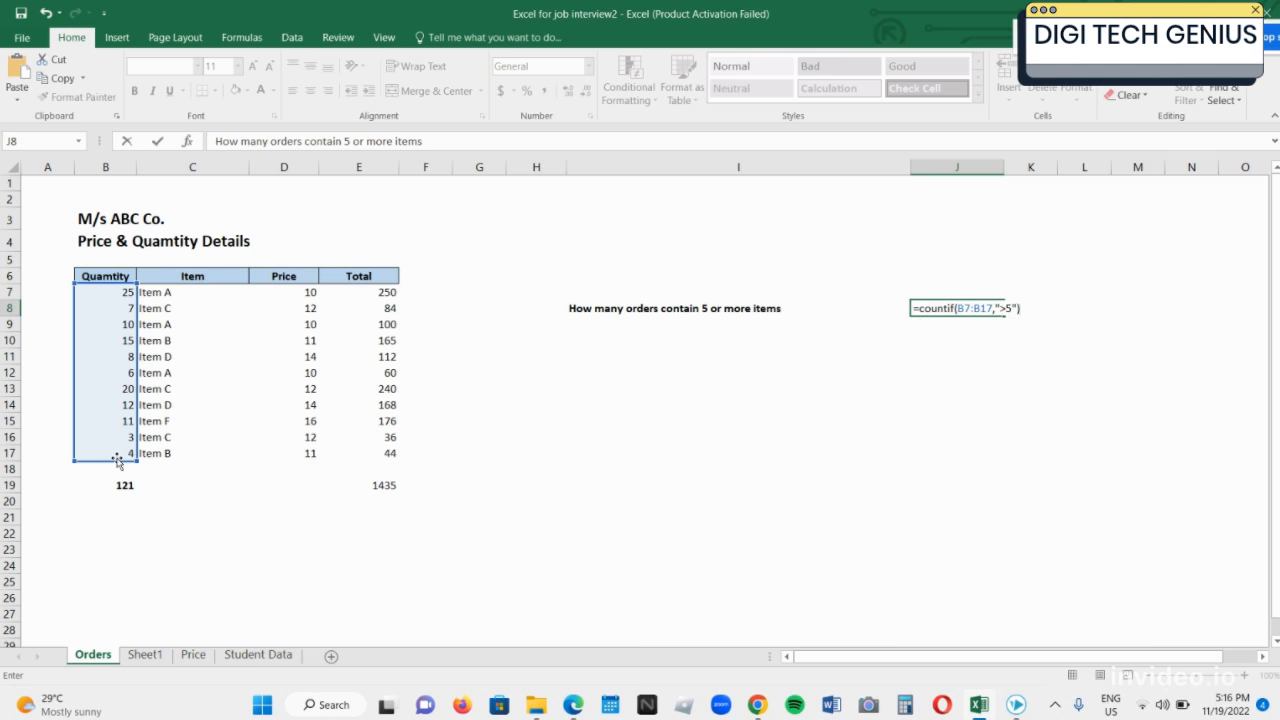
{"action": "key", "text": "Return"}
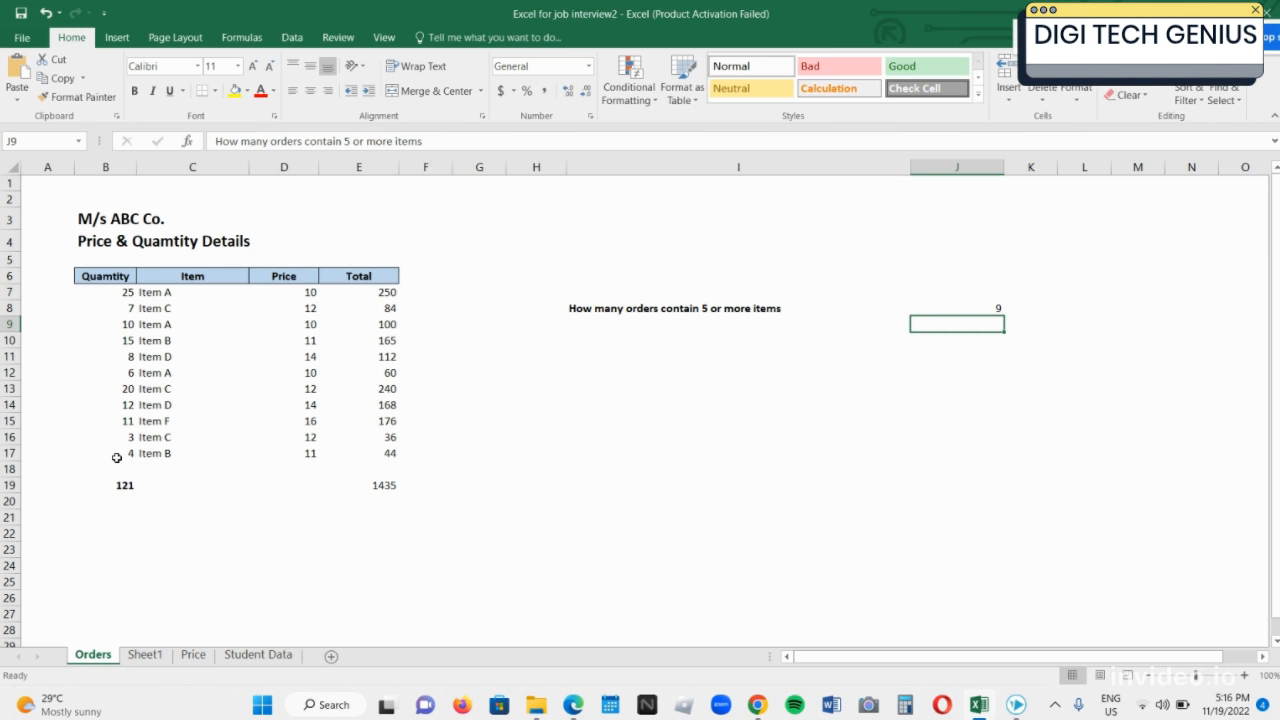
- Change the criteria of the COUNTIF formula in J8 to ">10"
{"action": "key", "text": "Up"}
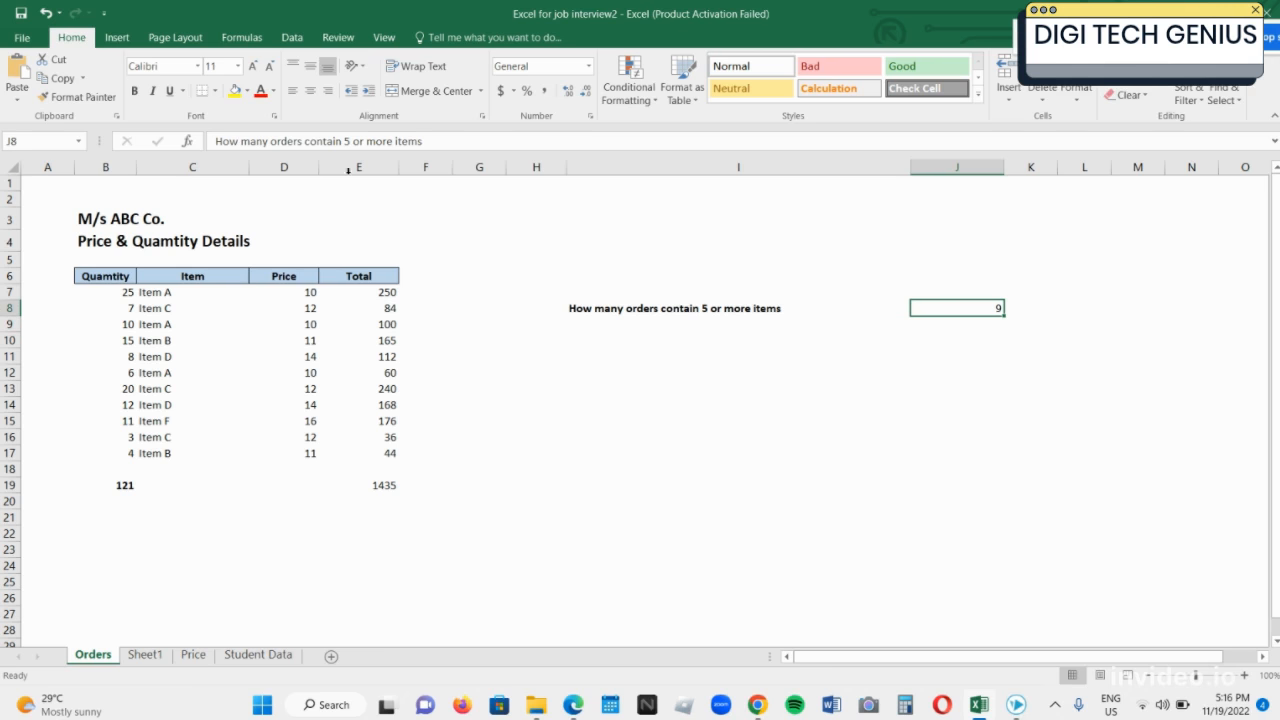
{"action": "double_click", "coordinate": [934, 309]}
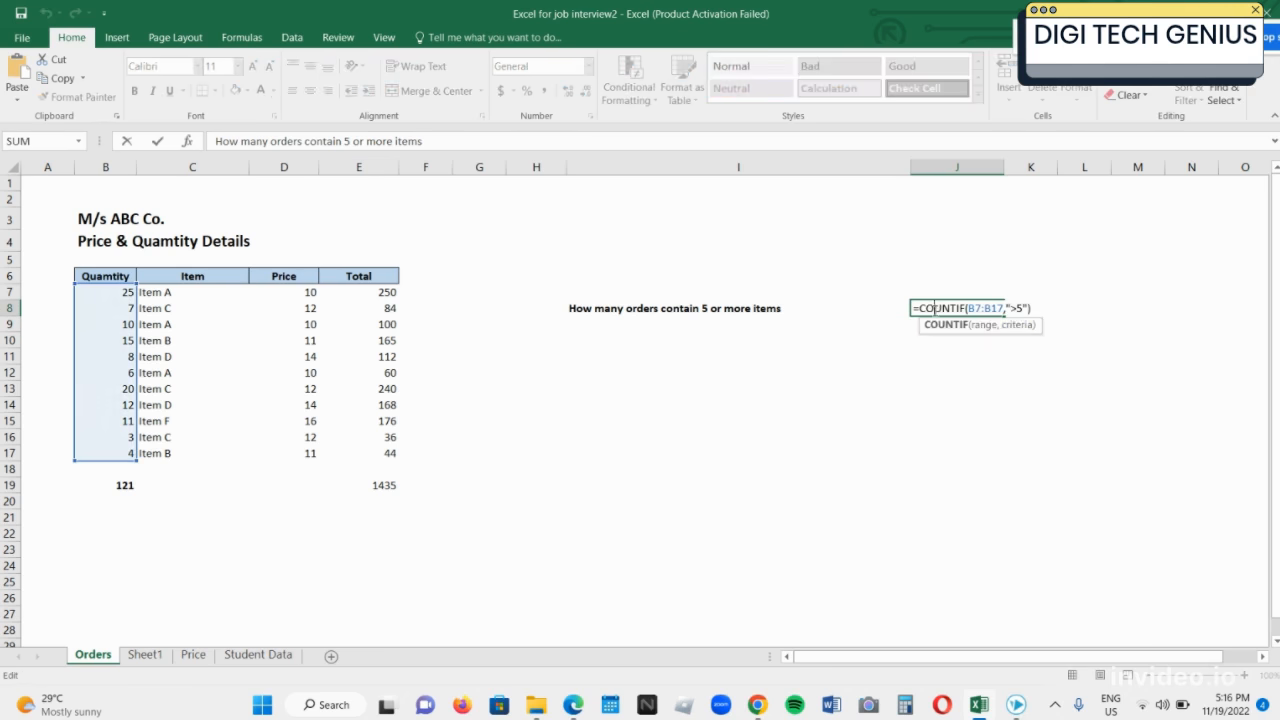
{"action": "left_click", "coordinate": [1022, 309]}
{"action": "key", "text": "BackSpace"}
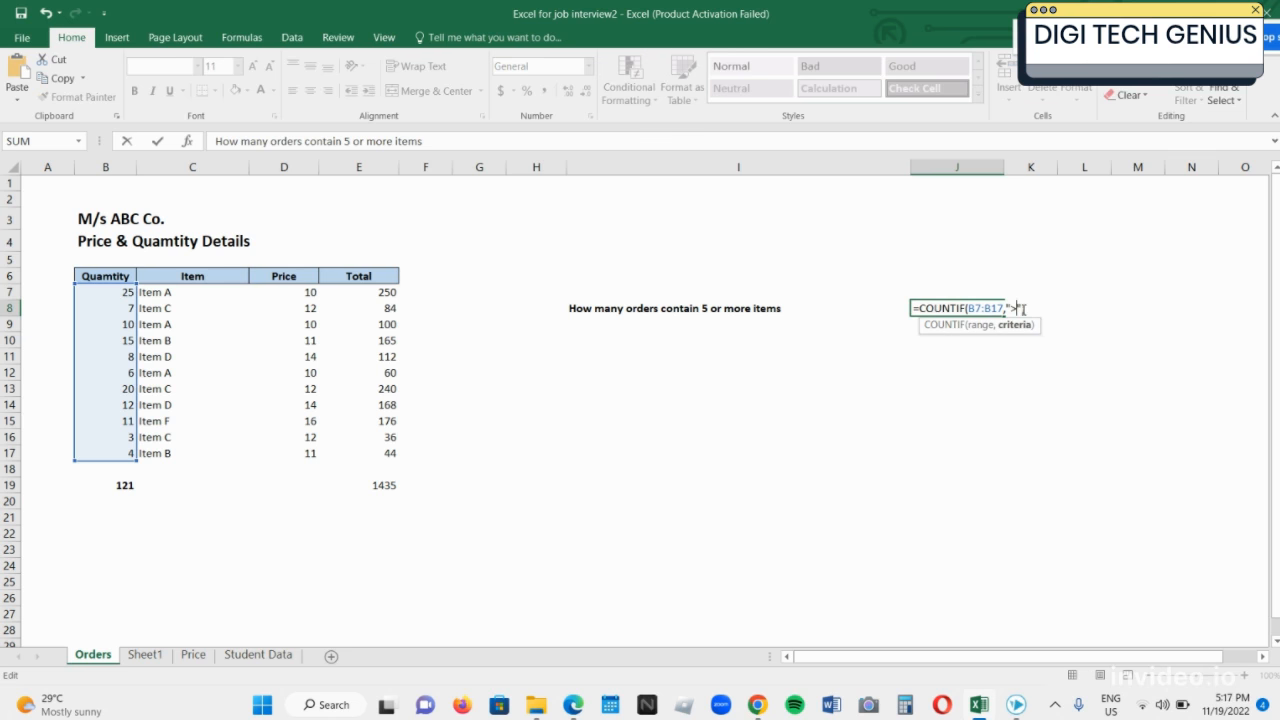
{"action": "type", "text": "10"}
{"action": "key", "text": "Return"}
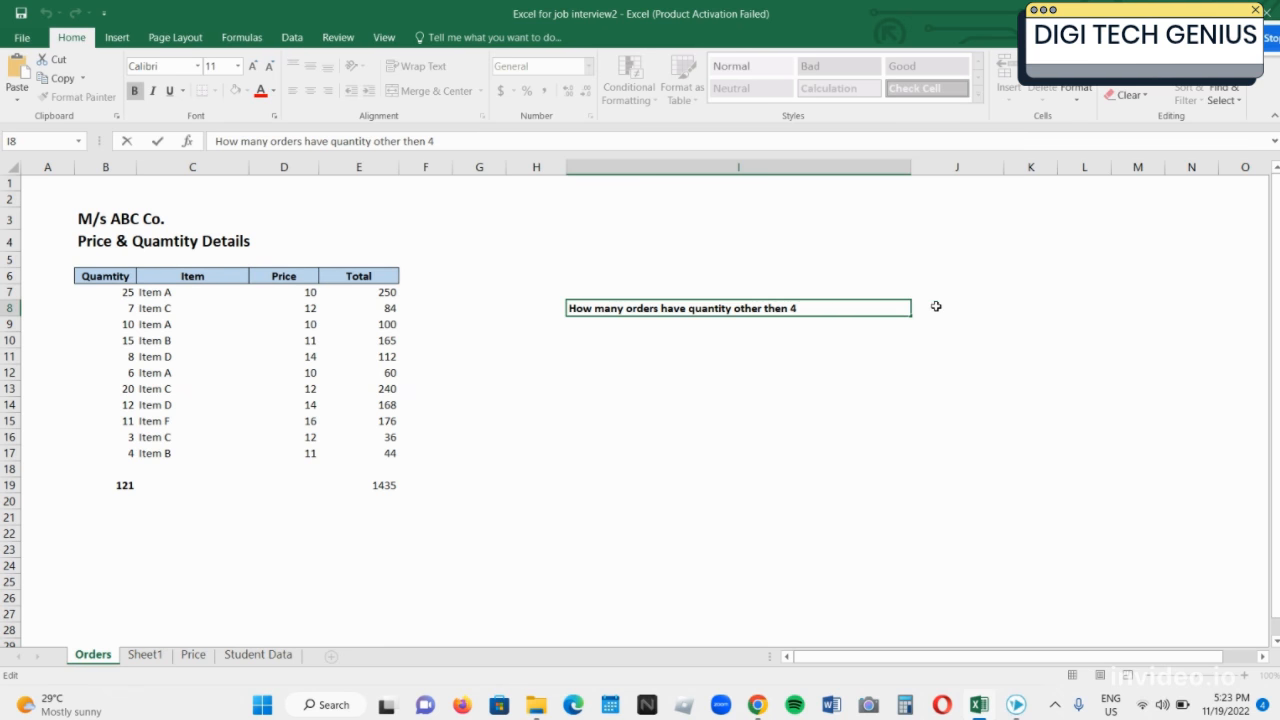
- For the orders with a quantity other than 4, enter =COUNTIF(B7:B17,"<>4") in J8
{"action": "left_click", "coordinate": [936, 306]}
{"action": "type", "text": "=c"}
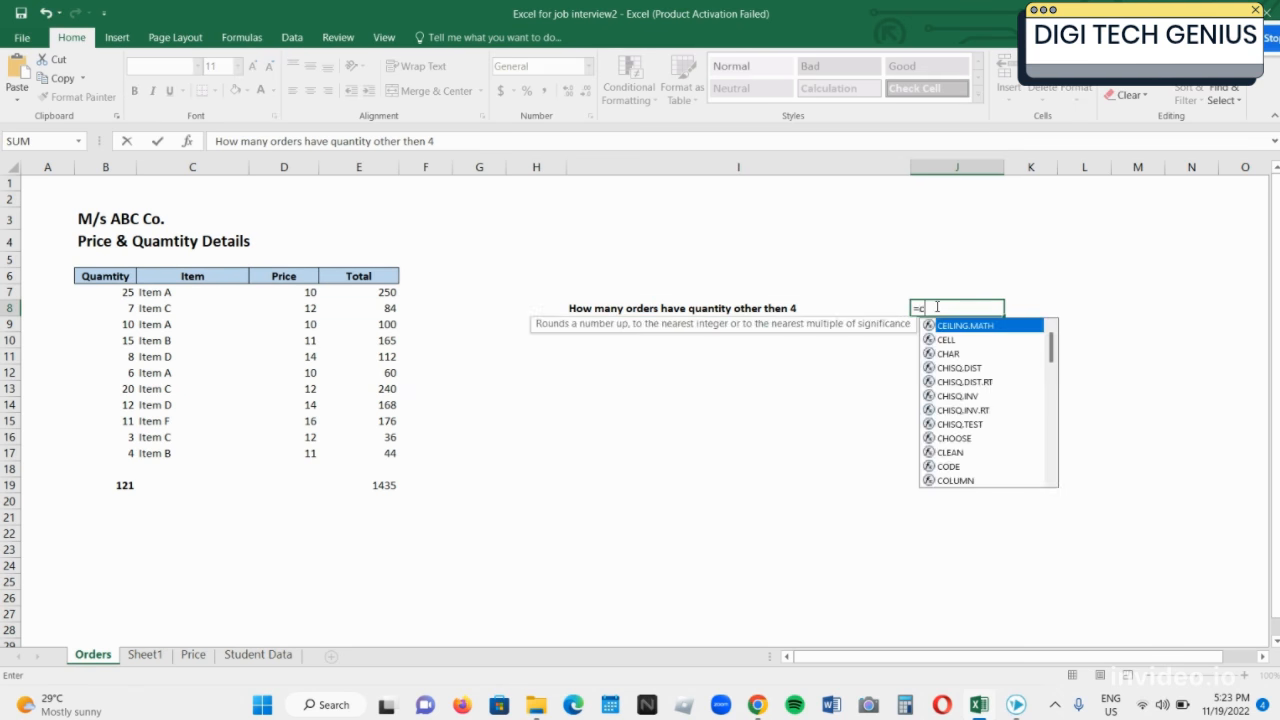
{"action": "type", "text": "ountif"}
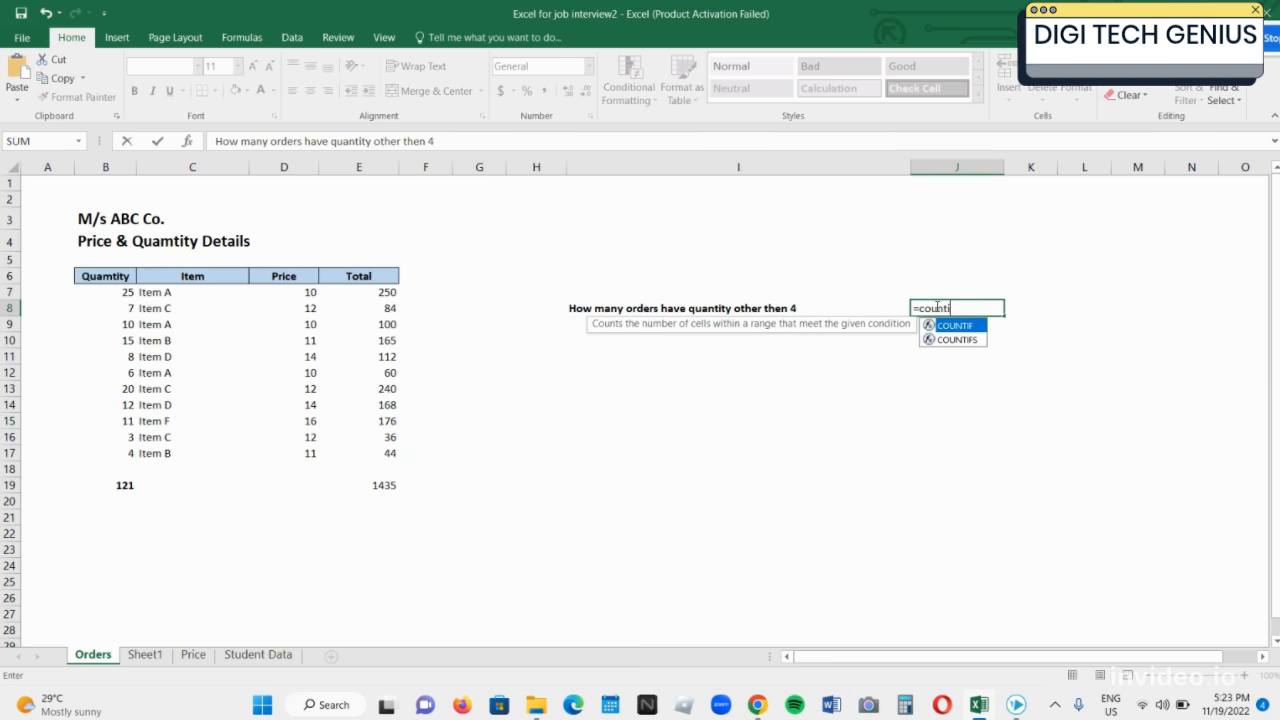
{"action": "type", "text": "("}
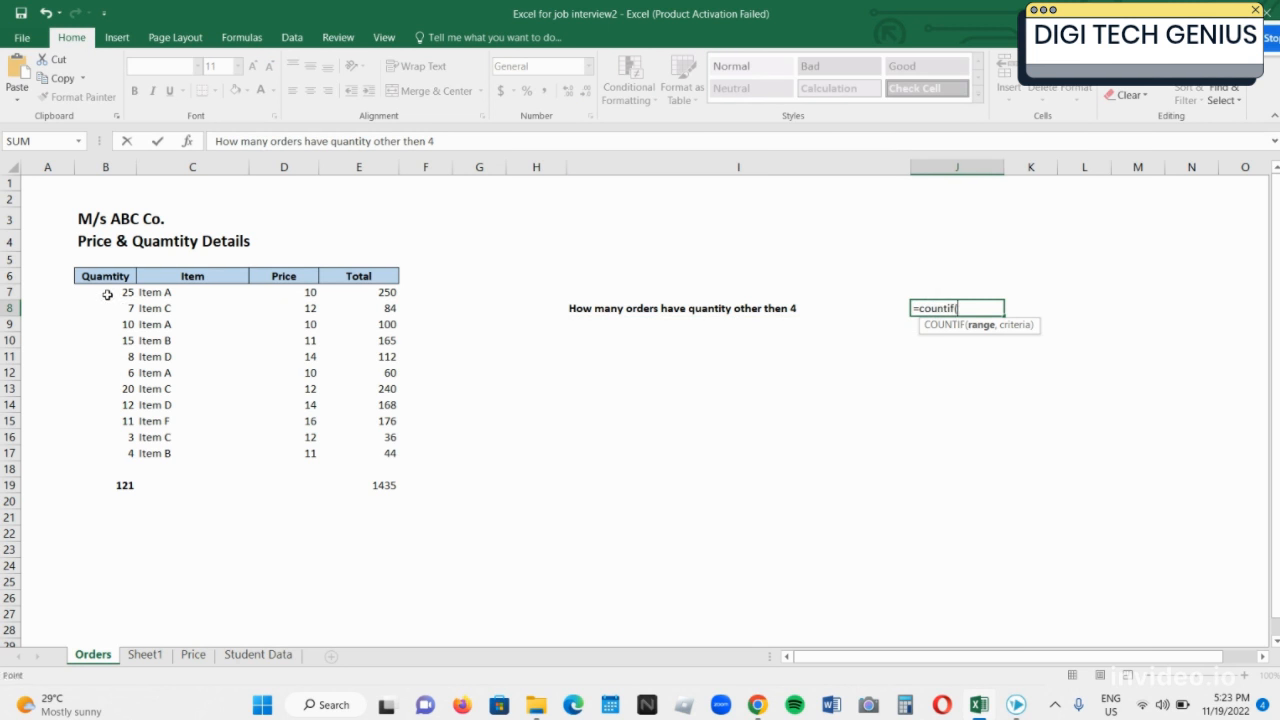
{"action": "left_click_drag", "start_coordinate": [108, 289], "coordinate": [122, 456]}
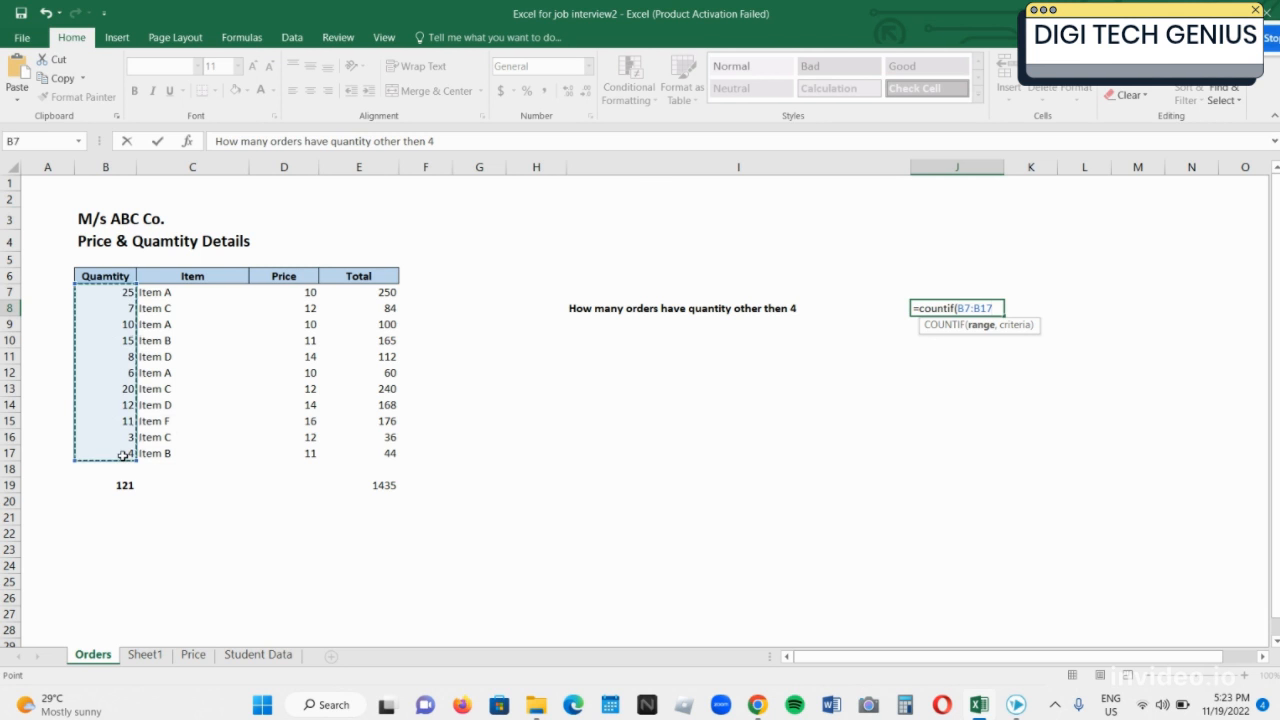
{"action": "type", "text": ","}
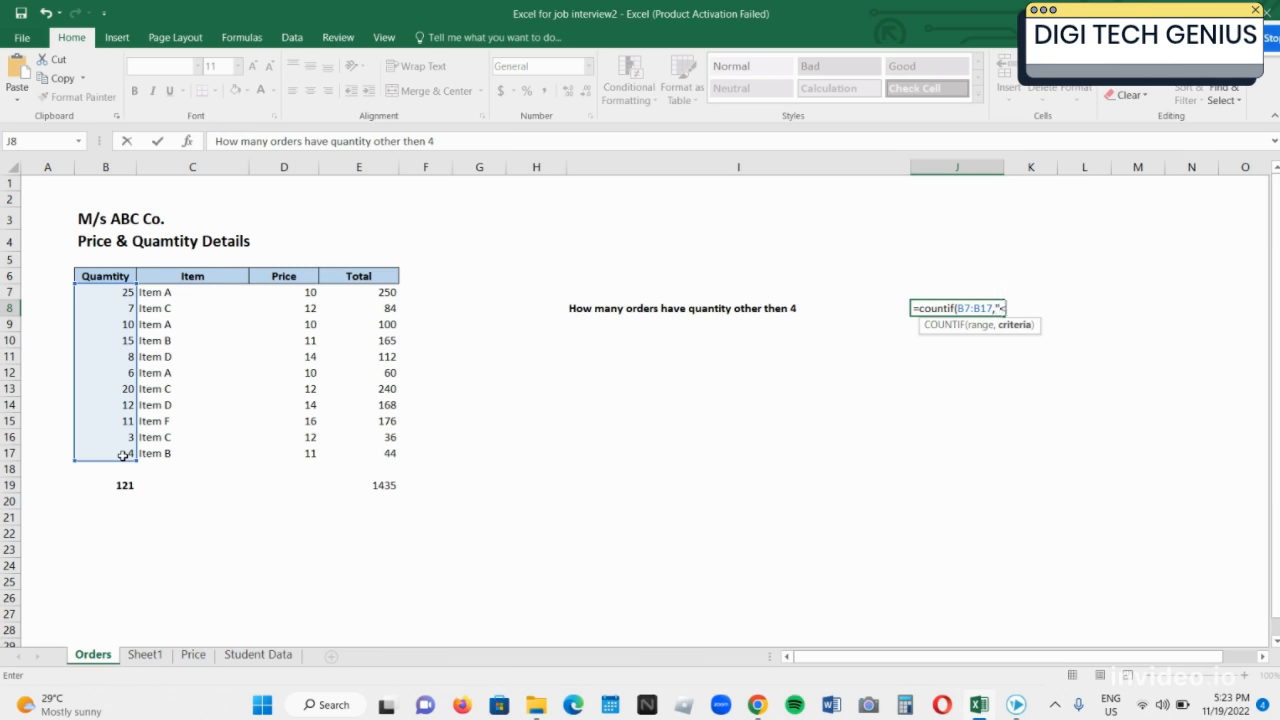
{"action": "type", "text": "<>4\")"}
{"action": "key", "text": "Return"}
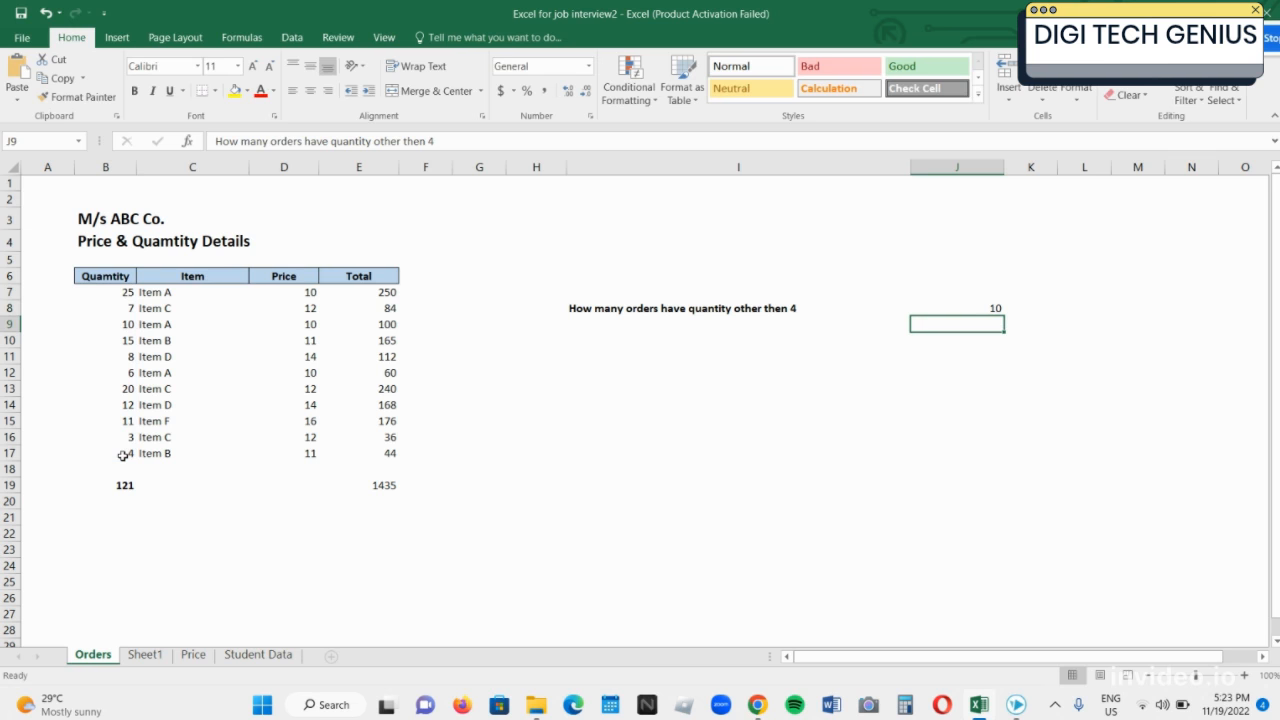
- Set the Item F quantity in B15 to 20 to test the COUNTIF formula
{"action": "left_click", "coordinate": [127, 453]}
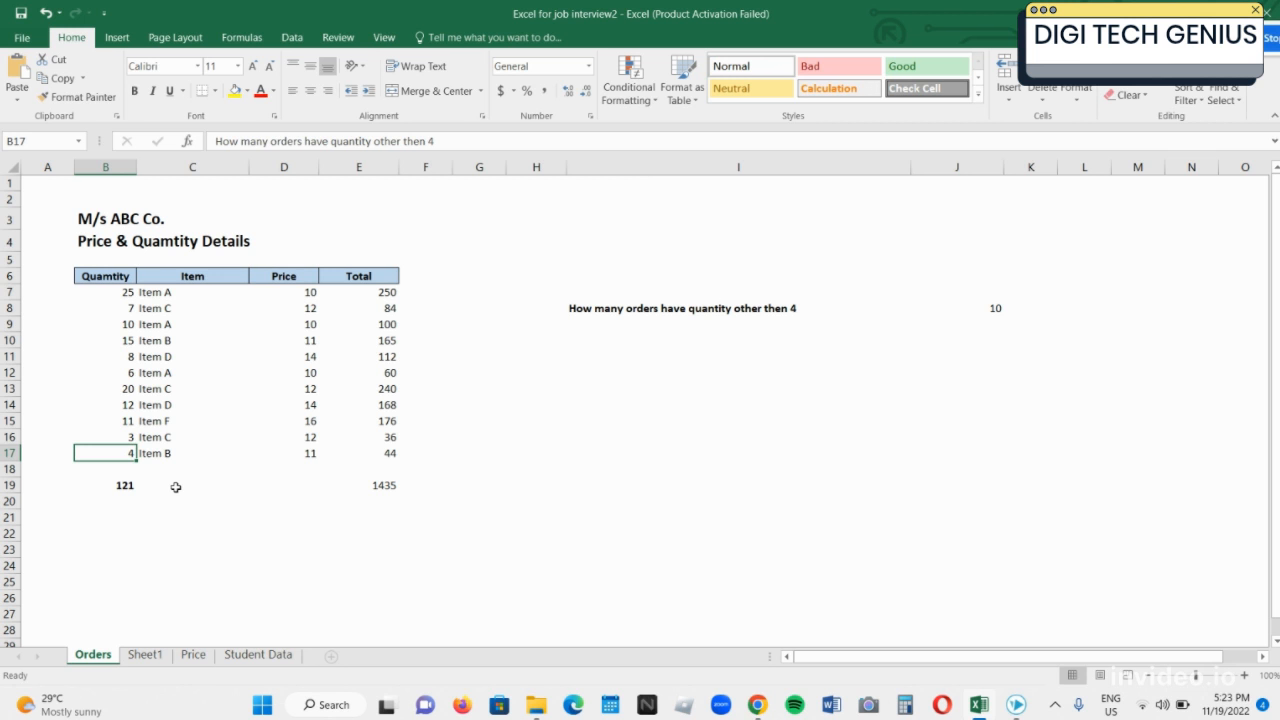
{"action": "left_click", "coordinate": [116, 418]}
{"action": "type", "text": "20"}
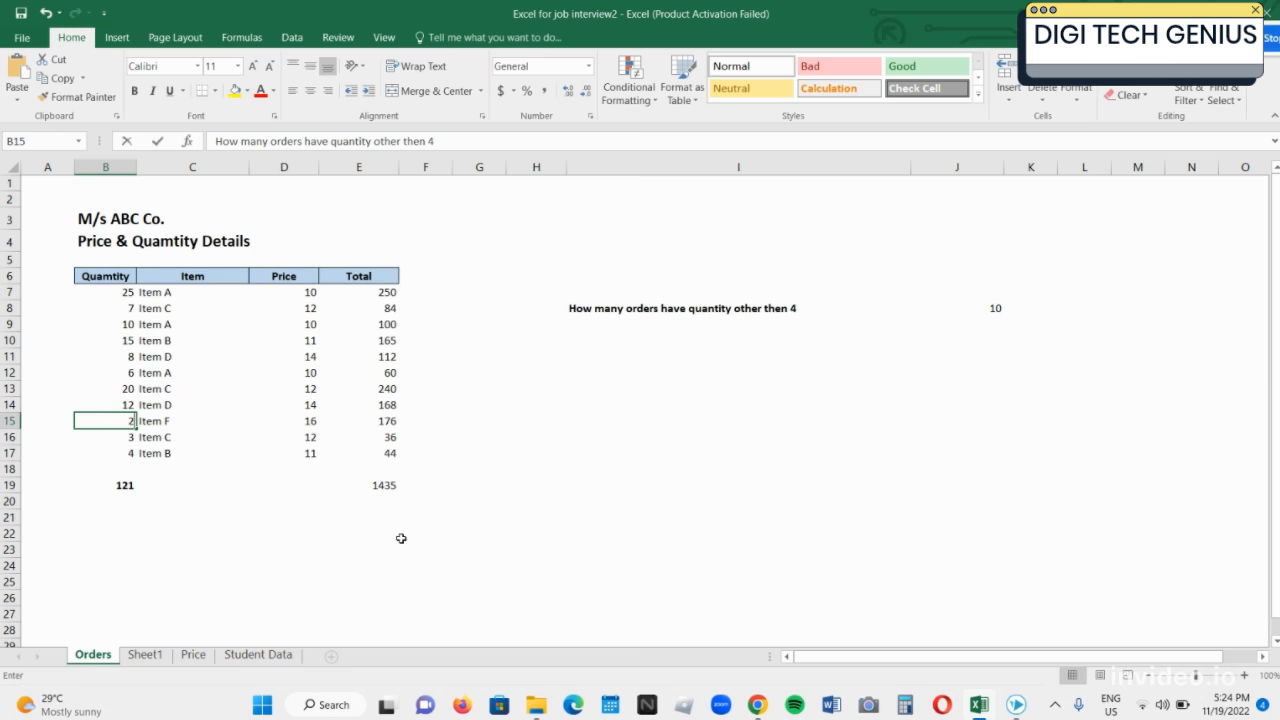
{"action": "key", "text": "Return"}
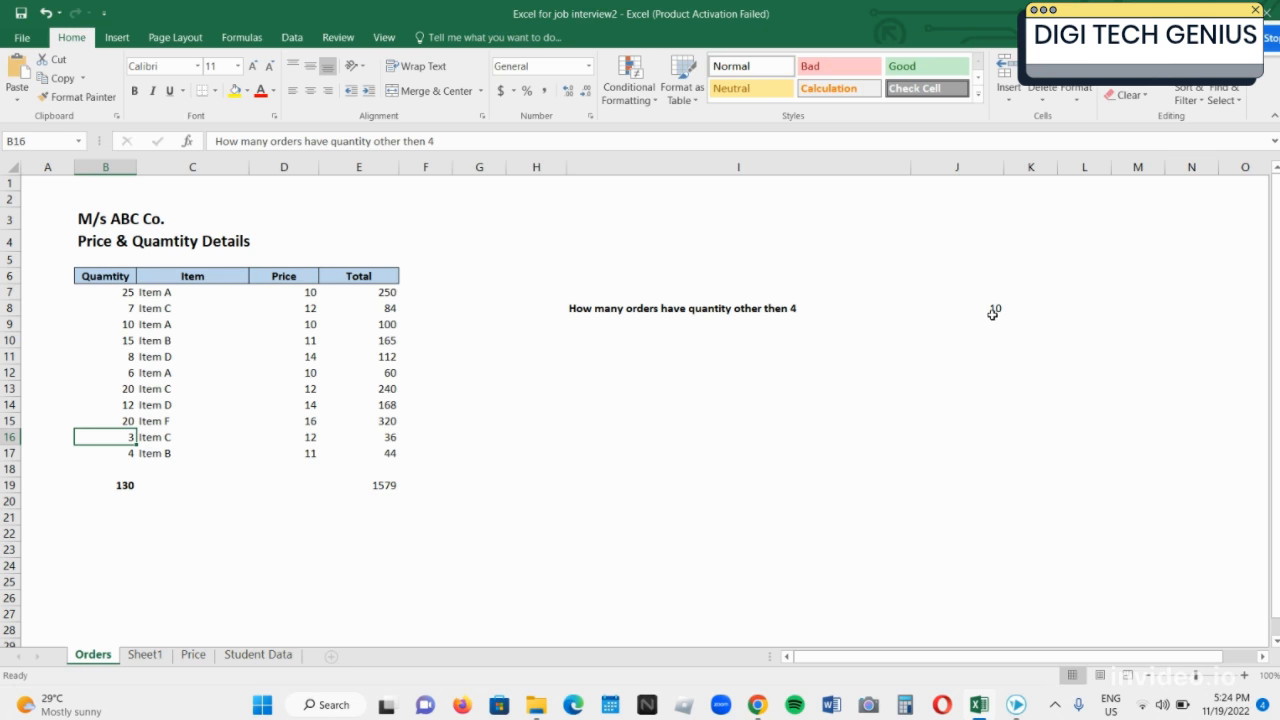
- Change the criteria of the COUNTIF formula in J8 to "<>20"
{"action": "left_click", "coordinate": [993, 313]}
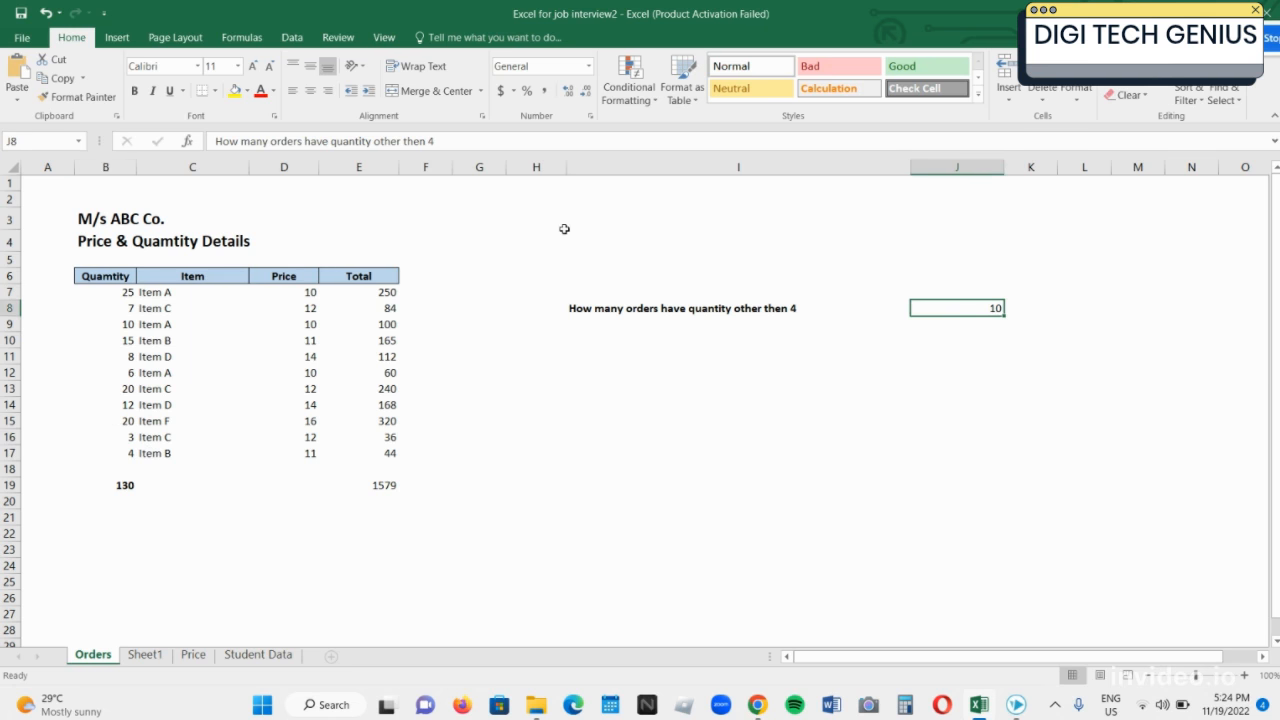
{"action": "double_click", "coordinate": [922, 307]}
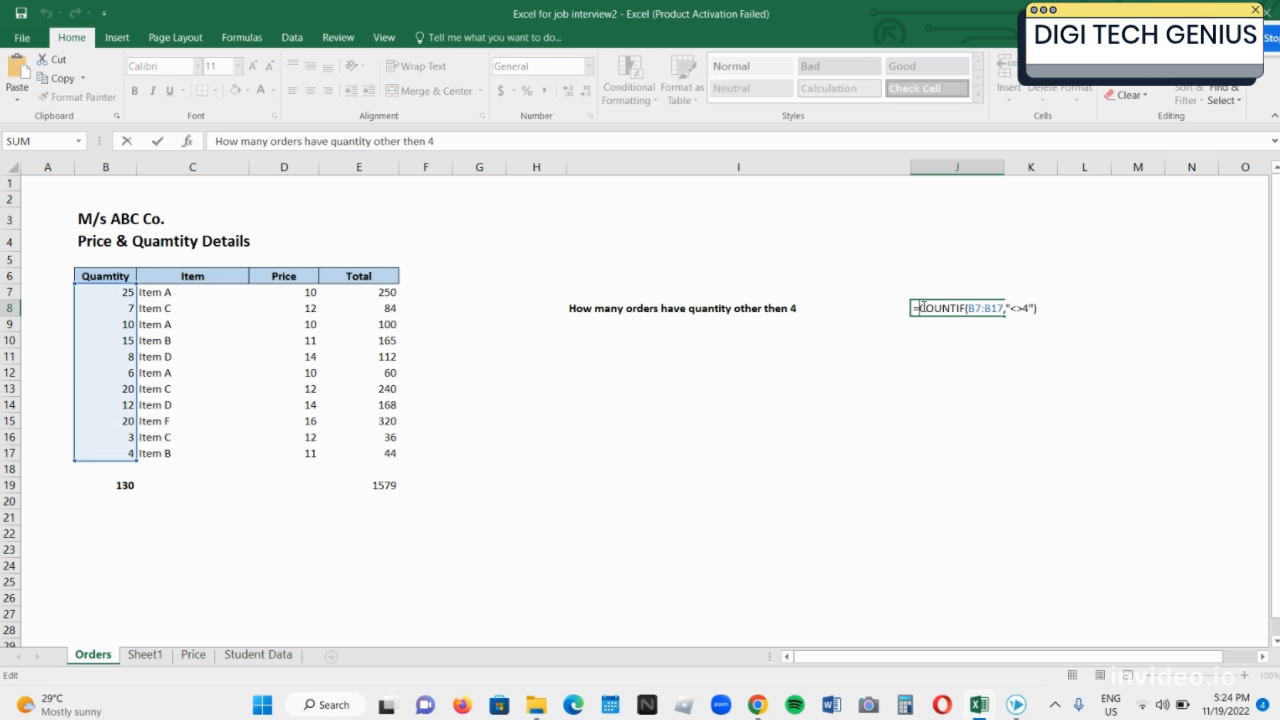
{"action": "left_click", "coordinate": [1024, 309]}
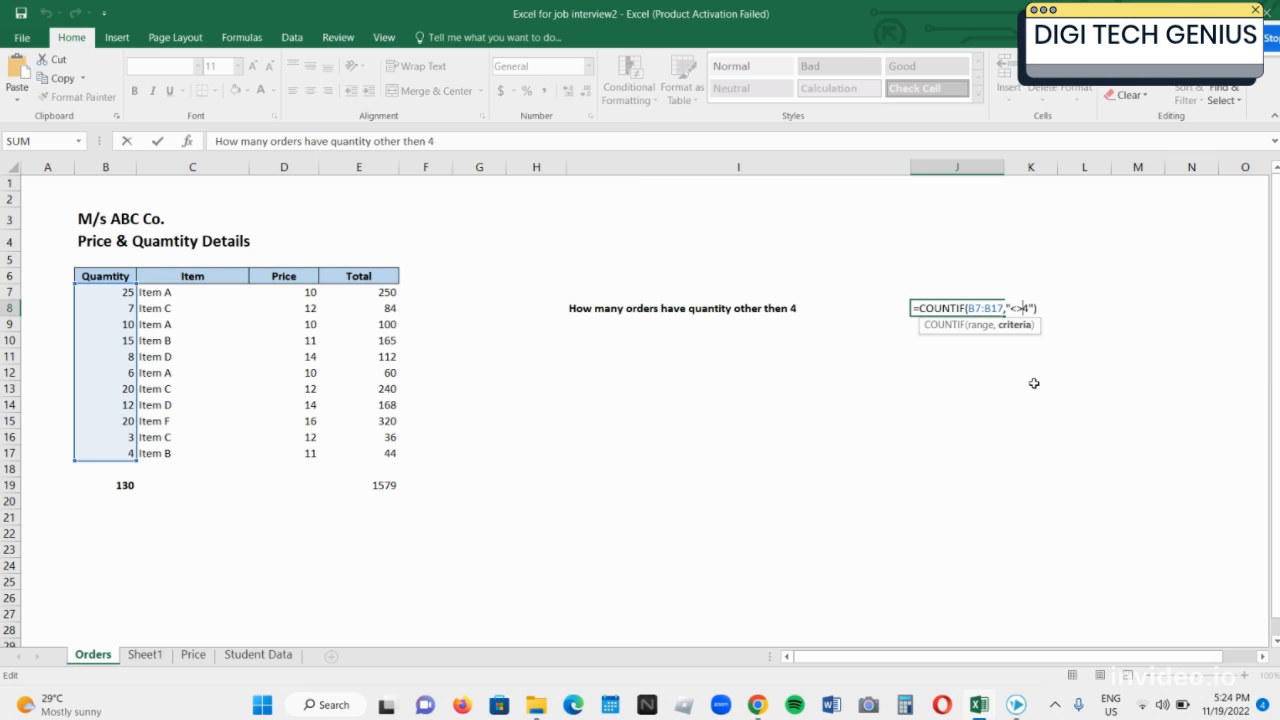
{"action": "key", "text": "Delete"}
{"action": "type", "text": "20"}
{"action": "key", "text": "Return"}
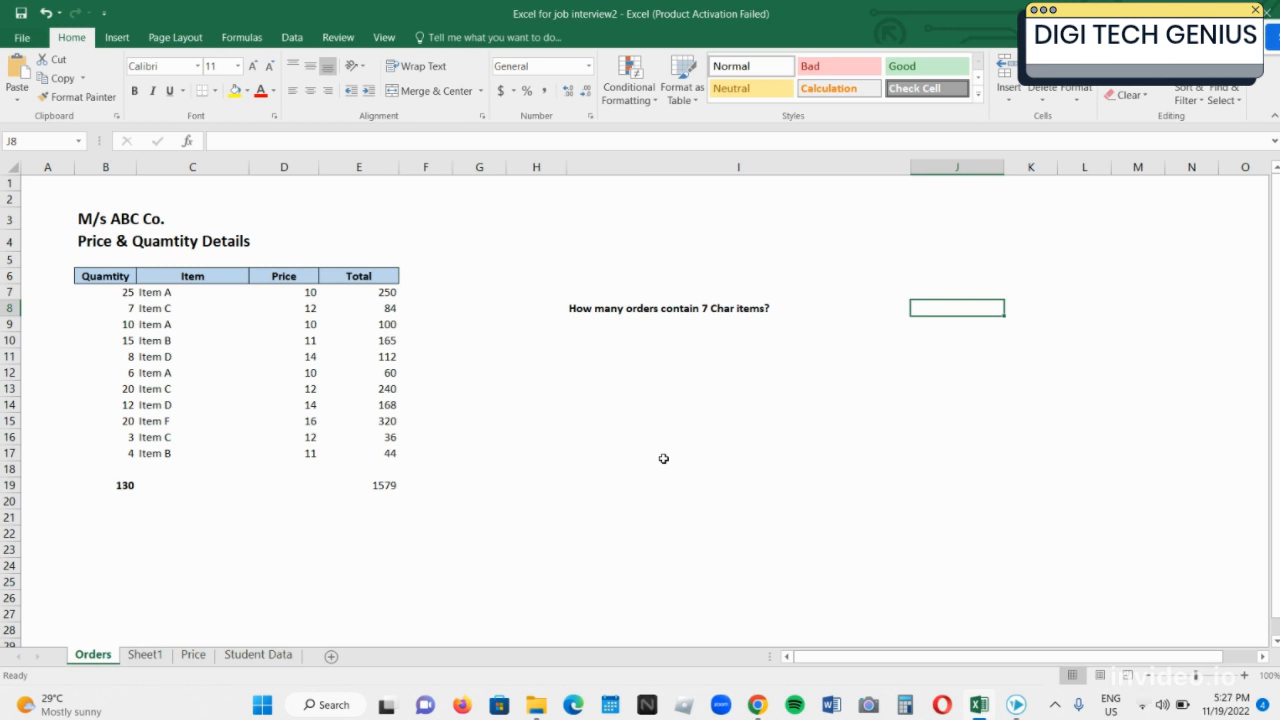
- Review the item names in column C against the 7-character items question in I8
{"action": "key", "text": "Left"}
{"action": "key", "text": "Left"}
{"action": "key", "text": "Left"}
{"action": "key", "text": "Left"}
{"action": "key", "text": "Left"}
{"action": "key", "text": "Left"}
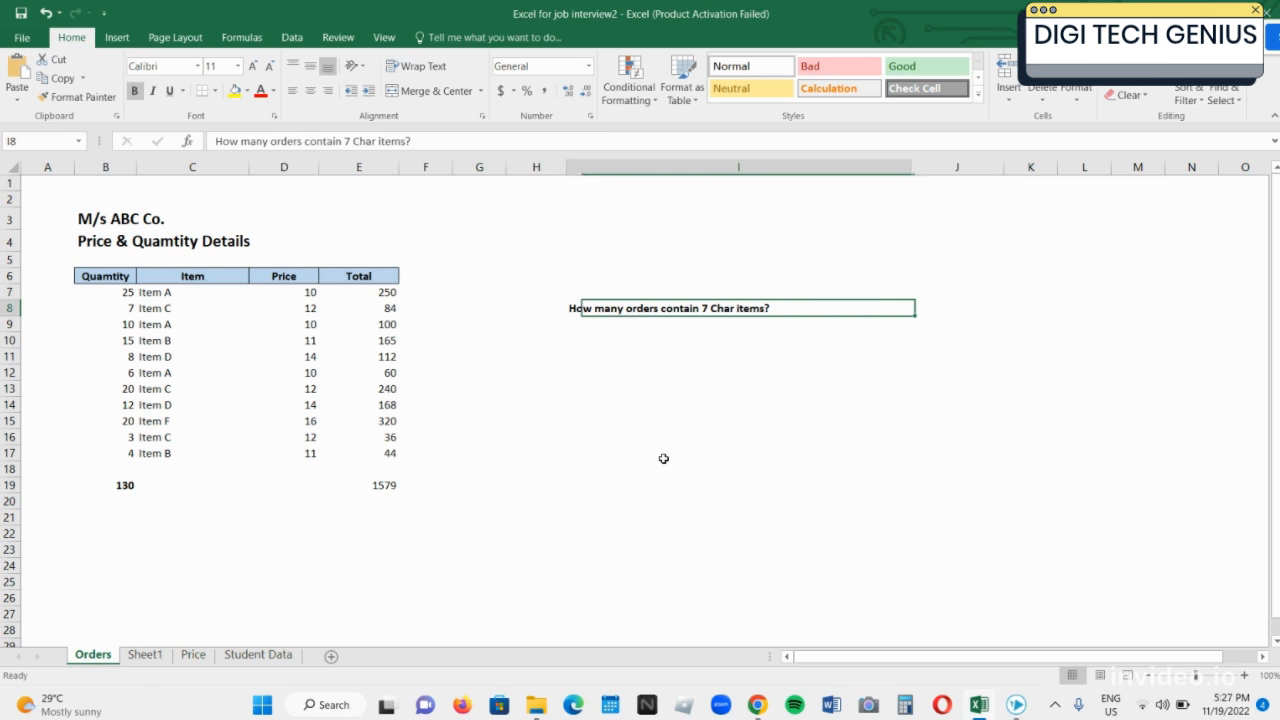
{"action": "key", "text": "Left"}
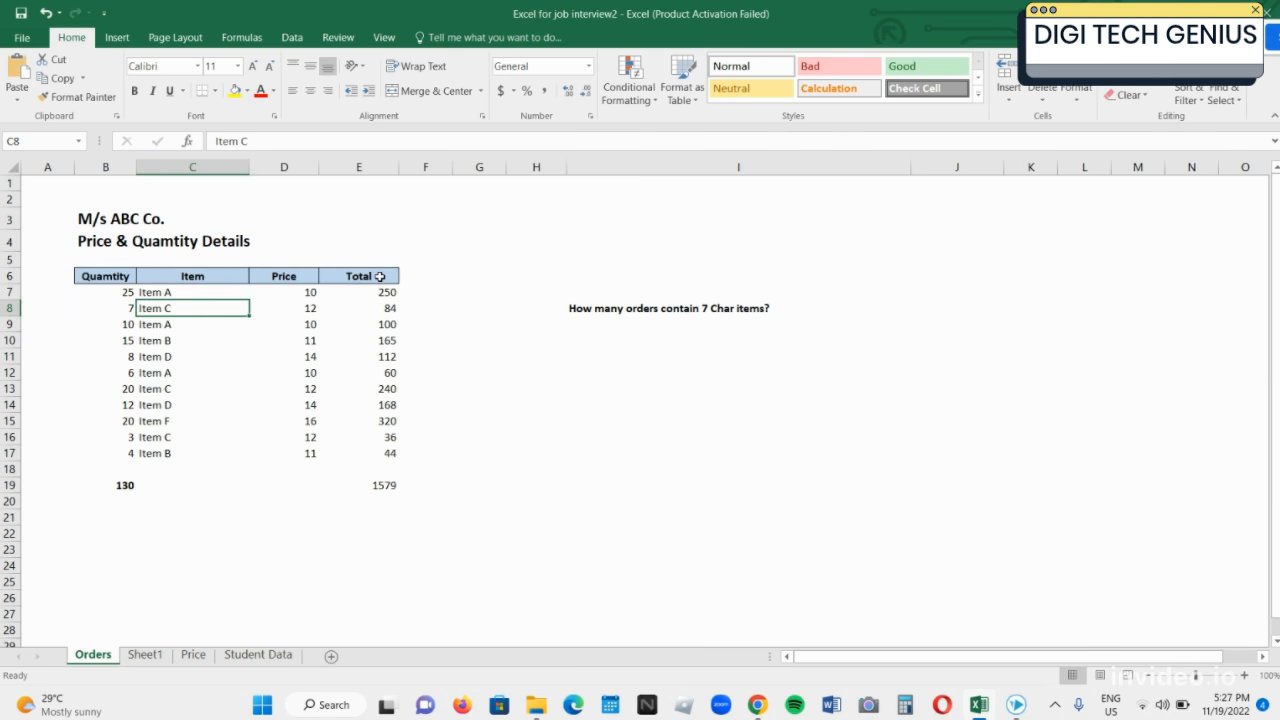
{"action": "left_click", "coordinate": [716, 322]}
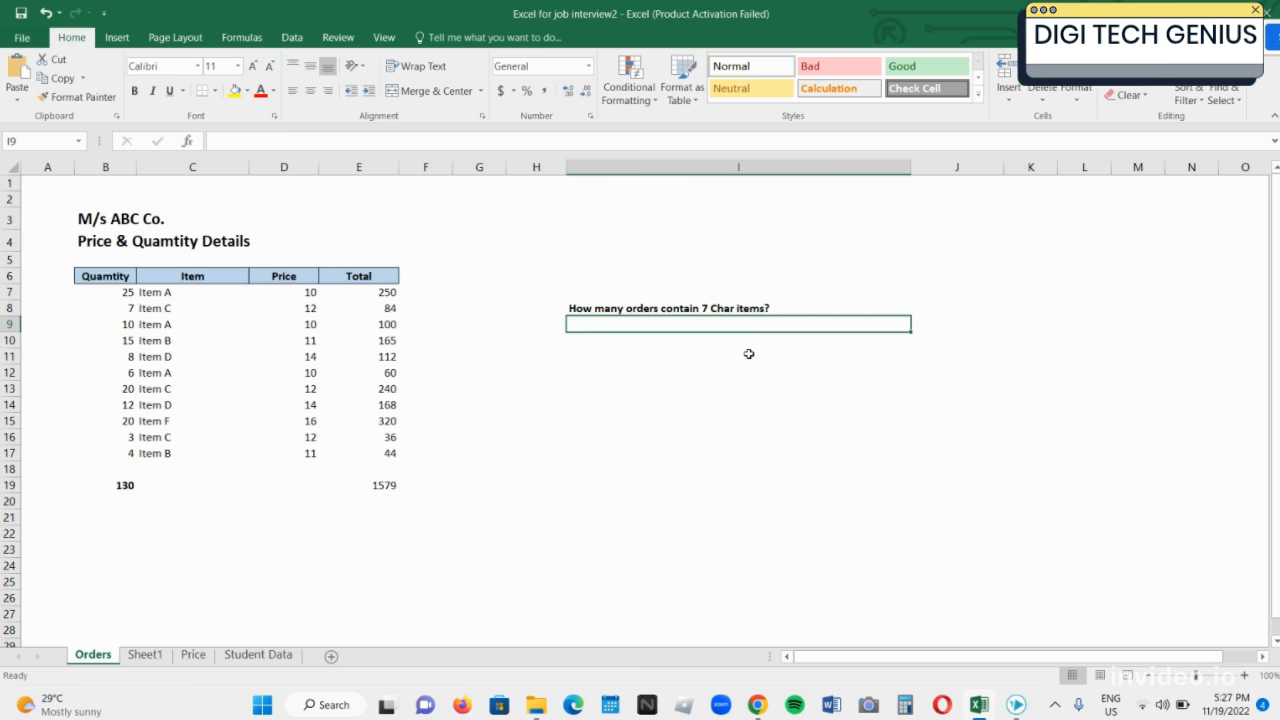
{"action": "key", "text": "Up"}
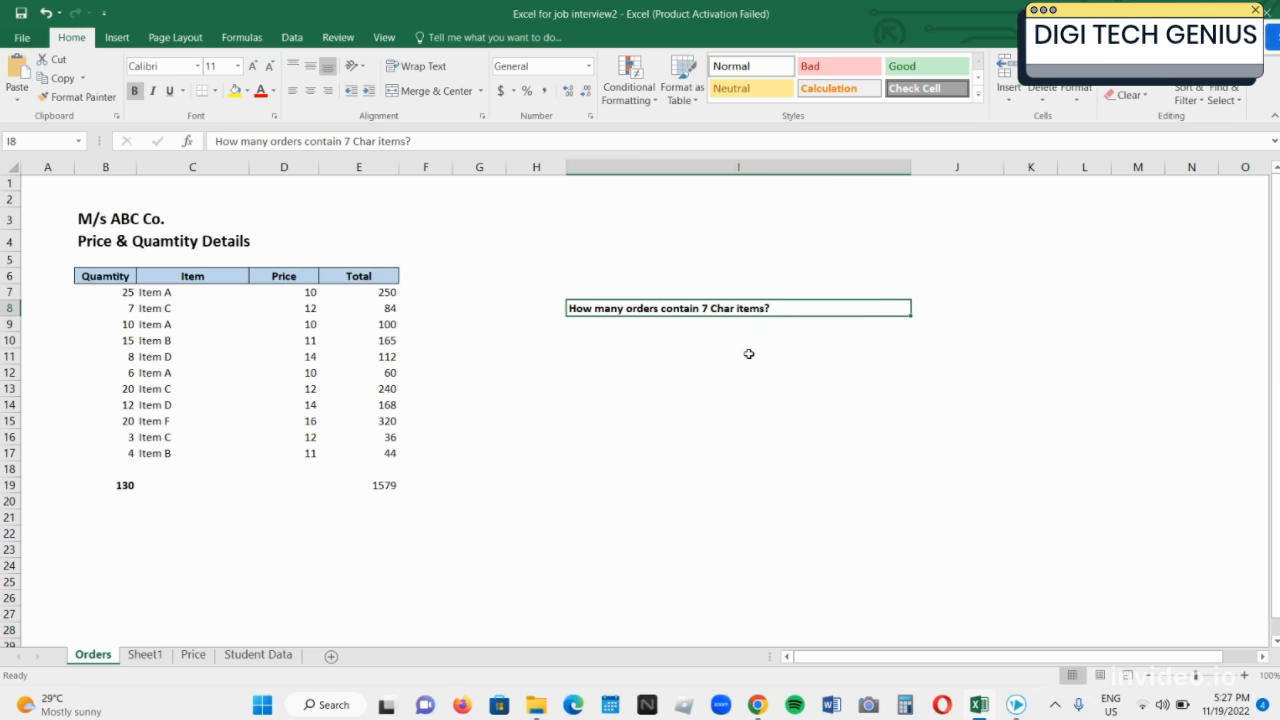
- For the orders containing 7-character items, enter =COUNTIF(C7:C17,"???????") in J8
{"action": "key", "text": "Right"}
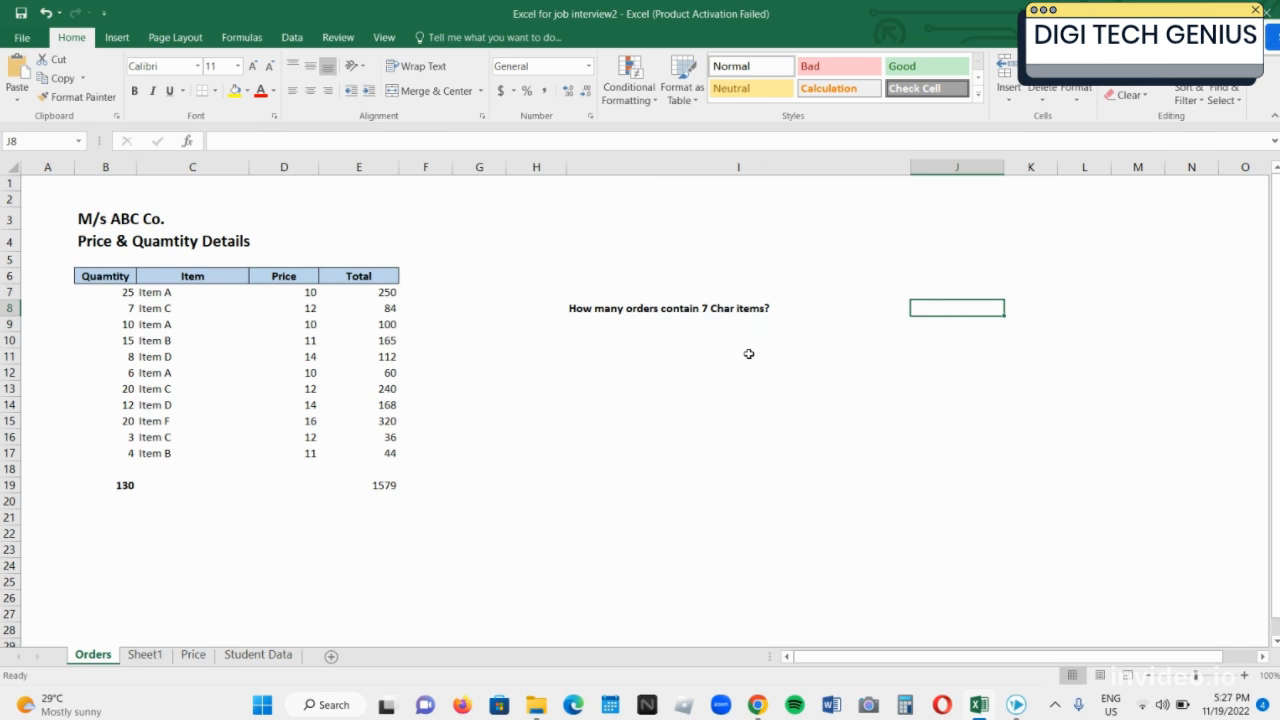
{"action": "type", "text": "="}
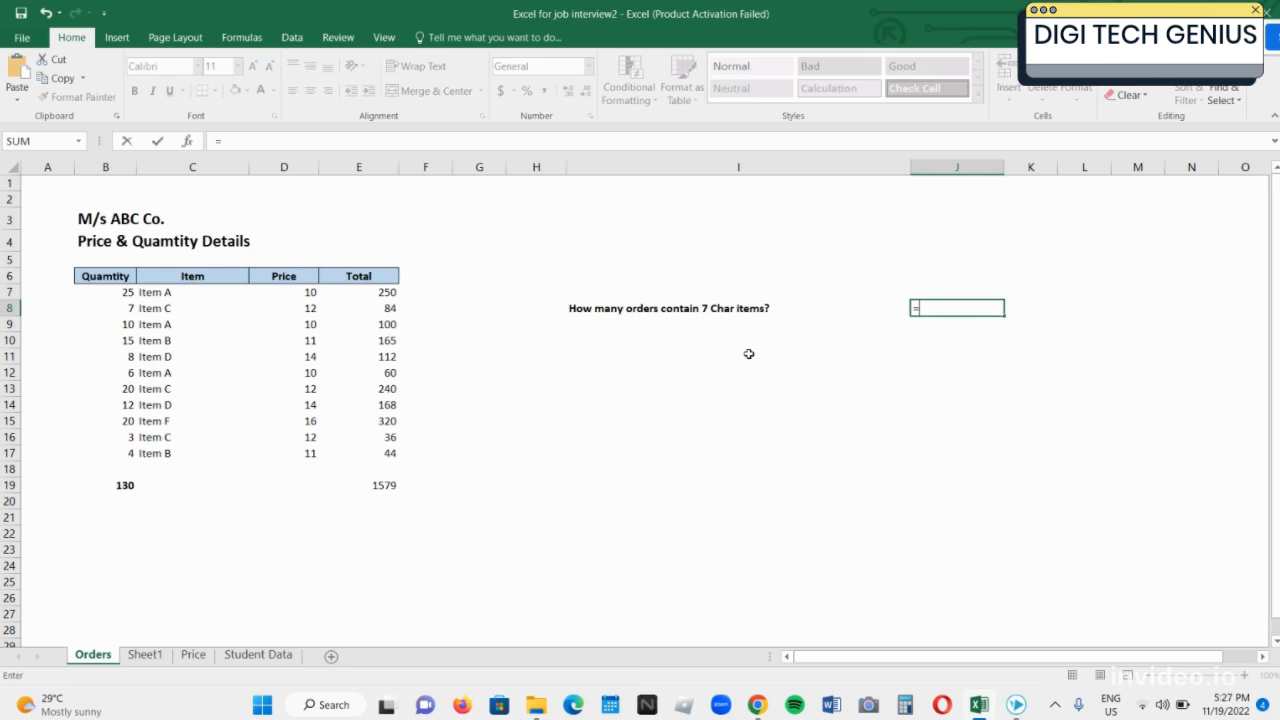
{"action": "type", "text": "countif"}
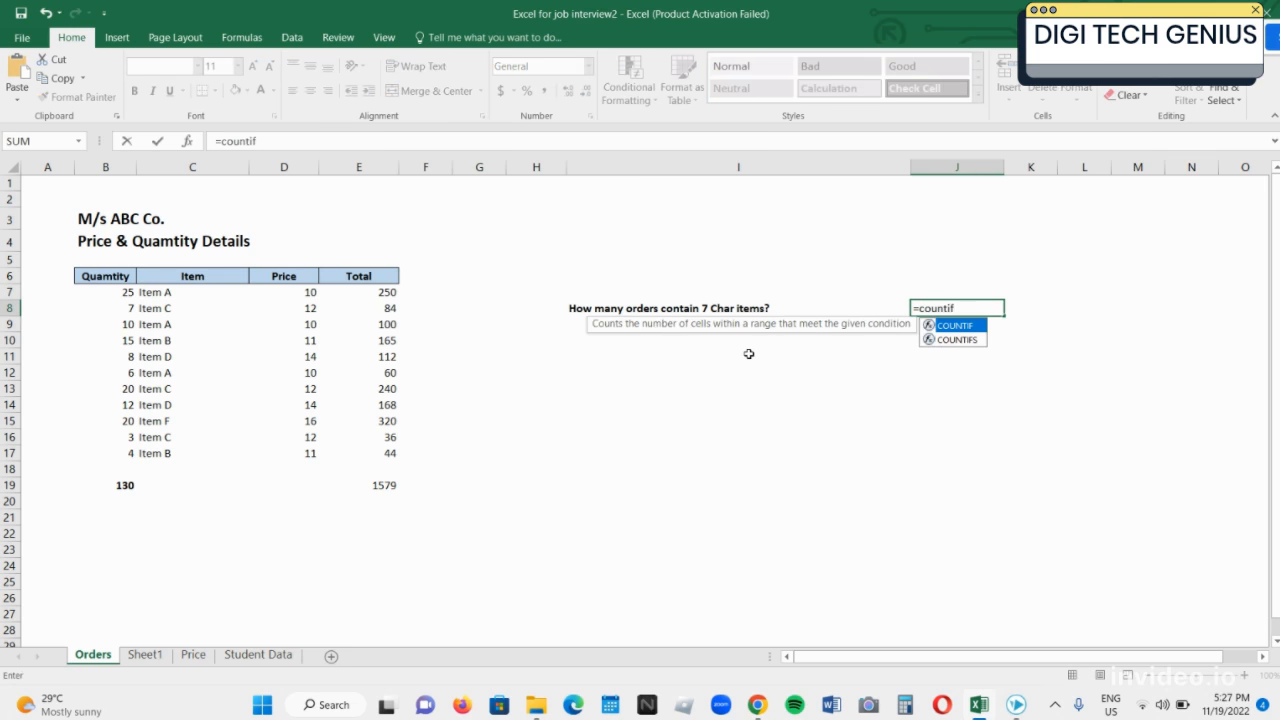
{"action": "type", "text": "("}
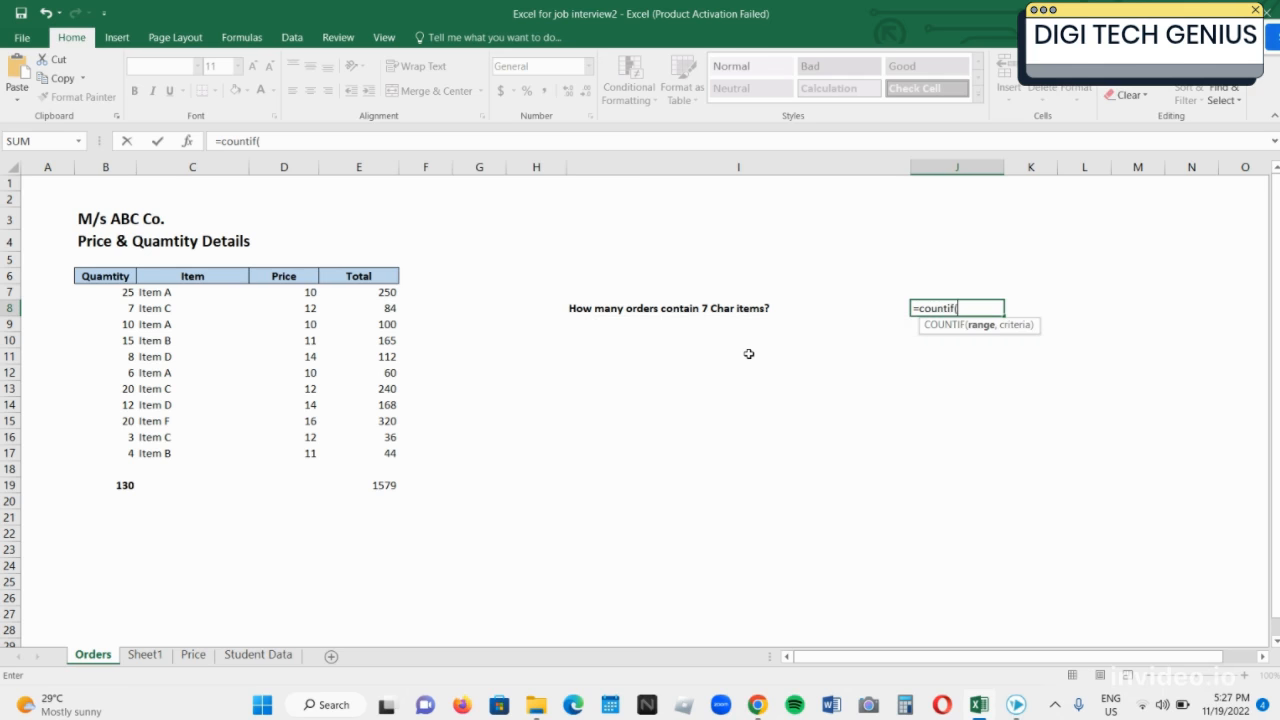
{"action": "left_click_drag", "start_coordinate": [218, 292], "coordinate": [214, 447]}
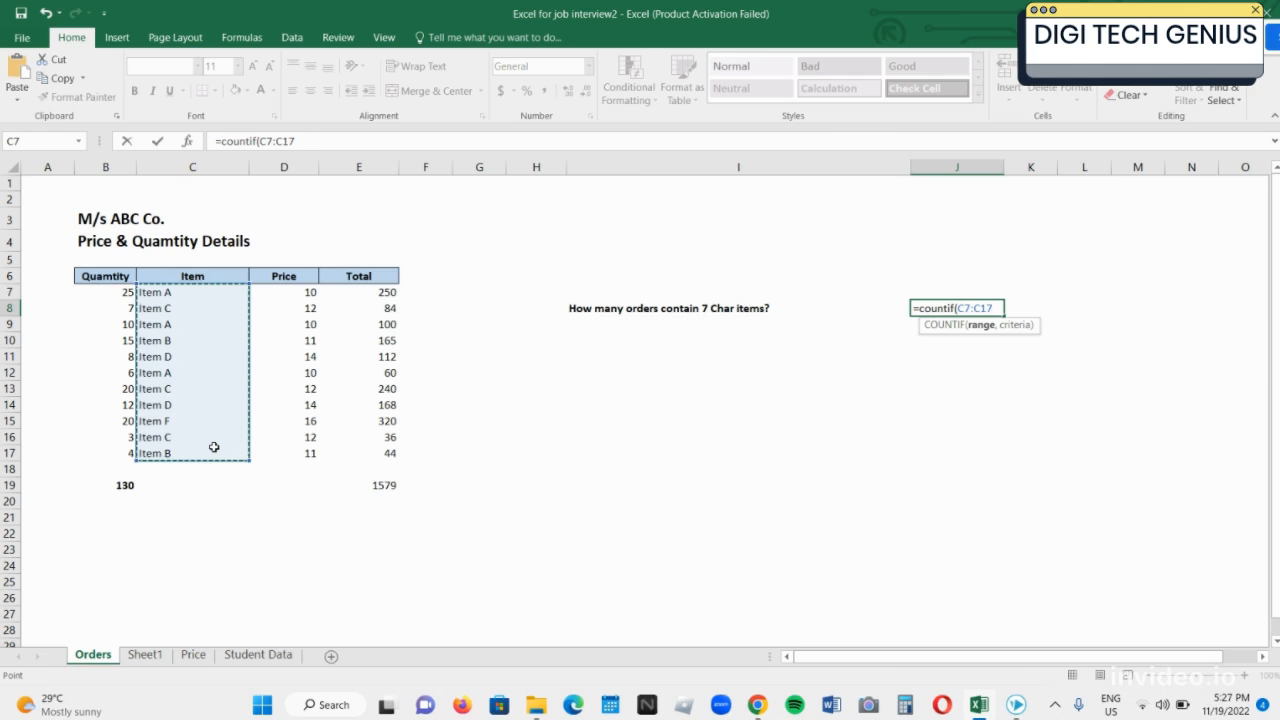
{"action": "type", "text": ","}
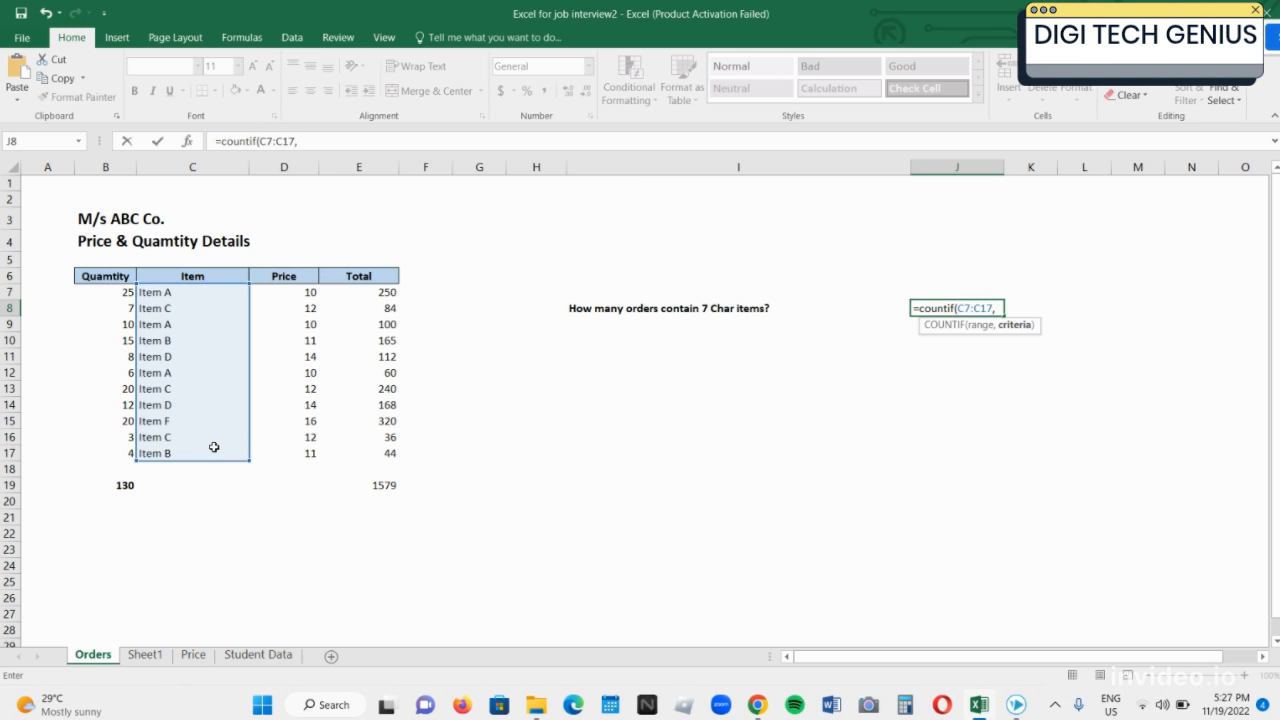
{"action": "type", "text": "\""}
{"action": "type", "text": "???????\")"}
{"action": "key", "text": "Return"}
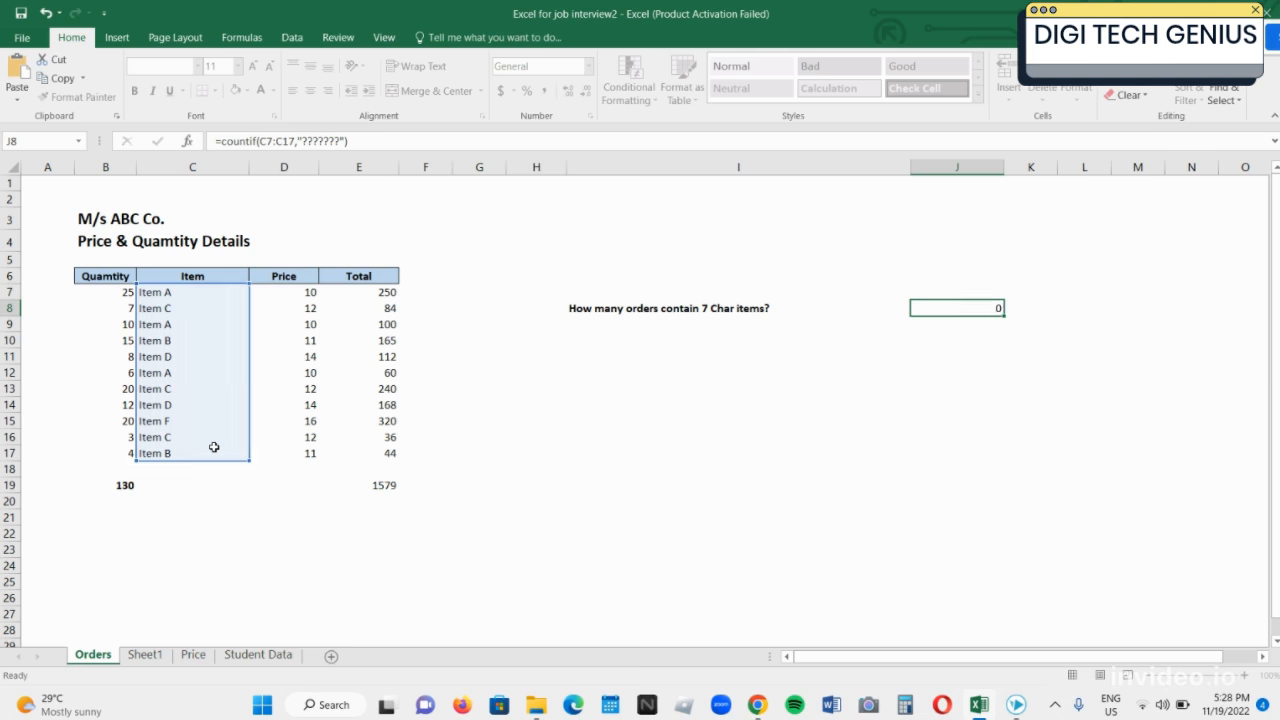
{"action": "key", "text": "Up"}
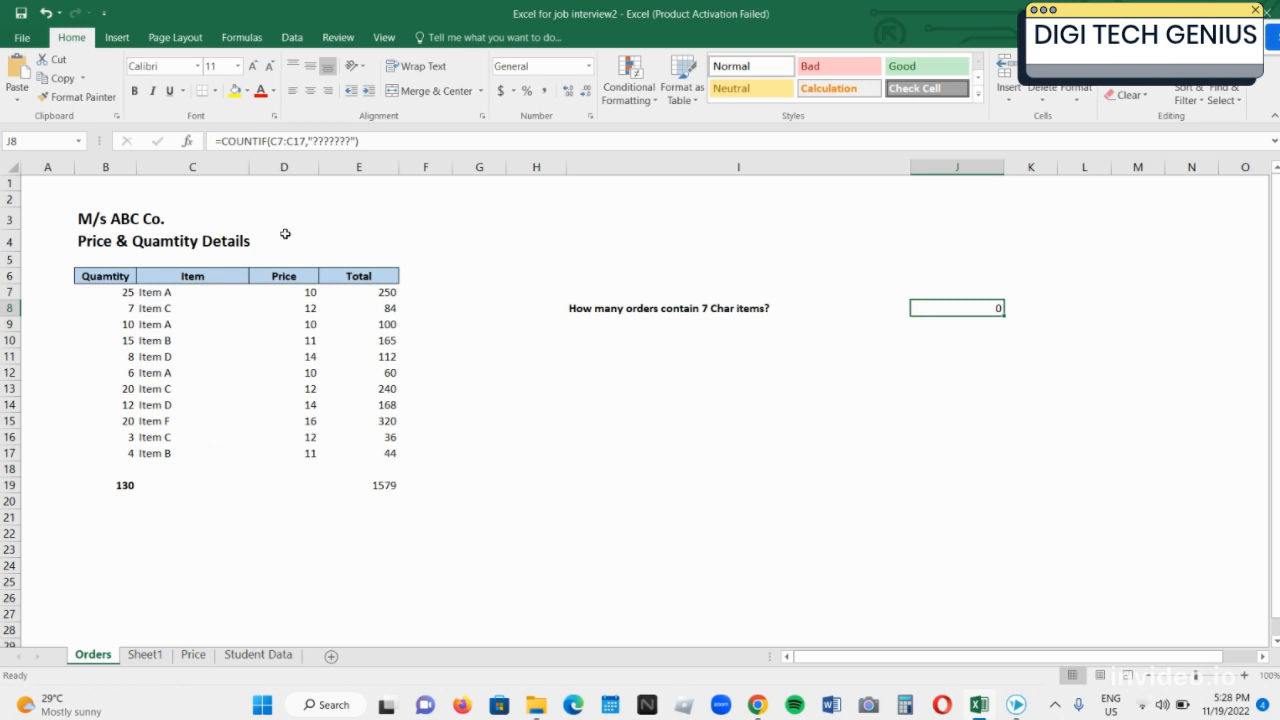
{"action": "left_click", "coordinate": [335, 140]}
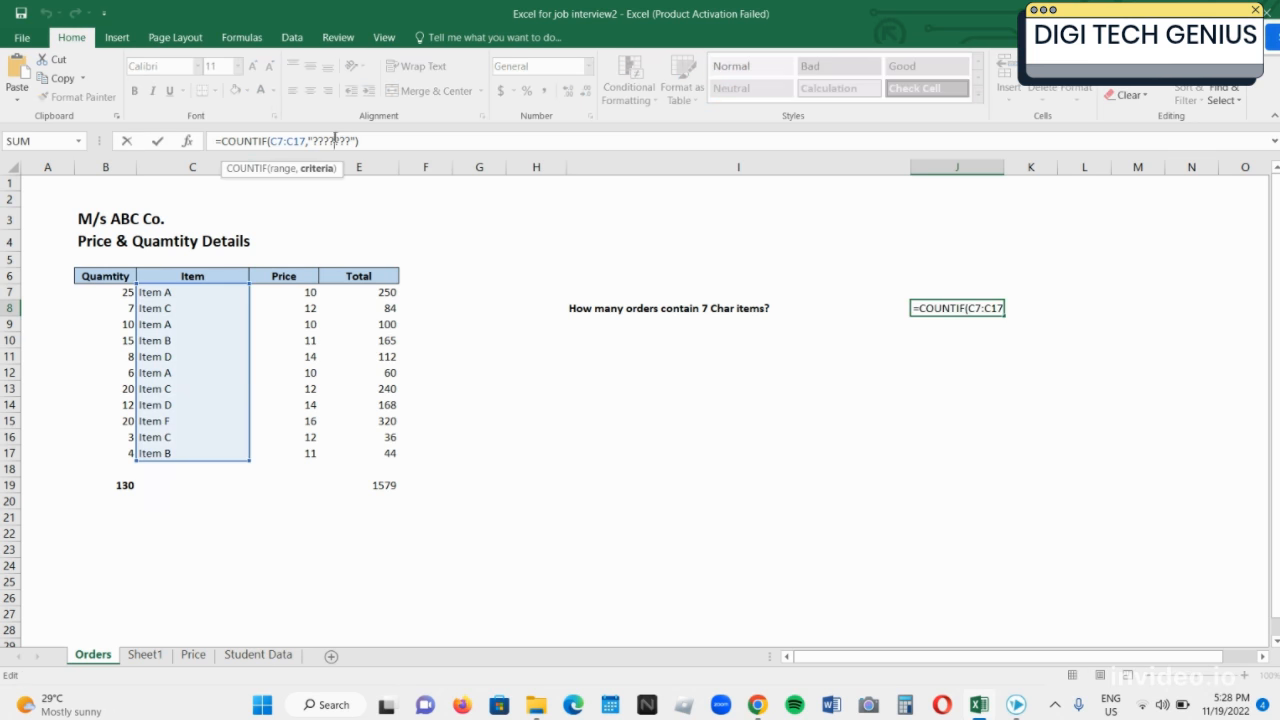
{"action": "key", "text": "Return"}
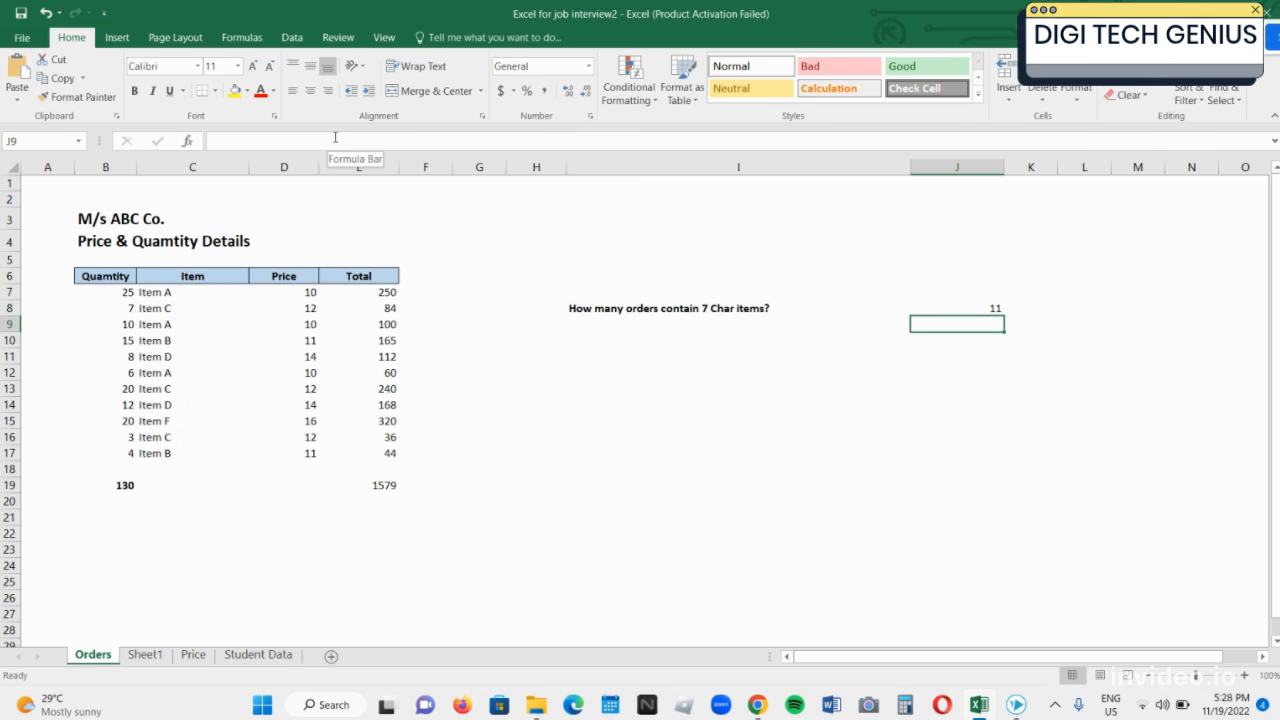
- Change the item name in C14 to IteD to test the COUNTIF formula in J8
{"action": "key", "text": "Left"}
{"action": "key", "text": "Left"}
{"action": "key", "text": "Left"}
{"action": "key", "text": "Left"}
{"action": "key", "text": "Left"}
{"action": "key", "text": "Left"}
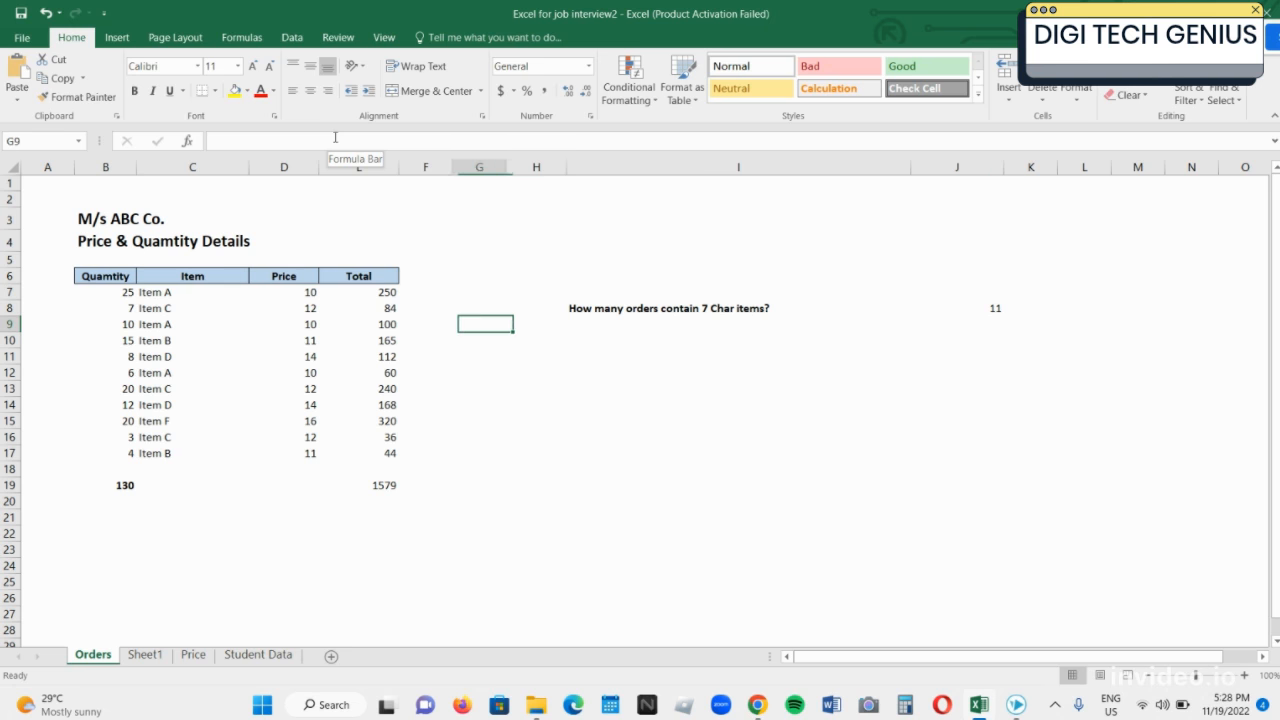
{"action": "key", "text": "Left"}
{"action": "key", "text": "Down"}
{"action": "key", "text": "Down"}
{"action": "key", "text": "Down"}
{"action": "key", "text": "Down"}
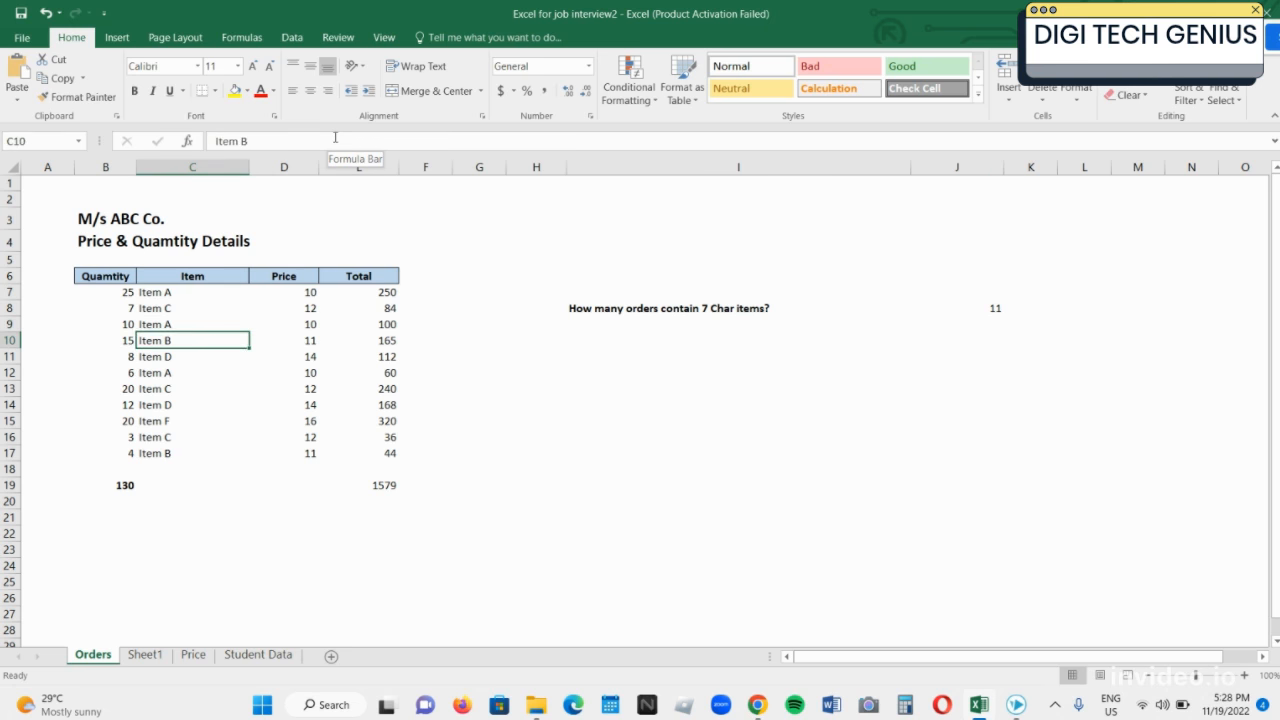
{"action": "key", "text": "Down"}
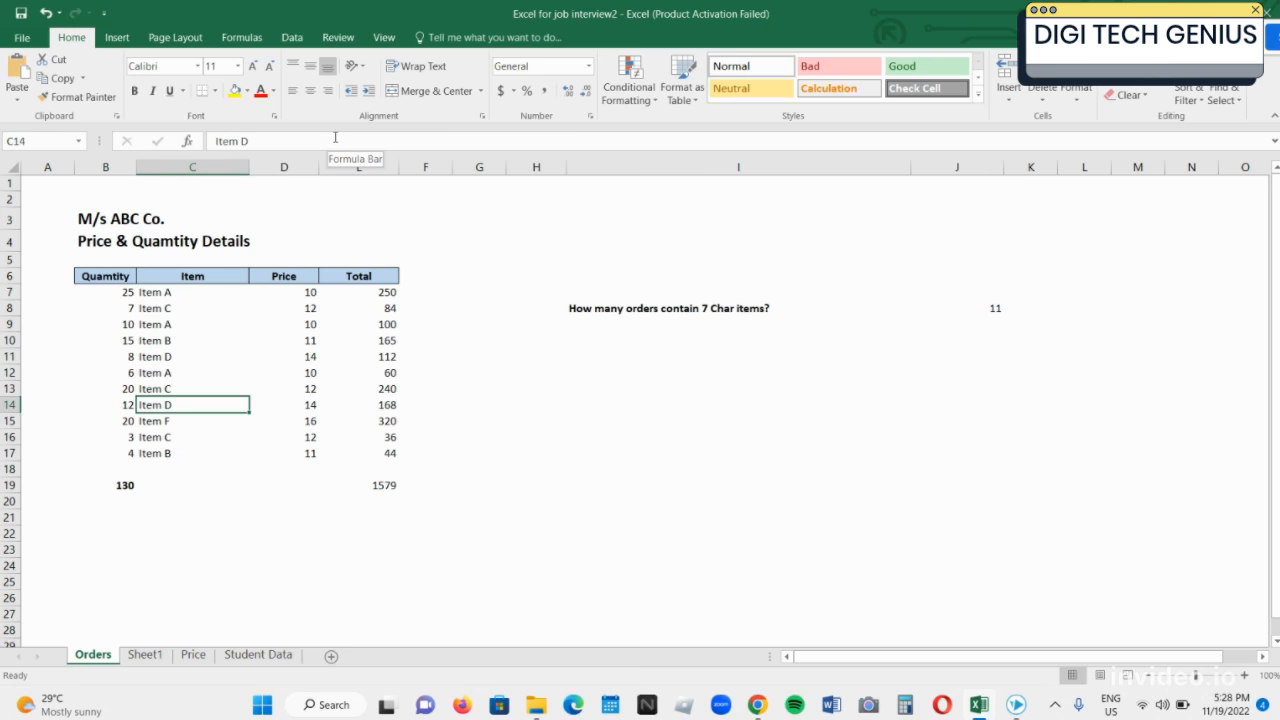
{"action": "type", "text": "Ite"}
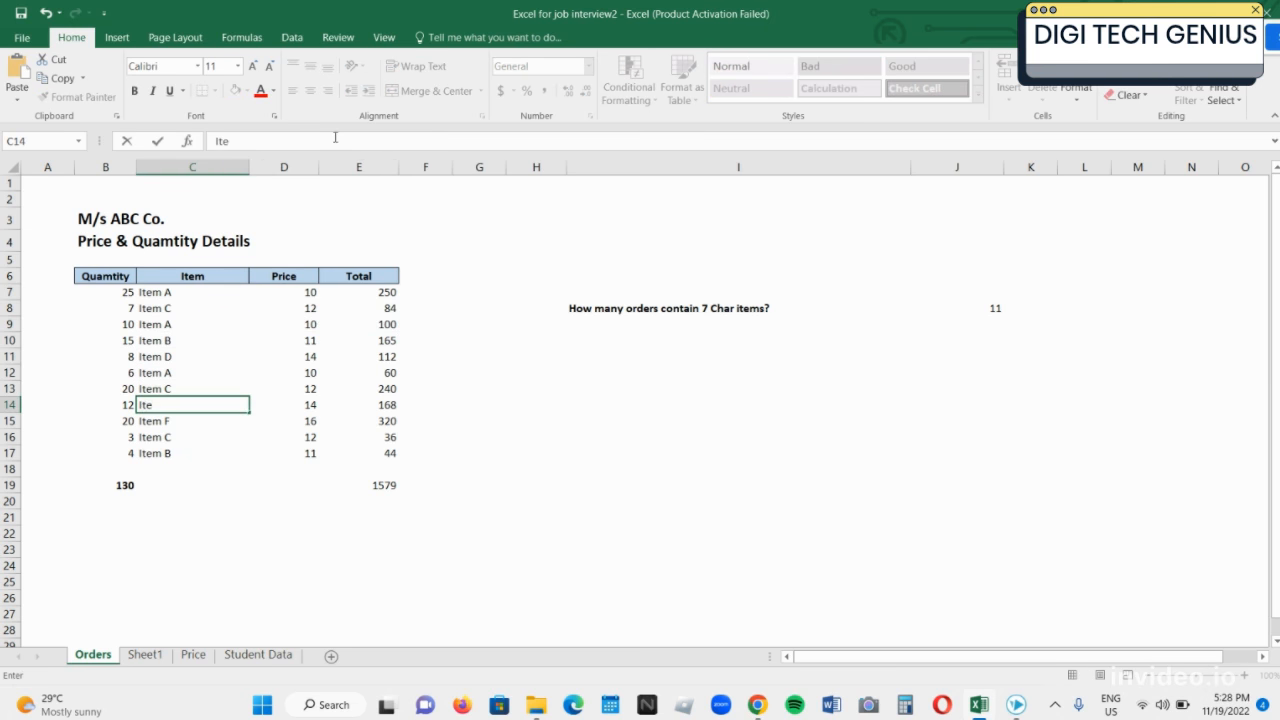
{"action": "type", "text": "D"}
{"action": "key", "text": "Return"}
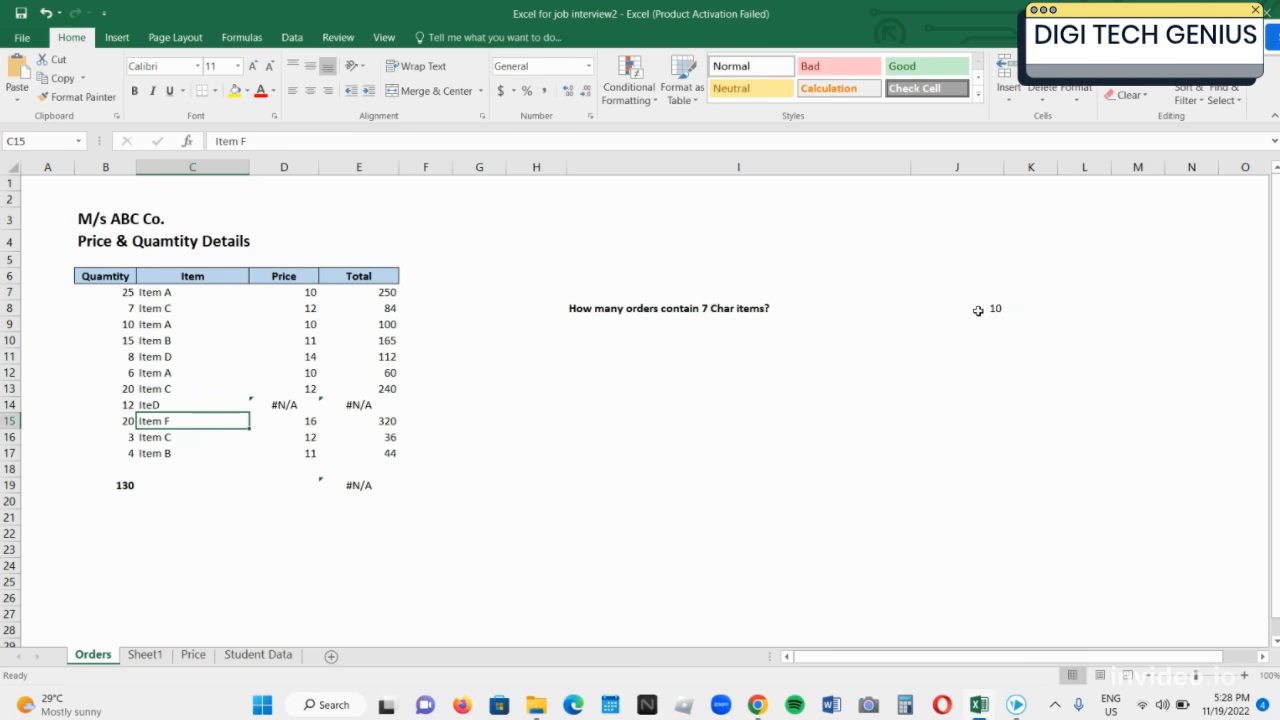
{"action": "left_click", "coordinate": [977, 308]}
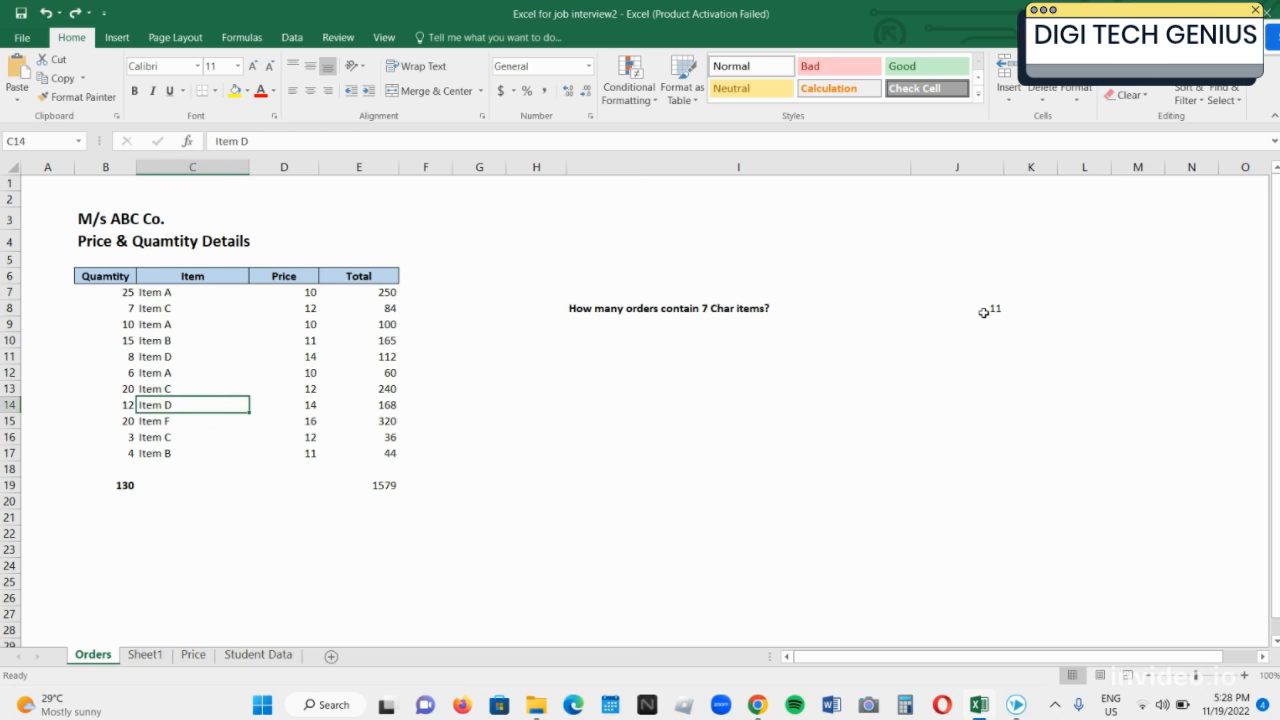
{"action": "left_click", "coordinate": [985, 313]}
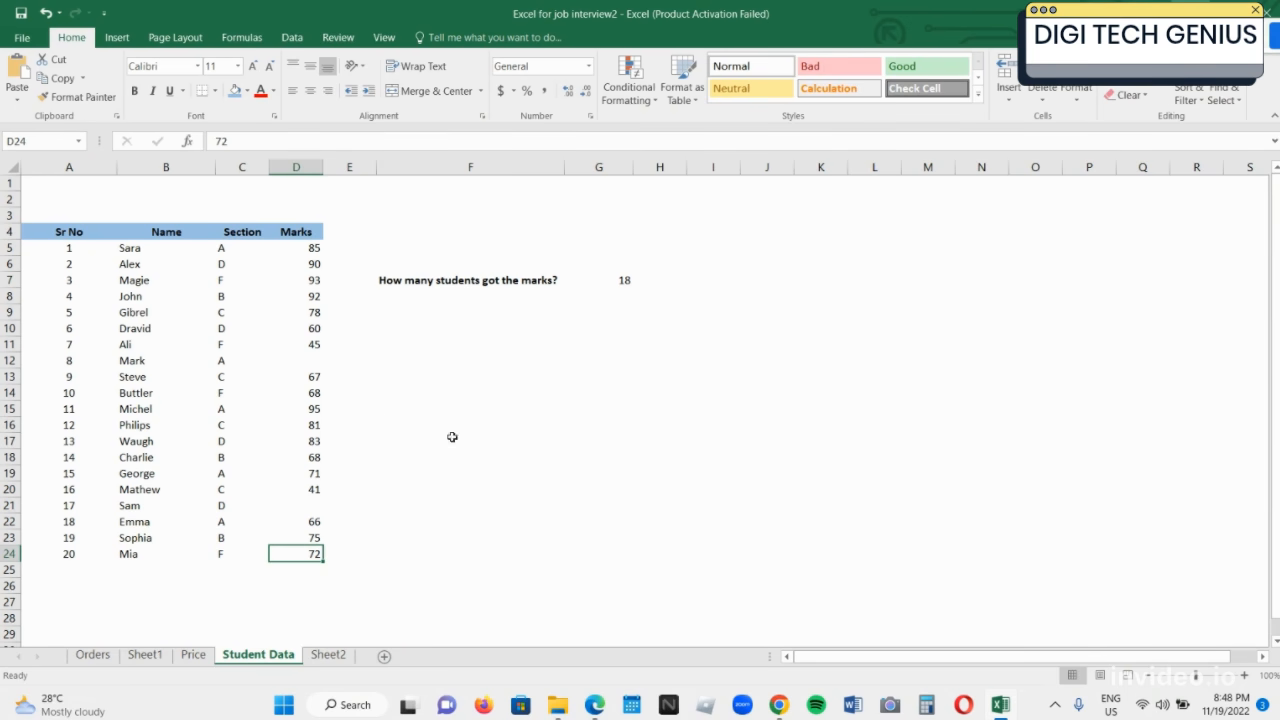
- Clear the existing answer beside the marks question in G7 of the Student Data sheet
{"action": "left_click", "coordinate": [86, 262]}
{"action": "left_click", "coordinate": [143, 284]}
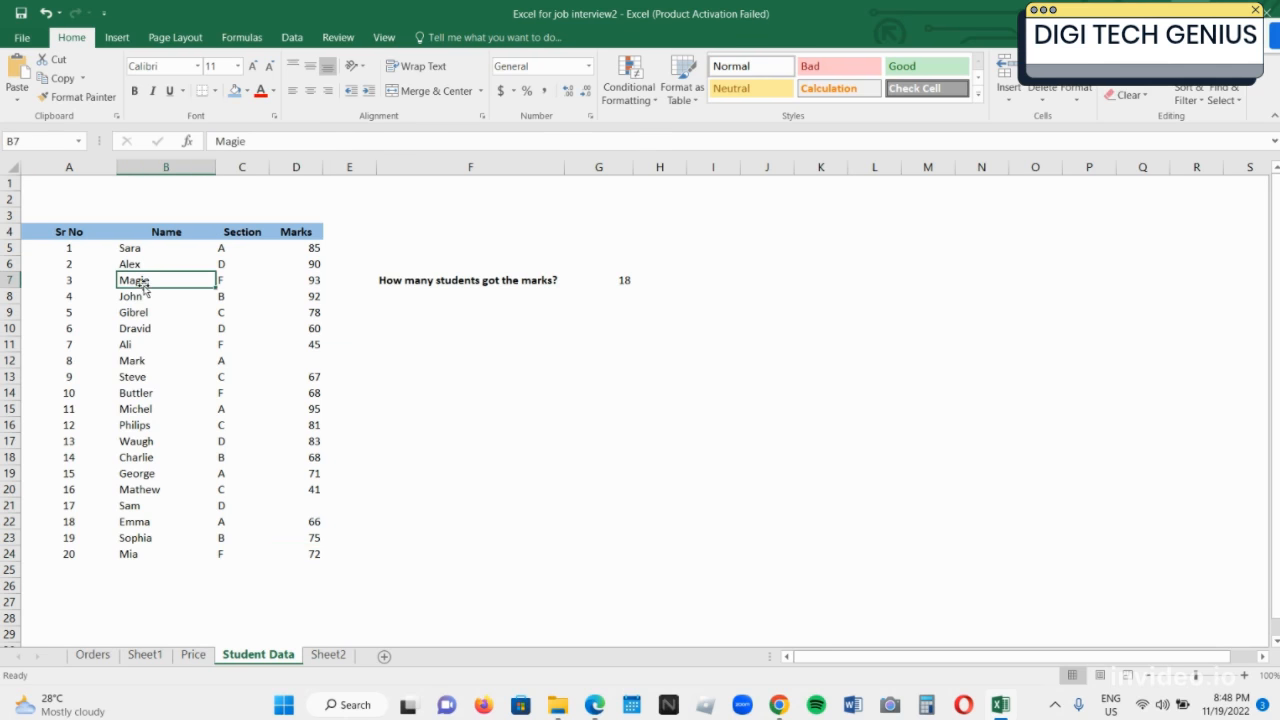
{"action": "left_click", "coordinate": [221, 307]}
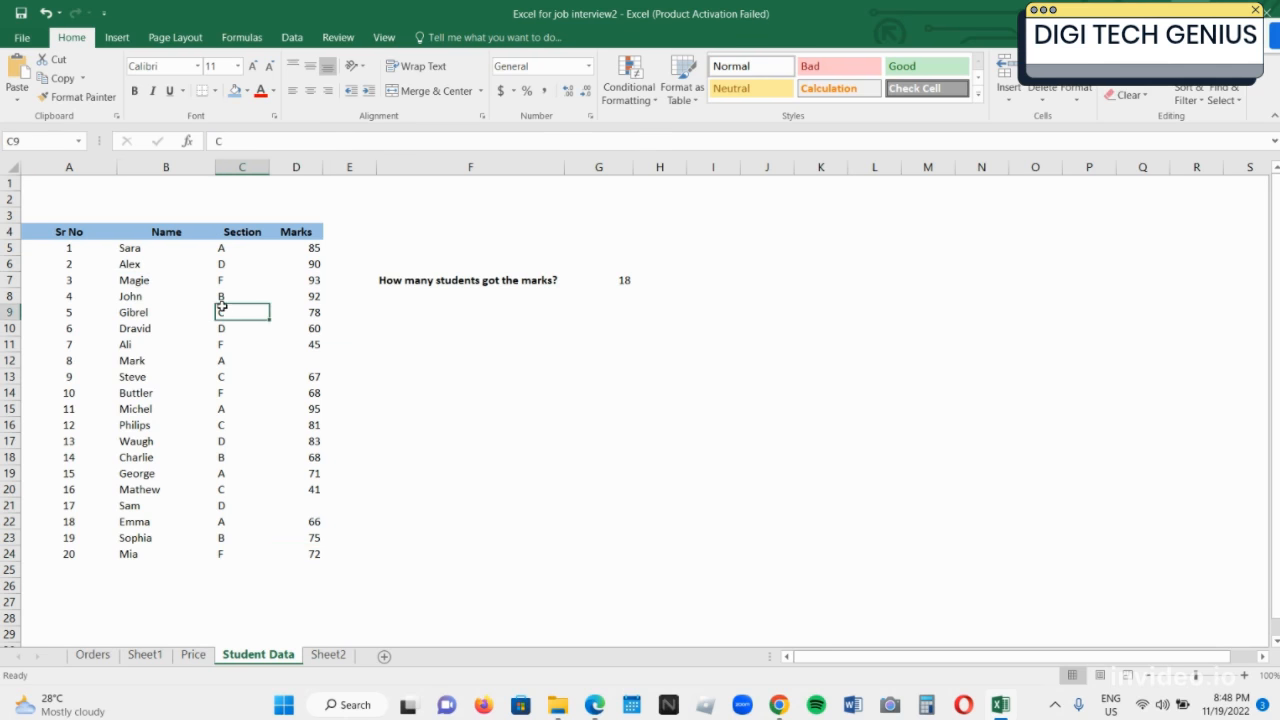
{"action": "left_click", "coordinate": [301, 307]}
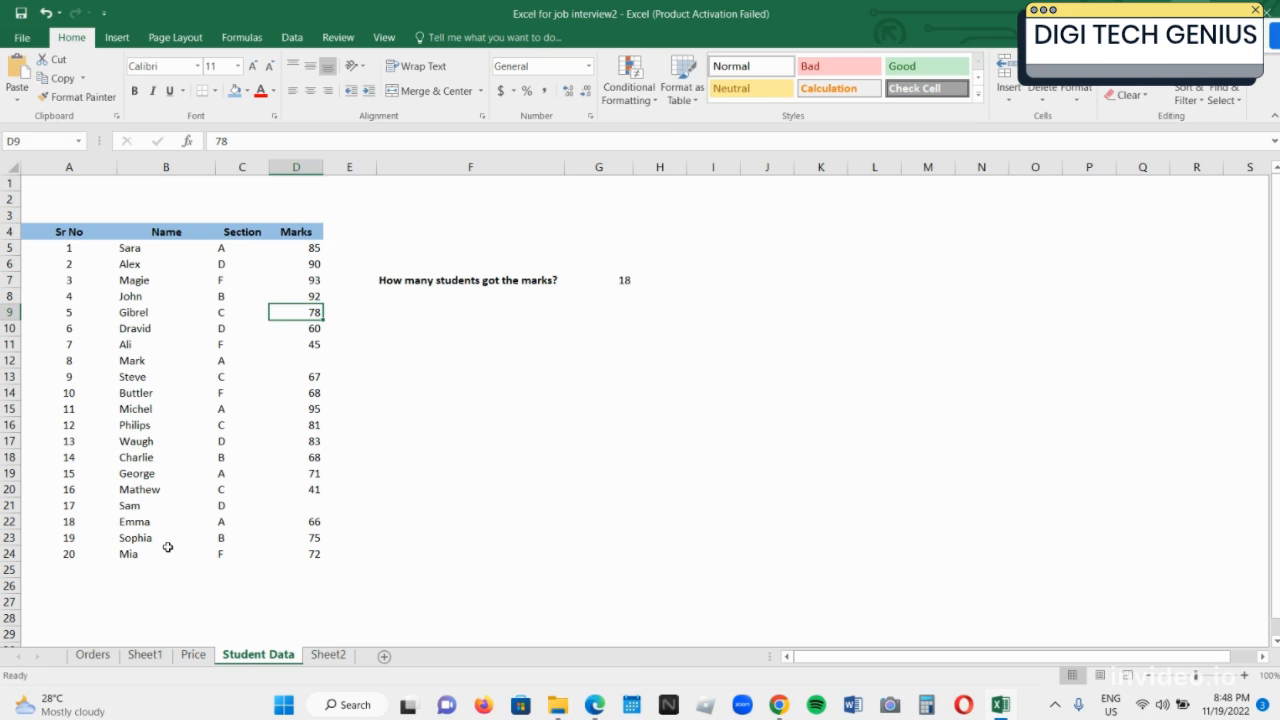
{"action": "key", "text": "Up"}
{"action": "key", "text": "Right"}
{"action": "key", "text": "Right"}
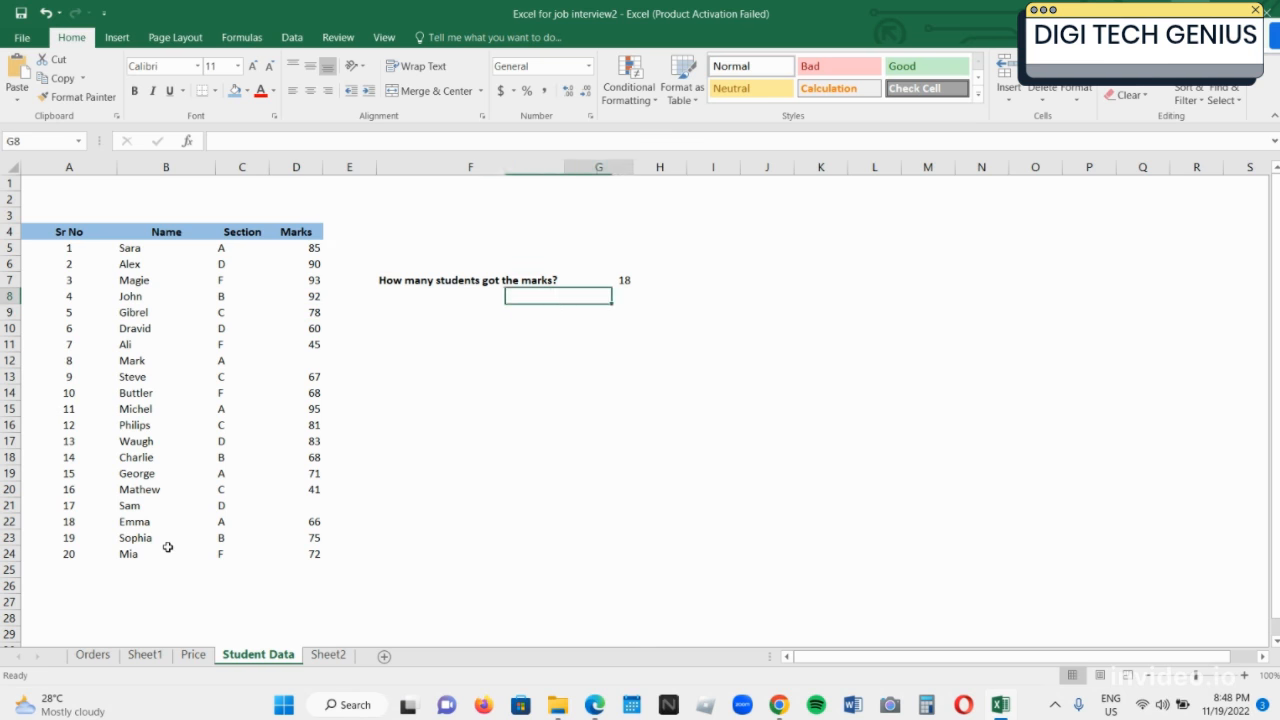
{"action": "key", "text": "Right"}
{"action": "key", "text": "Right"}
{"action": "key", "text": "Up"}
{"action": "key", "text": "Left"}
{"action": "key", "text": "Delete"}
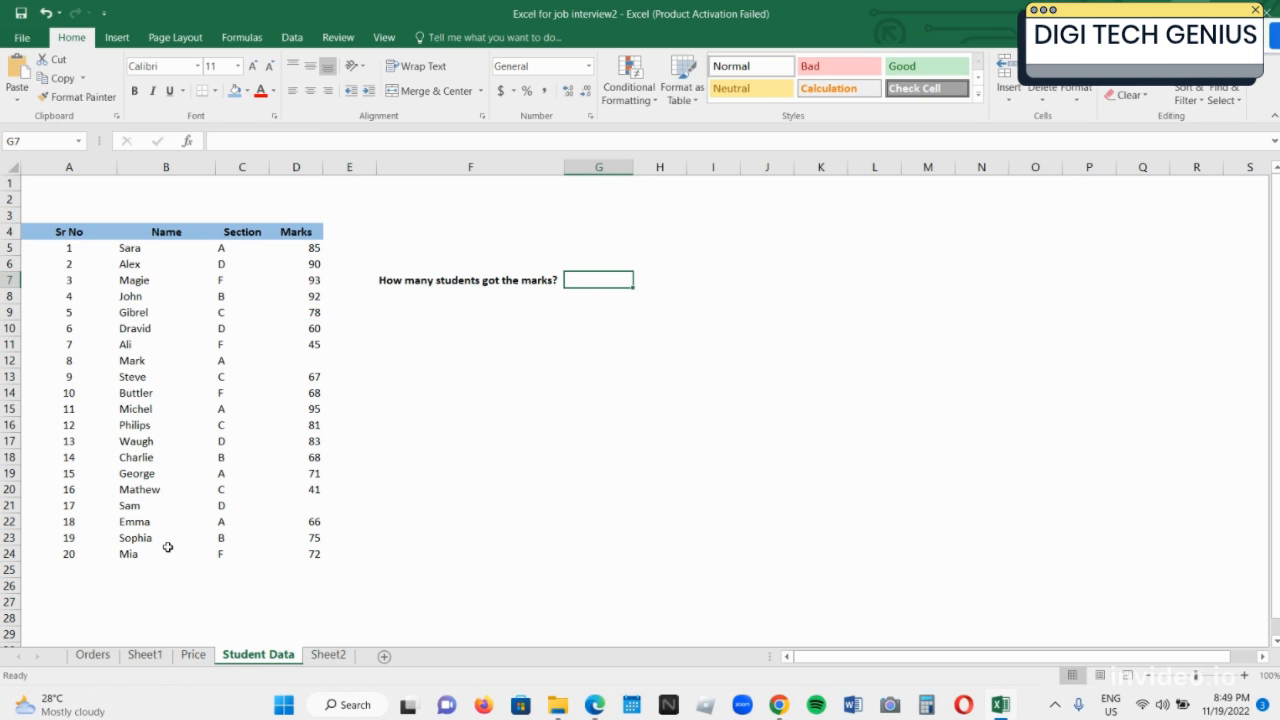
- For the number of students who got marks, enter =COUNTA(D5:D24) in G7
{"action": "type", "text": "="}
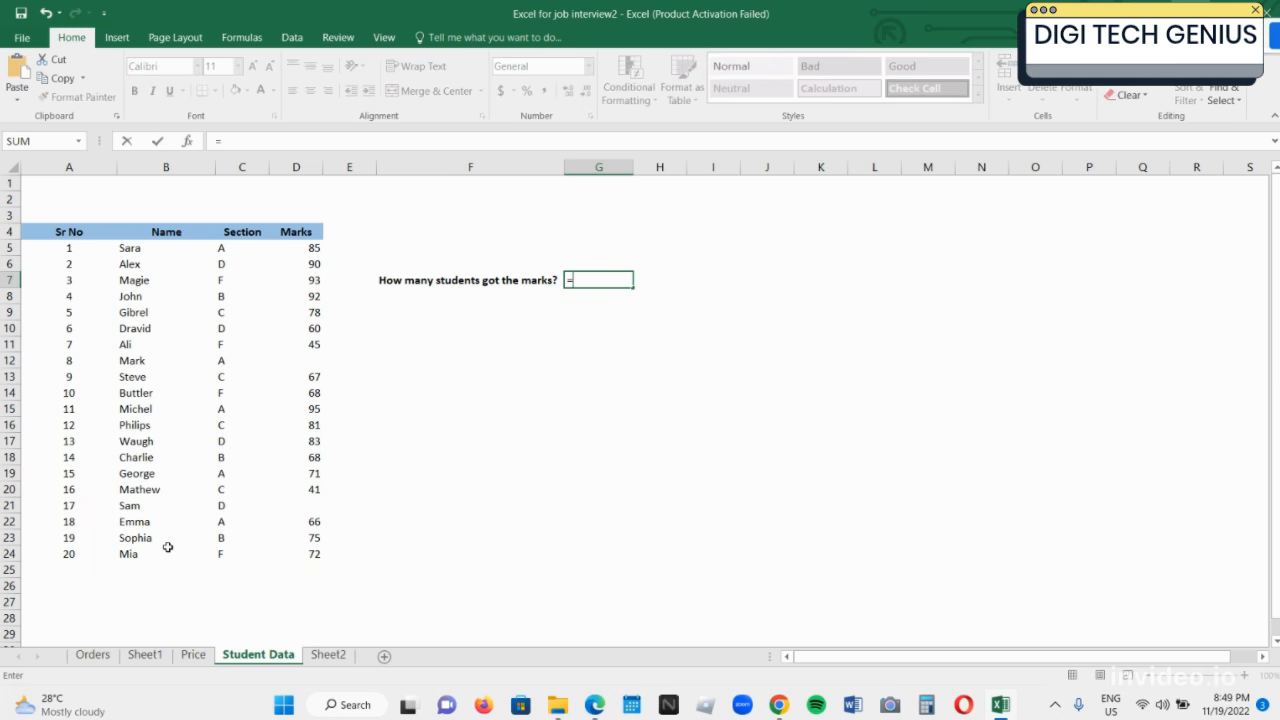
{"action": "type", "text": "co"}
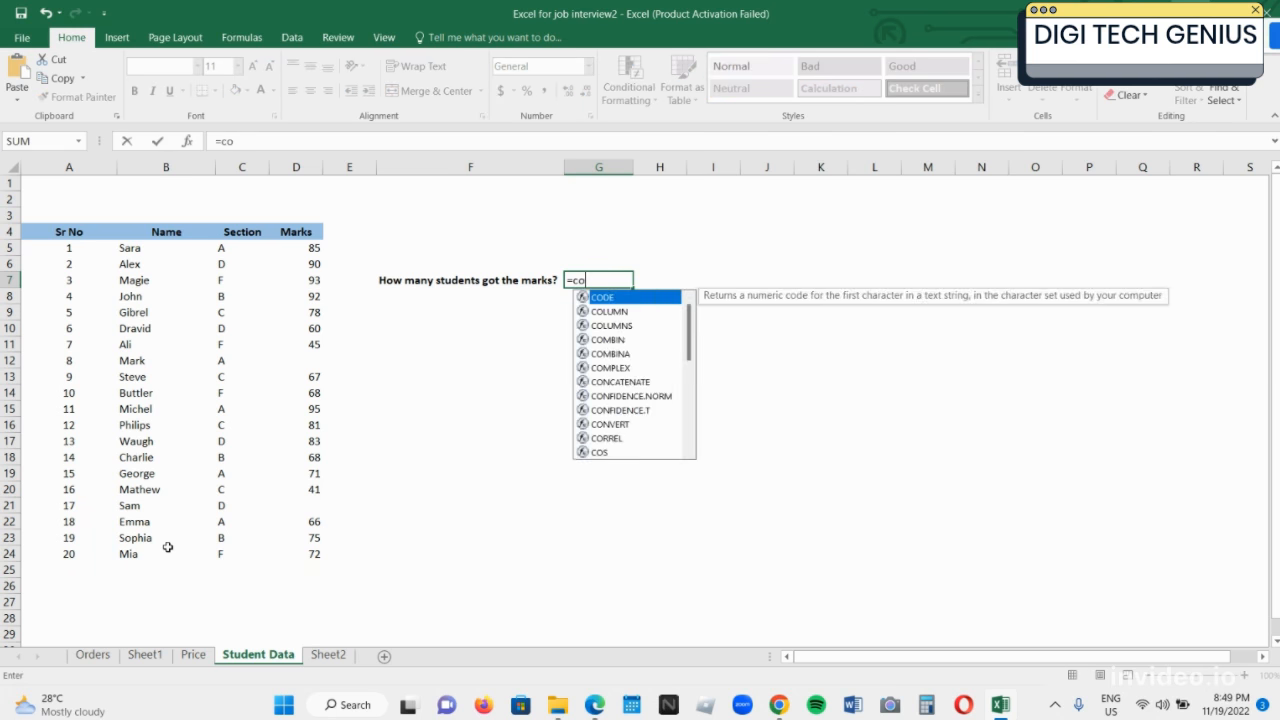
{"action": "type", "text": "unt"}
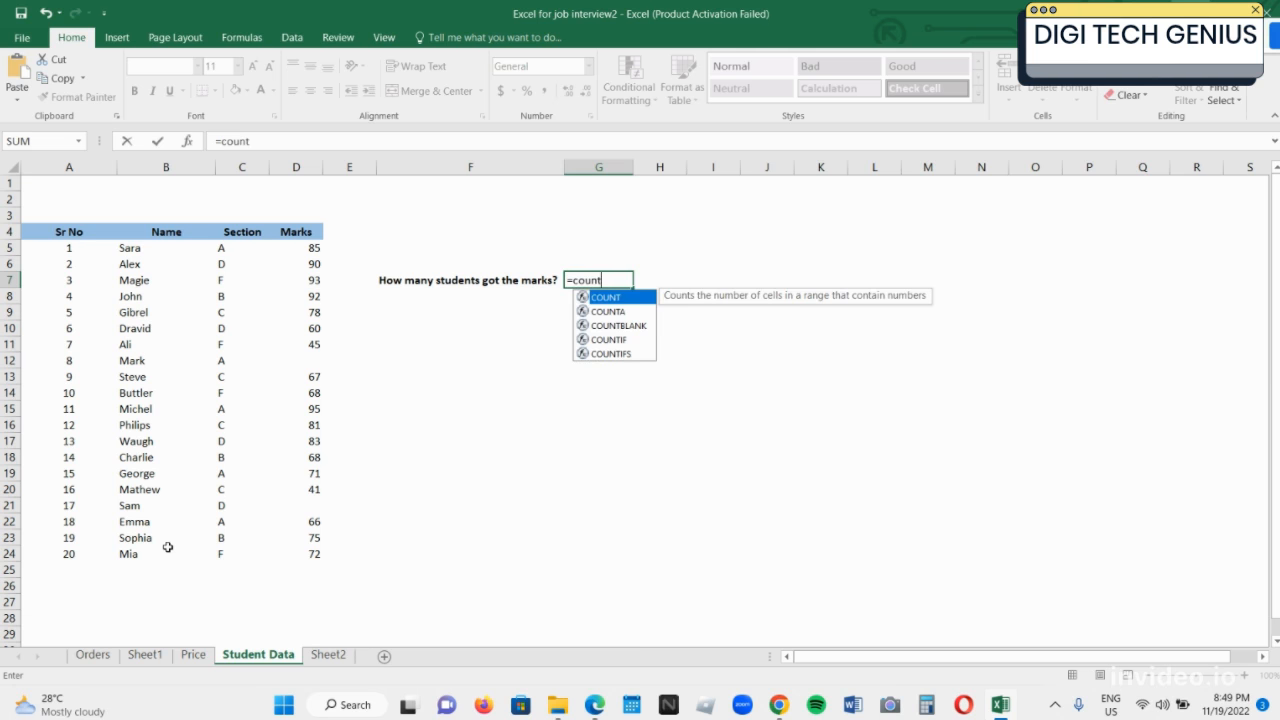
{"action": "type", "text": "a"}
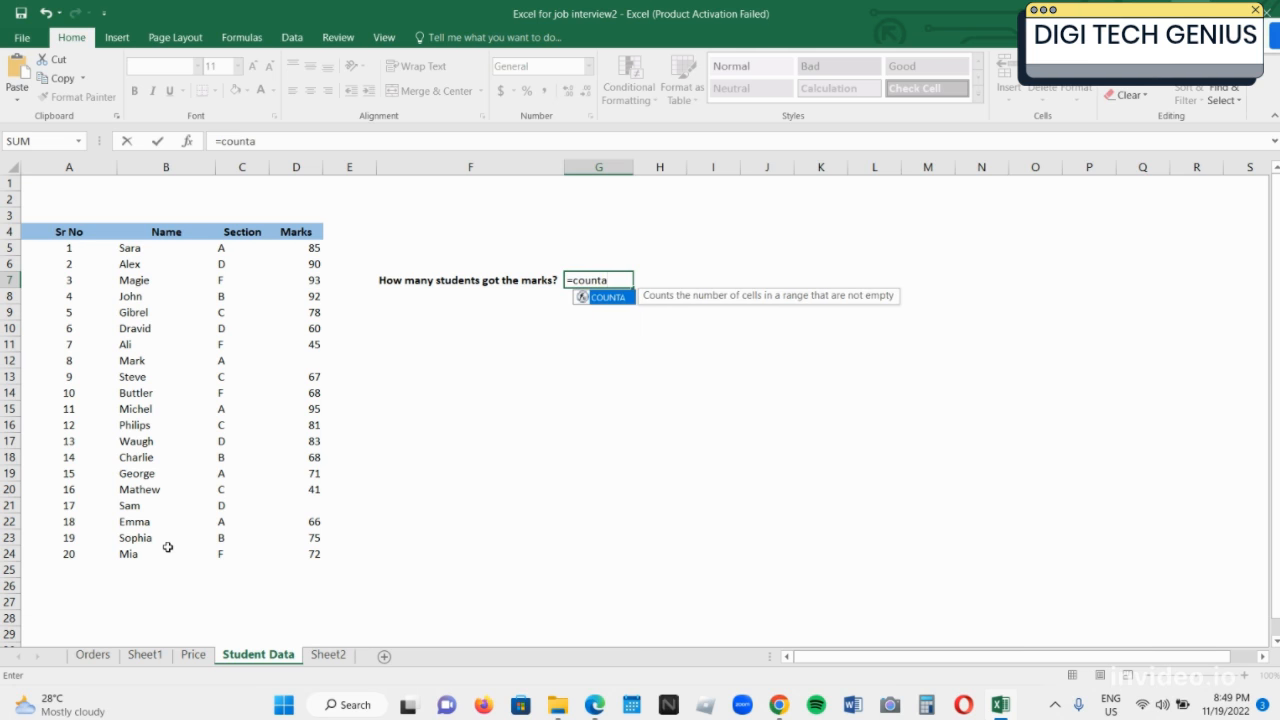
{"action": "key", "text": "BackSpace"}
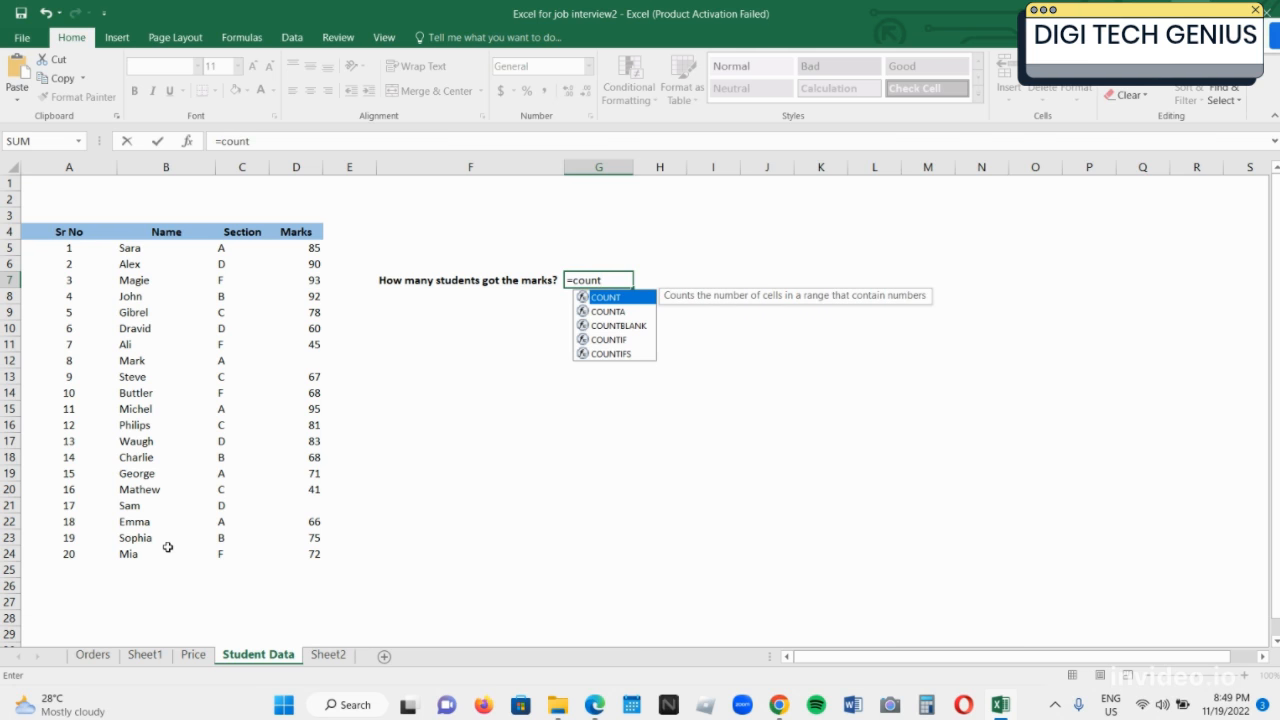
{"action": "type", "text": "a"}
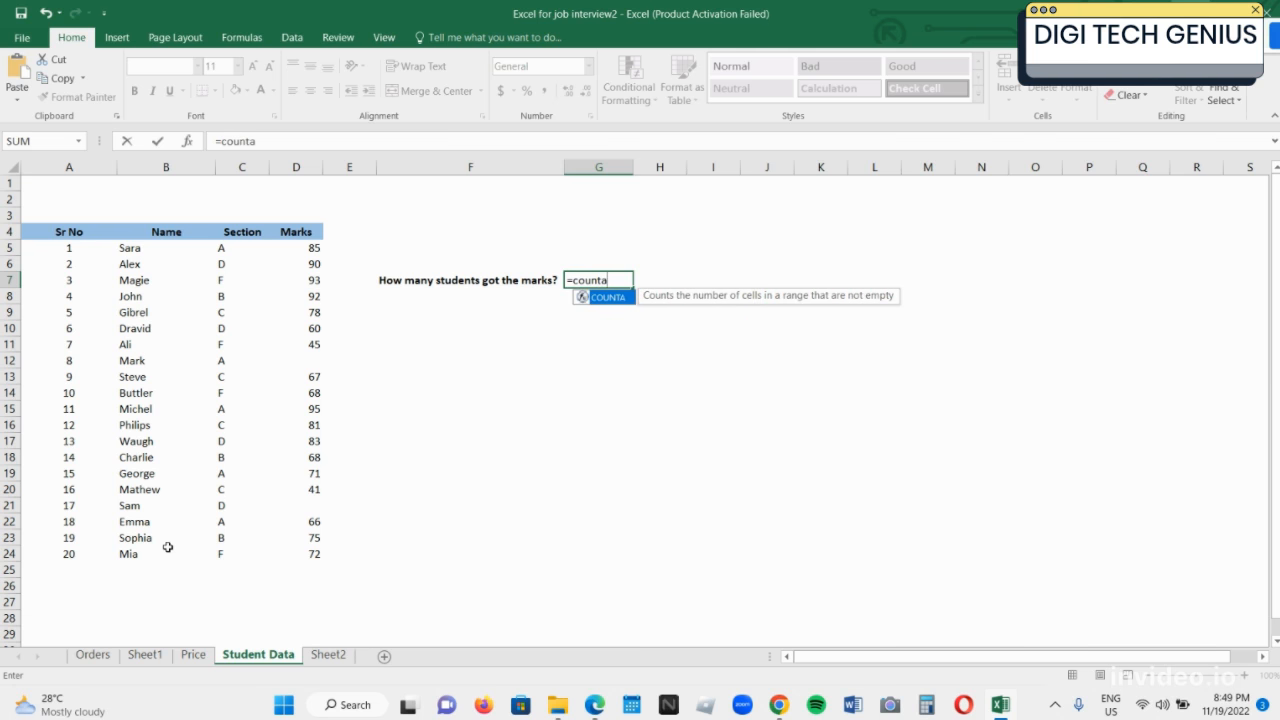
{"action": "type", "text": "("}
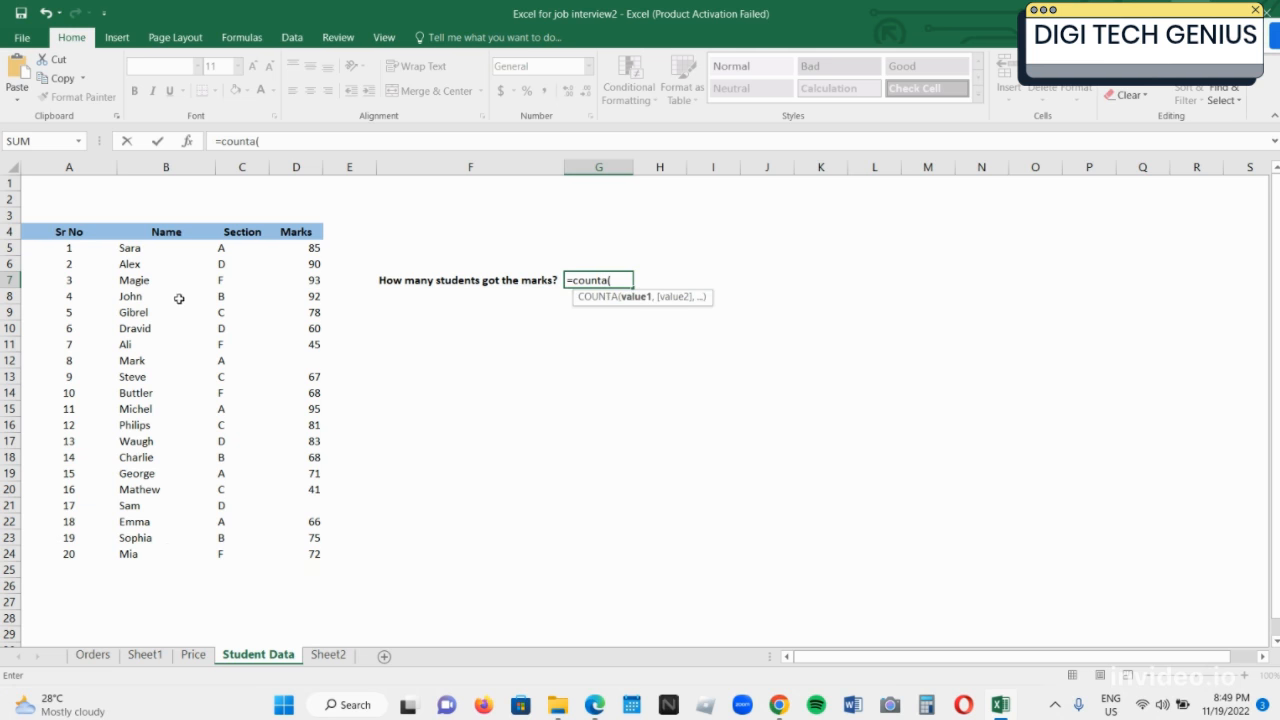
{"action": "left_click_drag", "start_coordinate": [298, 251], "coordinate": [318, 553]}
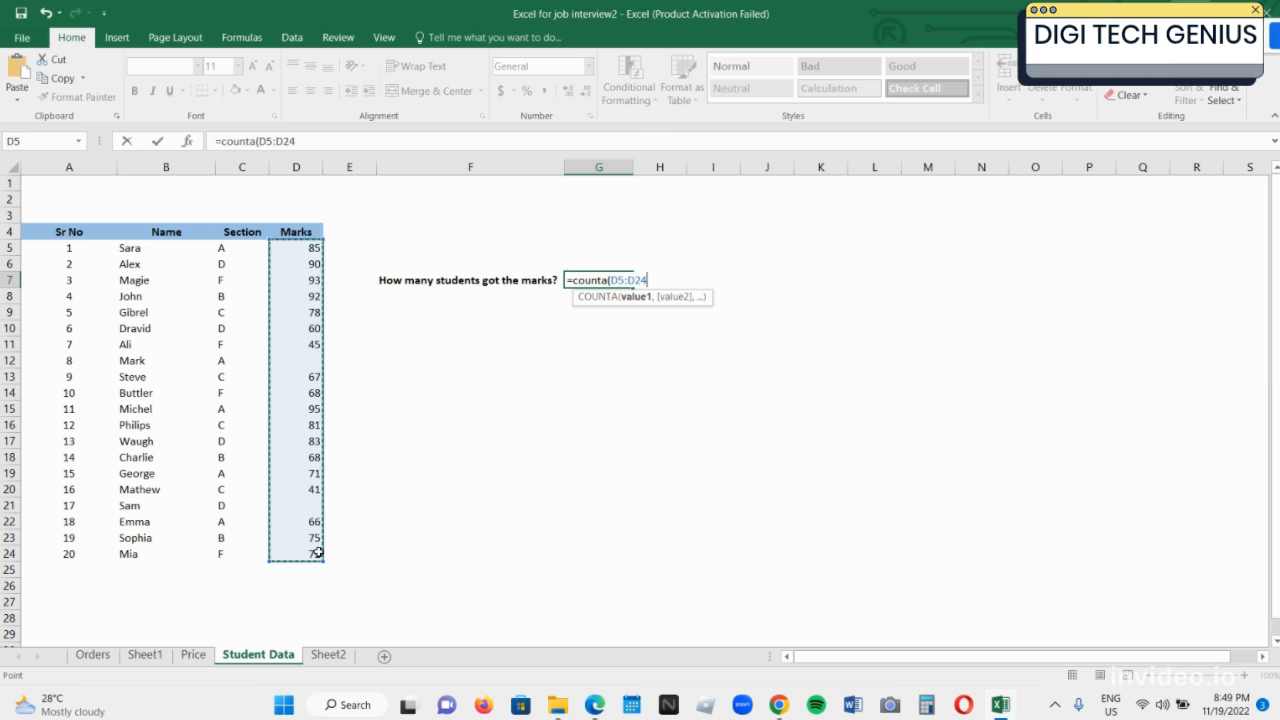
{"action": "type", "text": ")"}
{"action": "key", "text": "Return"}
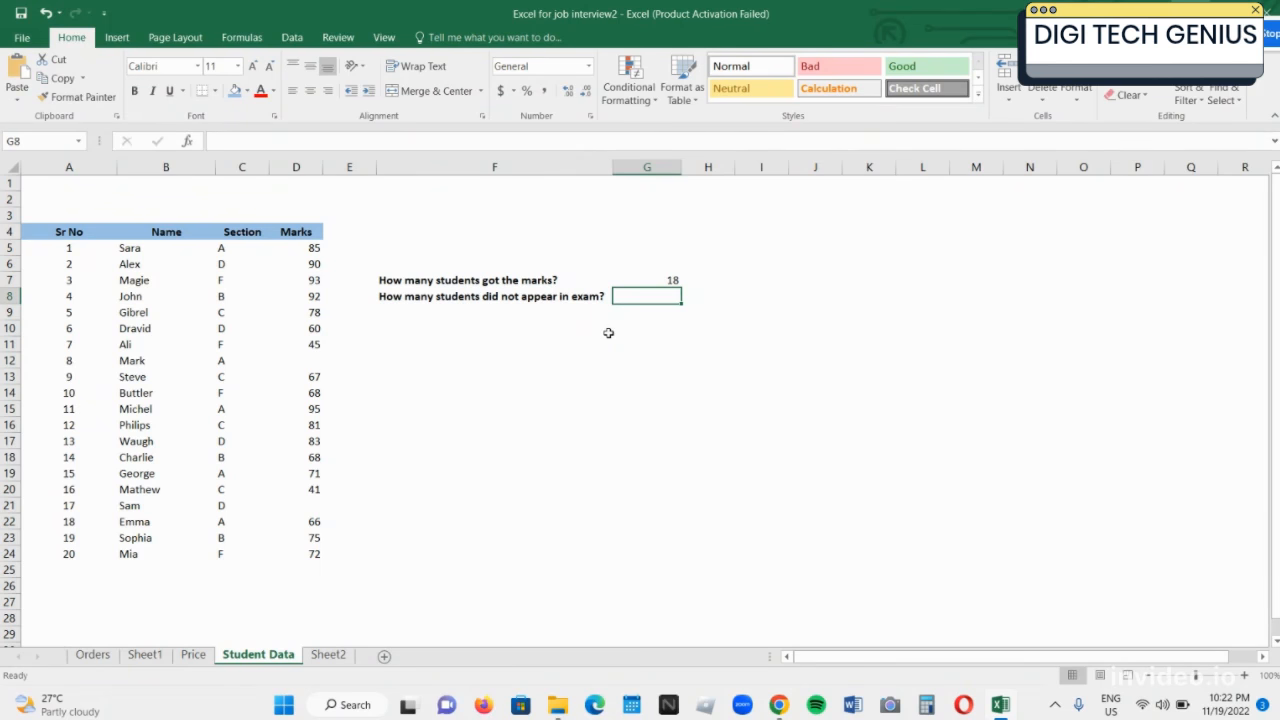
- For the students who did not appear in the exam, enter =COUNTBLANK(D5:D24) in G8
{"action": "type", "text": "="}
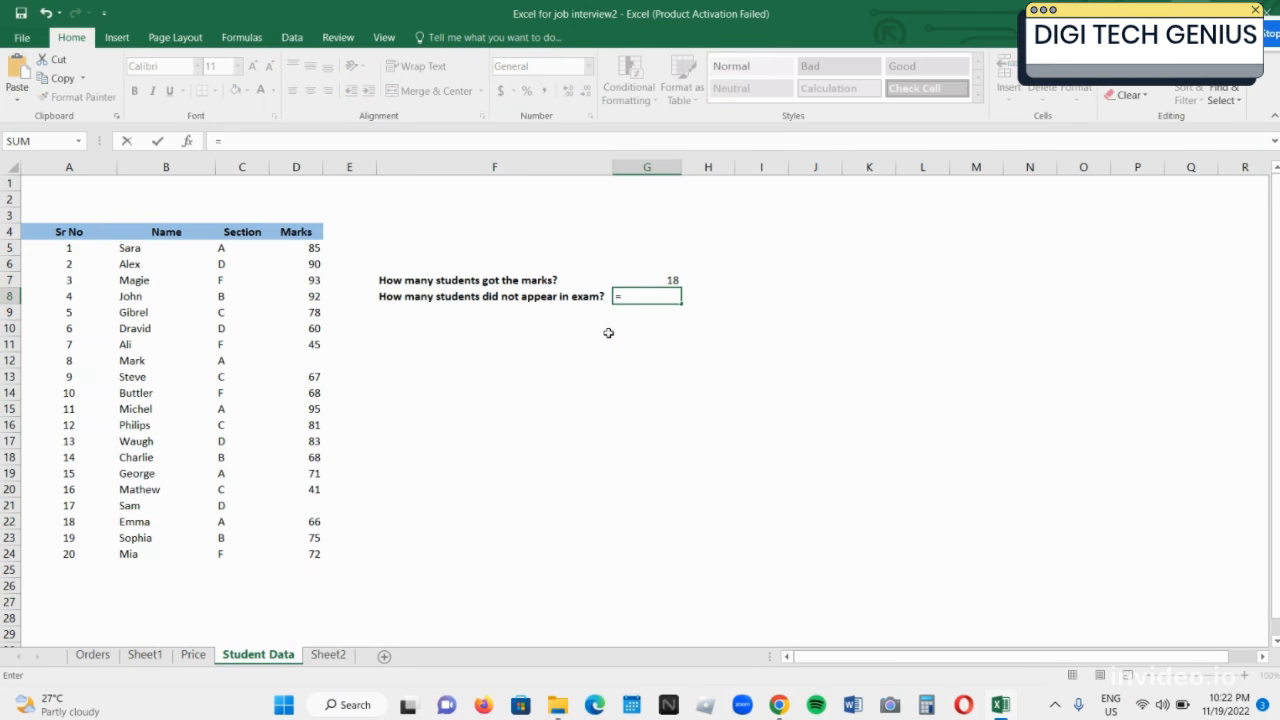
{"action": "type", "text": "countbl"}
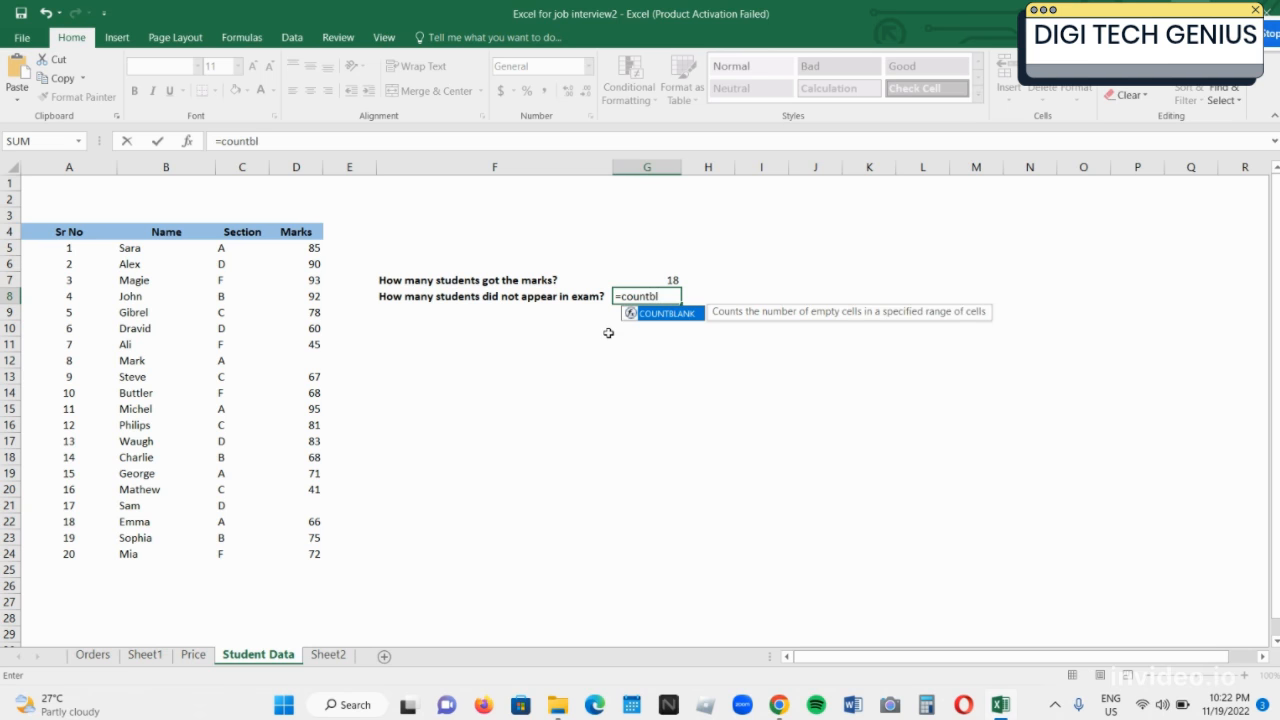
{"action": "type", "text": "ank("}
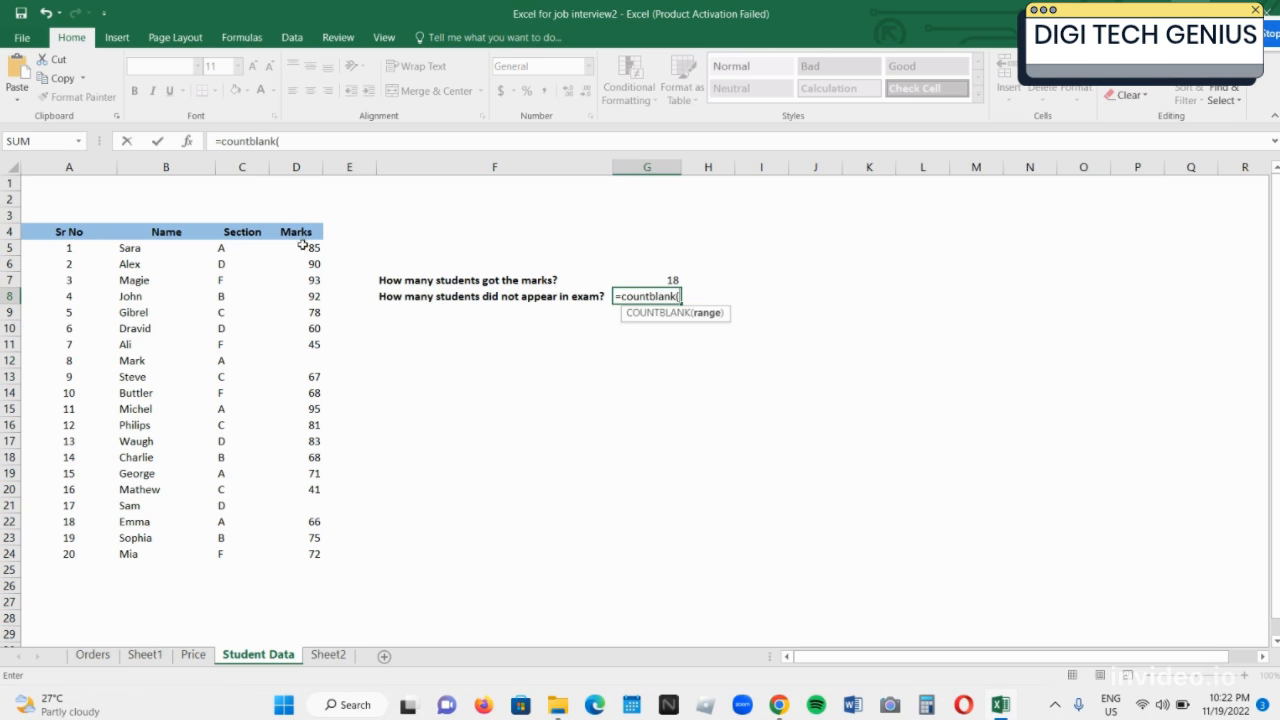
{"action": "left_click_drag", "start_coordinate": [305, 247], "coordinate": [314, 556]}
{"action": "type", "text": ")"}
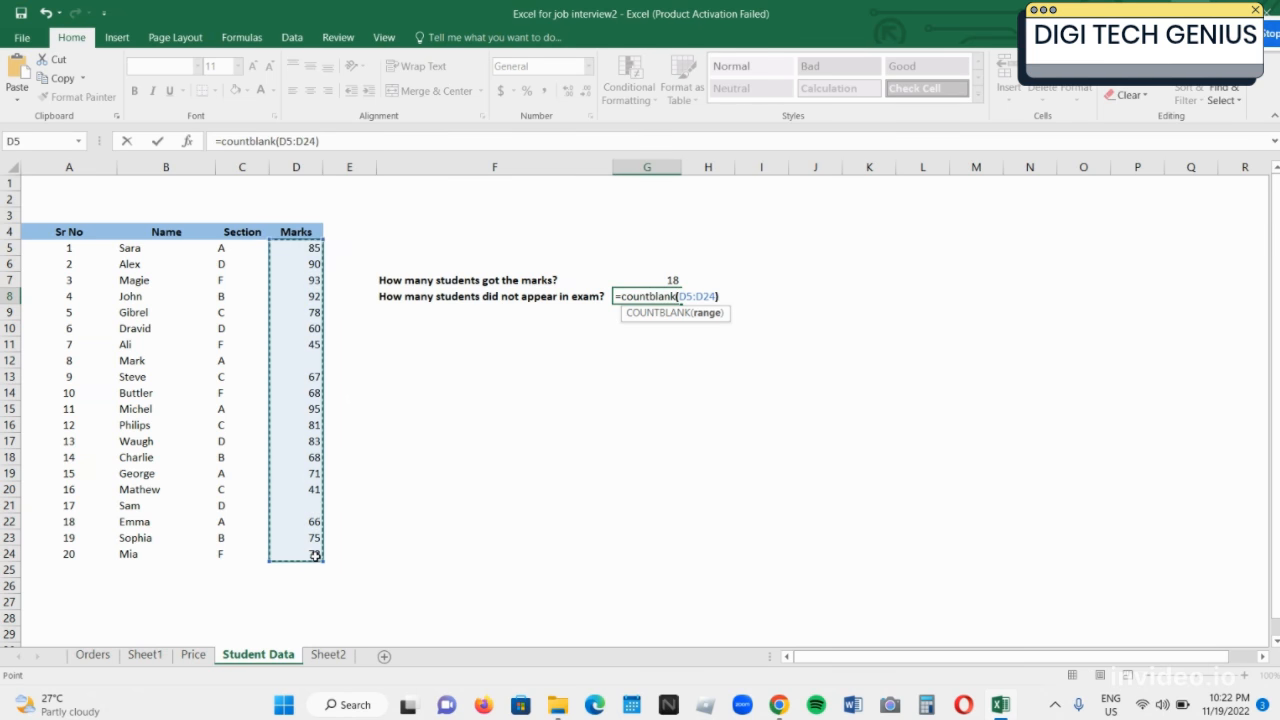
{"action": "key", "text": "Return"}
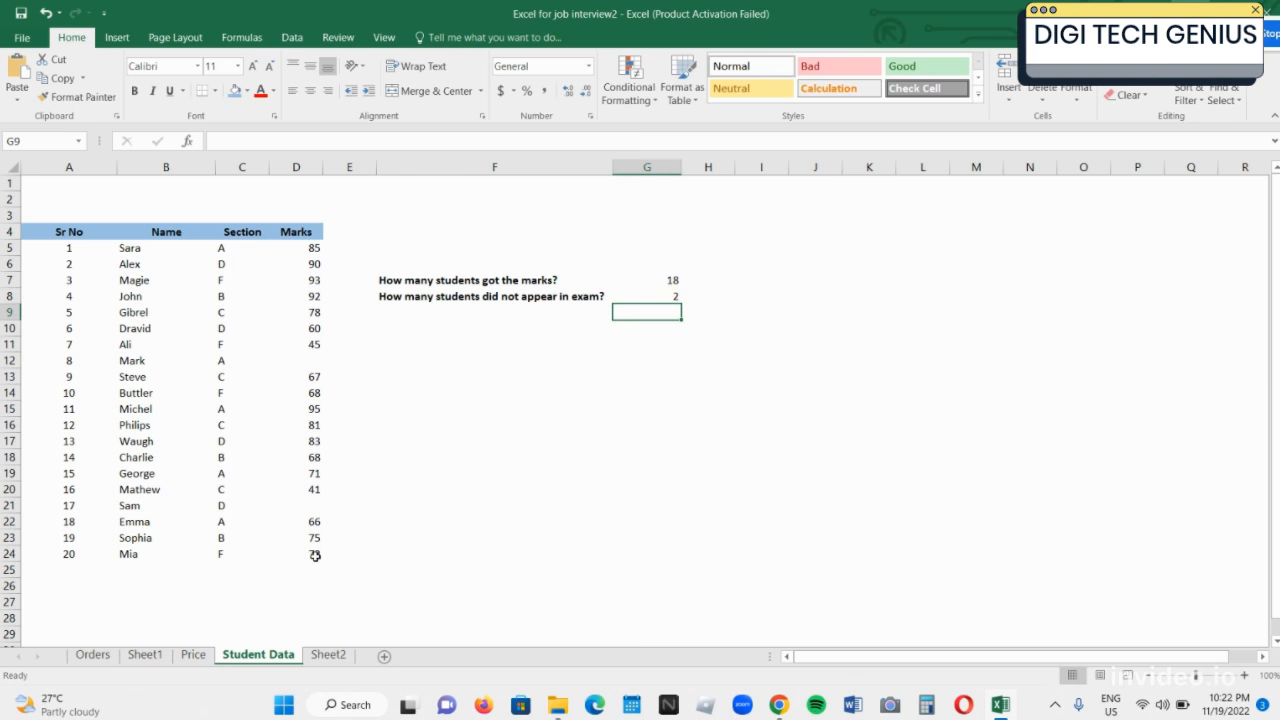
- Check the record in row 12, which has an empty Marks cell, against the exam absence question
{"action": "left_click", "coordinate": [166, 362]}
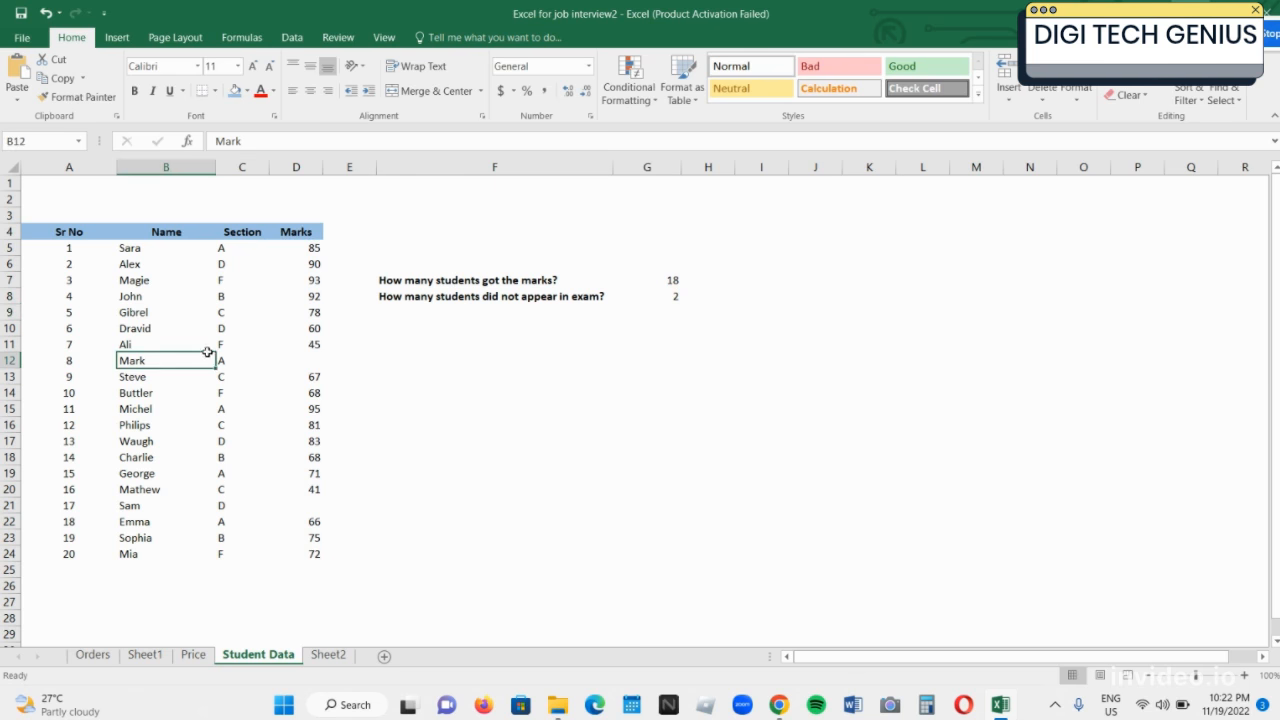
{"action": "left_click_drag", "start_coordinate": [207, 352], "coordinate": [294, 372]}
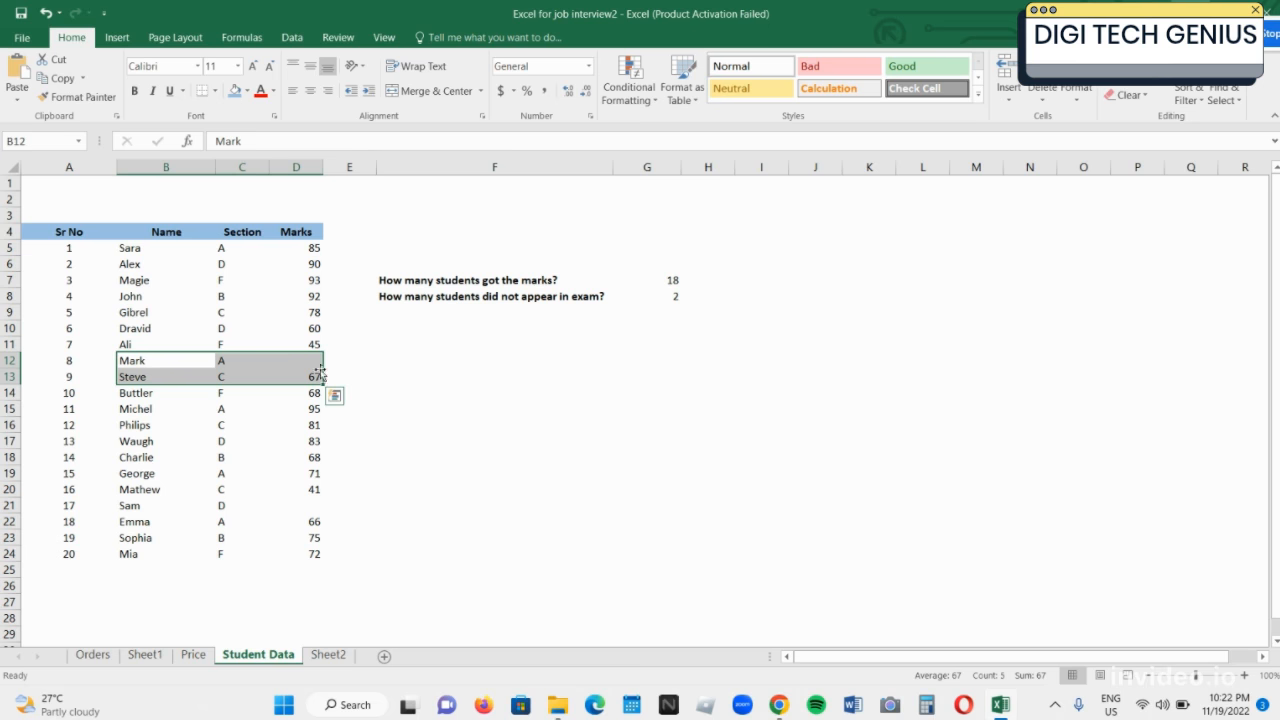
{"action": "left_click", "coordinate": [420, 357]}
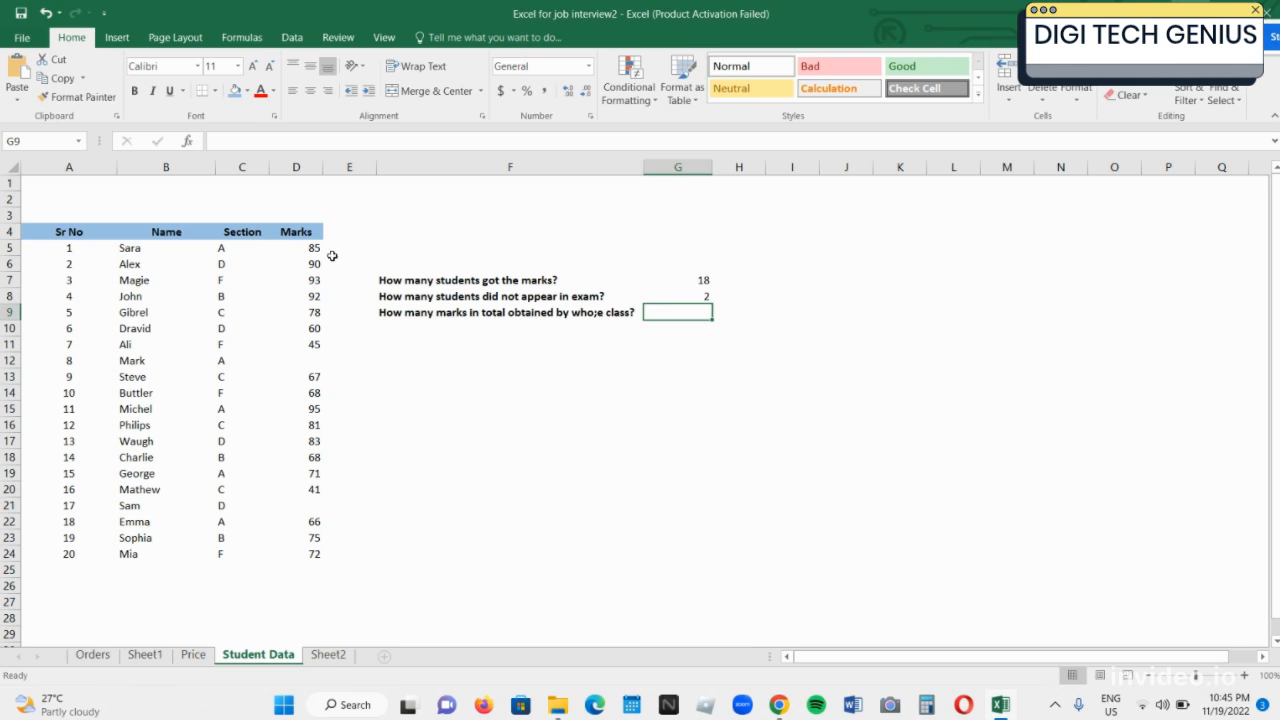
- Total the Marks column with =SUM(D5:D24) in D25 and make the total bold
{"action": "left_click_drag", "start_coordinate": [312, 248], "coordinate": [313, 551]}
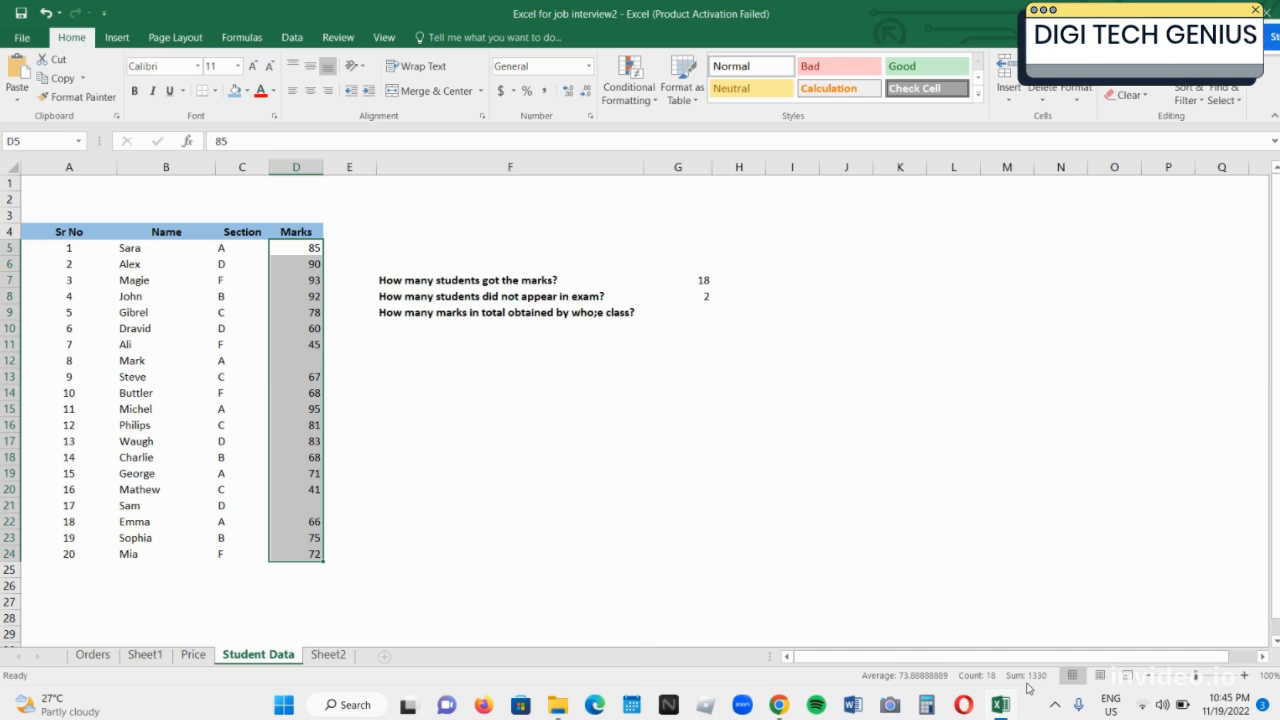
{"action": "left_click", "coordinate": [302, 578]}
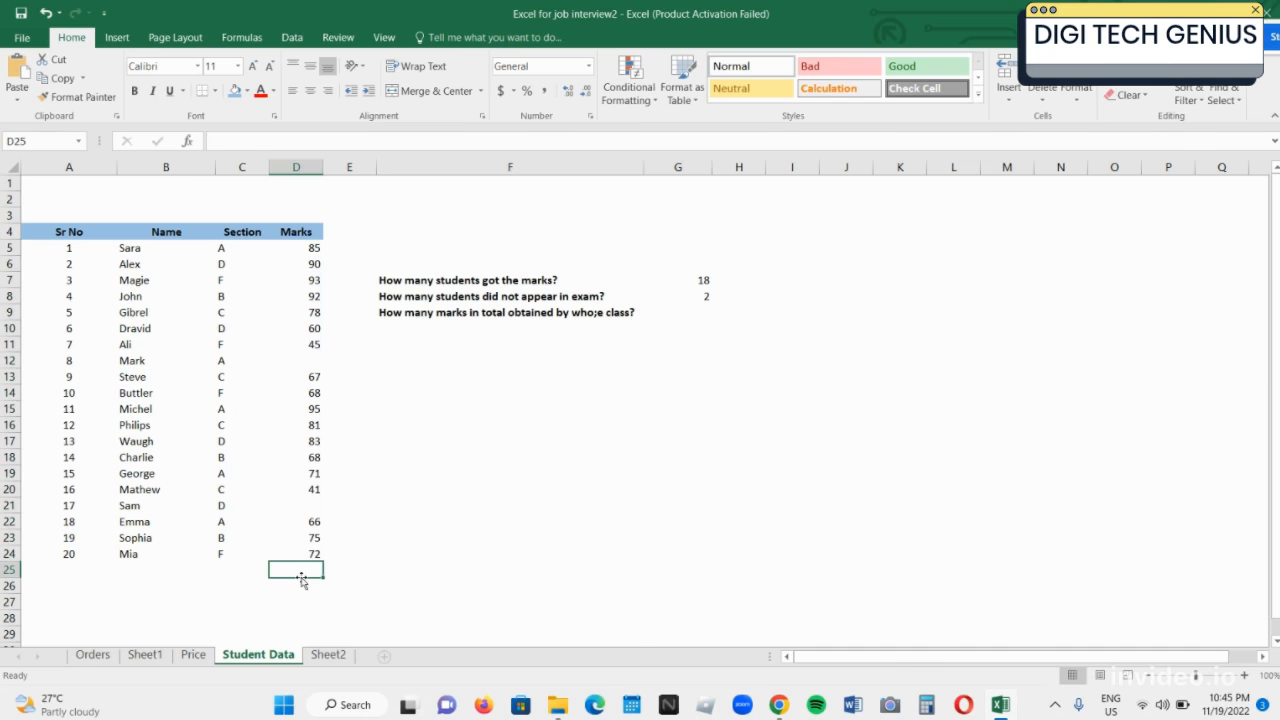
{"action": "type", "text": "=sum"}
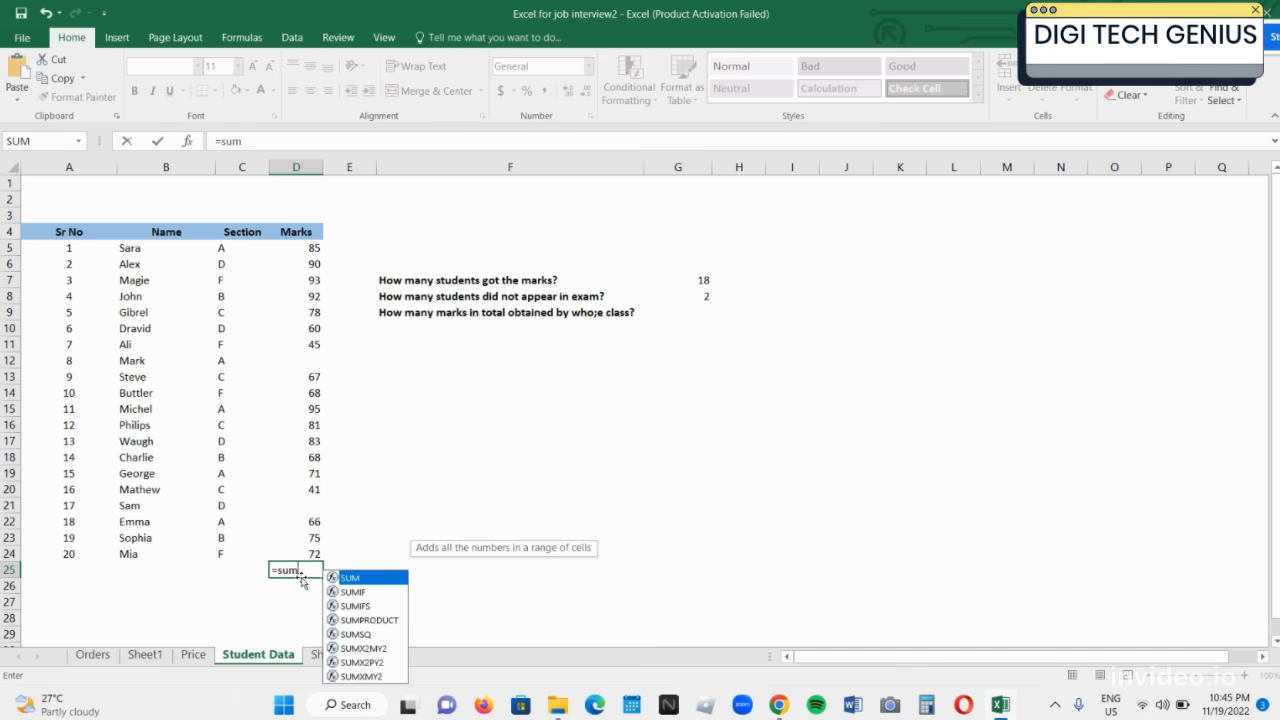
{"action": "type", "text": "("}
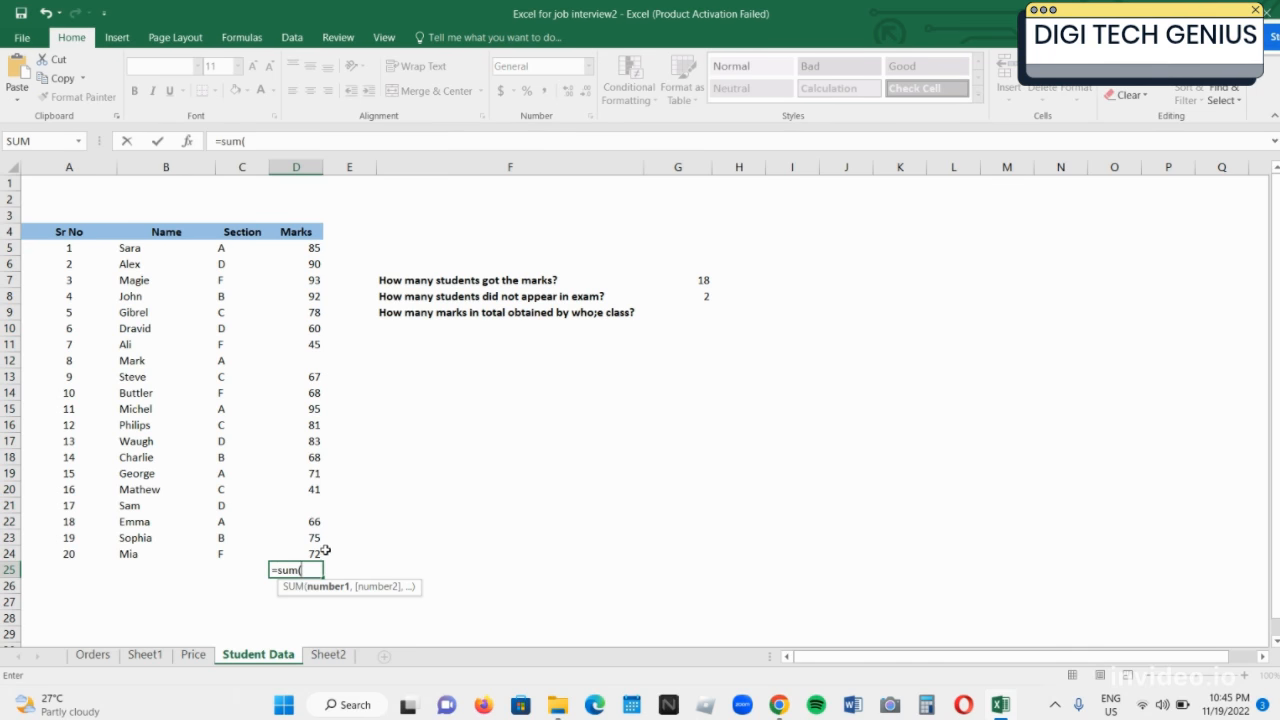
{"action": "left_click_drag", "start_coordinate": [316, 552], "coordinate": [306, 251]}
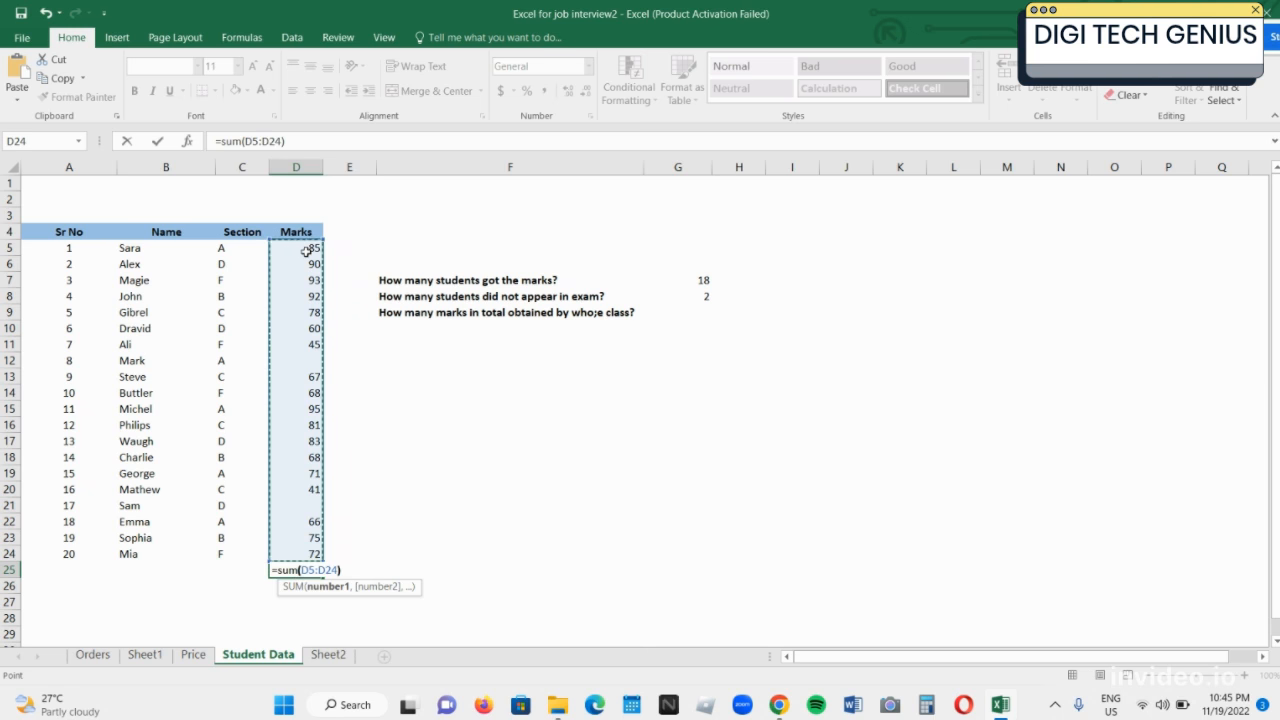
{"action": "type", "text": ")"}
{"action": "key", "text": "Return"}
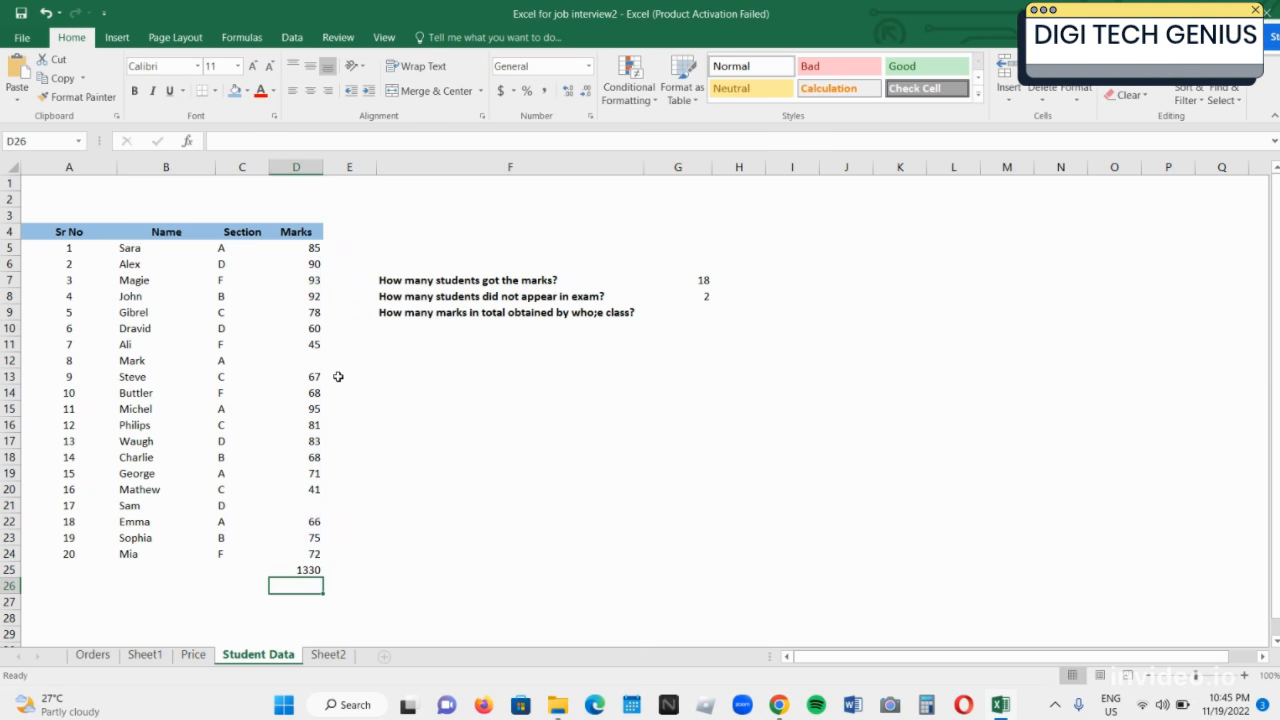
{"action": "key", "text": "Up"}
{"action": "key", "text": "ctrl+b"}
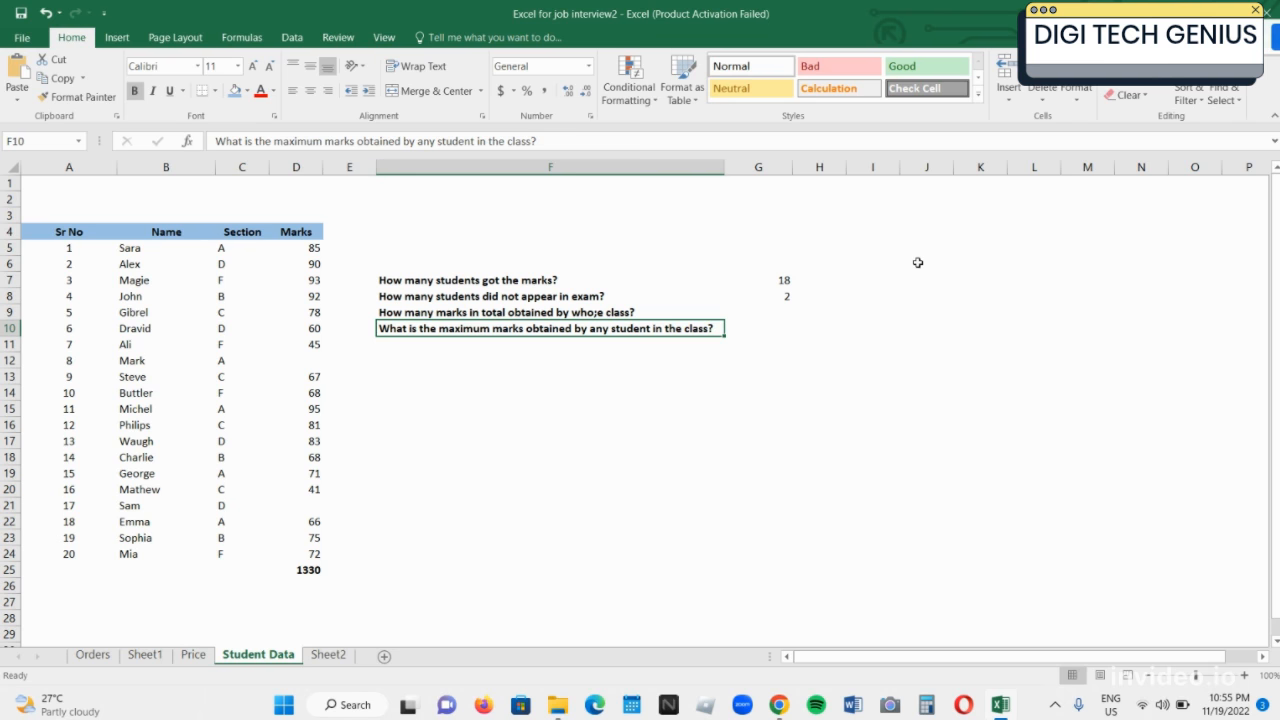
- For the maximum marks obtained by any student, enter =MAX(D5:D24) in G10 and check the matching record in row 15
{"action": "left_click", "coordinate": [788, 327]}
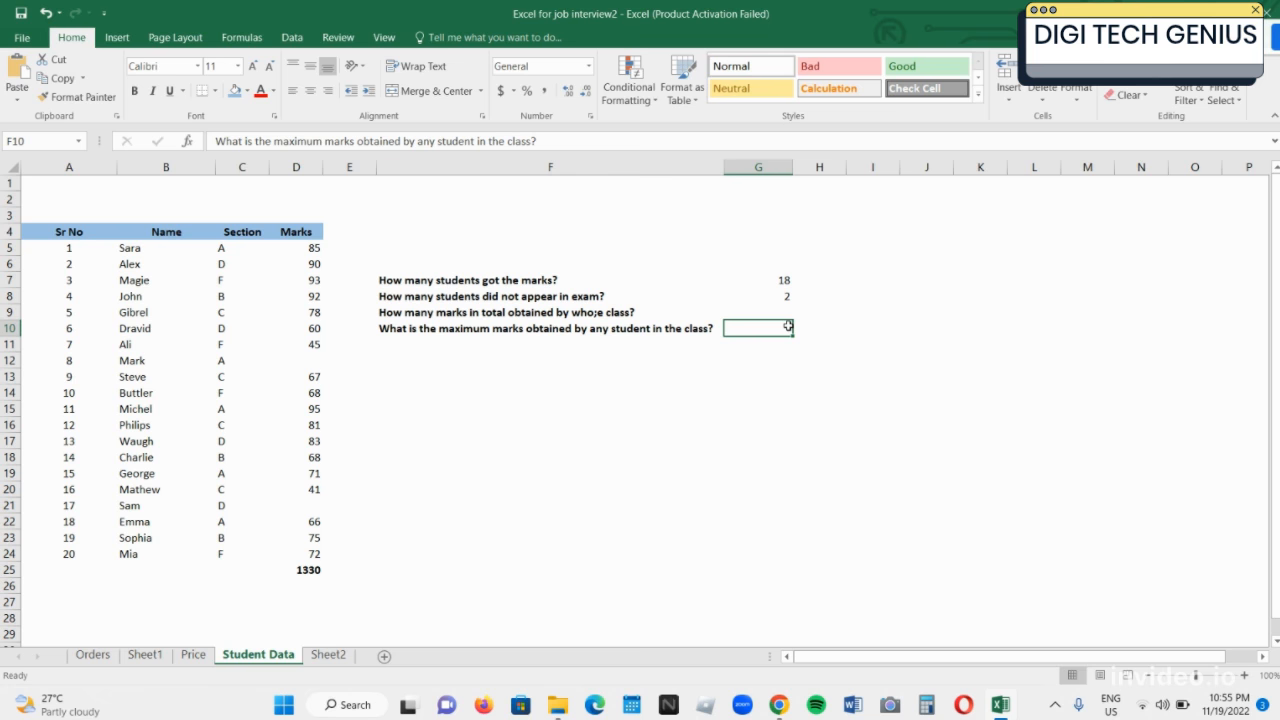
{"action": "type", "text": "=m"}
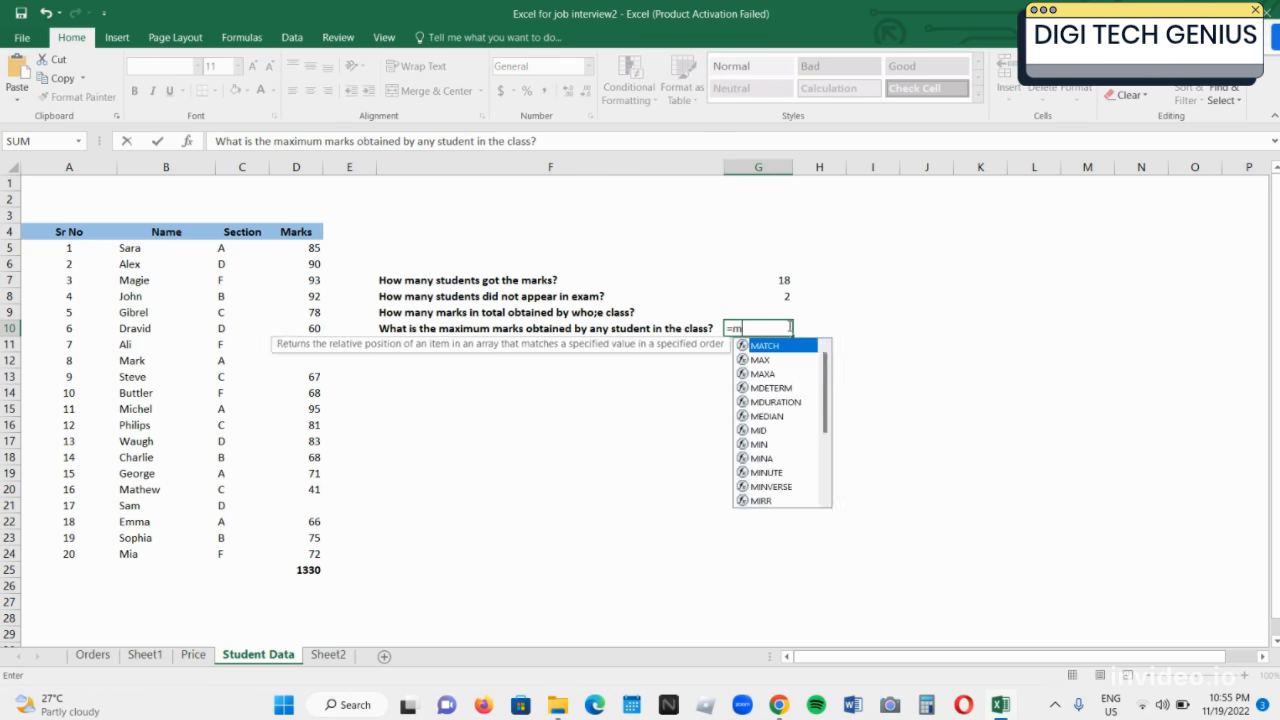
{"action": "type", "text": "ax("}
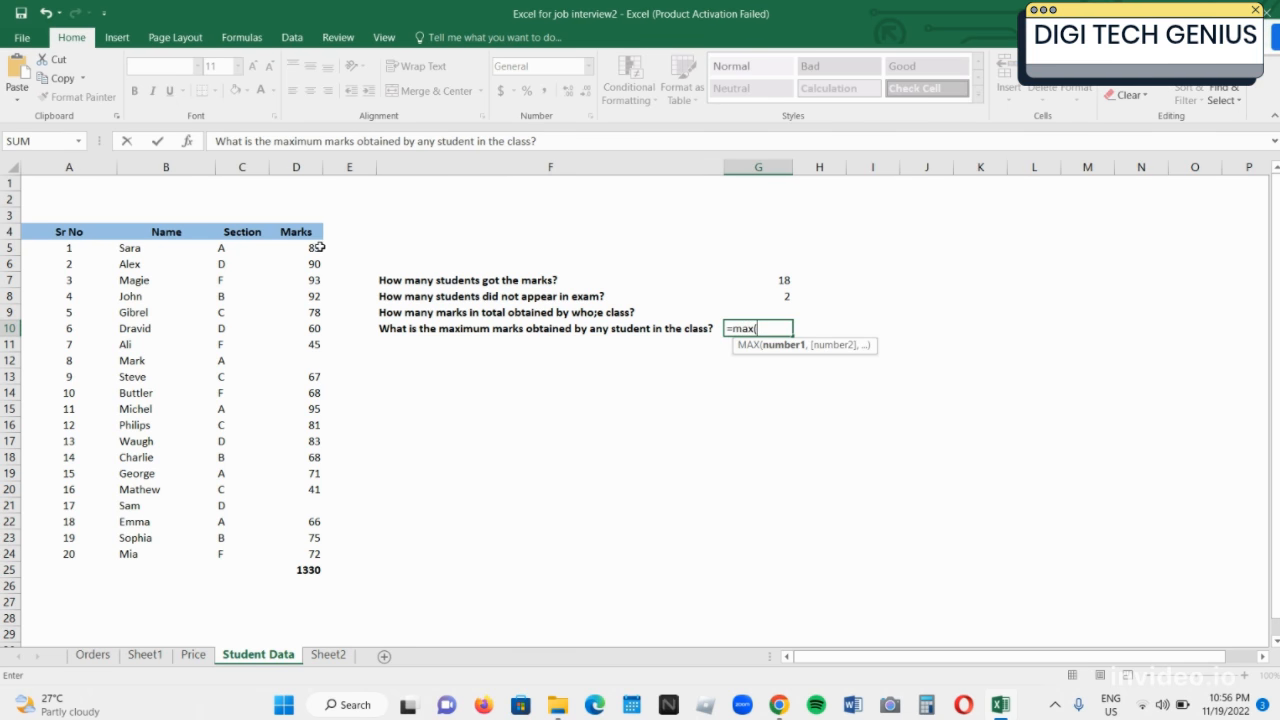
{"action": "left_click_drag", "start_coordinate": [316, 247], "coordinate": [316, 553]}
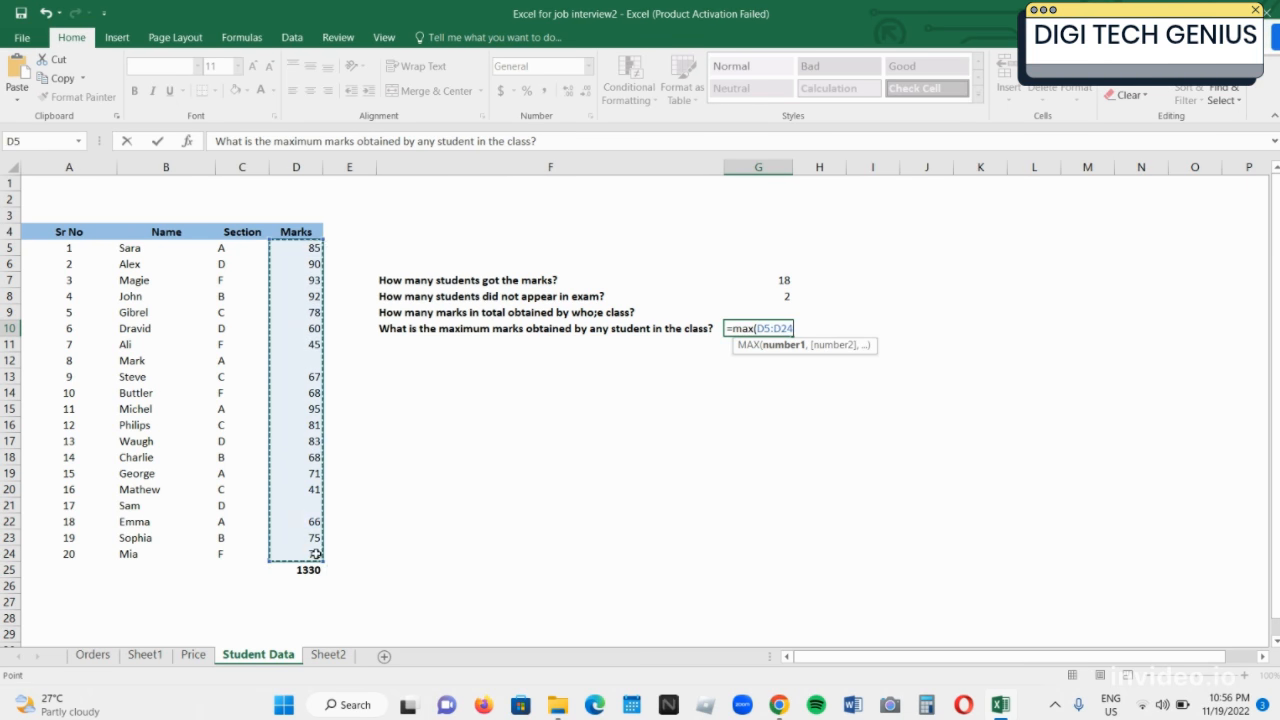
{"action": "type", "text": ")"}
{"action": "key", "text": "Return"}
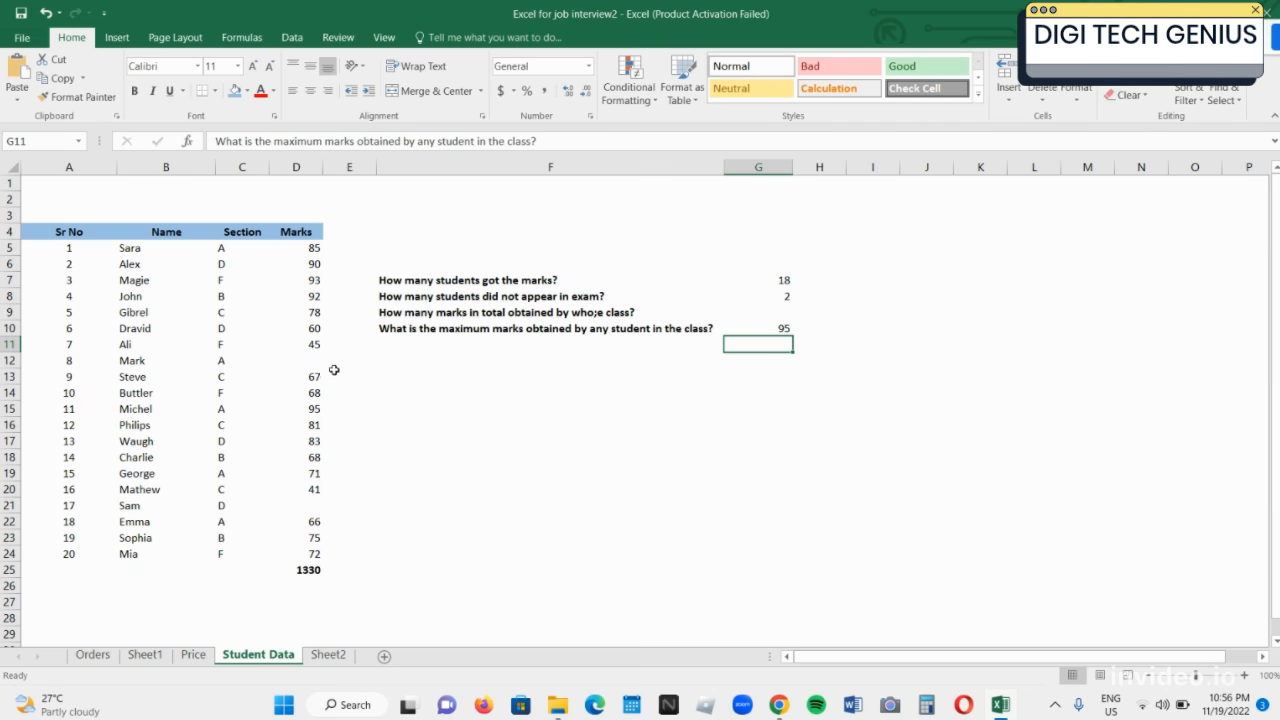
{"action": "left_click_drag", "start_coordinate": [86, 408], "coordinate": [284, 411]}
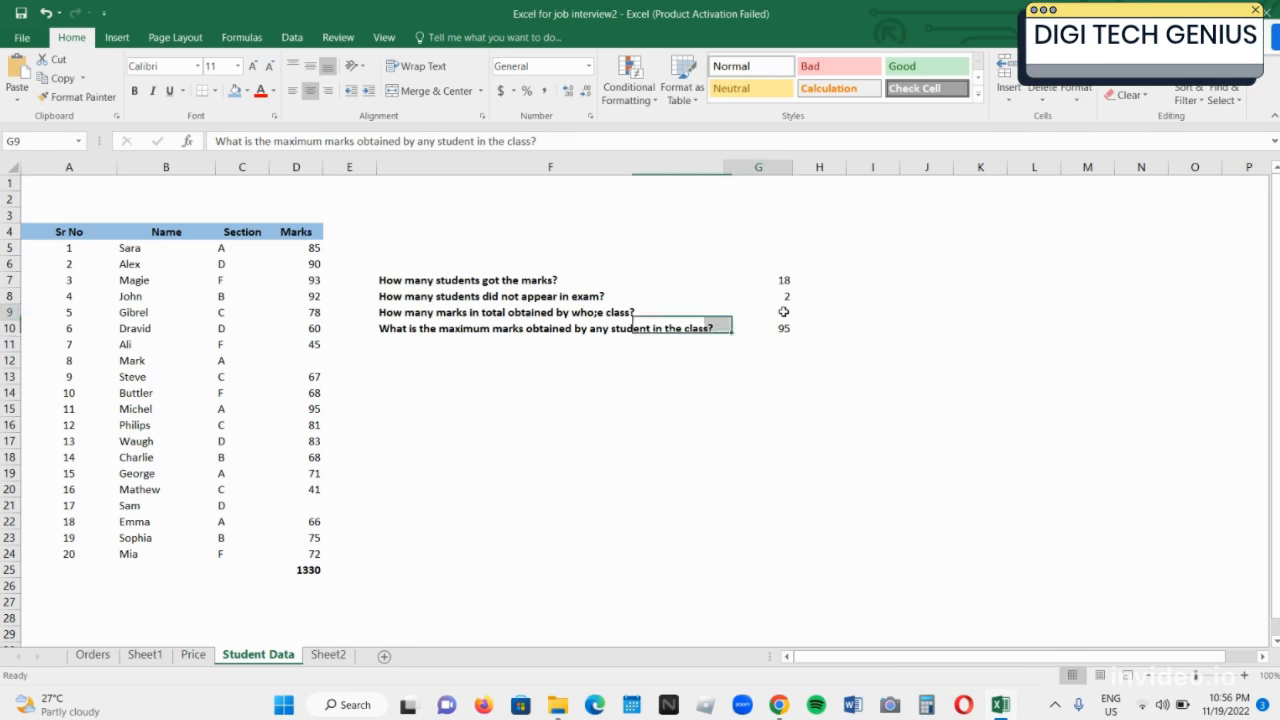
- Answer the whole-class total marks question in G9 by linking it to the column total with =D25
{"action": "left_click", "coordinate": [784, 312]}
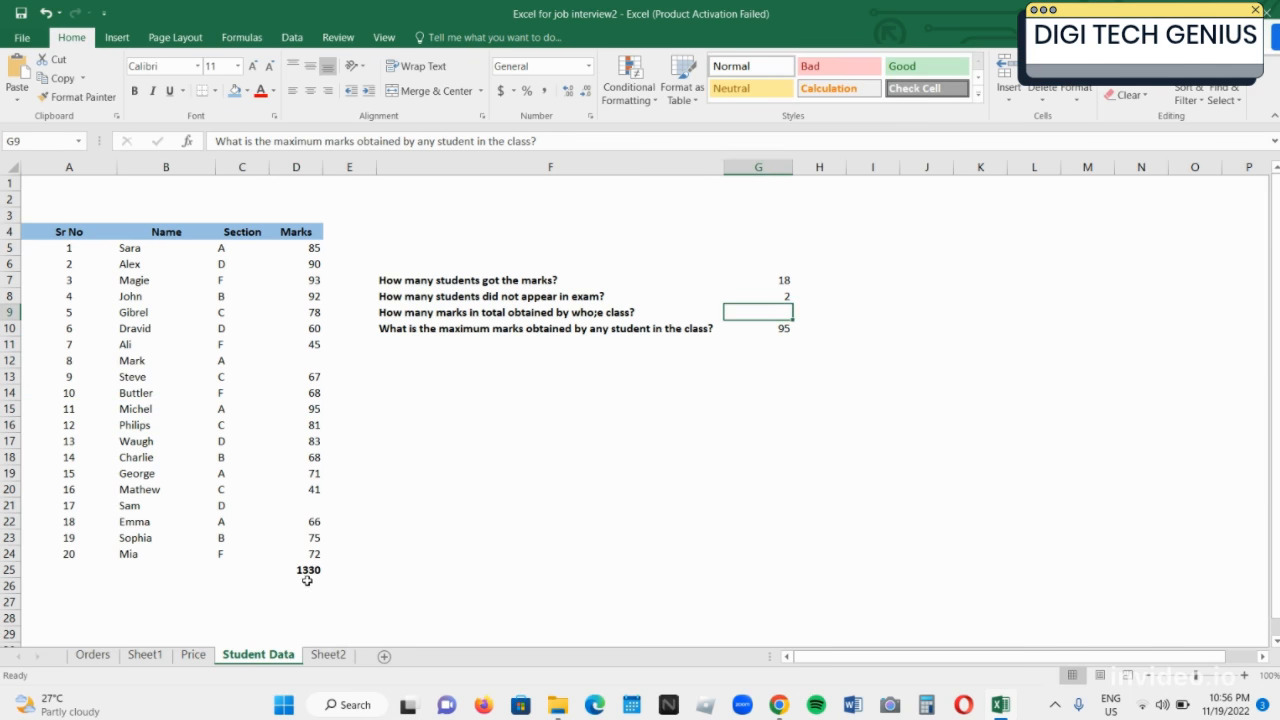
{"action": "type", "text": "="}
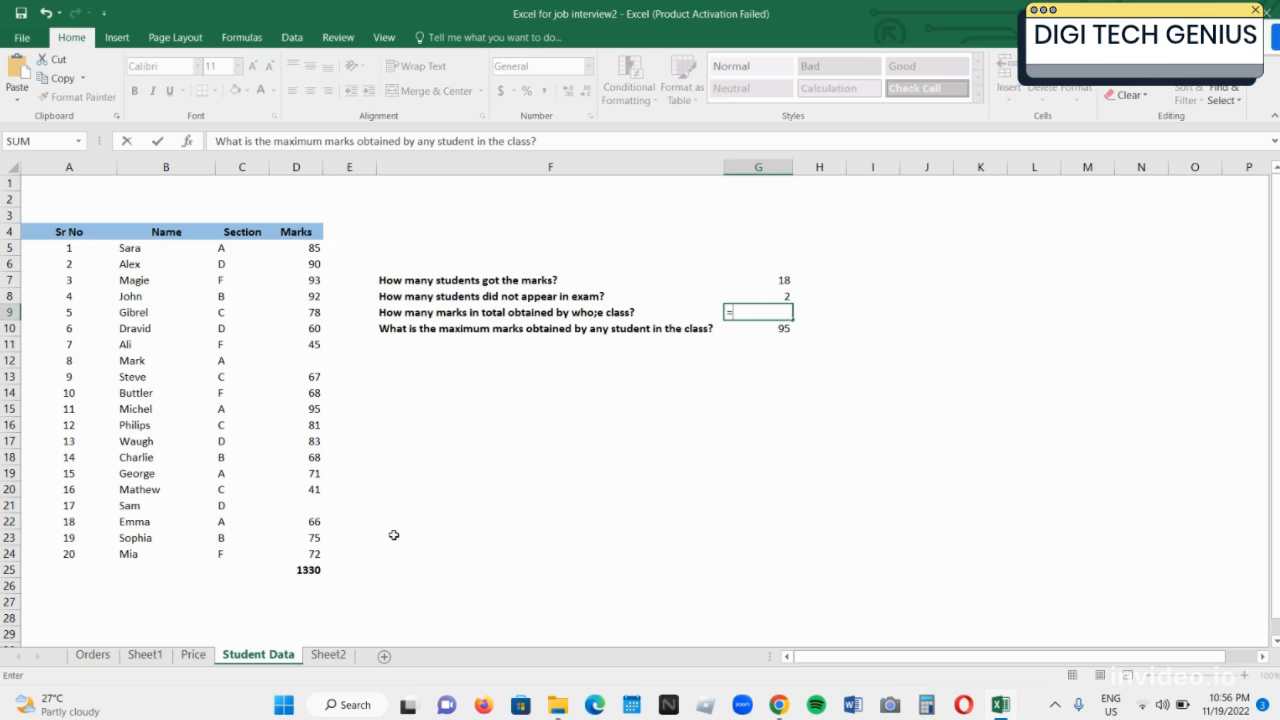
{"action": "left_click", "coordinate": [318, 570]}
{"action": "key", "text": "Return"}
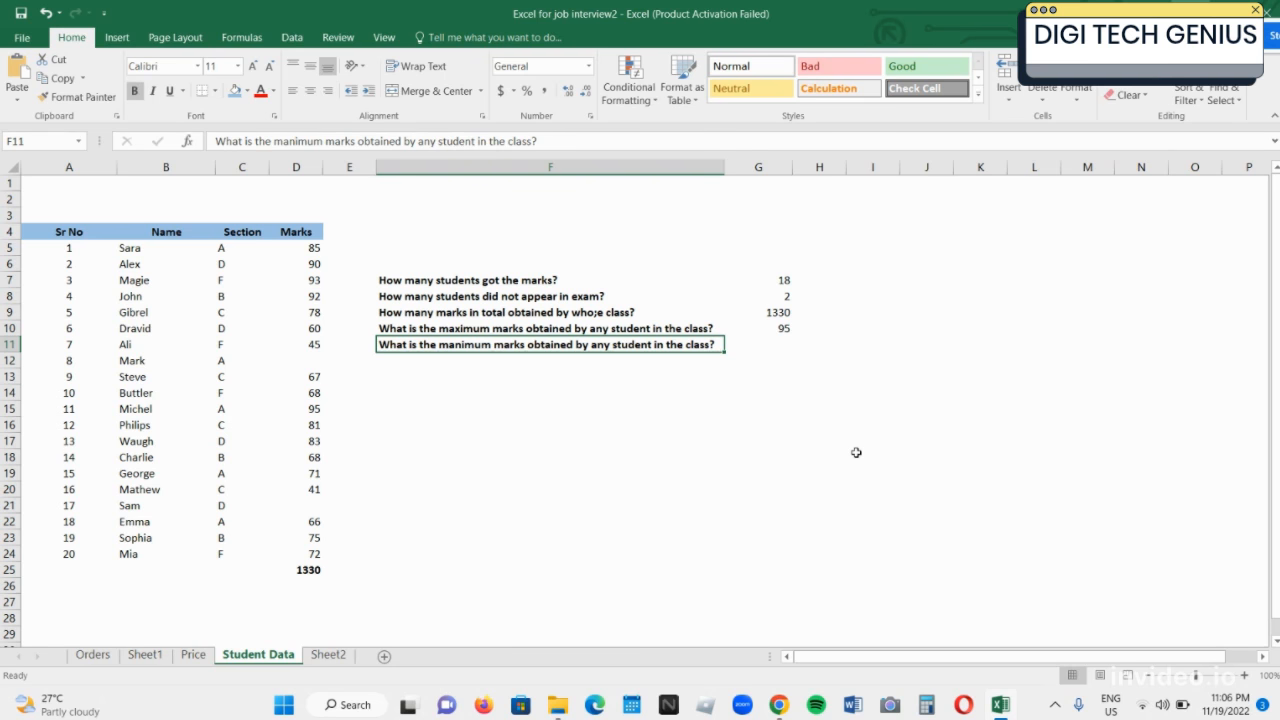
- For the minimum marks question, enter =MIN(D5:D24) in G11 and check the matching record in row 20
{"action": "key", "text": "Right"}
{"action": "type", "text": "=min"}
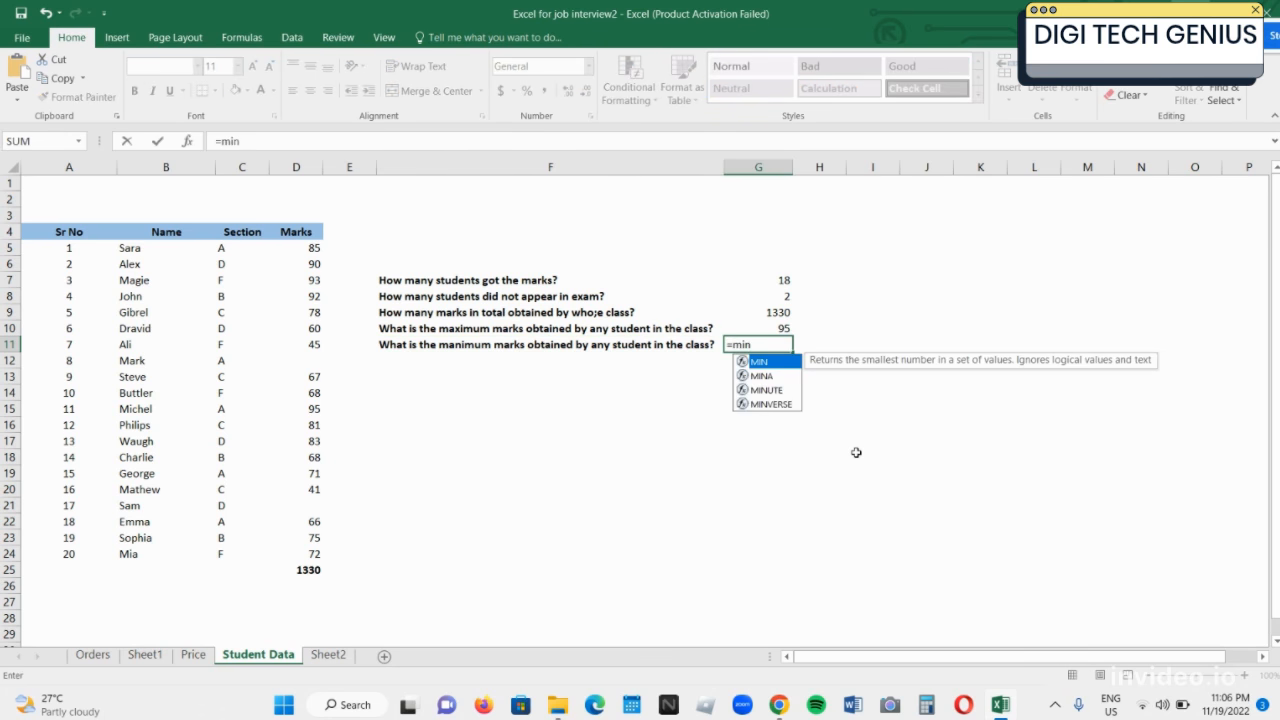
{"action": "type", "text": "("}
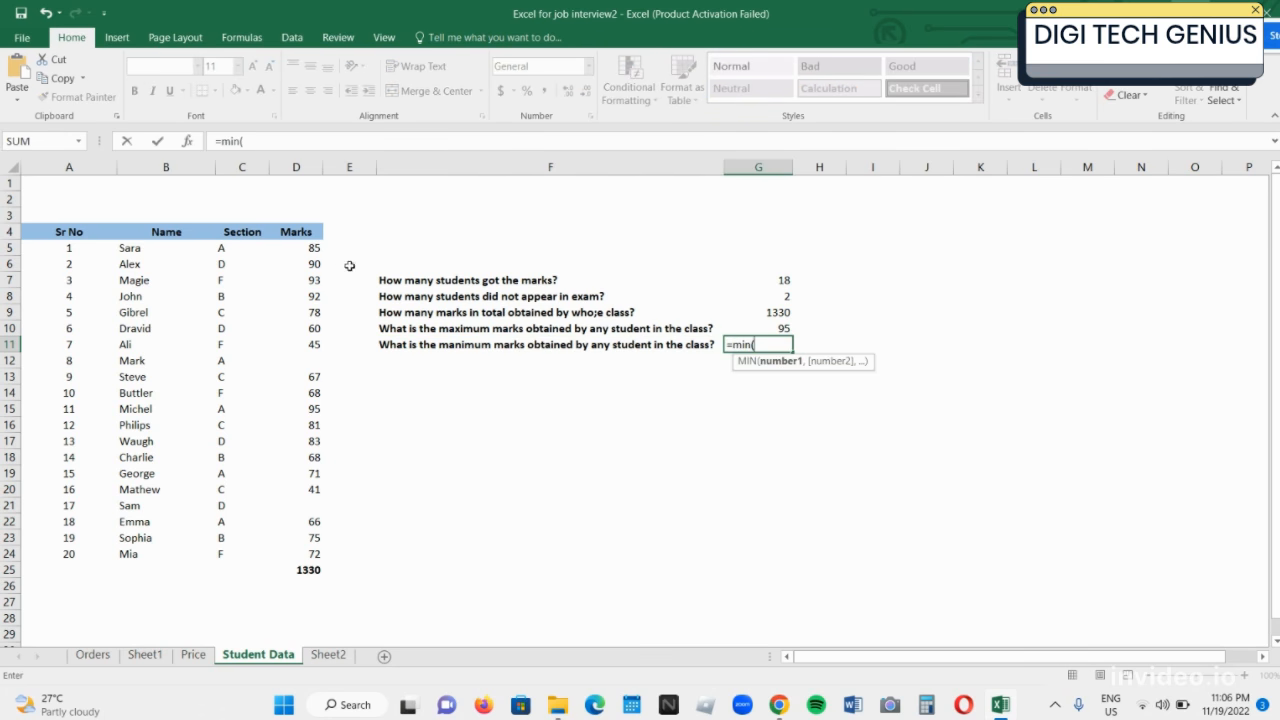
{"action": "left_click_drag", "start_coordinate": [300, 254], "coordinate": [312, 547]}
{"action": "type", "text": ")"}
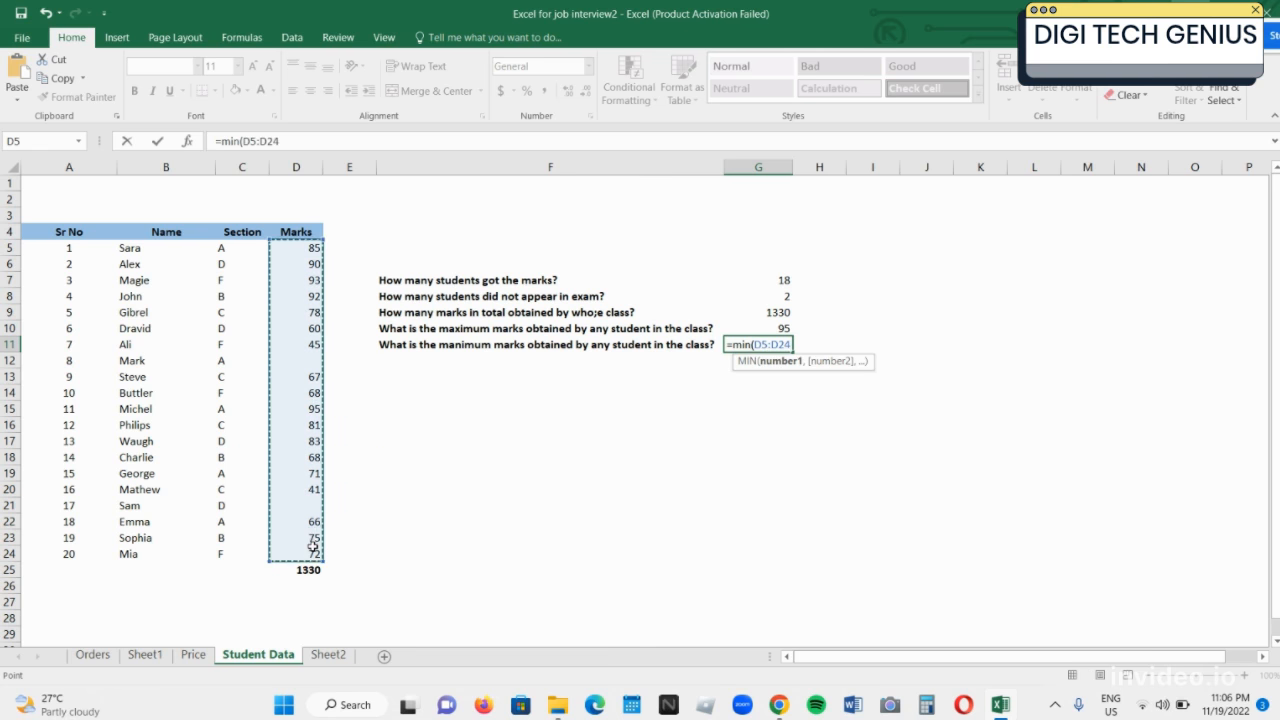
{"action": "key", "text": "Return"}
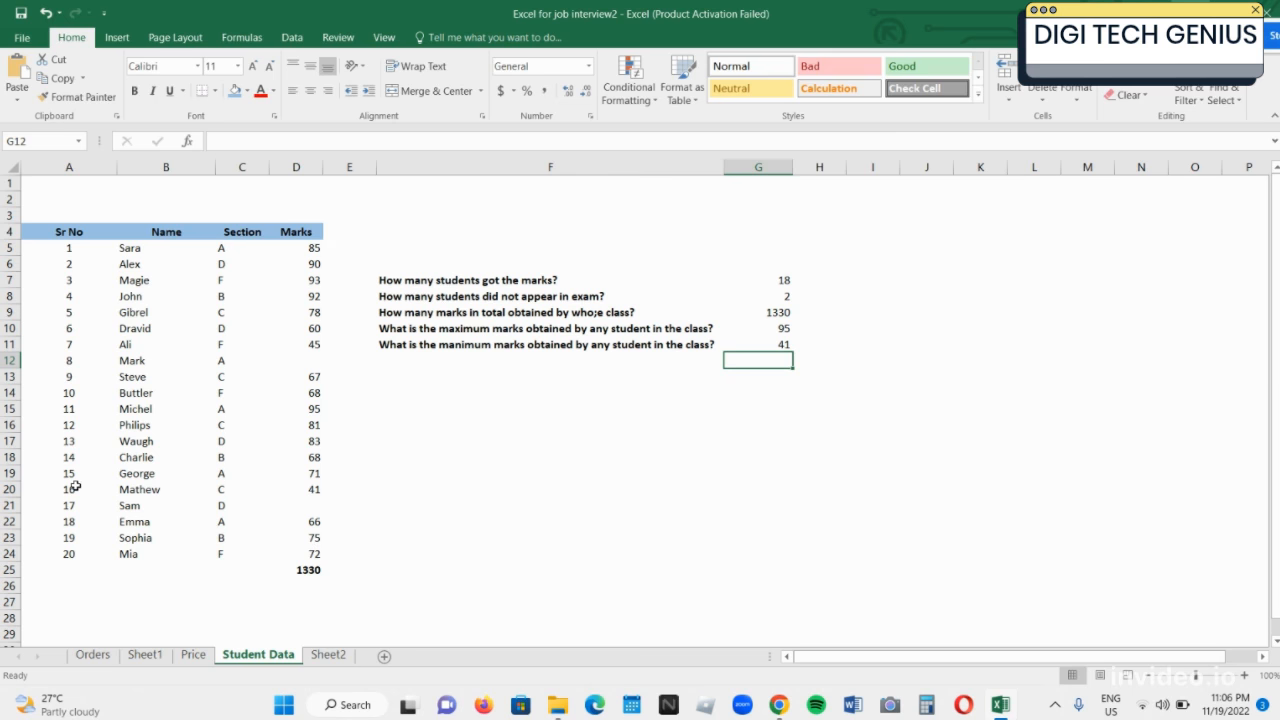
{"action": "left_click_drag", "start_coordinate": [76, 486], "coordinate": [305, 500]}
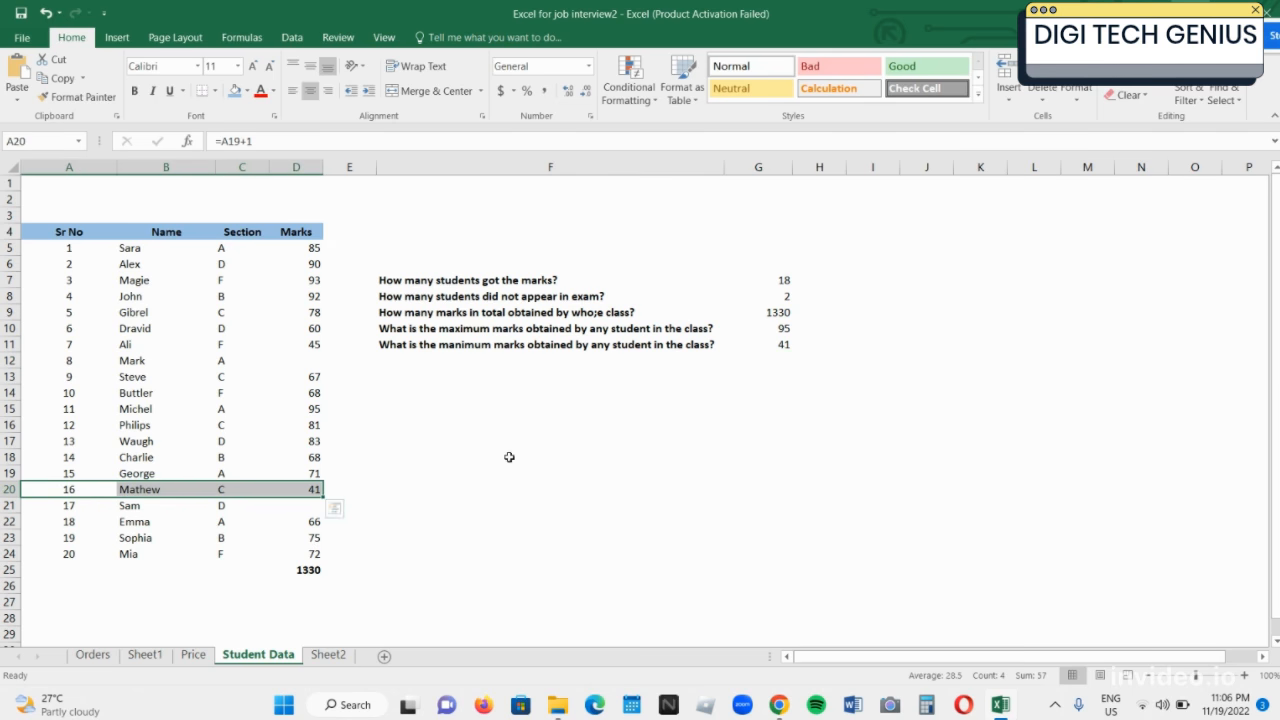
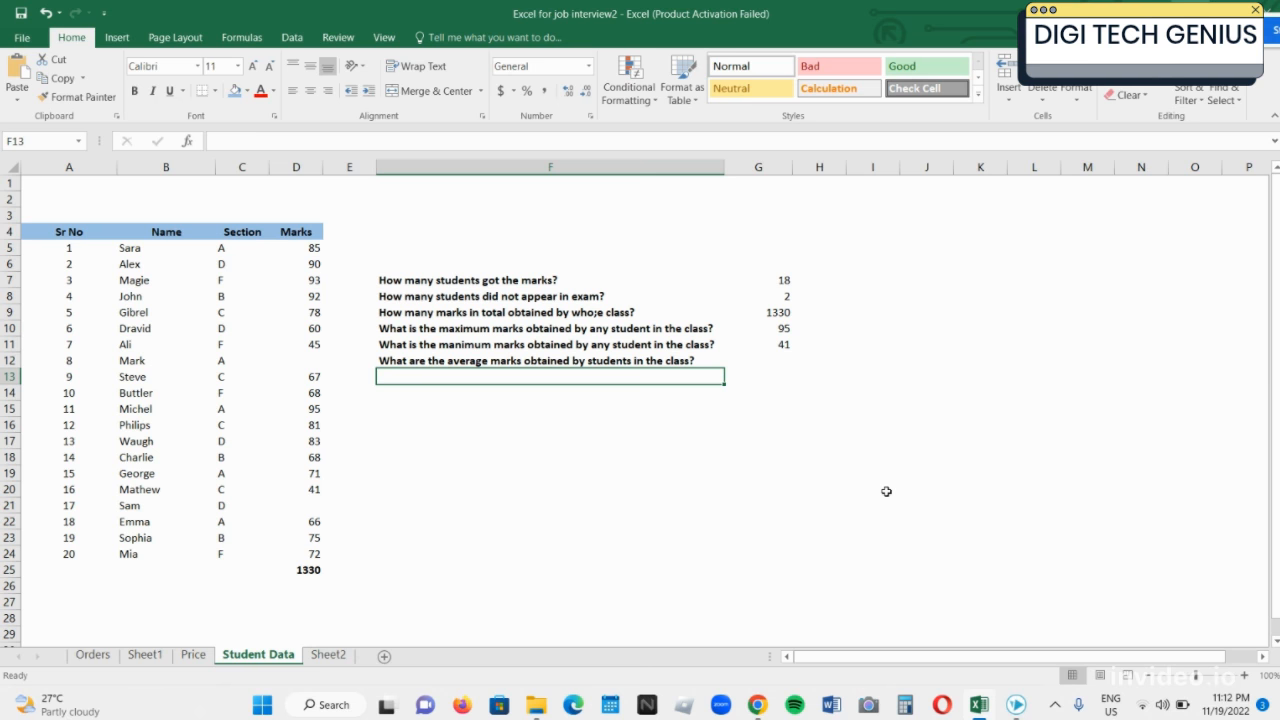
- Answer the average marks question with =AVERAGE(D5:D24) in G12 and apply comma style to the result
{"action": "key", "text": "Up"}
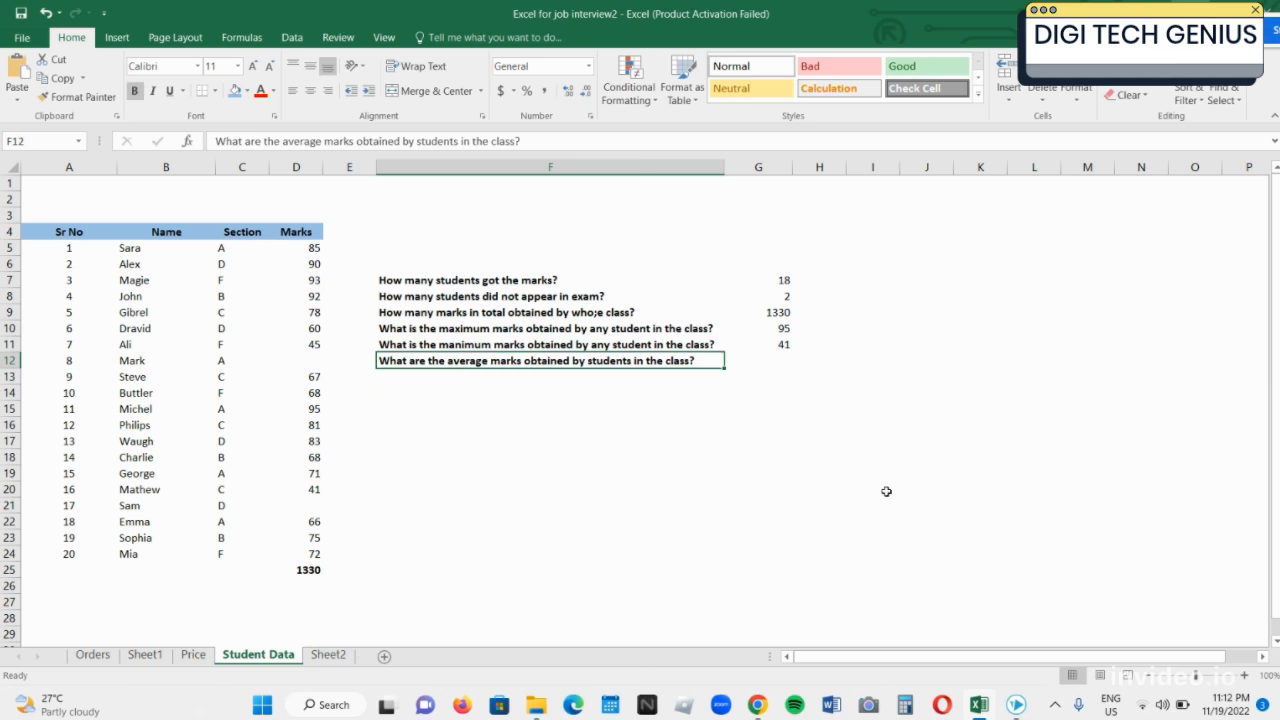
{"action": "key", "text": "Right"}
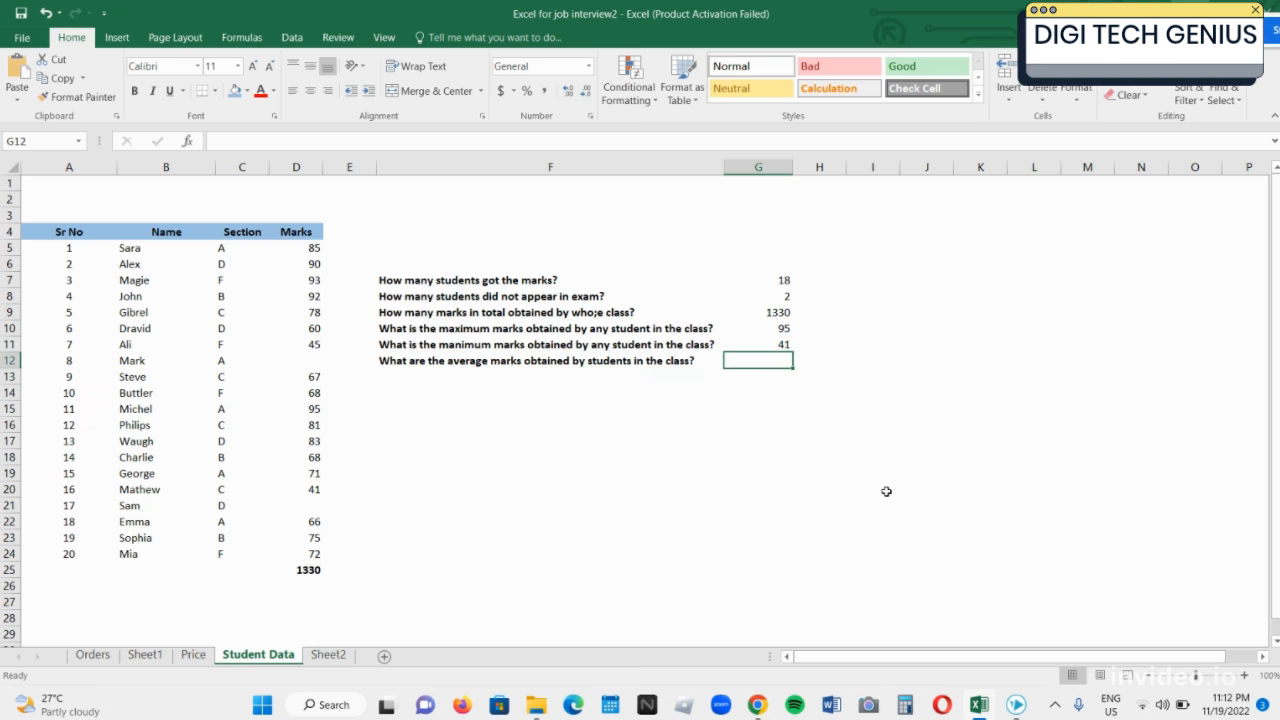
{"action": "type", "text": "=A"}
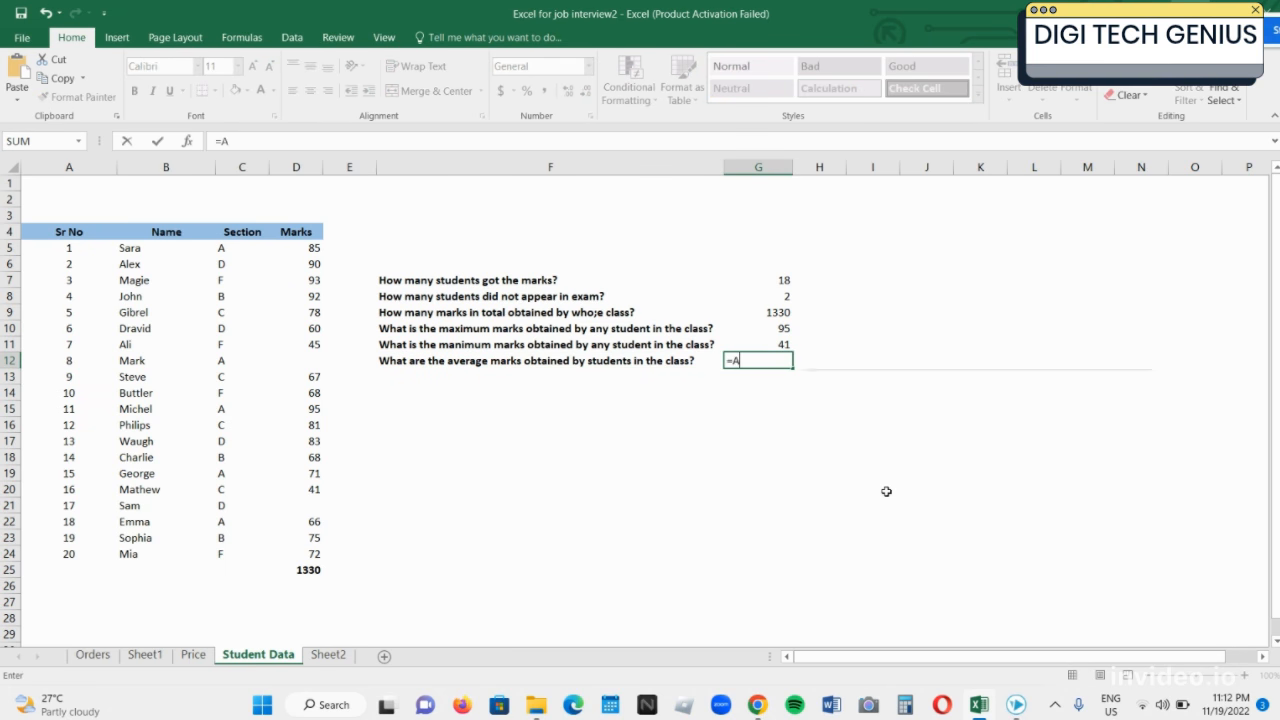
{"action": "type", "text": "verage"}
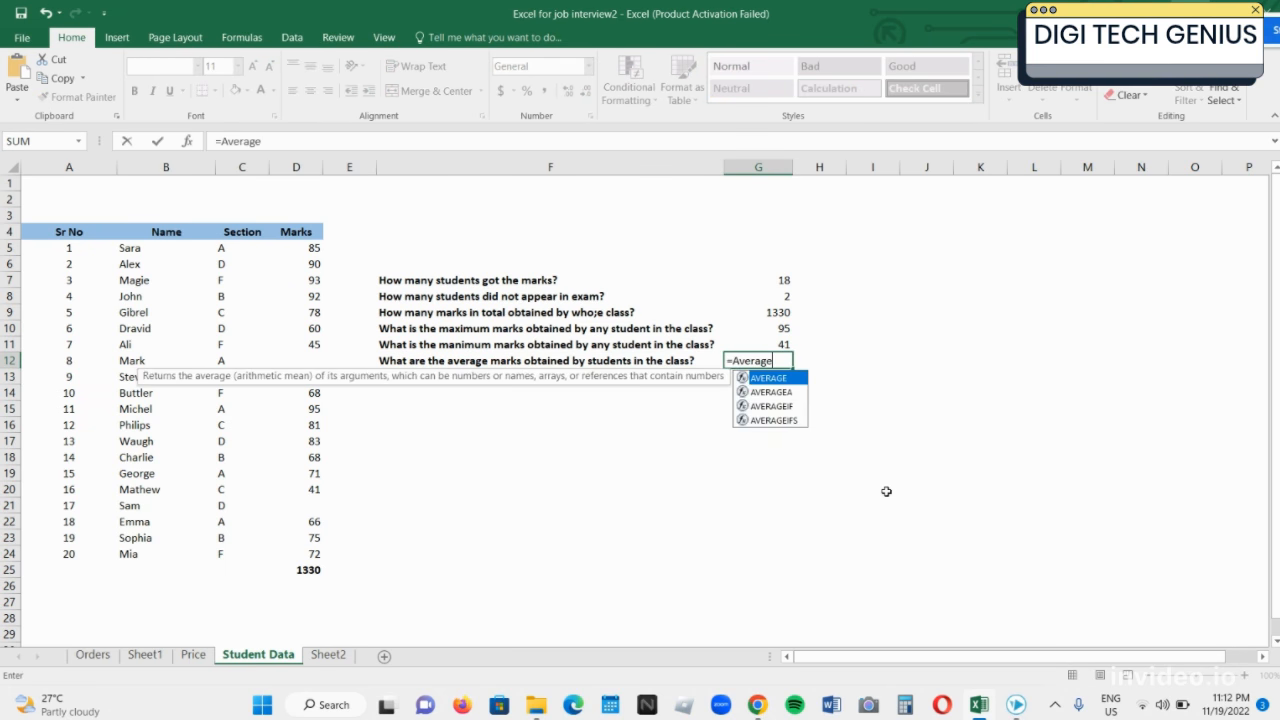
{"action": "type", "text": "("}
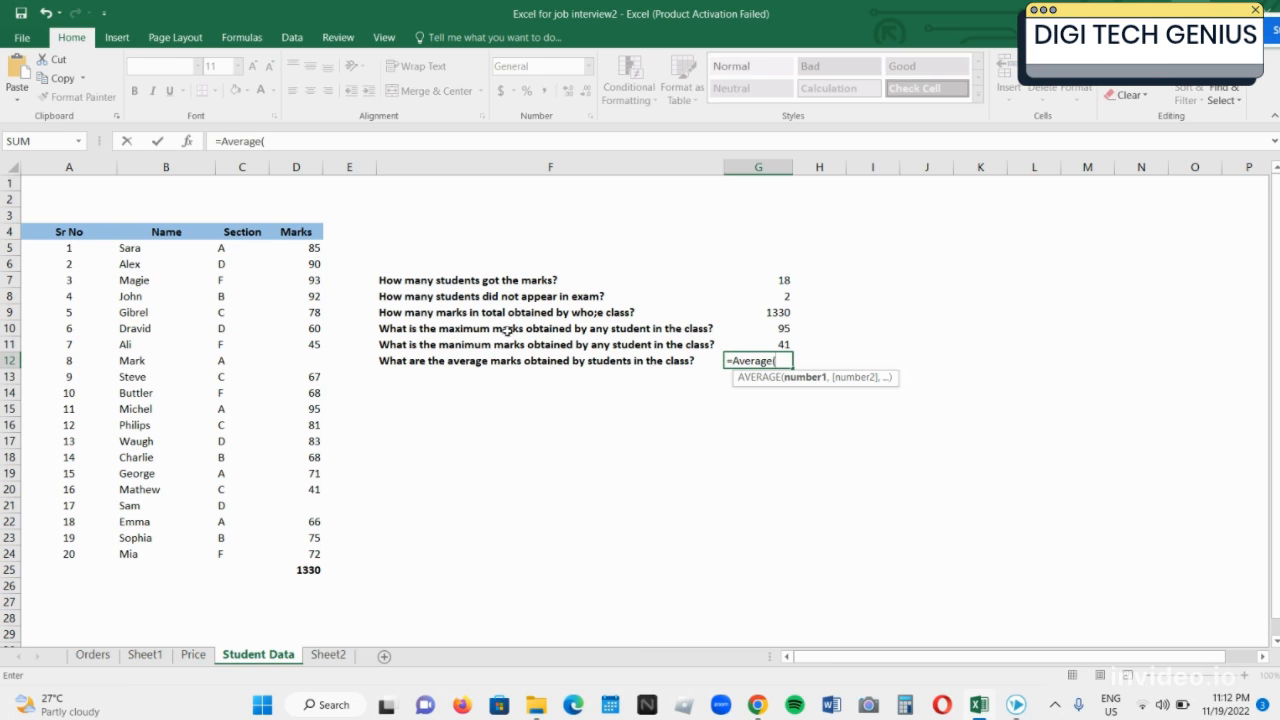
{"action": "left_click_drag", "start_coordinate": [313, 247], "coordinate": [302, 557]}
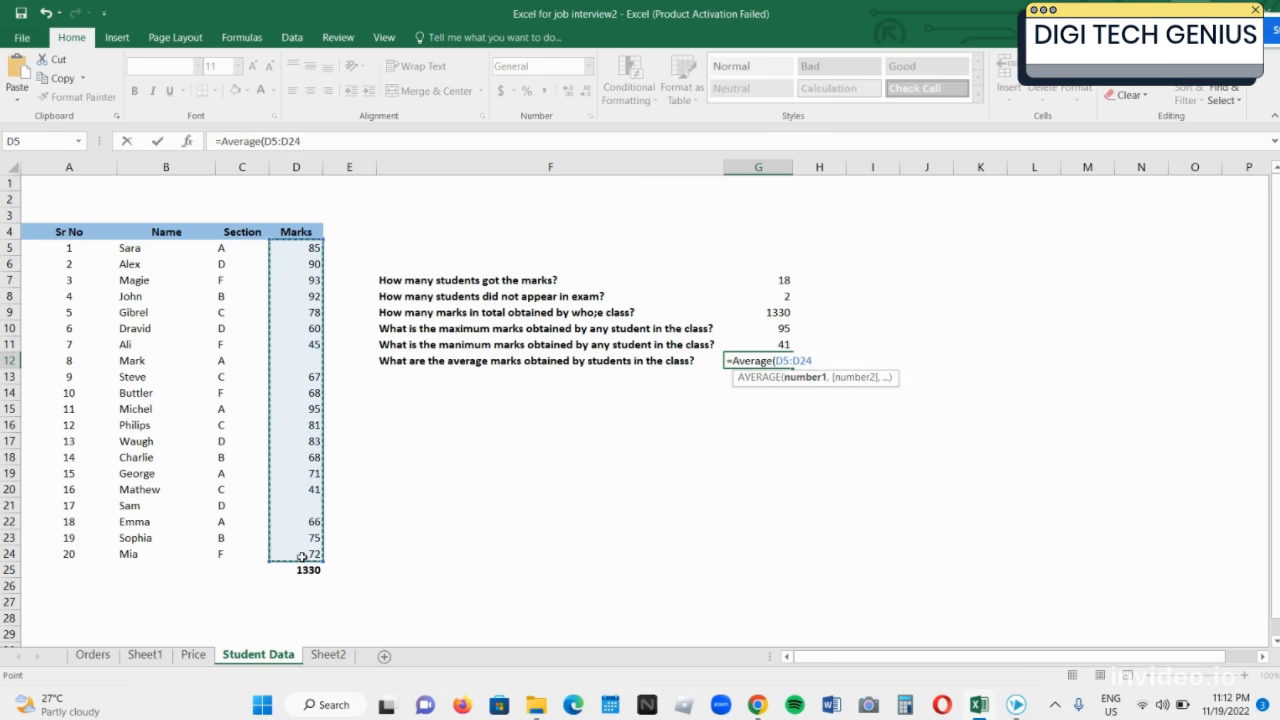
{"action": "type", "text": ")"}
{"action": "key", "text": "Return"}
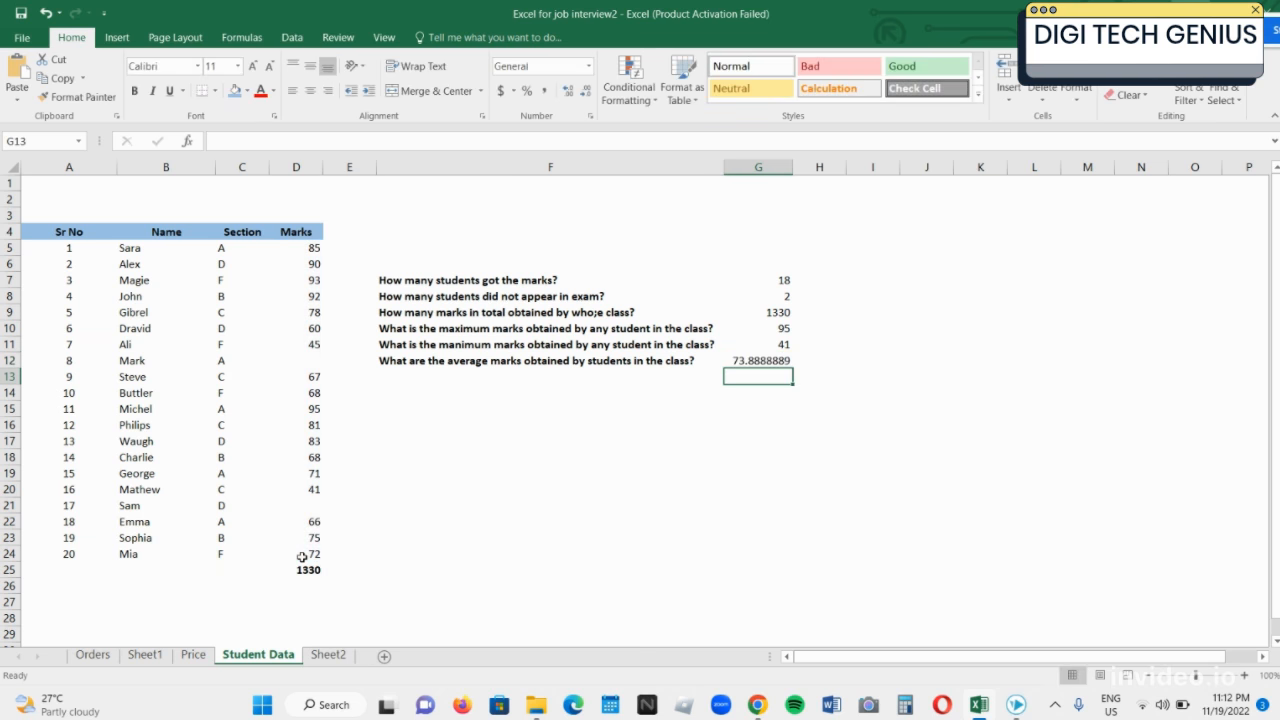
{"action": "key", "text": "Up"}
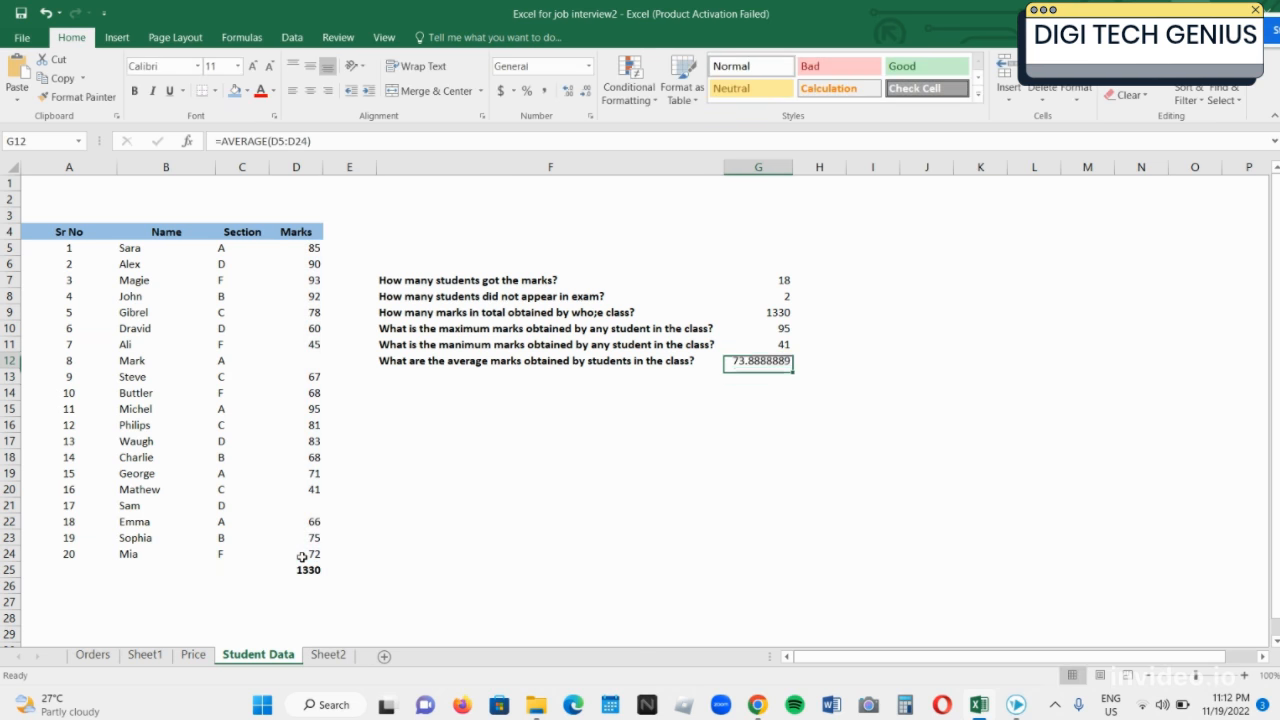
{"action": "left_click", "coordinate": [545, 92]}
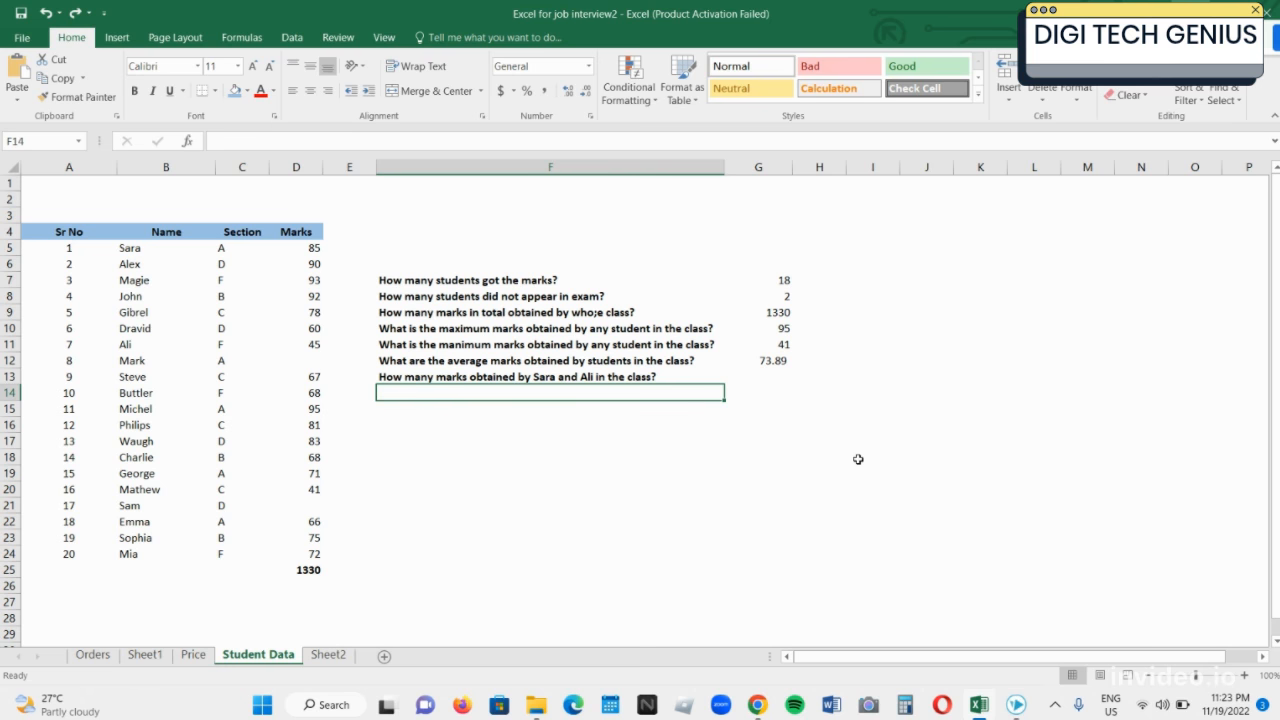
- List the two student names from the row 13 question in F14 and F15, and indent both cells by two levels
{"action": "type", "text": "Sara"}
{"action": "key", "text": "Return"}
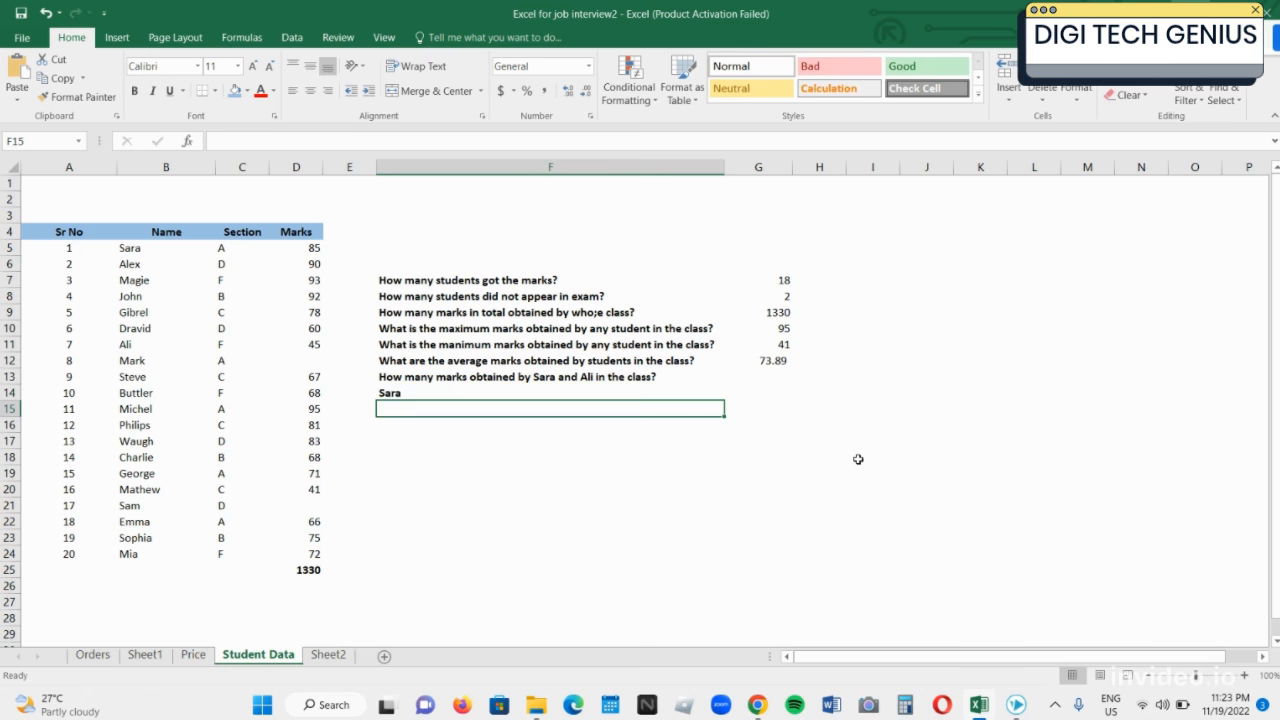
{"action": "type", "text": "Ali"}
{"action": "key", "text": "Return"}
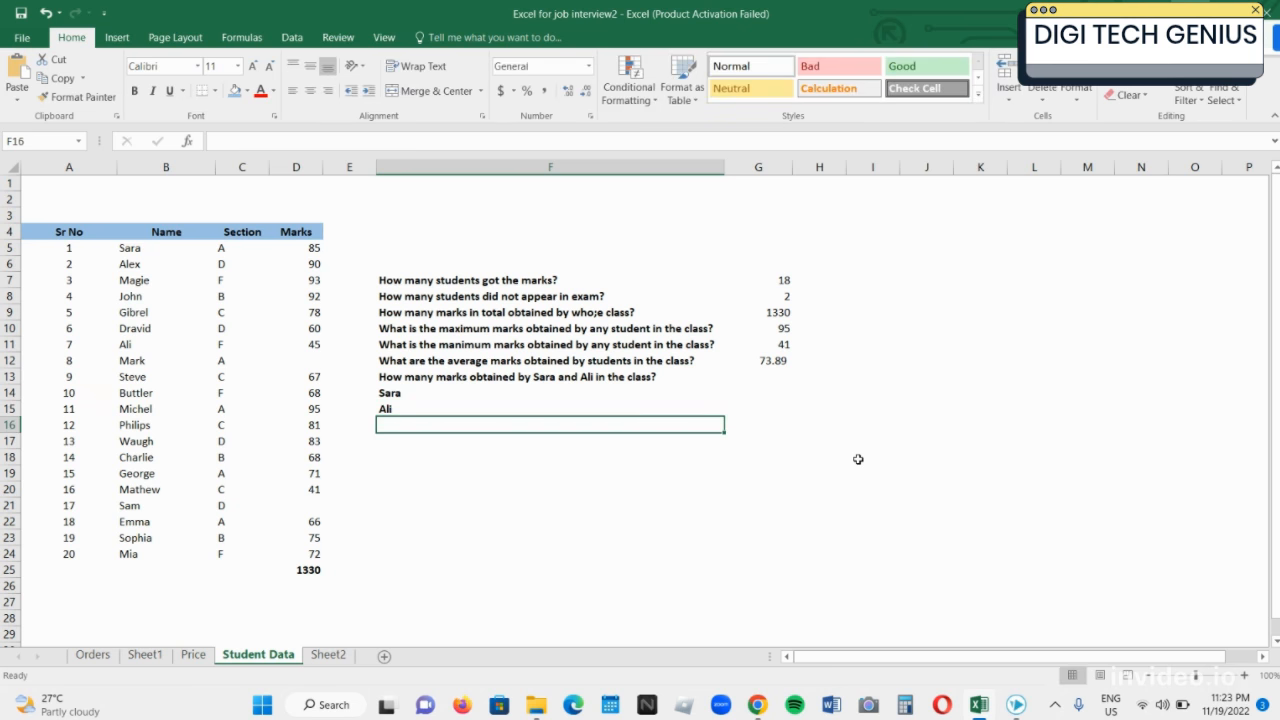
{"action": "key", "text": "Up"}
{"action": "key", "text": "Up"}
{"action": "key", "text": "shift+Down"}
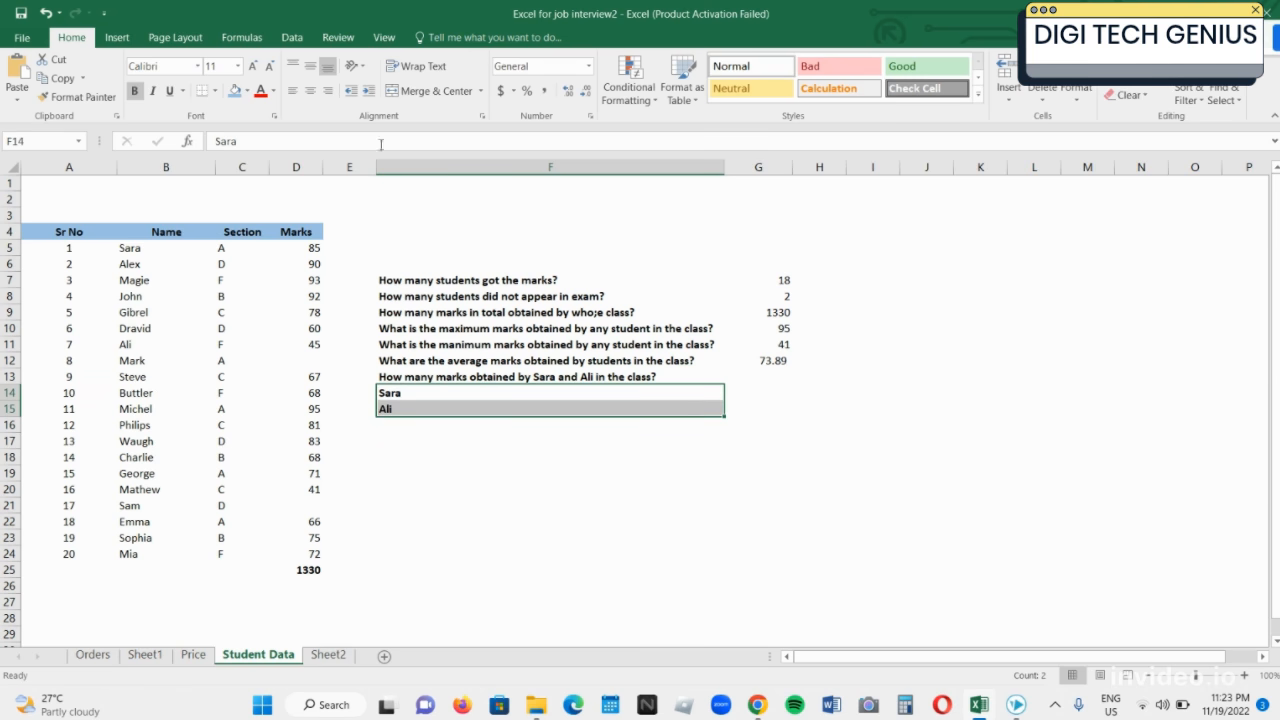
{"action": "left_click", "coordinate": [366, 92]}
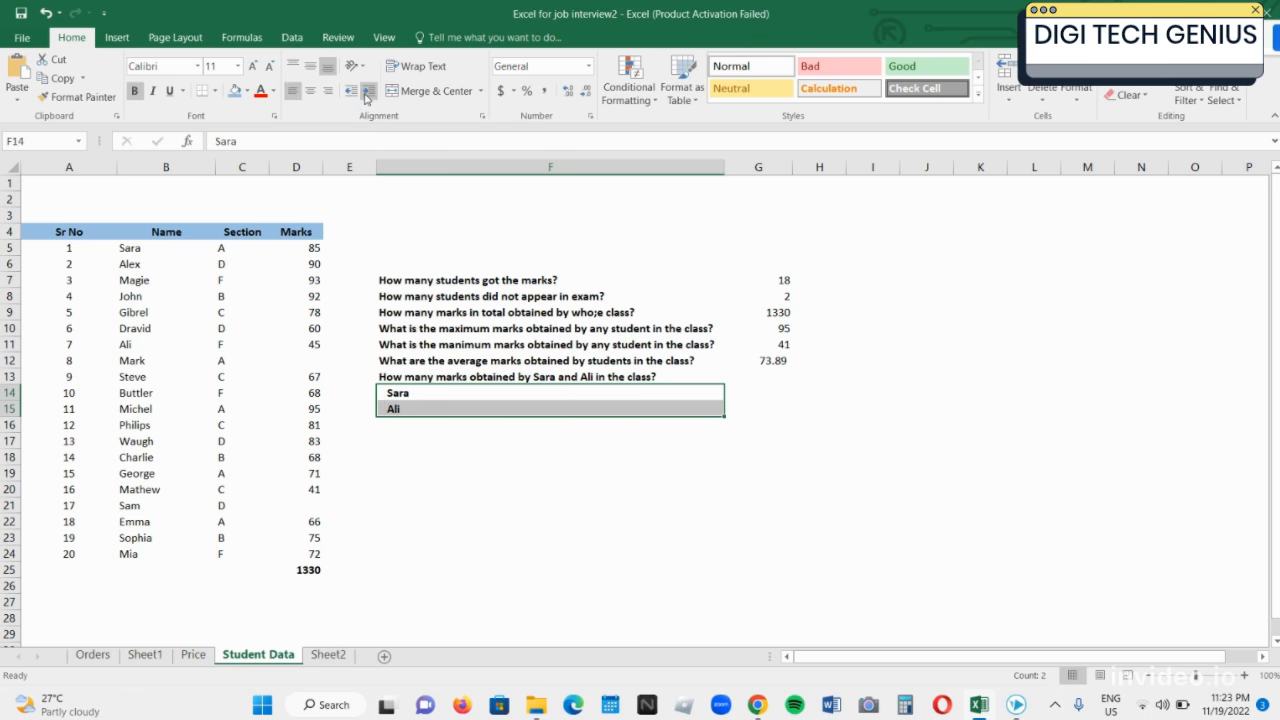
{"action": "left_click", "coordinate": [366, 92]}
- Look up the first listed student's marks in G14 with the exact-match formula =VLOOKUP(F14,B5:D24,3,FALSE)
{"action": "key", "text": "Right"}
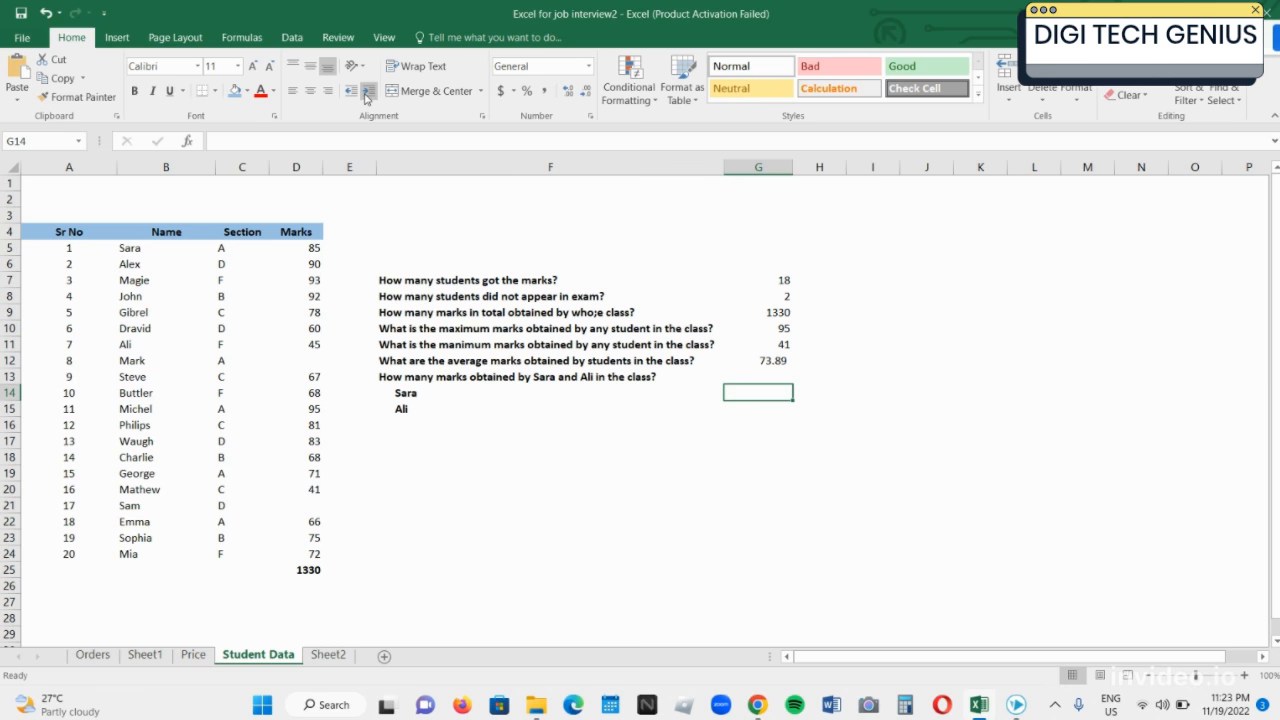
{"action": "type", "text": "=vlooup"}
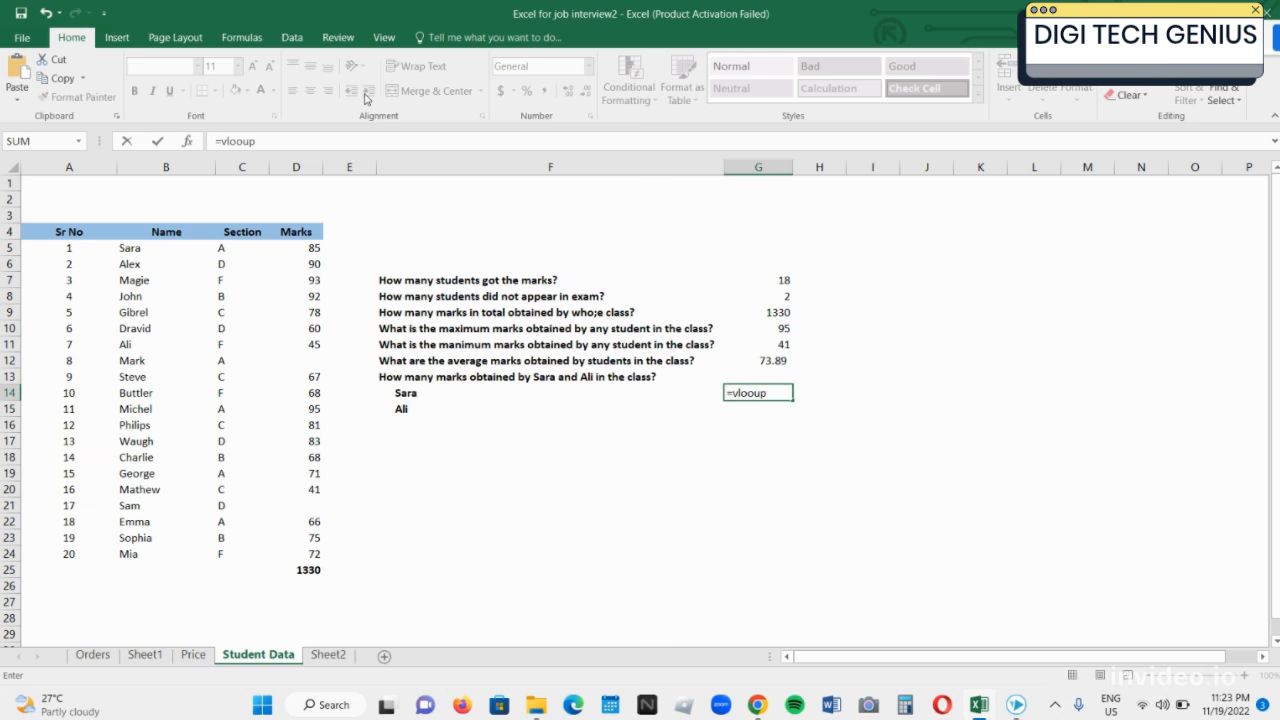
{"action": "key", "text": "BackSpace"}
{"action": "key", "text": "BackSpace"}
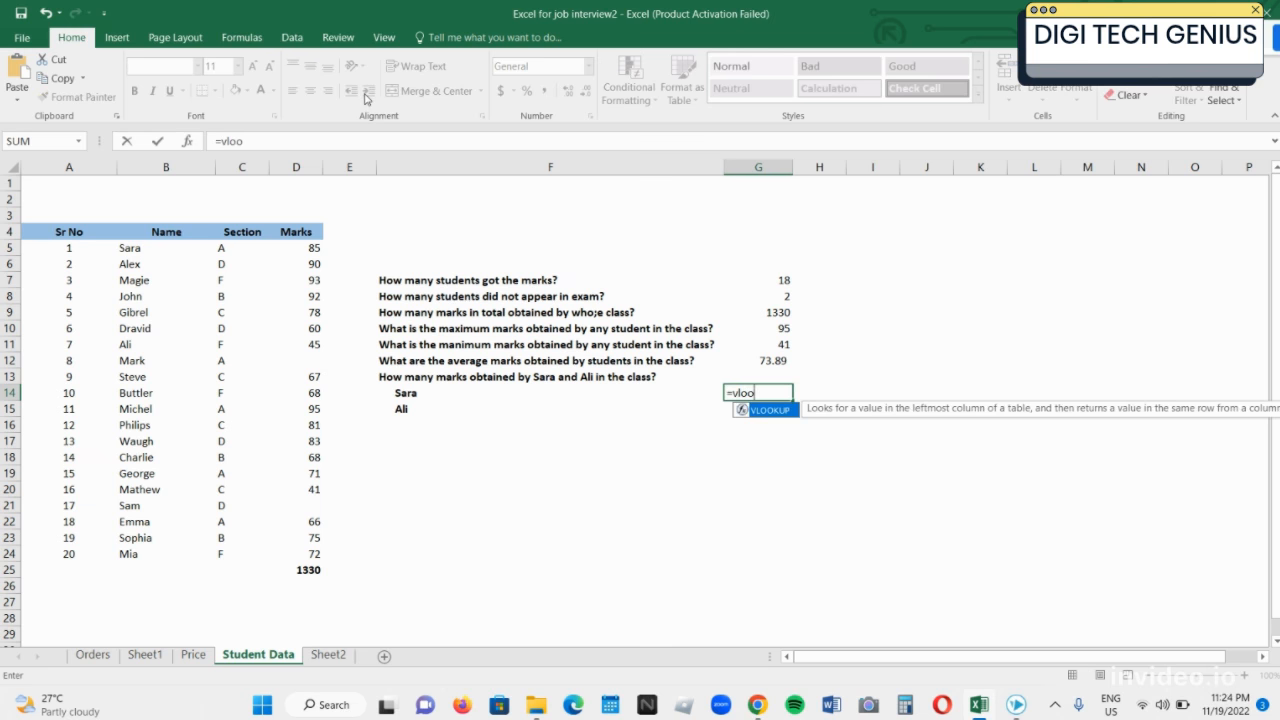
{"action": "type", "text": "kup("}
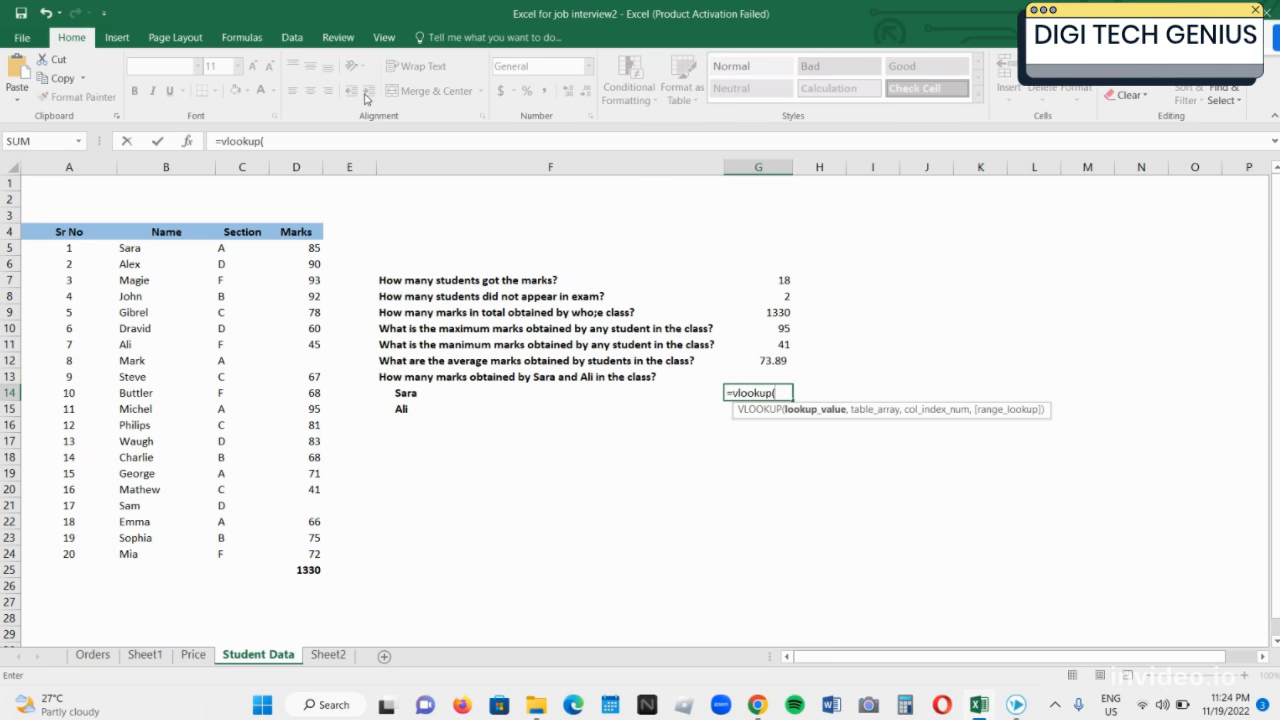
{"action": "left_click", "coordinate": [473, 394]}
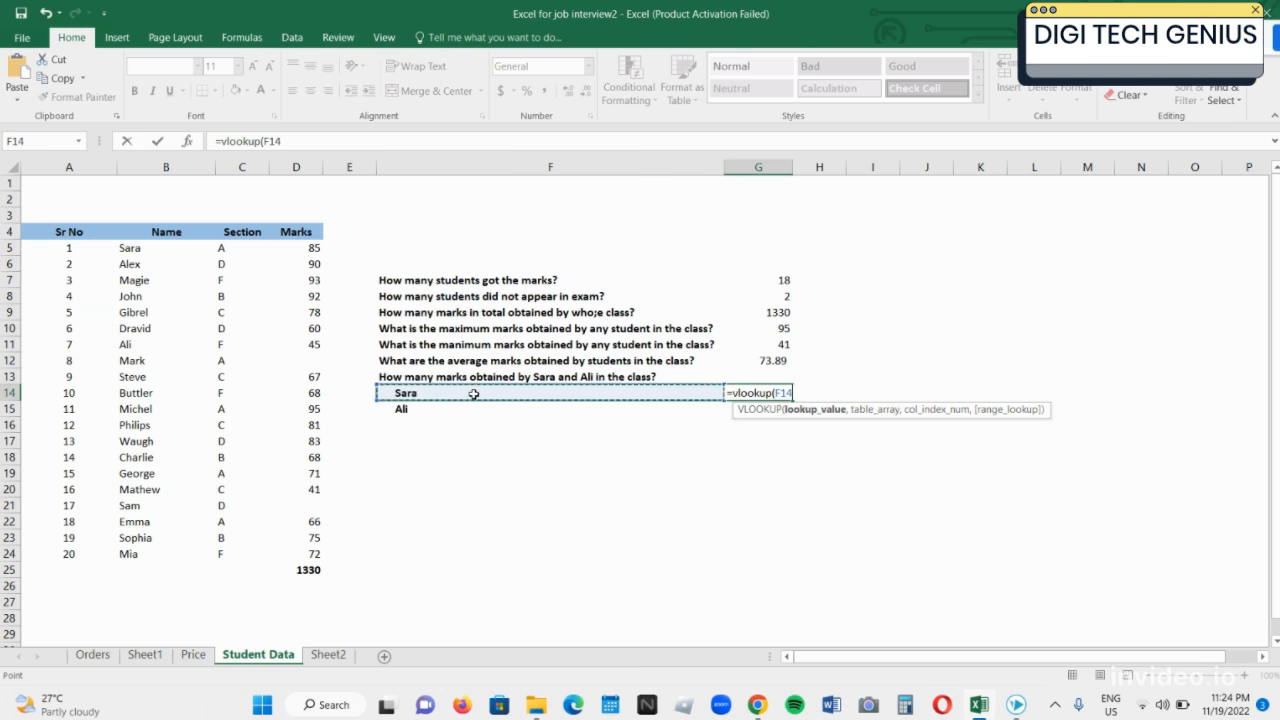
{"action": "type", "text": ","}
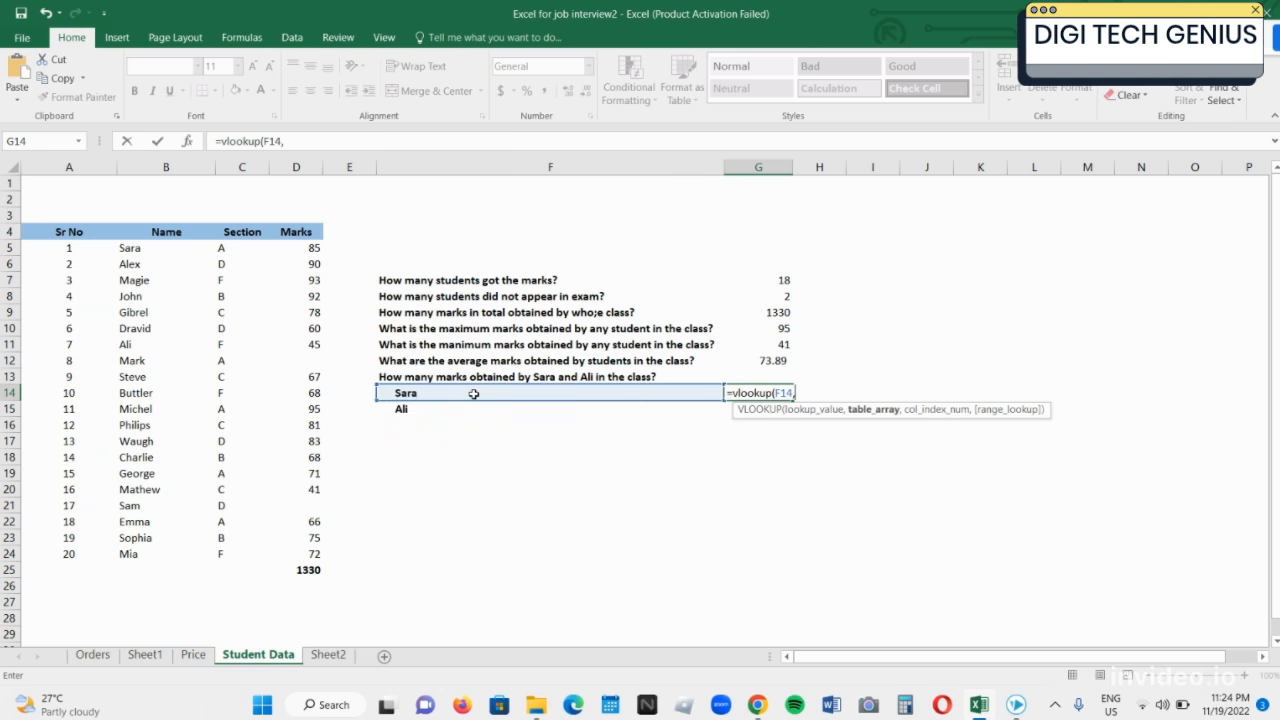
{"action": "left_click", "coordinate": [157, 249]}
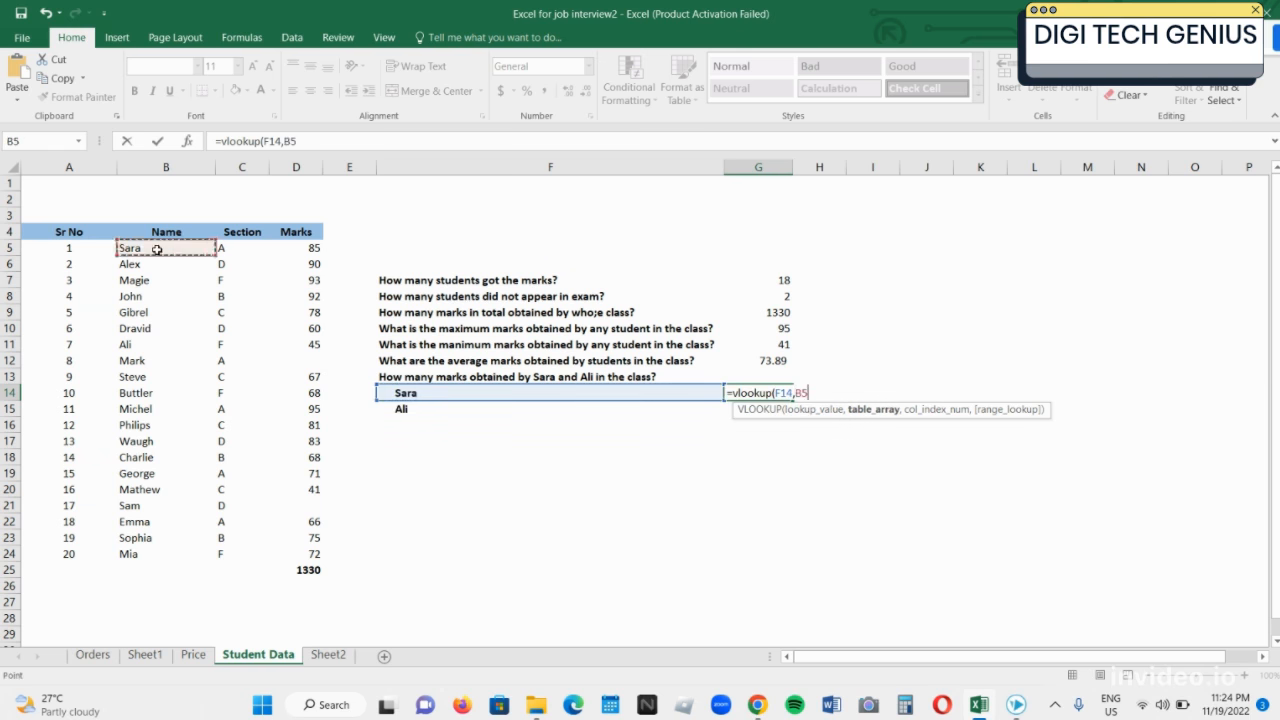
{"action": "left_click_drag", "start_coordinate": [157, 249], "coordinate": [307, 556]}
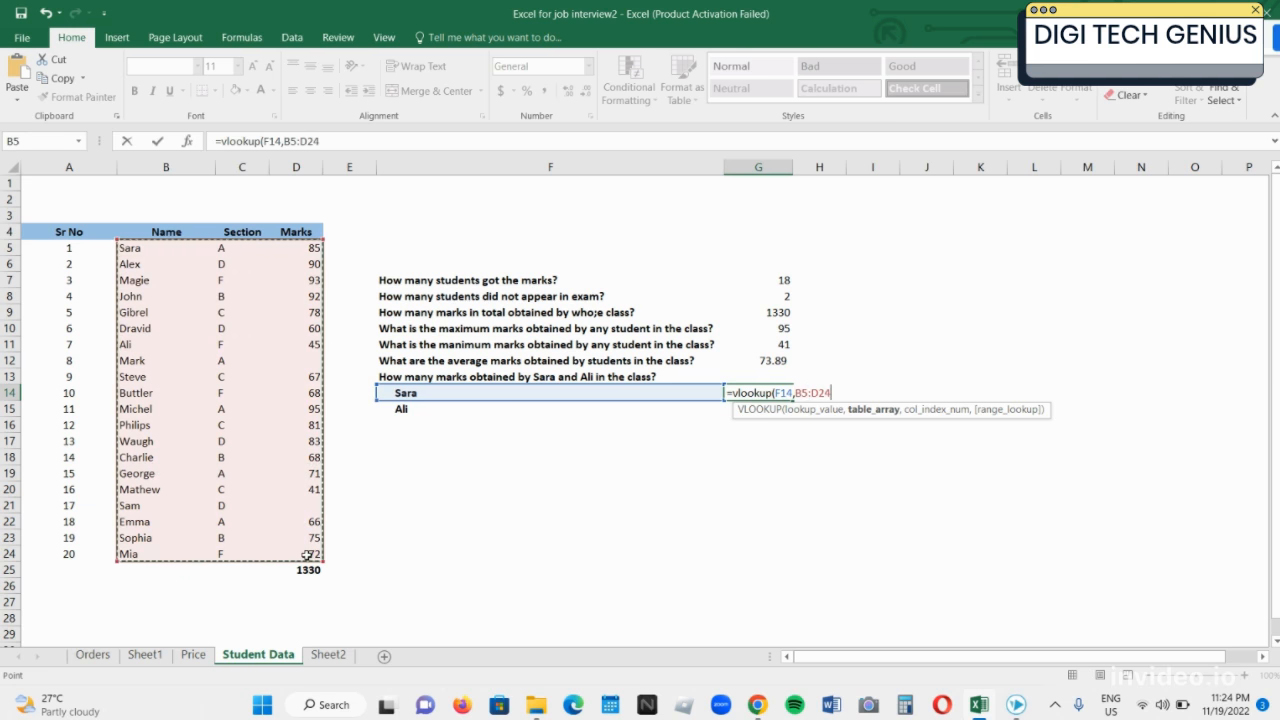
{"action": "type", "text": ","}
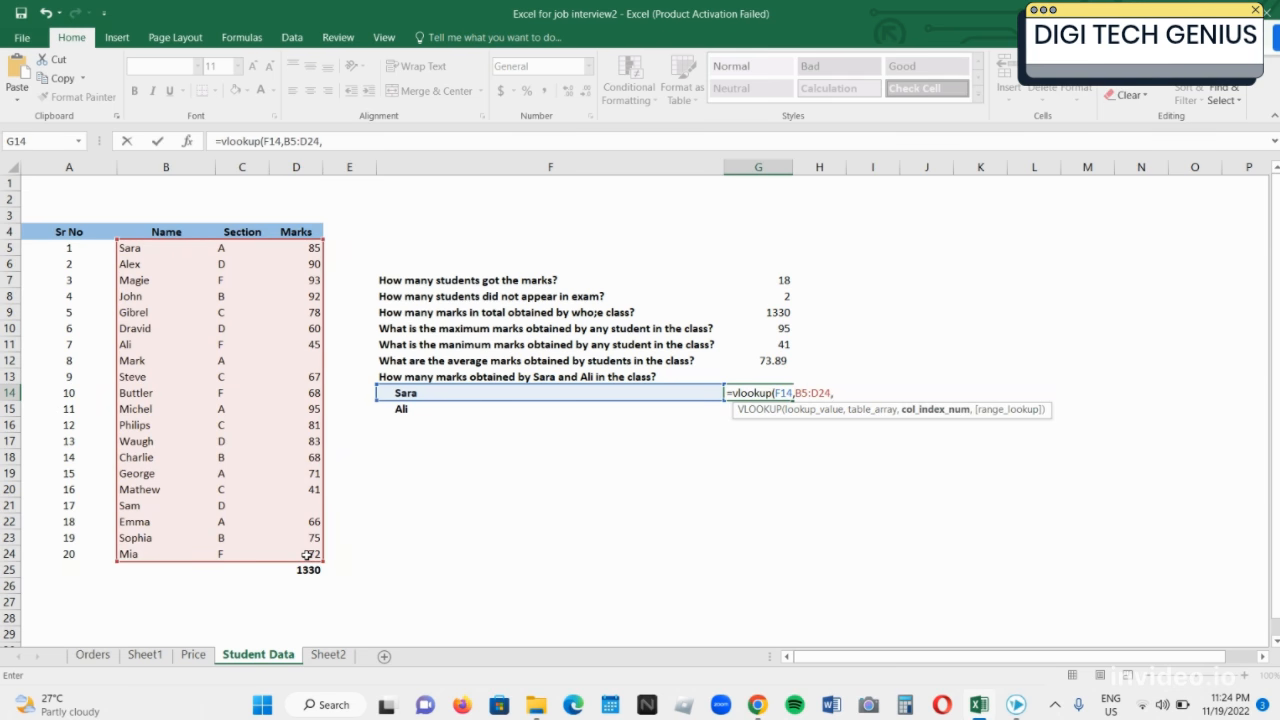
{"action": "type", "text": "3"}
{"action": "type", "text": ","}
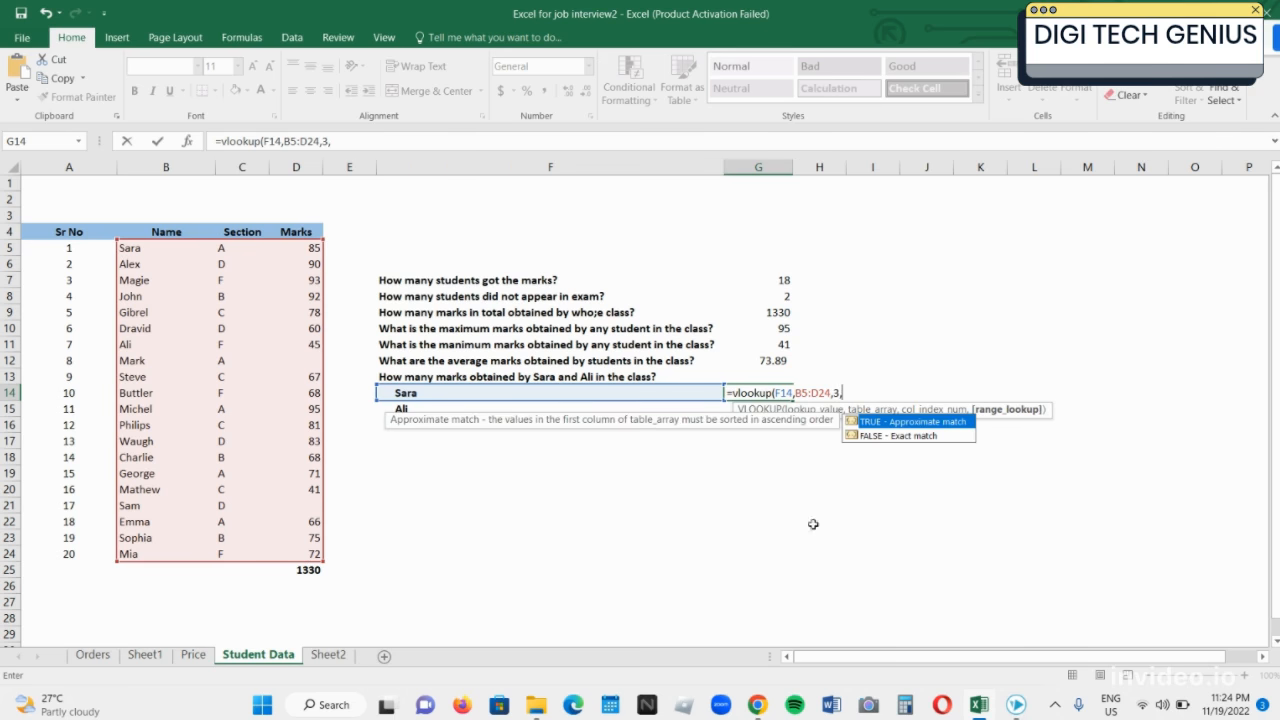
{"action": "double_click", "coordinate": [883, 437]}
{"action": "type", "text": ")"}
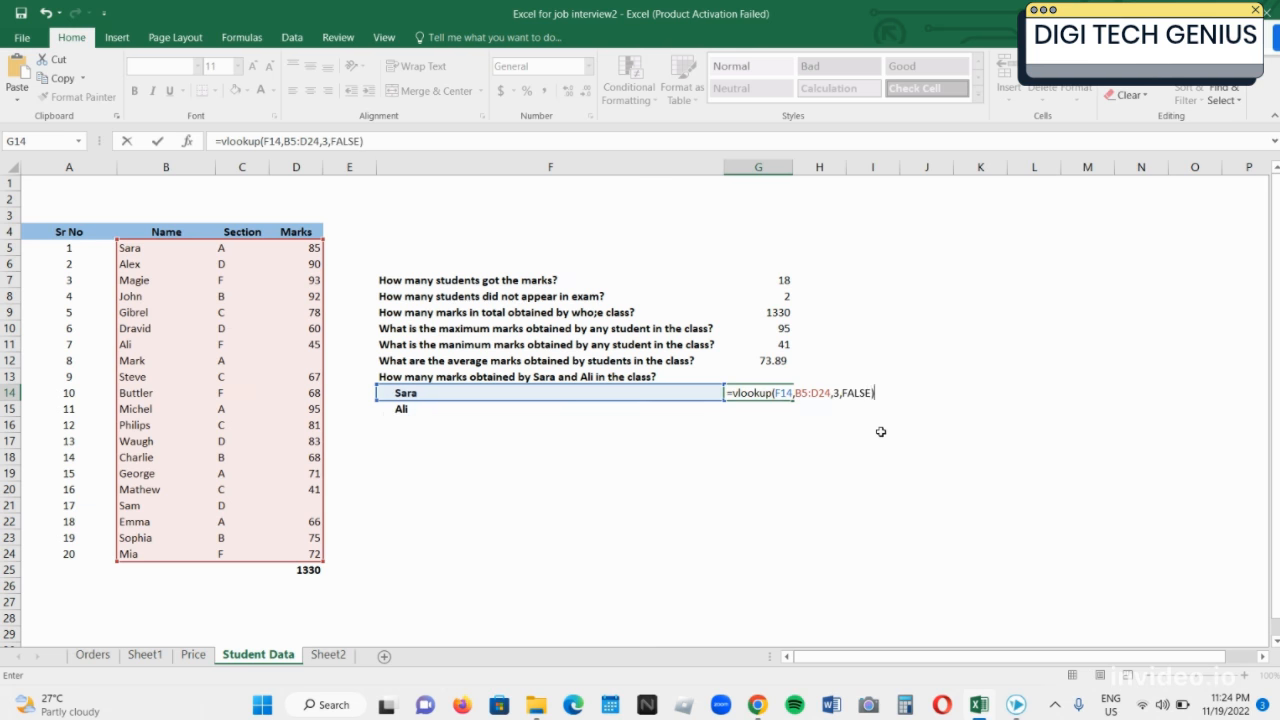
{"action": "key", "text": "Return"}
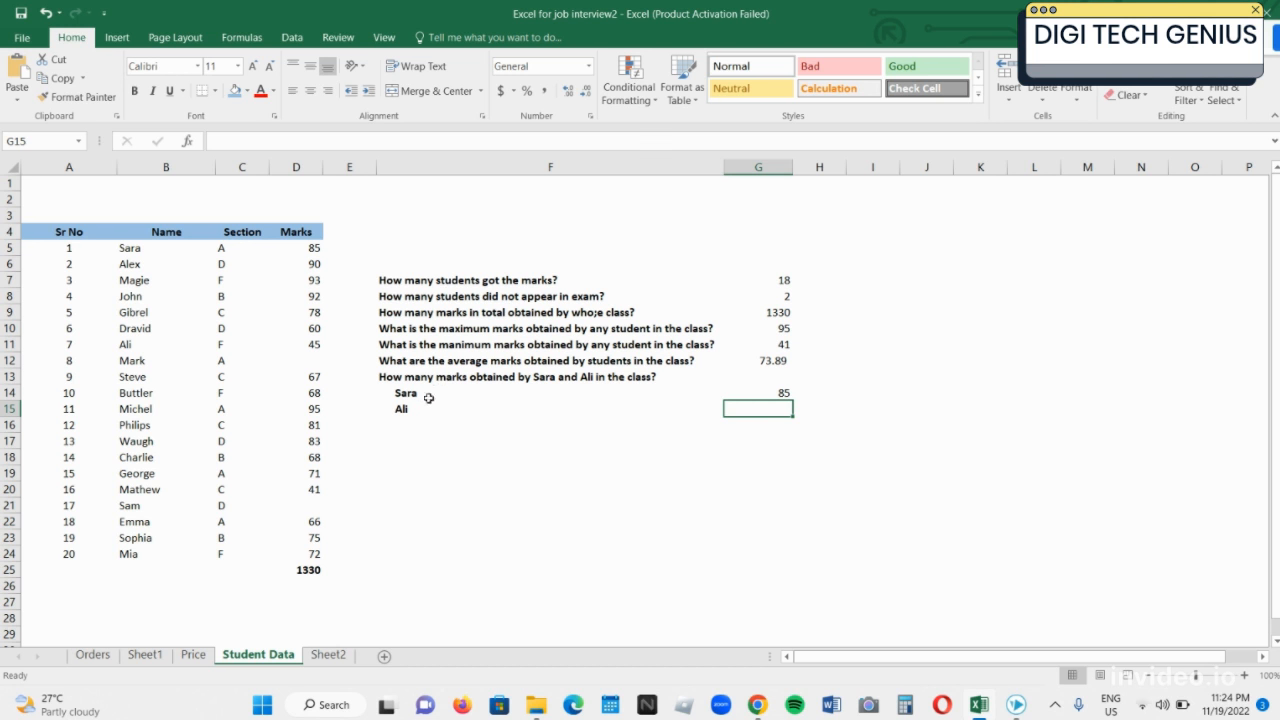
- Copy the lookup formula from G14 to G15 and correct its table range to B5:D24 for the second student
{"action": "key", "text": "Up"}
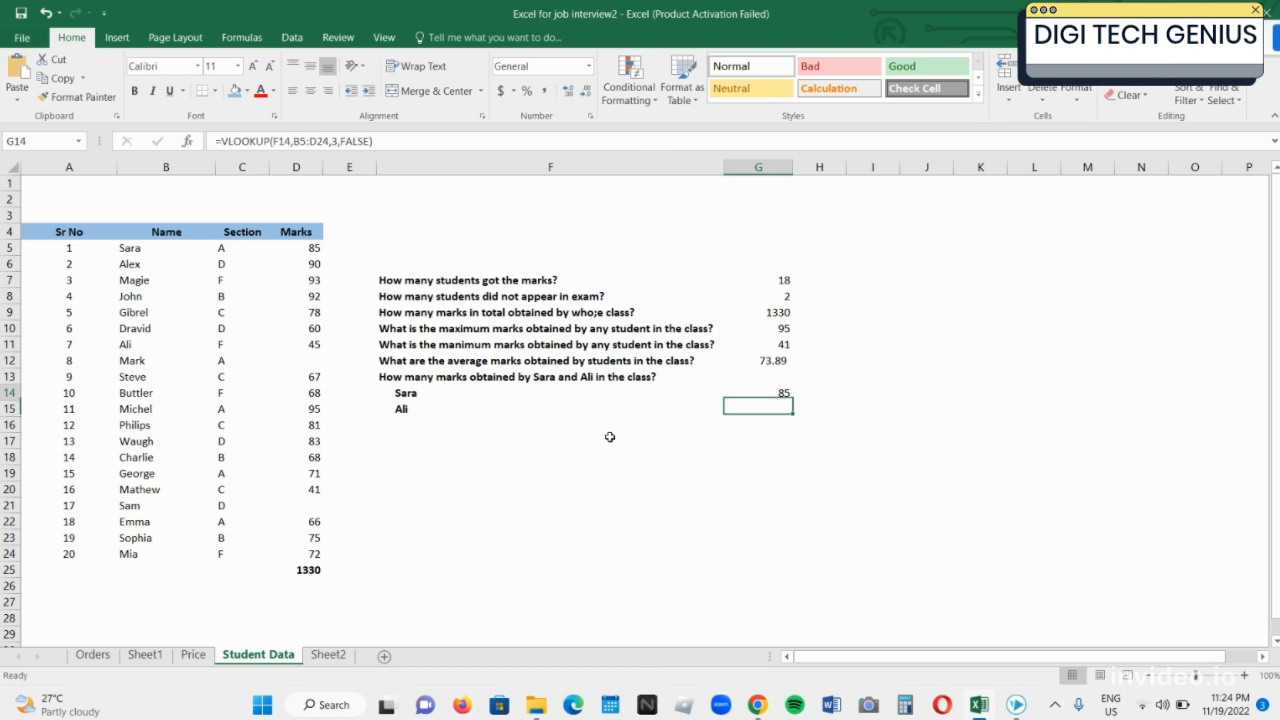
{"action": "key", "text": "ctrl+c"}
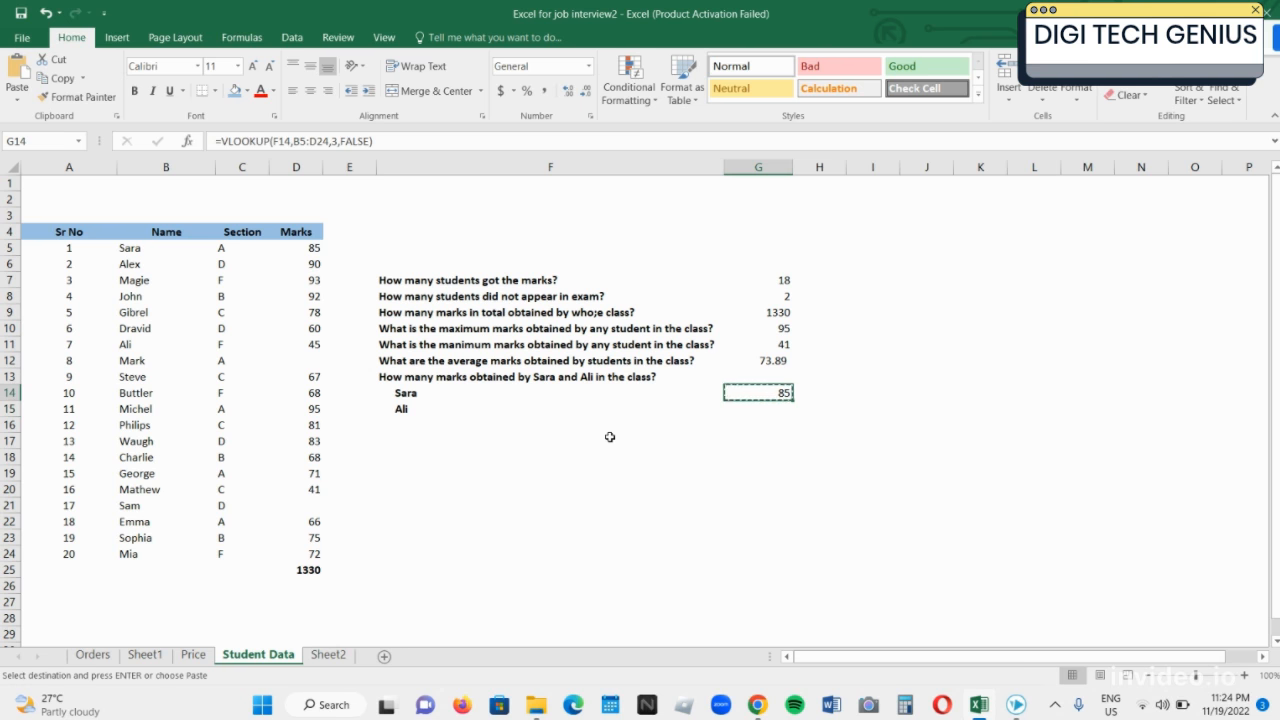
{"action": "key", "text": "Down"}
{"action": "key", "text": "Return"}
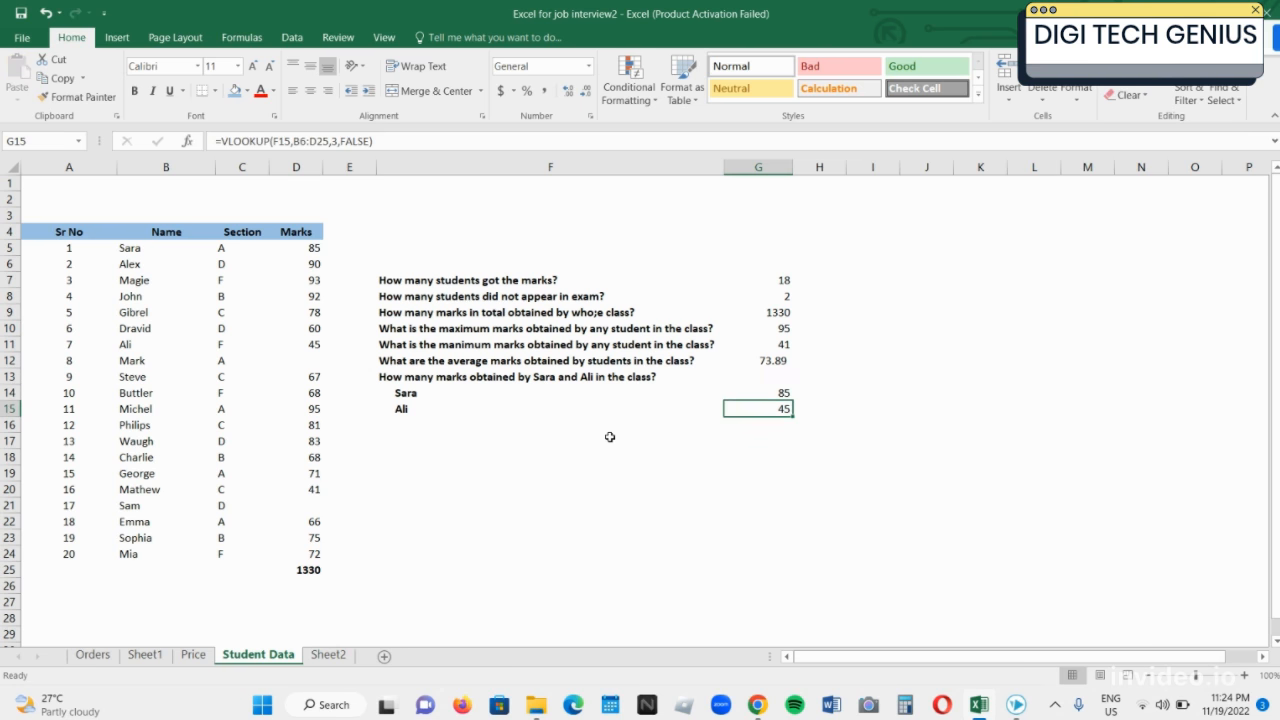
{"action": "double_click", "coordinate": [743, 409]}
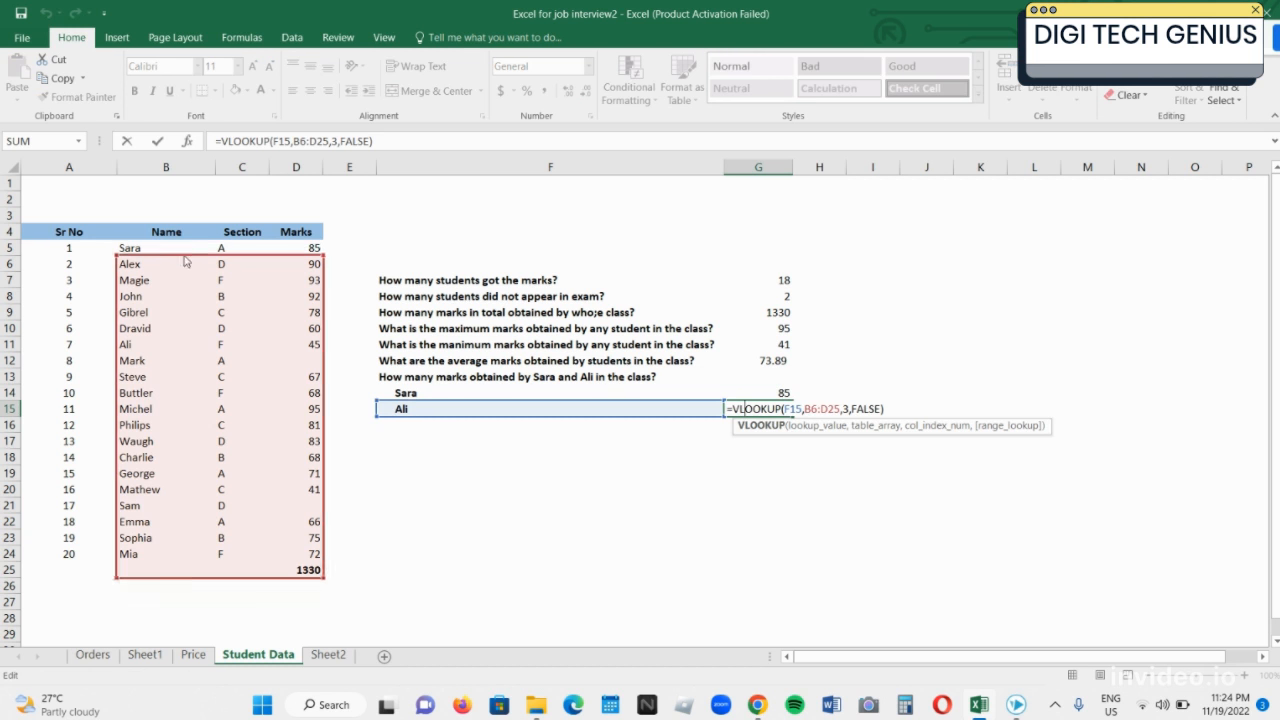
{"action": "left_click_drag", "start_coordinate": [184, 256], "coordinate": [184, 244]}
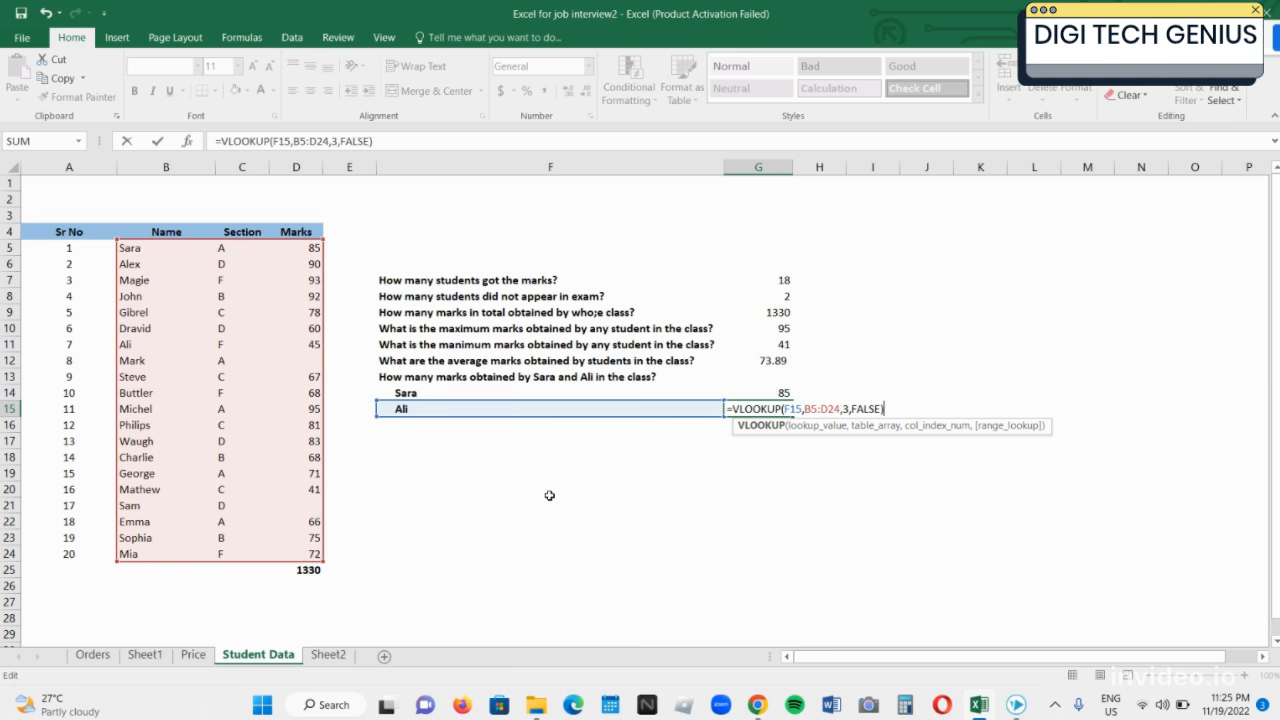
{"action": "key", "text": "Return"}
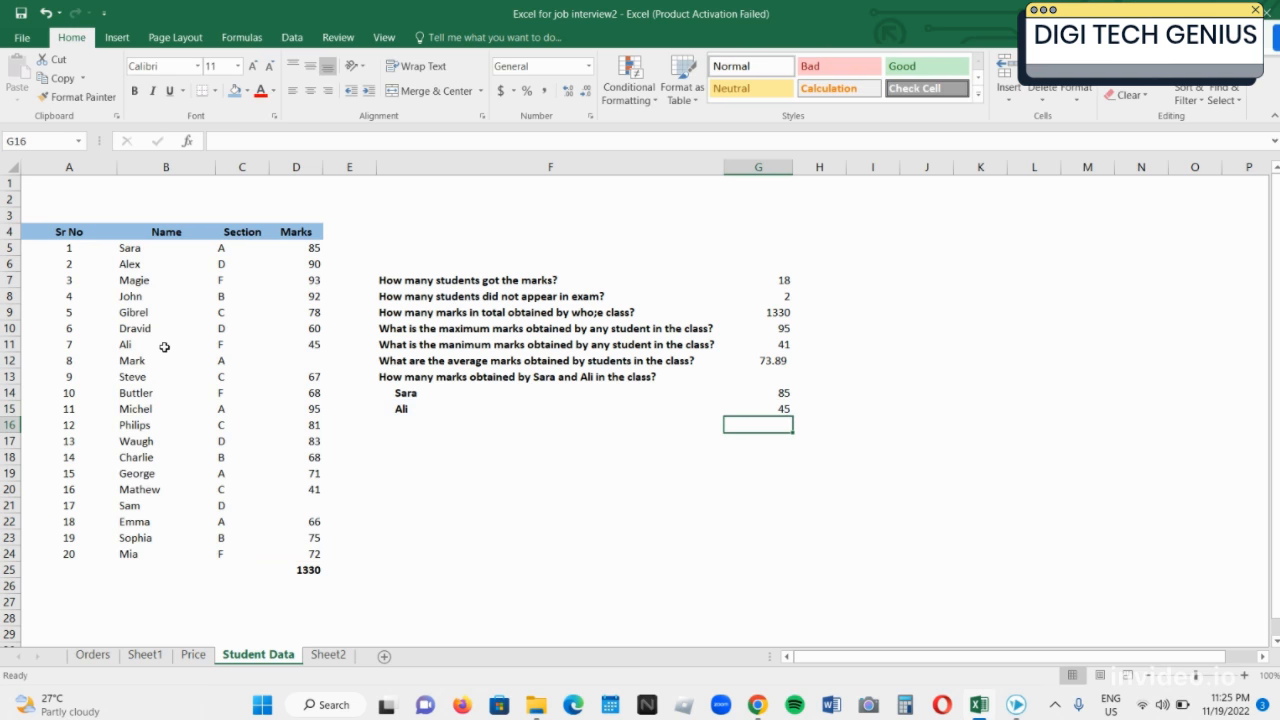
- Check the second student's looked-up marks in row 15 against the matching record in B11:D11
{"action": "left_click_drag", "start_coordinate": [163, 345], "coordinate": [286, 344]}
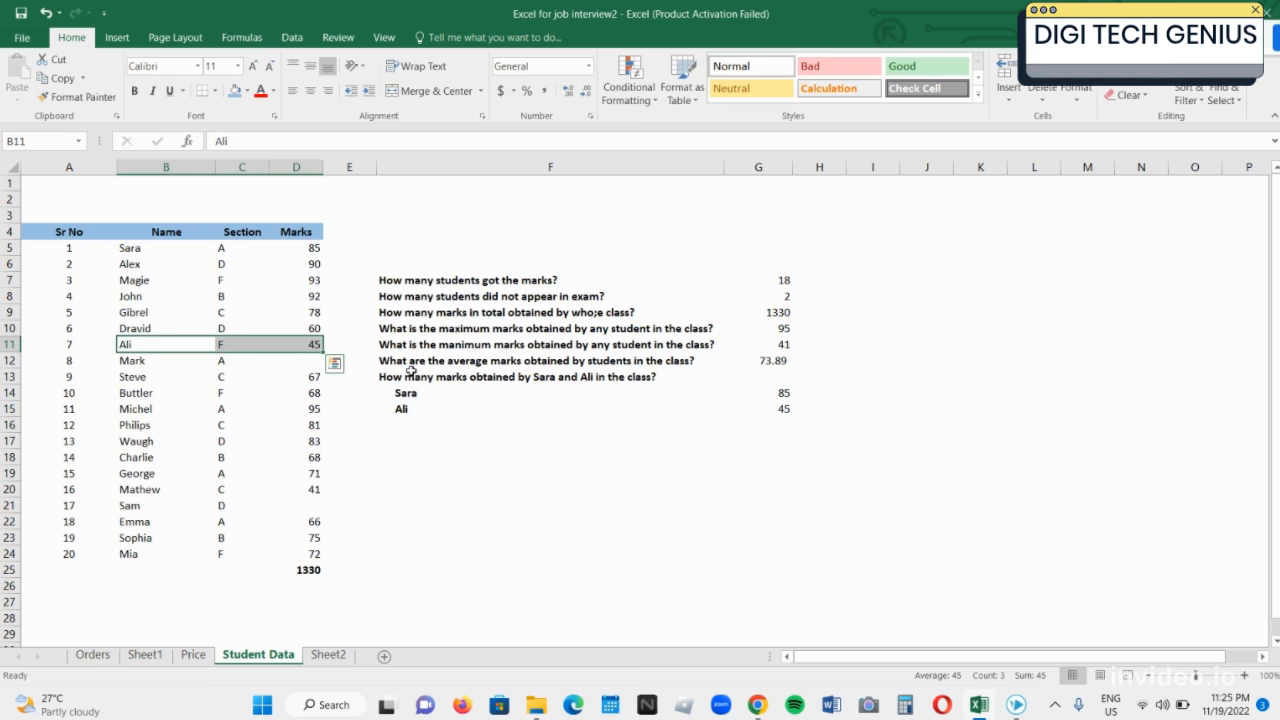
{"action": "left_click", "coordinate": [453, 414]}
{"action": "left_click_drag", "start_coordinate": [453, 414], "coordinate": [800, 420]}
{"action": "left_click", "coordinate": [890, 408]}
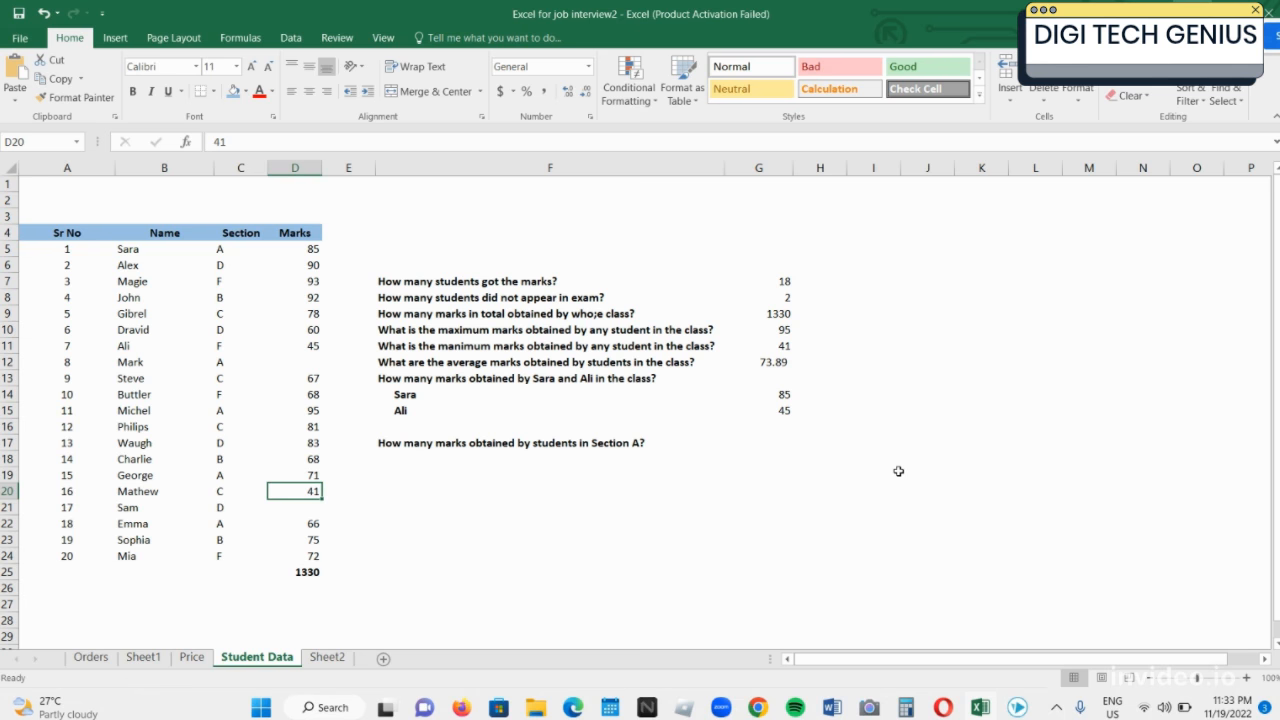
- Answer the Section A total marks question in G17 with the formula =SUMIF(C5:C24,C5,D5:D24)
{"action": "key", "text": "Up"}
{"action": "key", "text": "Right"}
{"action": "key", "text": "Right"}
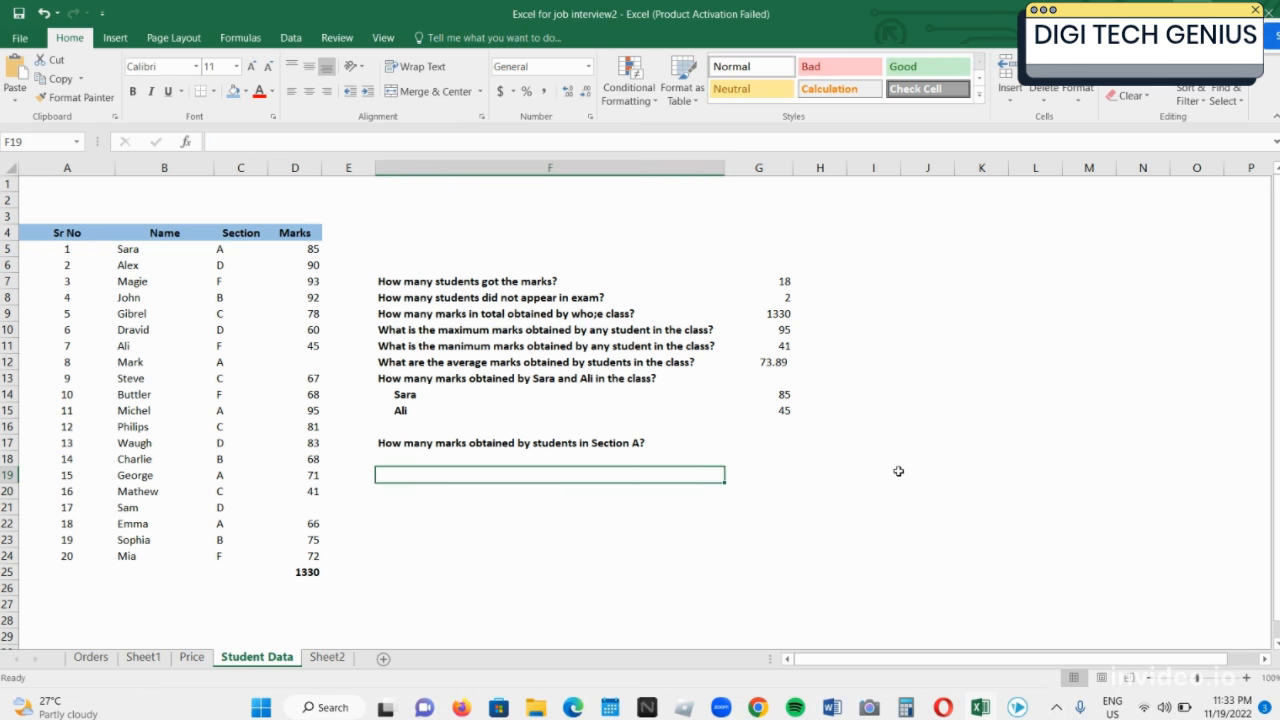
{"action": "key", "text": "Up"}
{"action": "key", "text": "Up"}
{"action": "key", "text": "Right"}
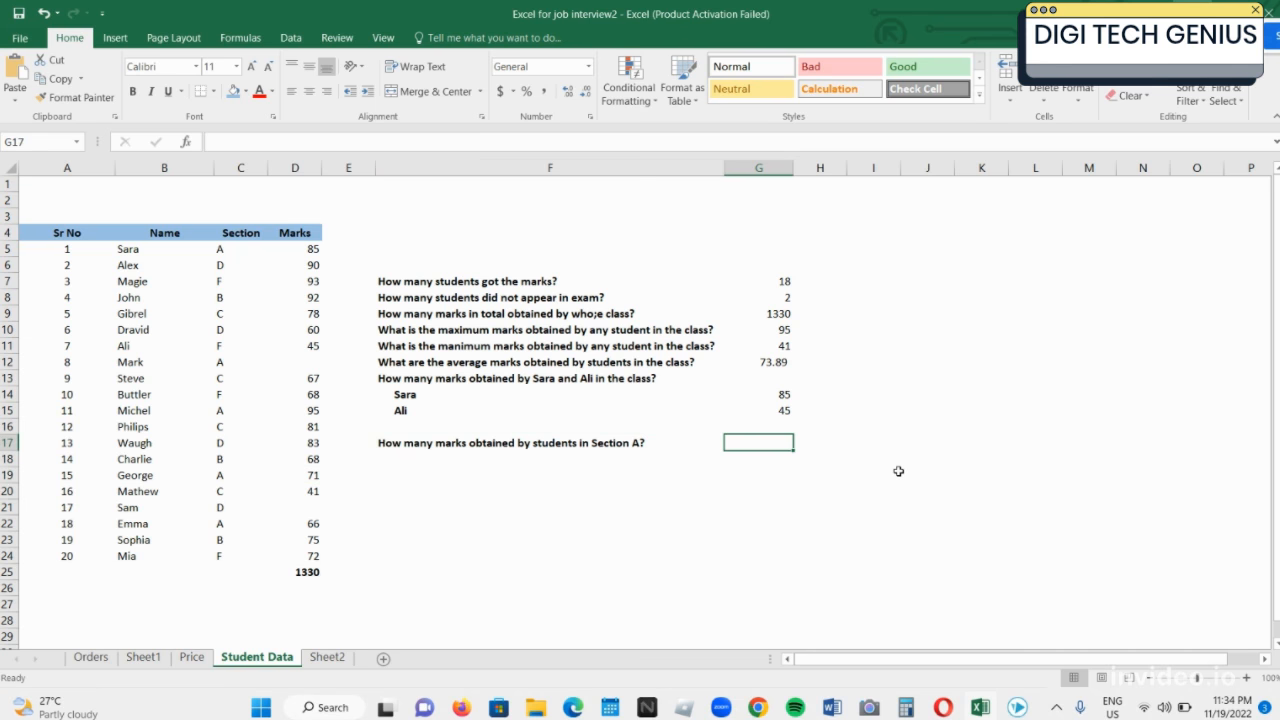
{"action": "type", "text": "=sumi"}
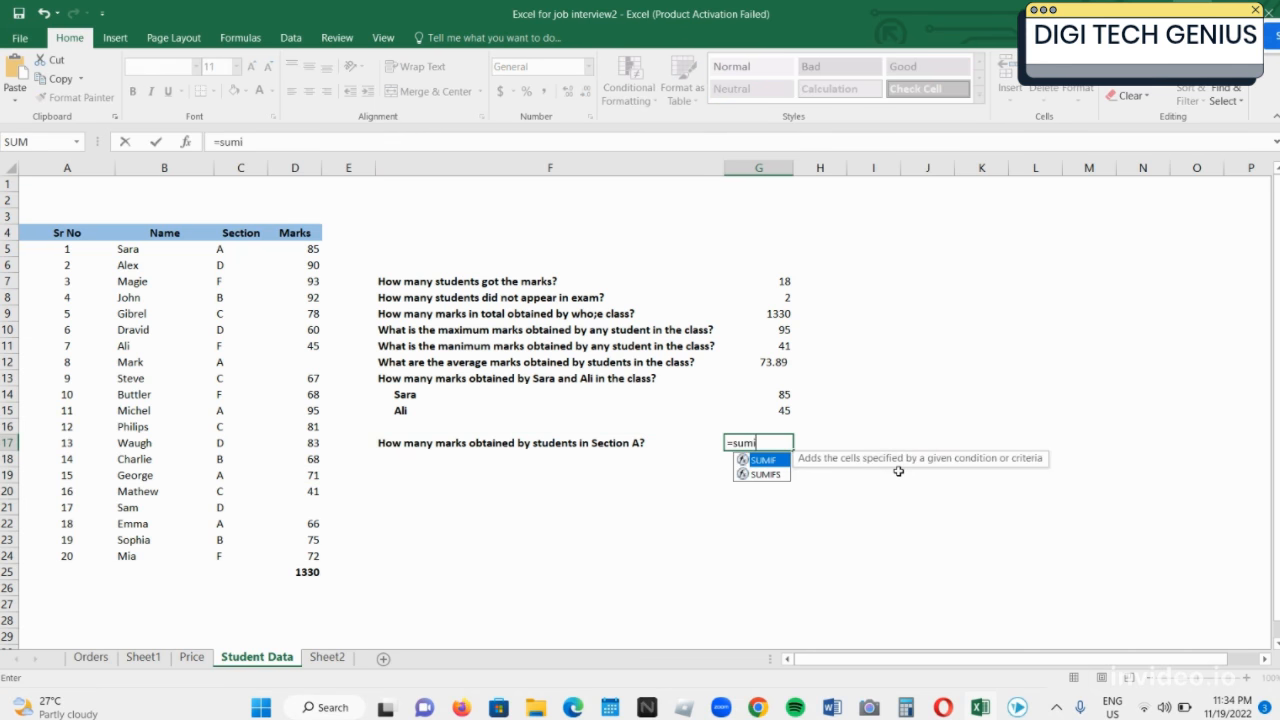
{"action": "type", "text": "f("}
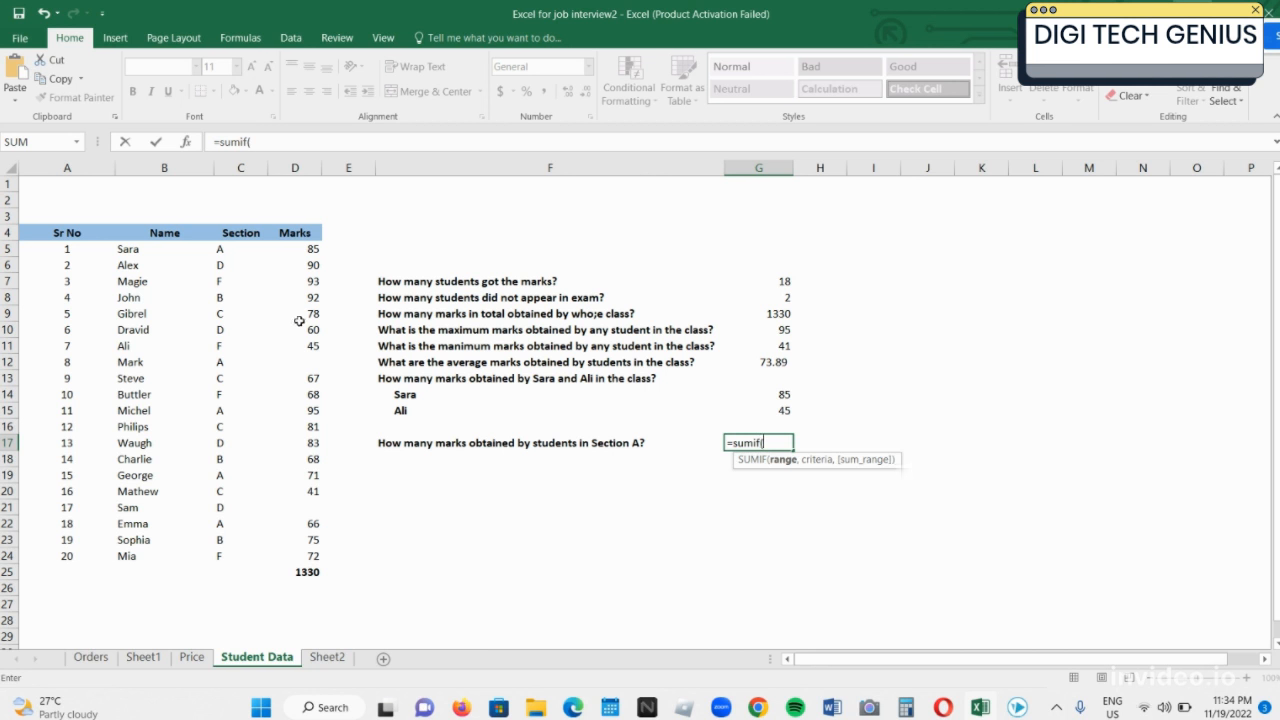
{"action": "left_click_drag", "start_coordinate": [243, 249], "coordinate": [240, 558]}
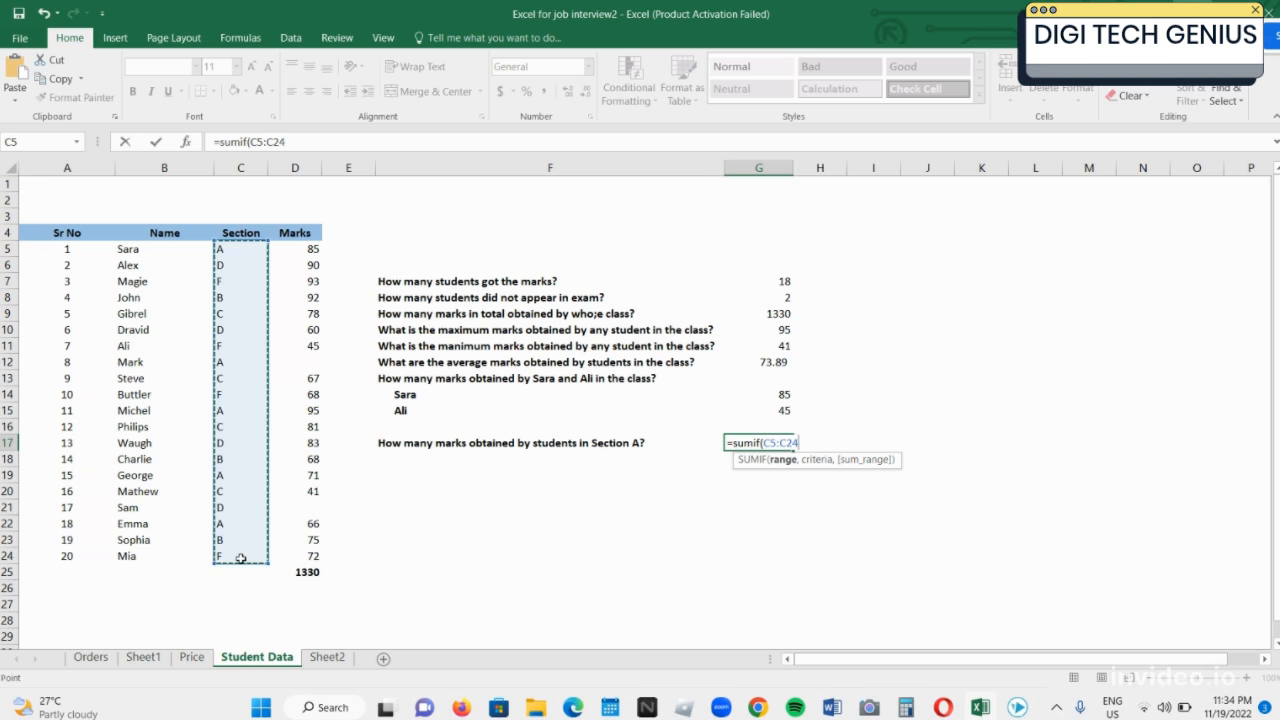
{"action": "type", "text": ","}
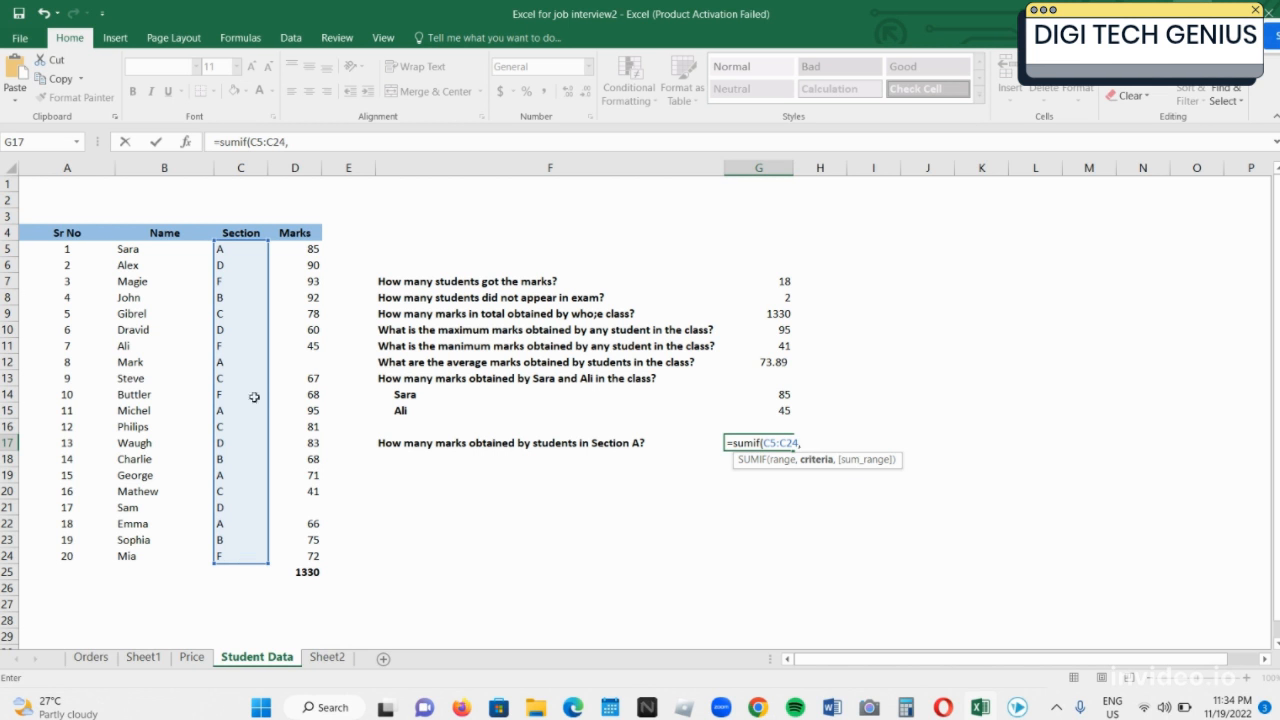
{"action": "left_click", "coordinate": [236, 252]}
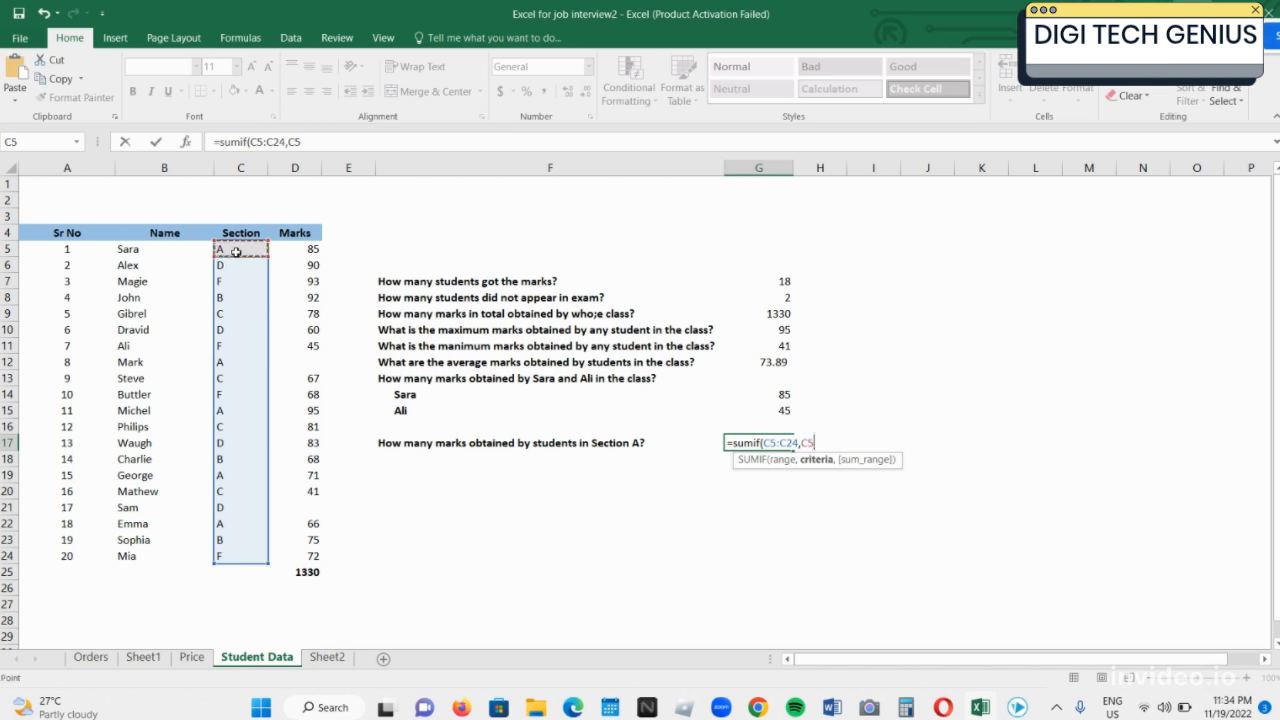
{"action": "type", "text": ","}
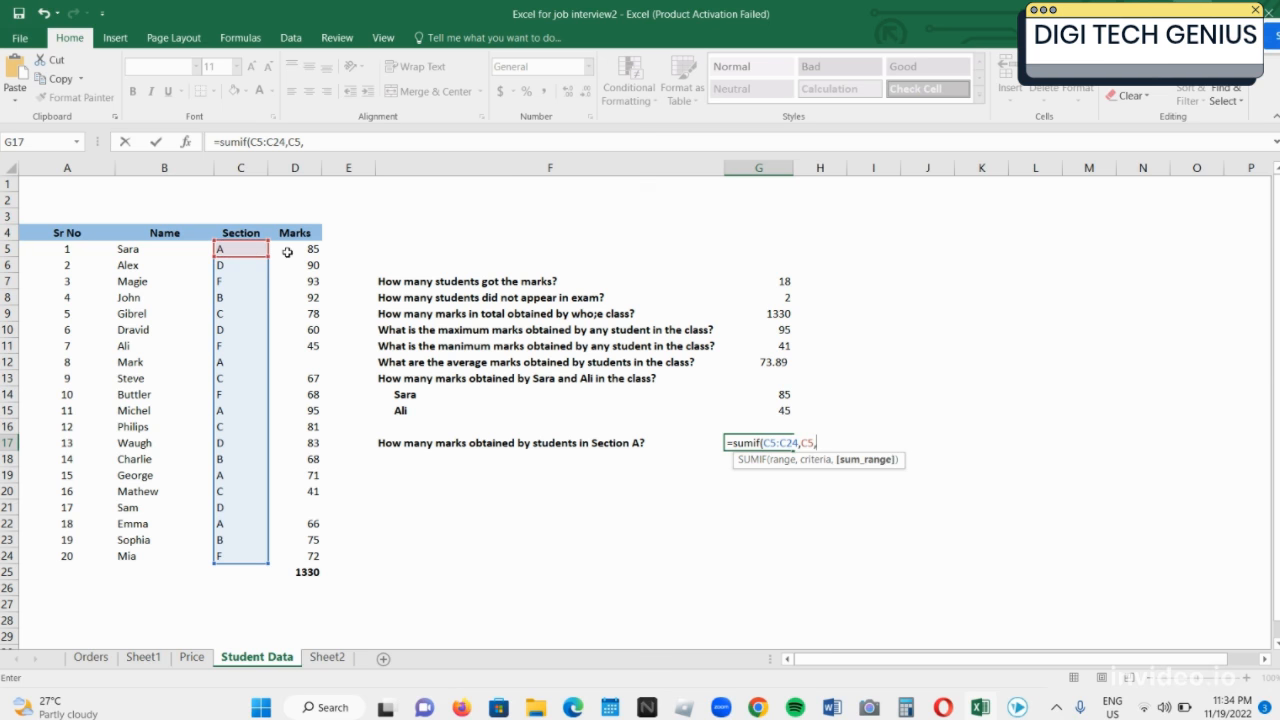
{"action": "left_click_drag", "start_coordinate": [283, 251], "coordinate": [305, 556]}
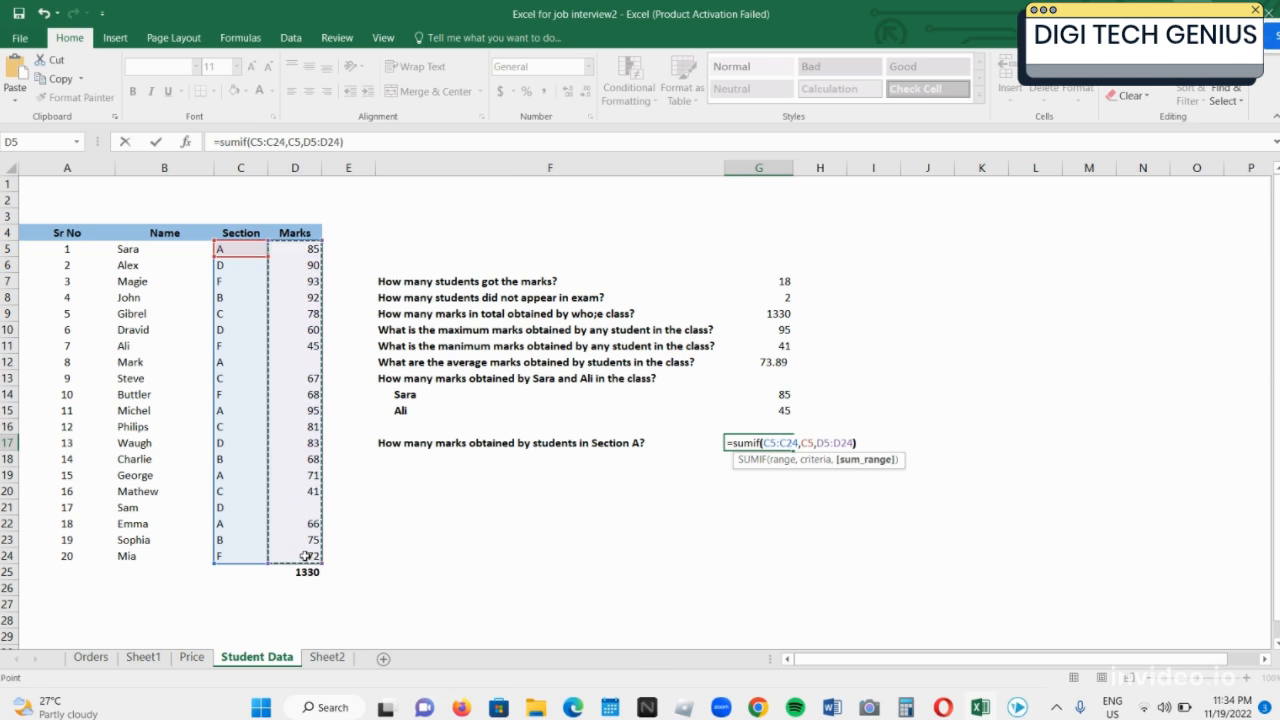
{"action": "key", "text": "Return"}
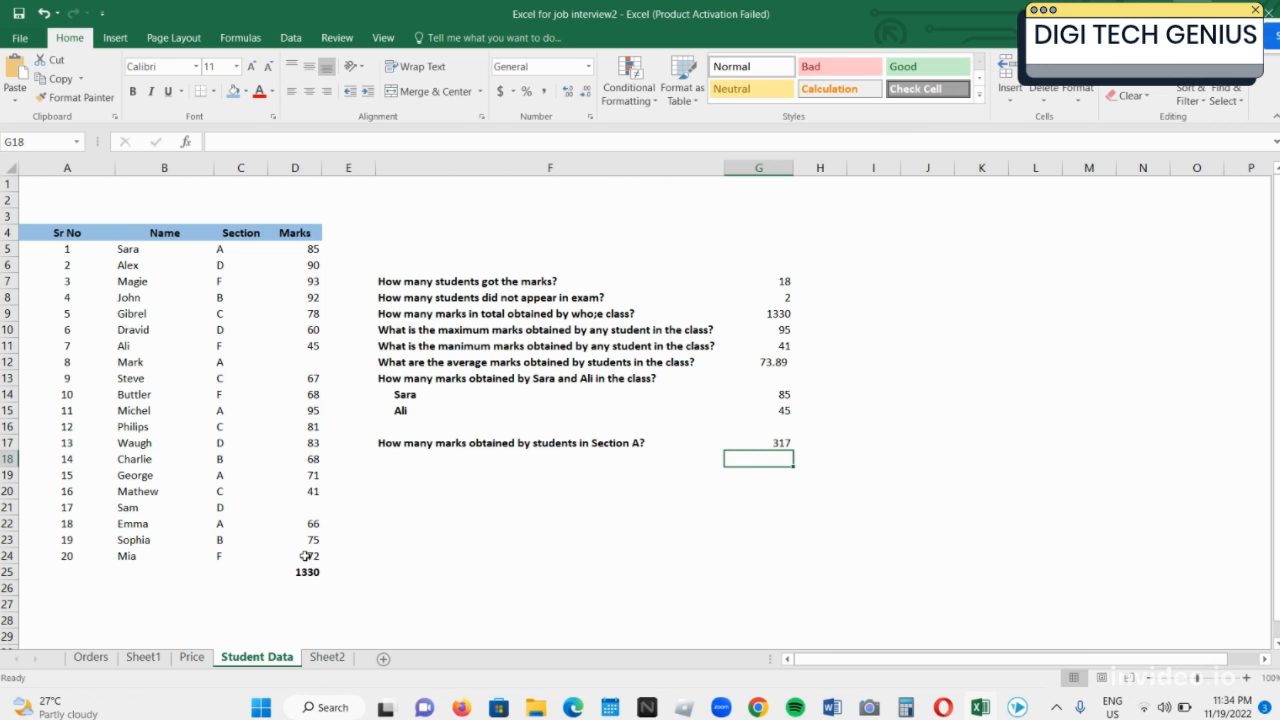
- Verify the Section A total by selecting only the marks cells D5, D12, D15, D19 and D22 together
{"action": "key", "text": "Up"}
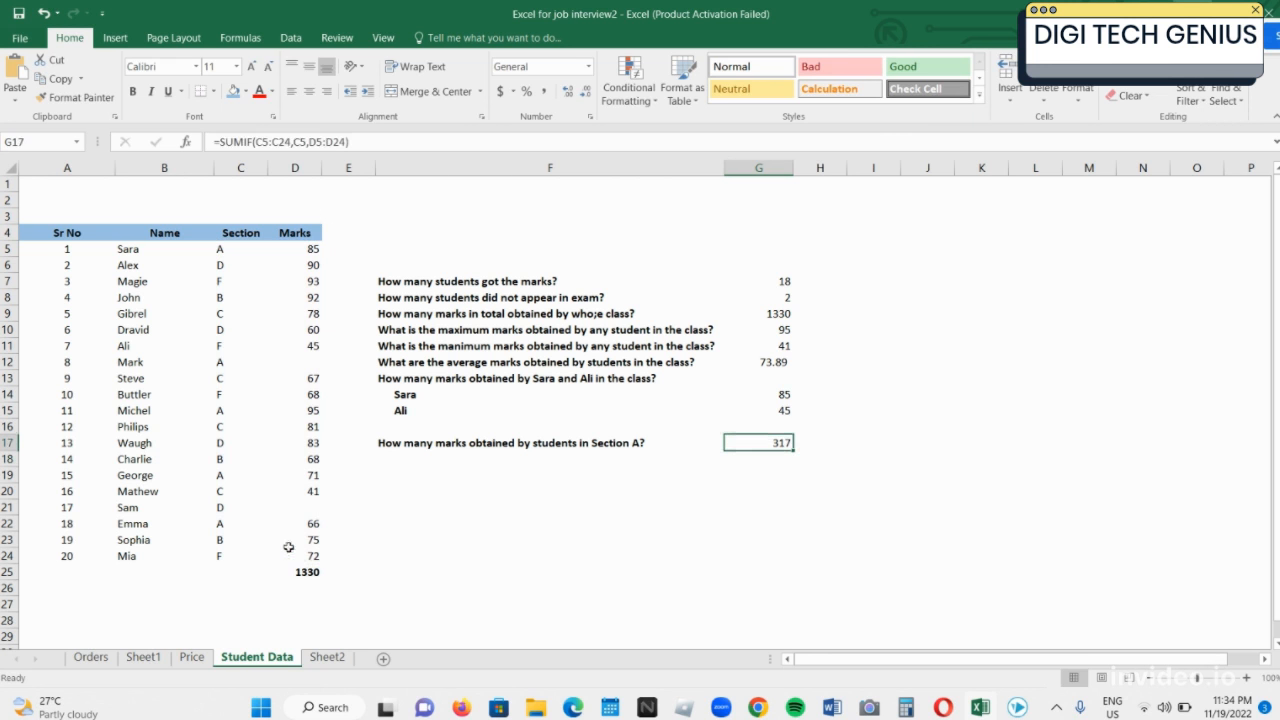
{"action": "left_click", "coordinate": [307, 251]}
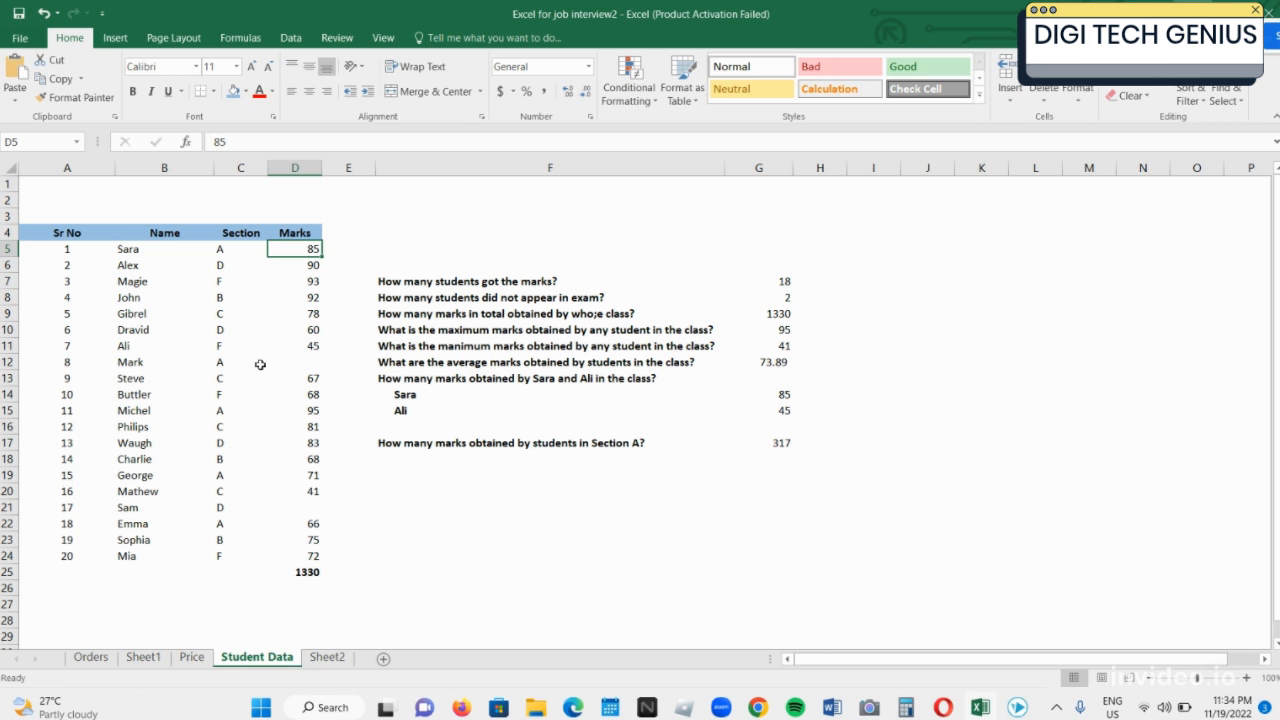
{"action": "left_click", "coordinate": [295, 366], "text": "ctrl"}
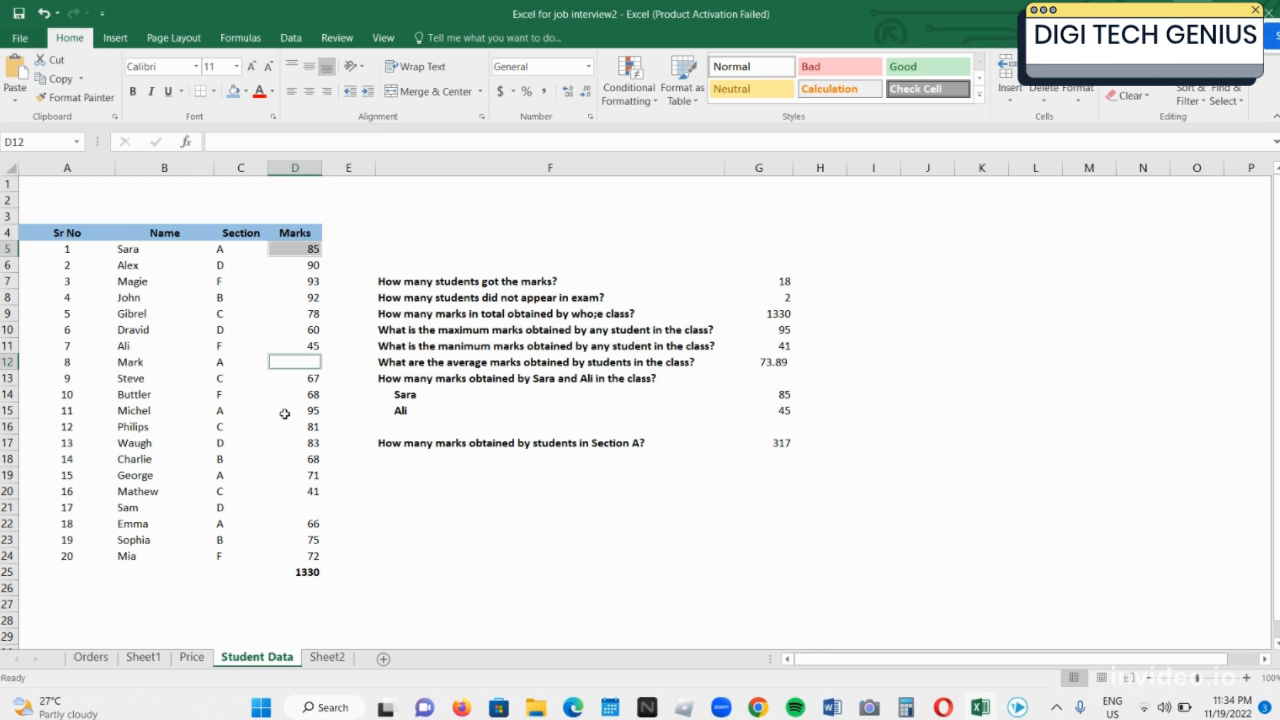
{"action": "left_click", "coordinate": [293, 414], "text": "ctrl"}
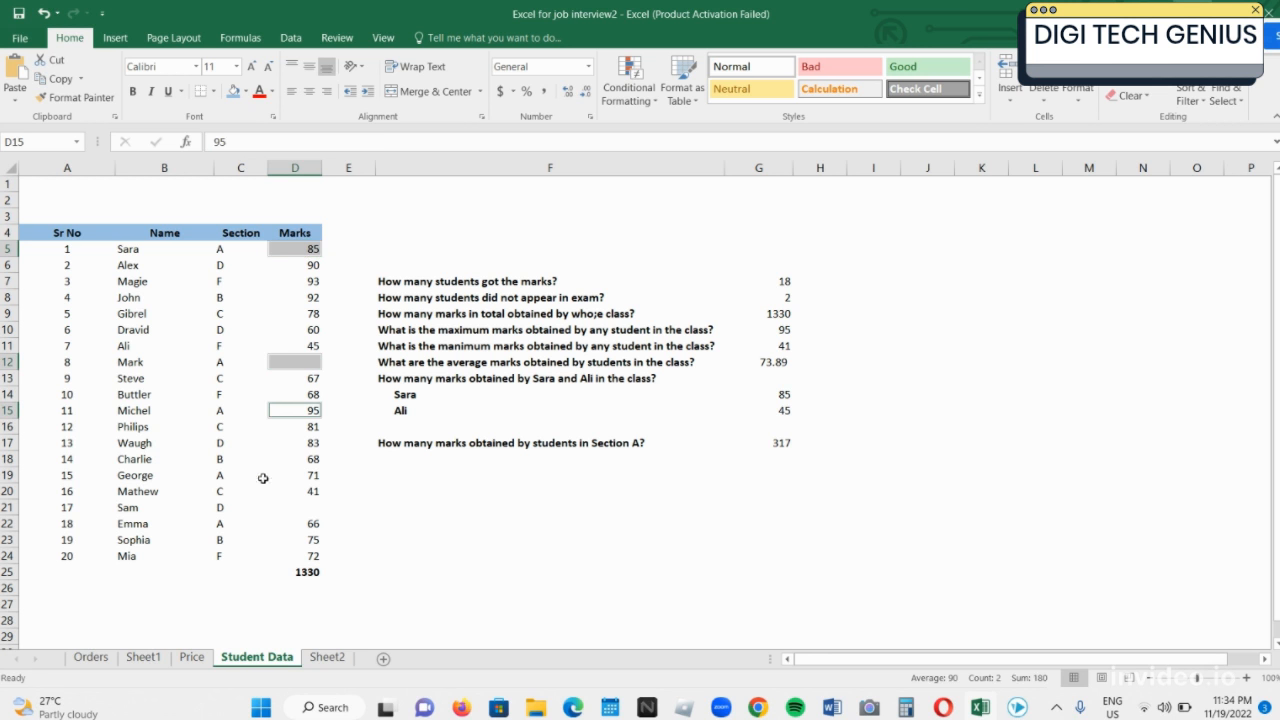
{"action": "left_click", "coordinate": [297, 476], "text": "ctrl"}
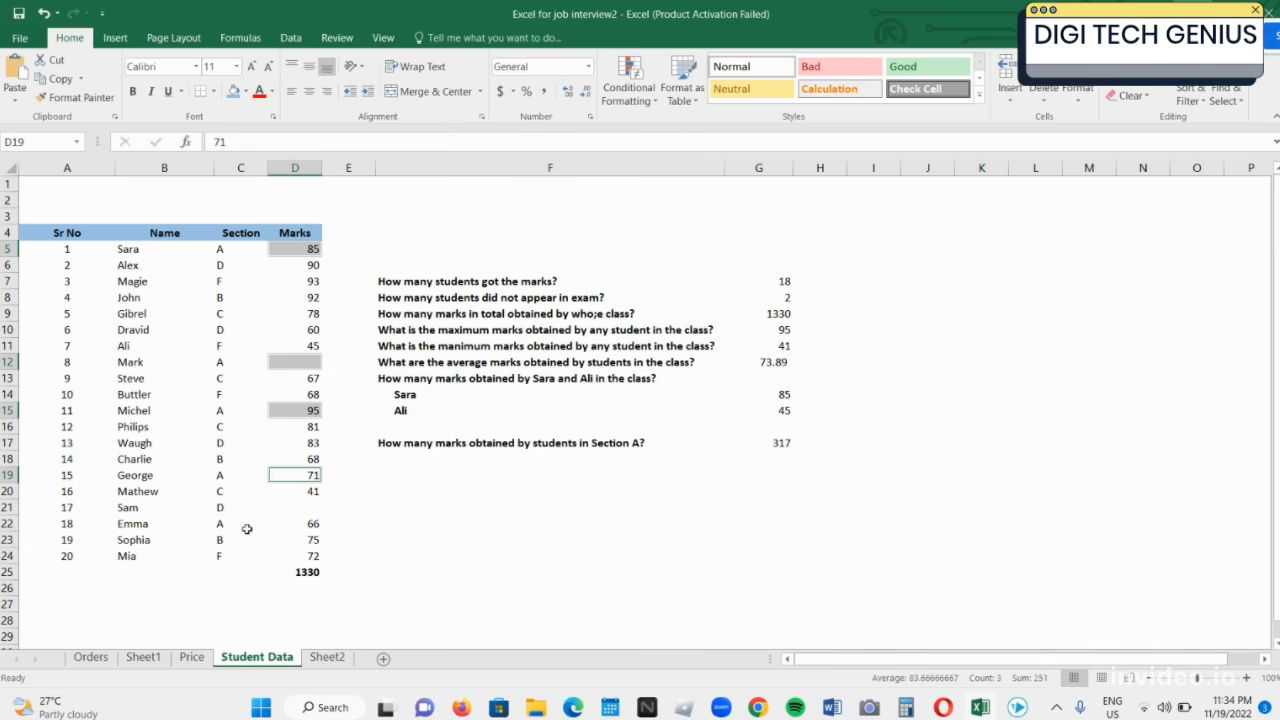
{"action": "left_click", "coordinate": [292, 526], "text": "ctrl"}
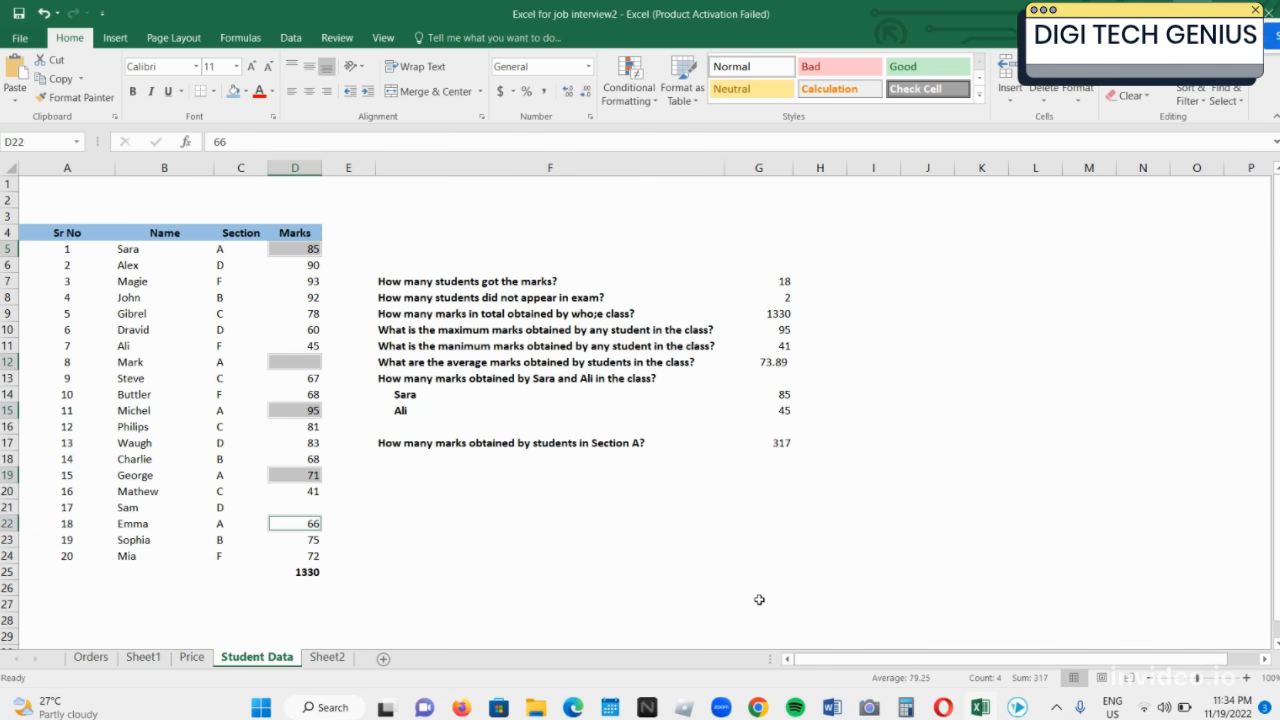
{"action": "left_click", "coordinate": [829, 520]}
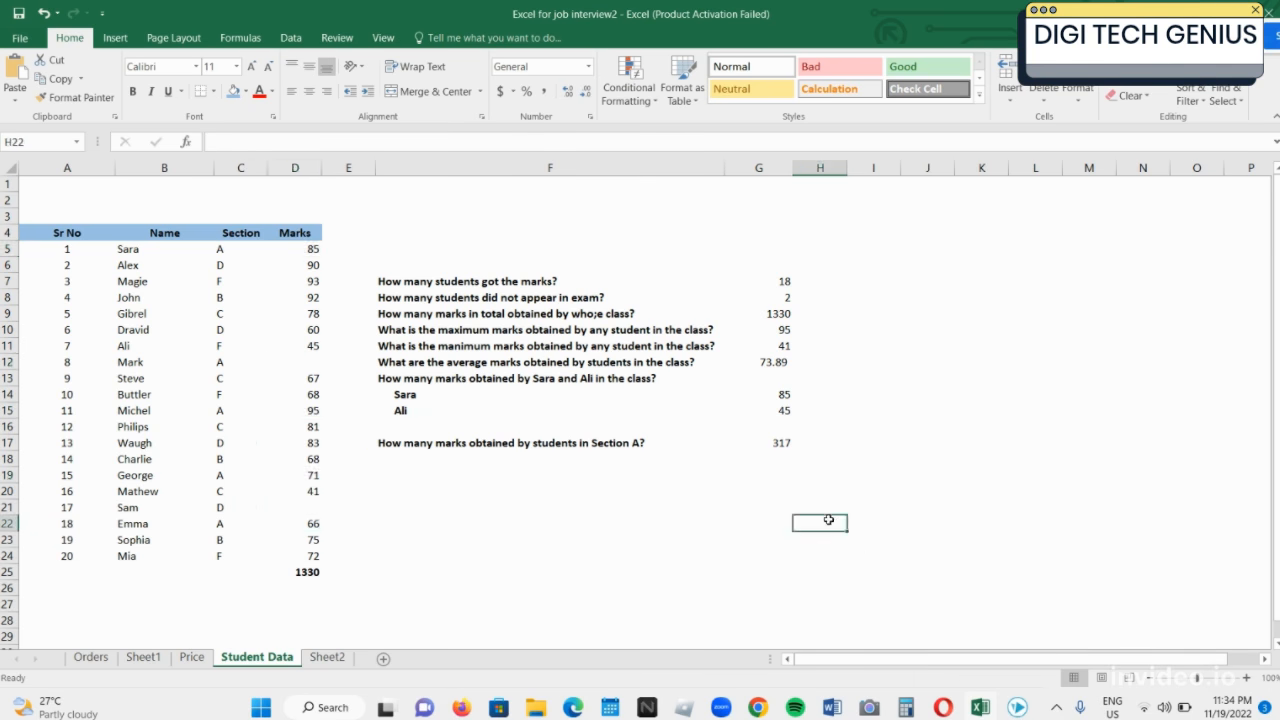
{"action": "left_click", "coordinate": [786, 474]}
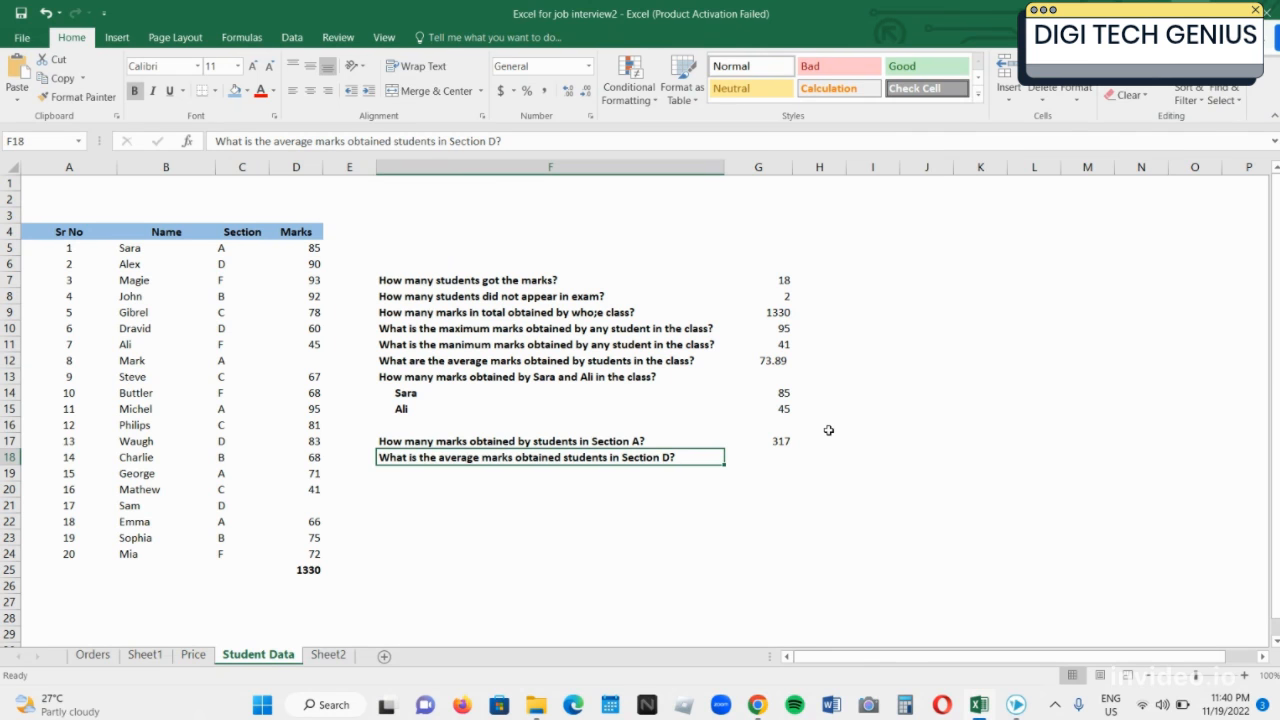
- Answer the Section D average marks question with =AVERAGEIF(C5:C24,C6,D5:D24) in G18 and apply comma style to the result
{"action": "key", "text": "Right"}
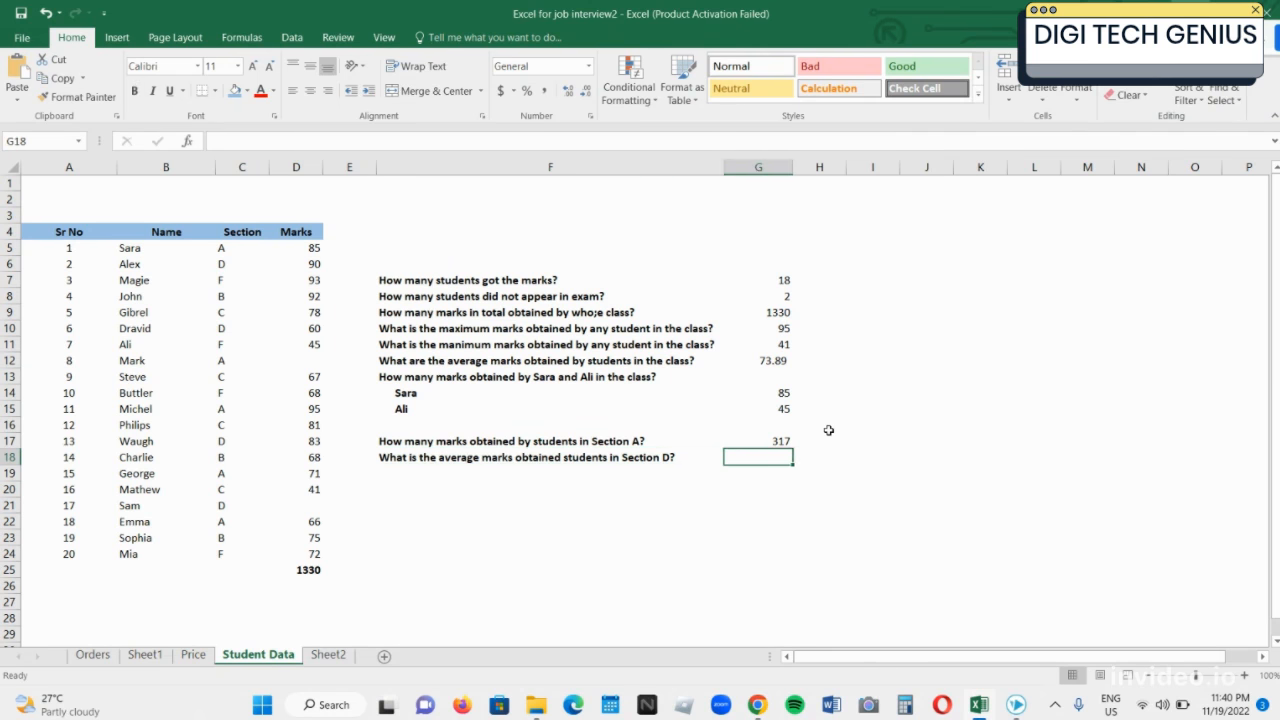
{"action": "type", "text": "=av"}
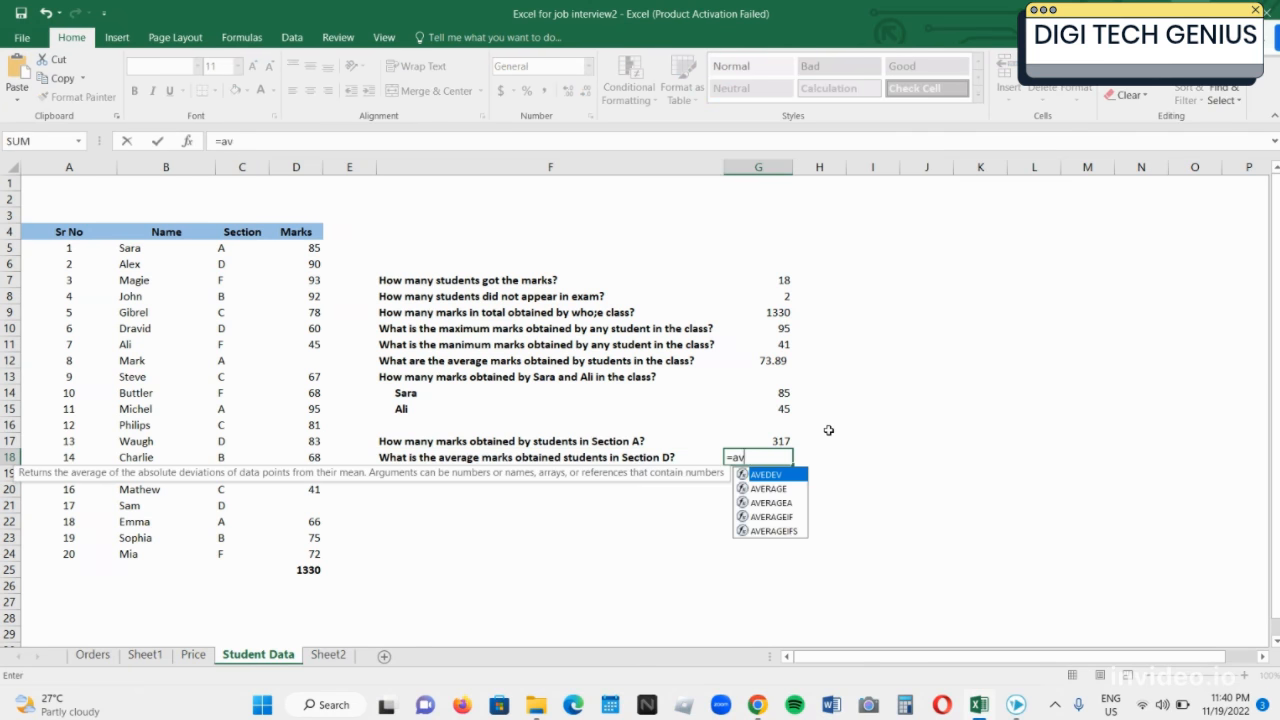
{"action": "type", "text": "erageif"}
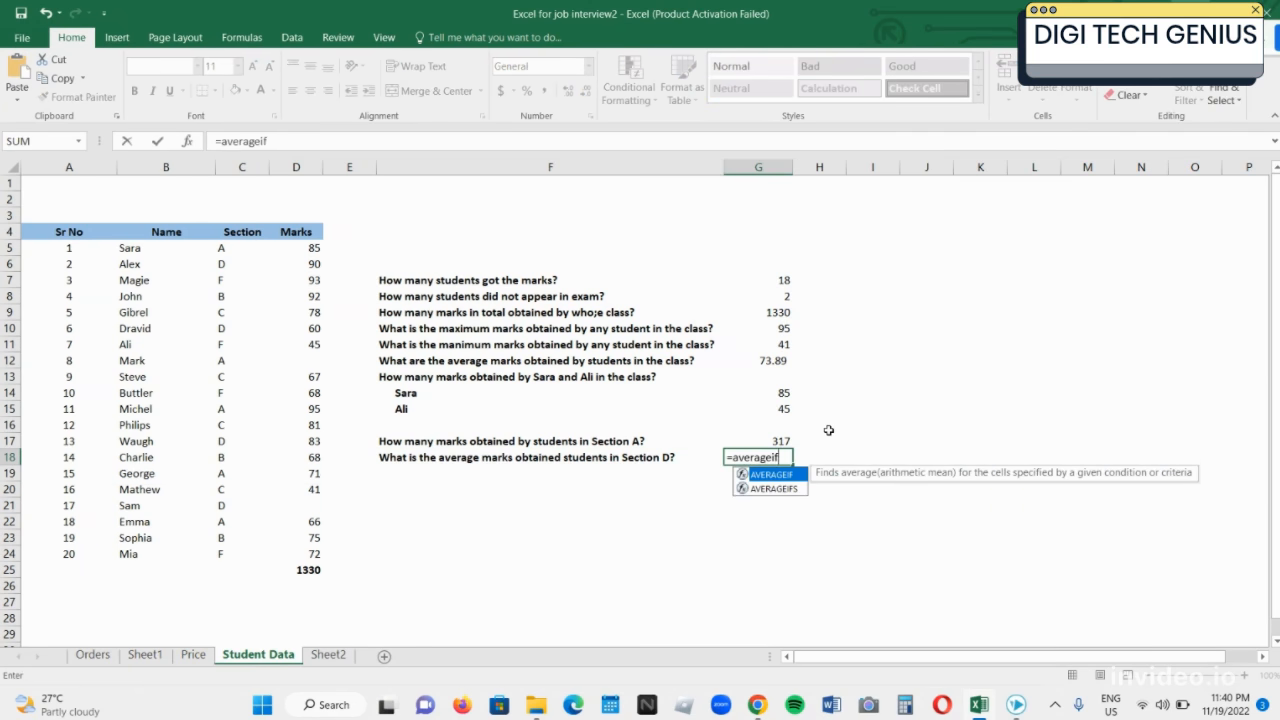
{"action": "type", "text": "("}
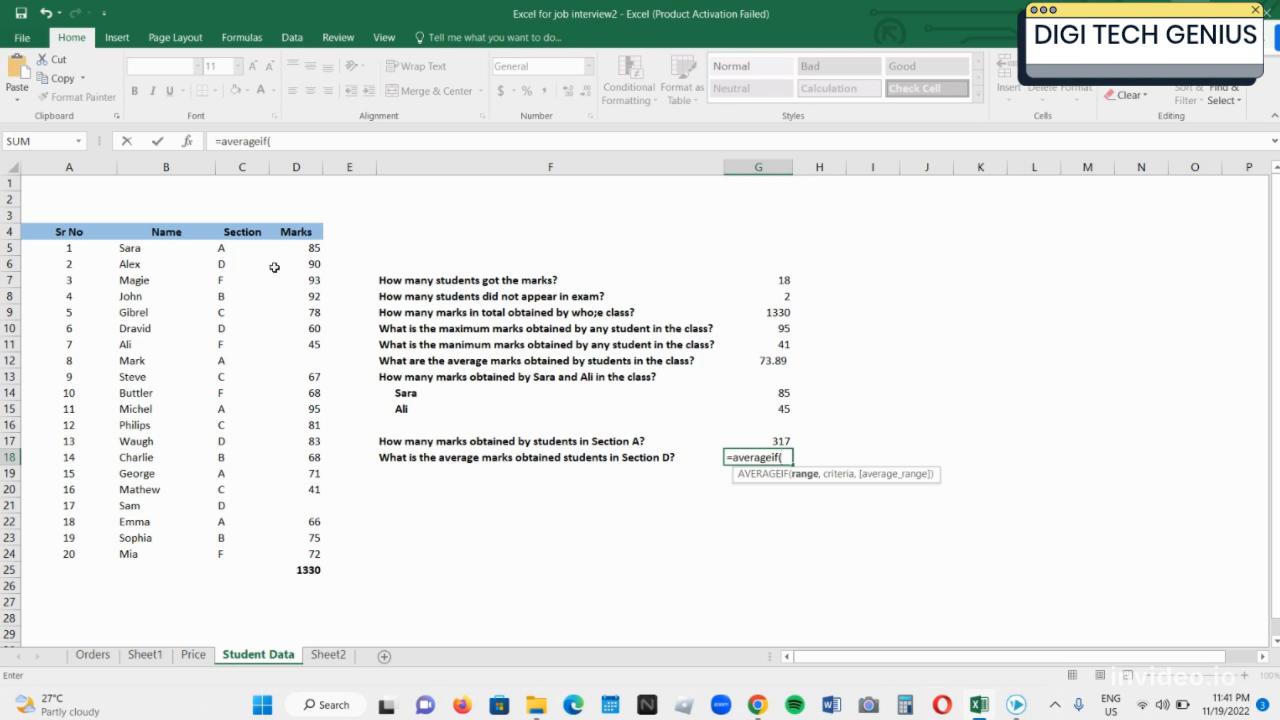
{"action": "left_click_drag", "start_coordinate": [257, 250], "coordinate": [283, 554]}
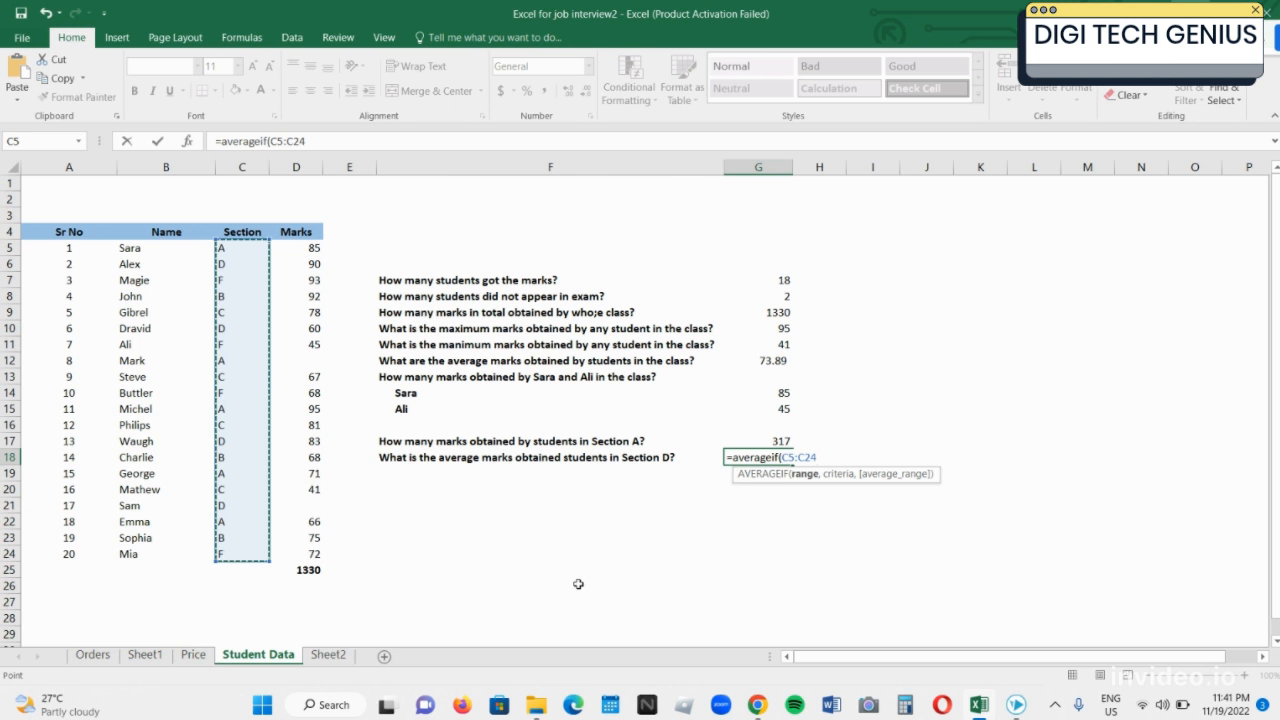
{"action": "type", "text": ","}
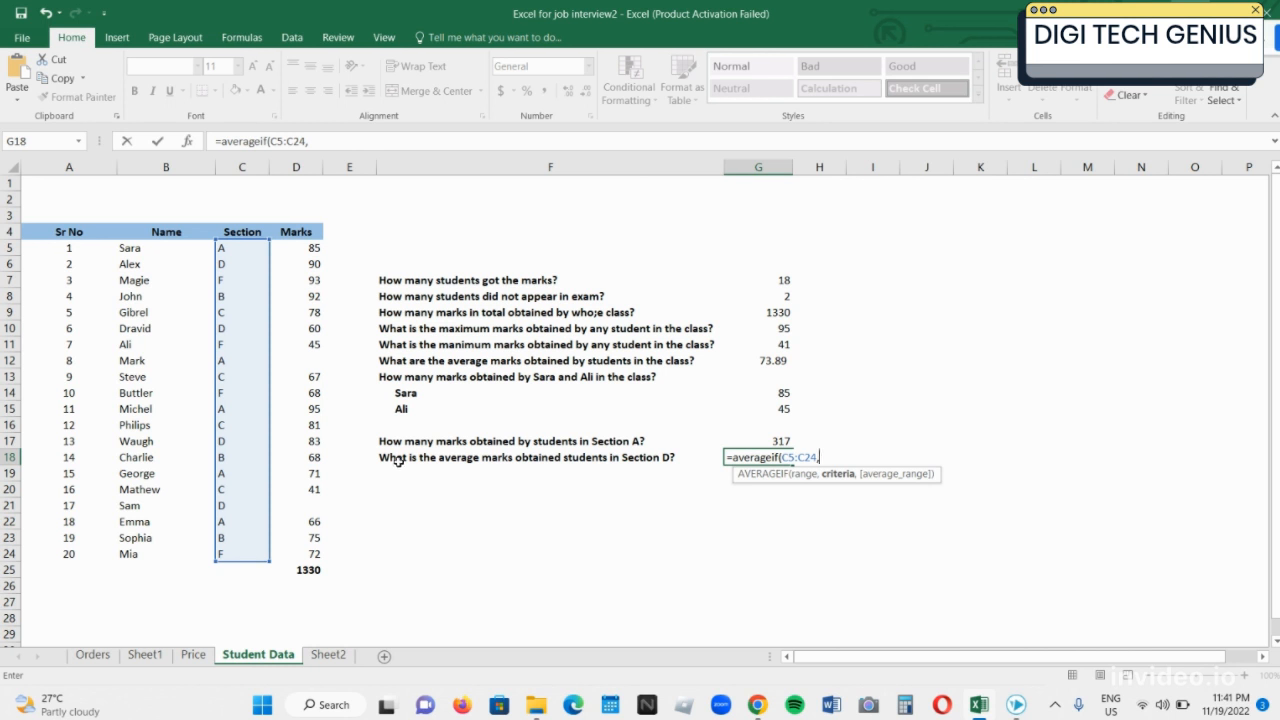
{"action": "left_click", "coordinate": [241, 266]}
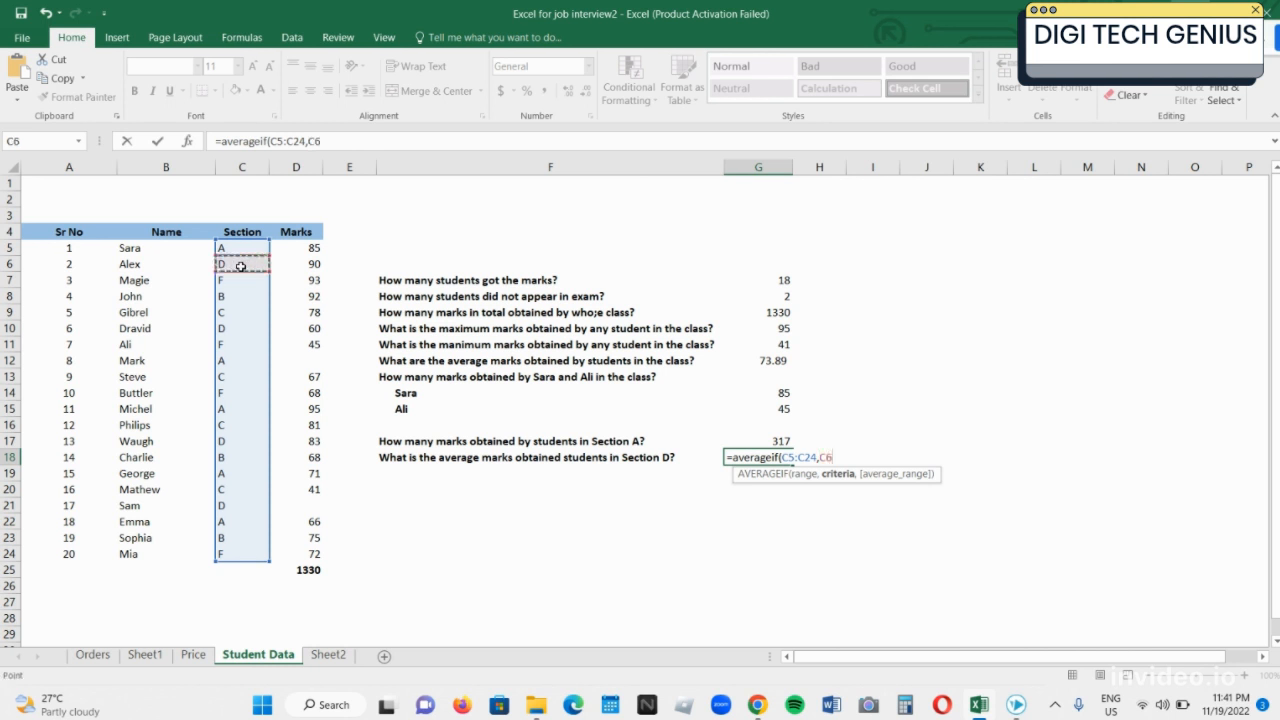
{"action": "type", "text": ","}
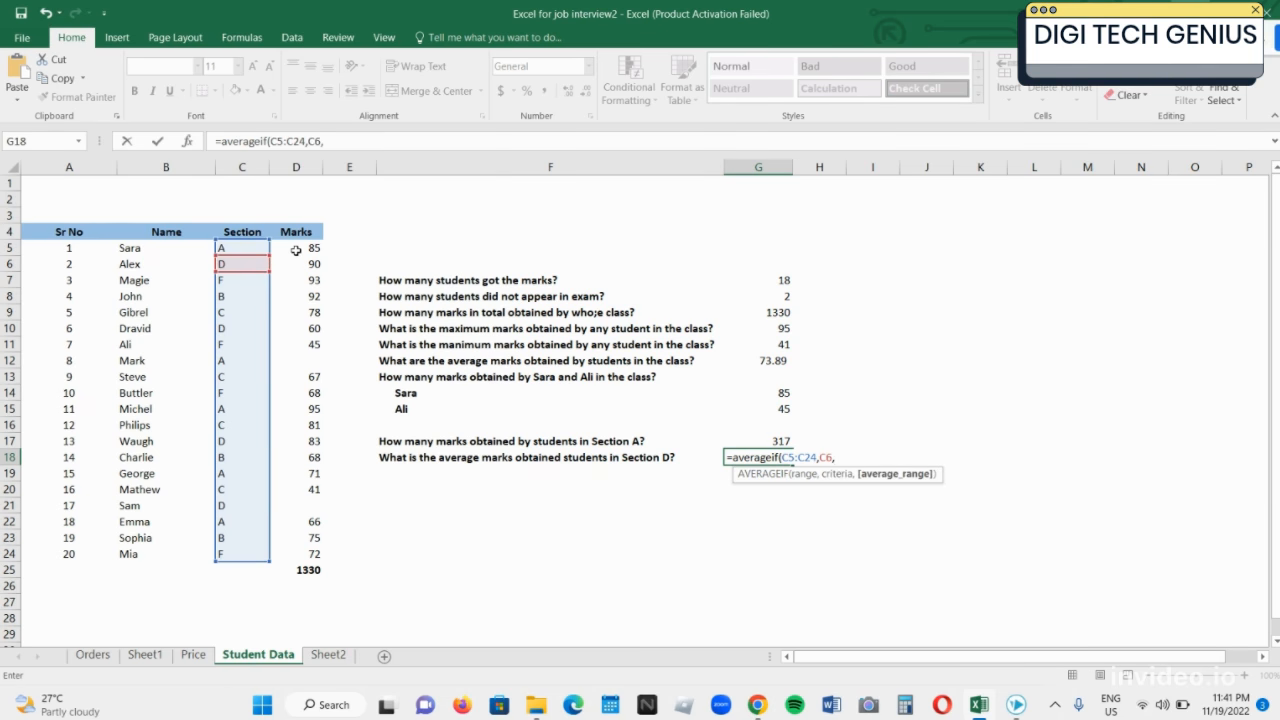
{"action": "left_click_drag", "start_coordinate": [296, 250], "coordinate": [298, 554]}
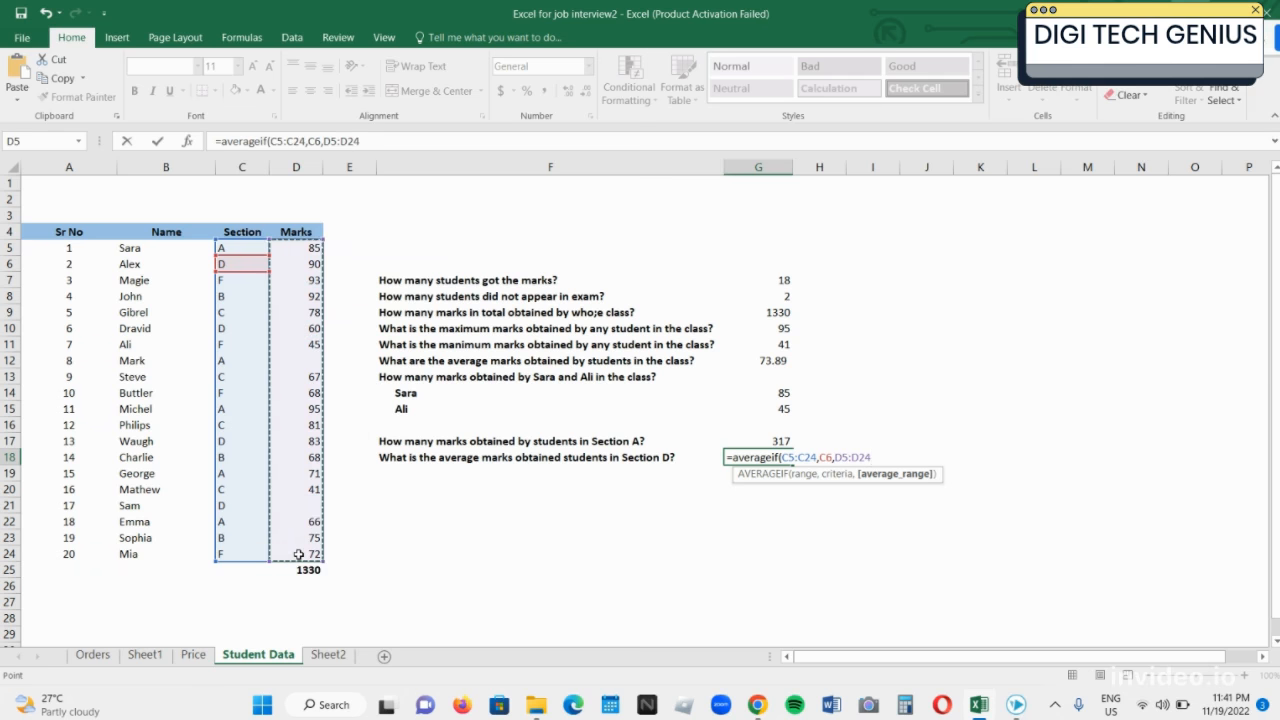
{"action": "type", "text": ")"}
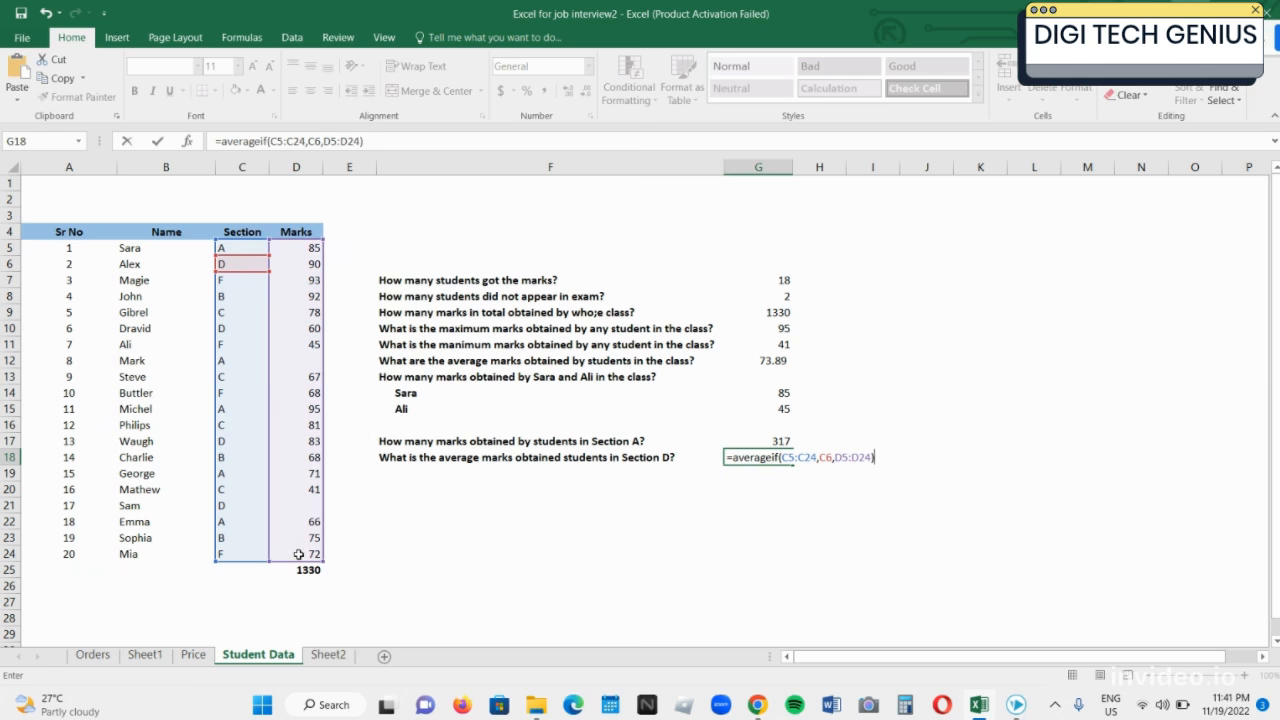
{"action": "key", "text": "Return"}
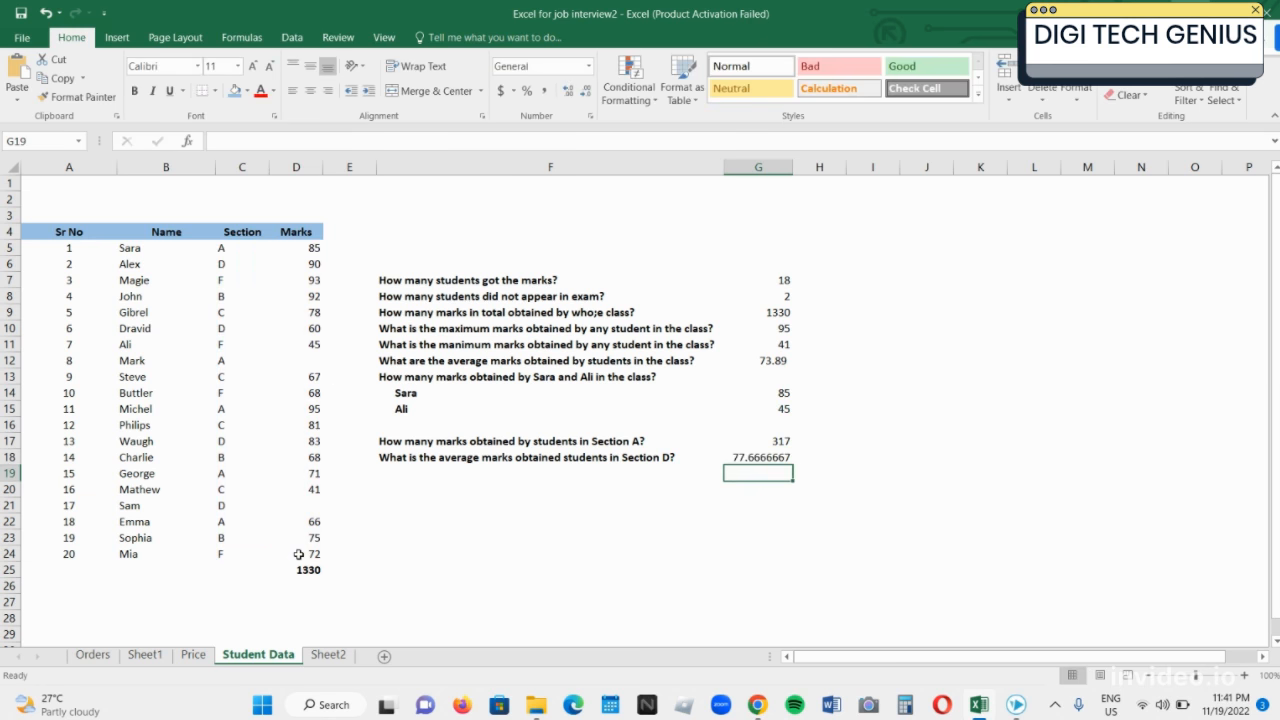
{"action": "key", "text": "Up"}
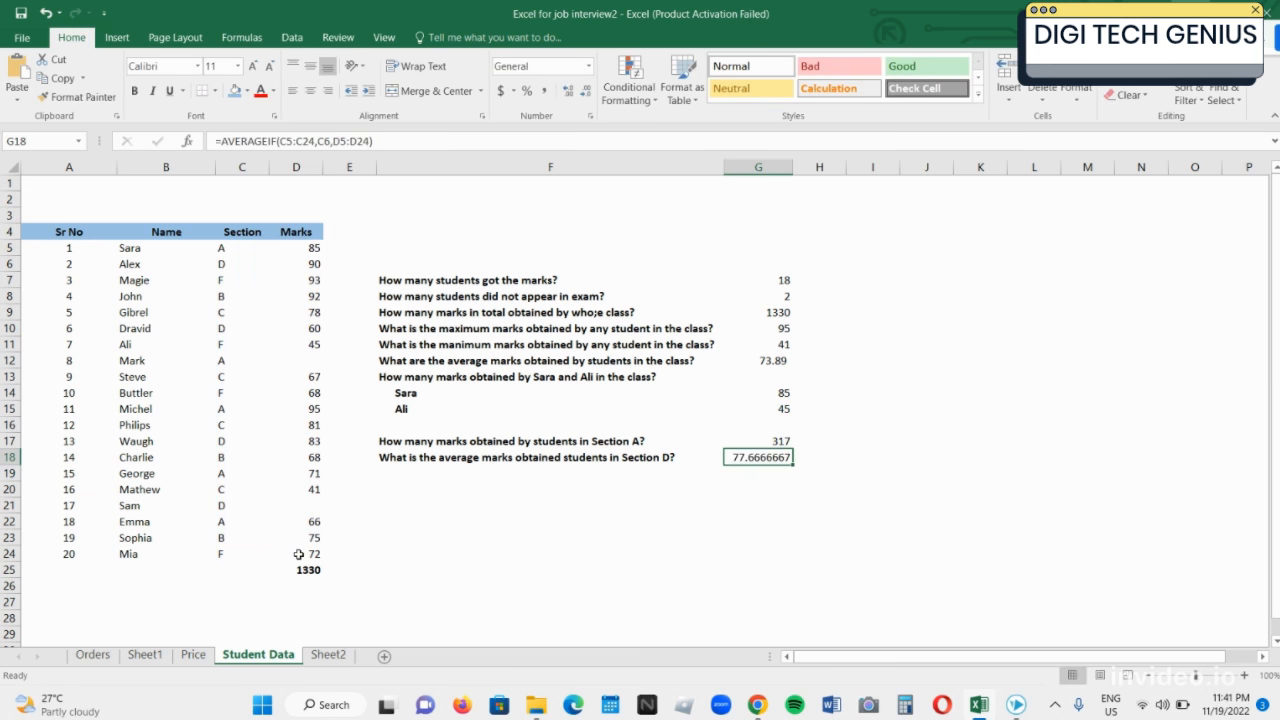
{"action": "left_click", "coordinate": [543, 92]}
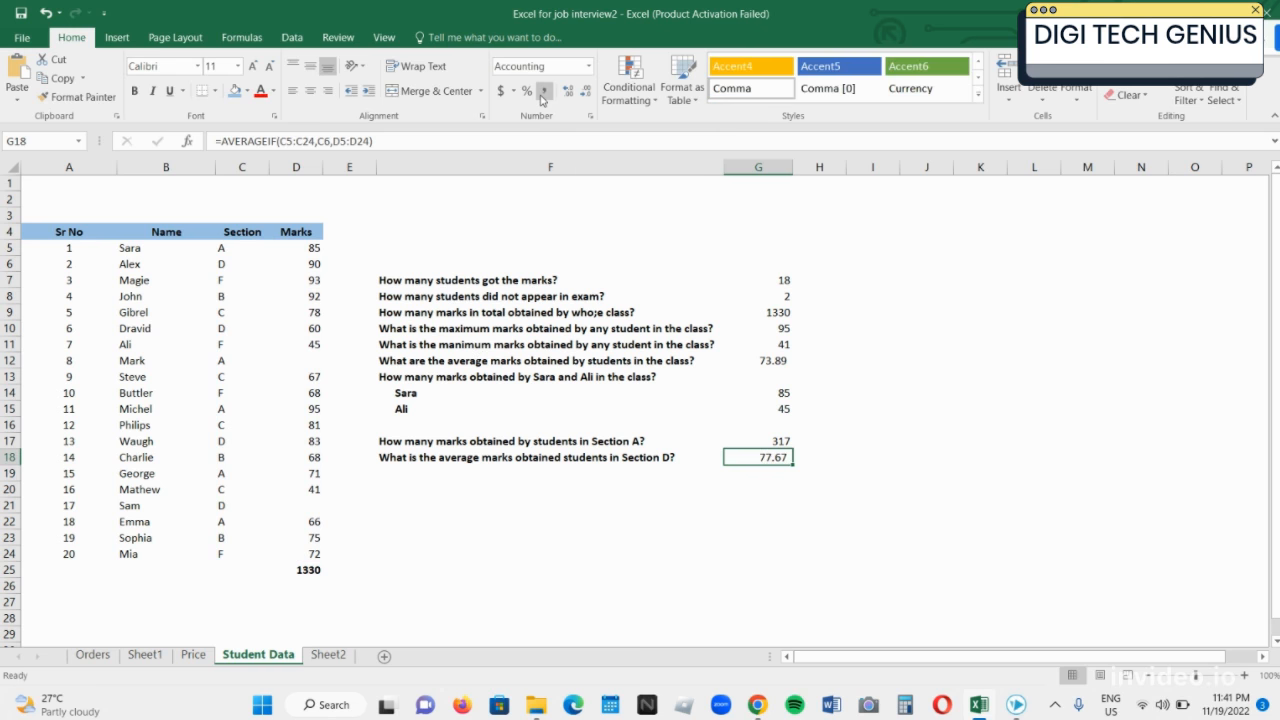